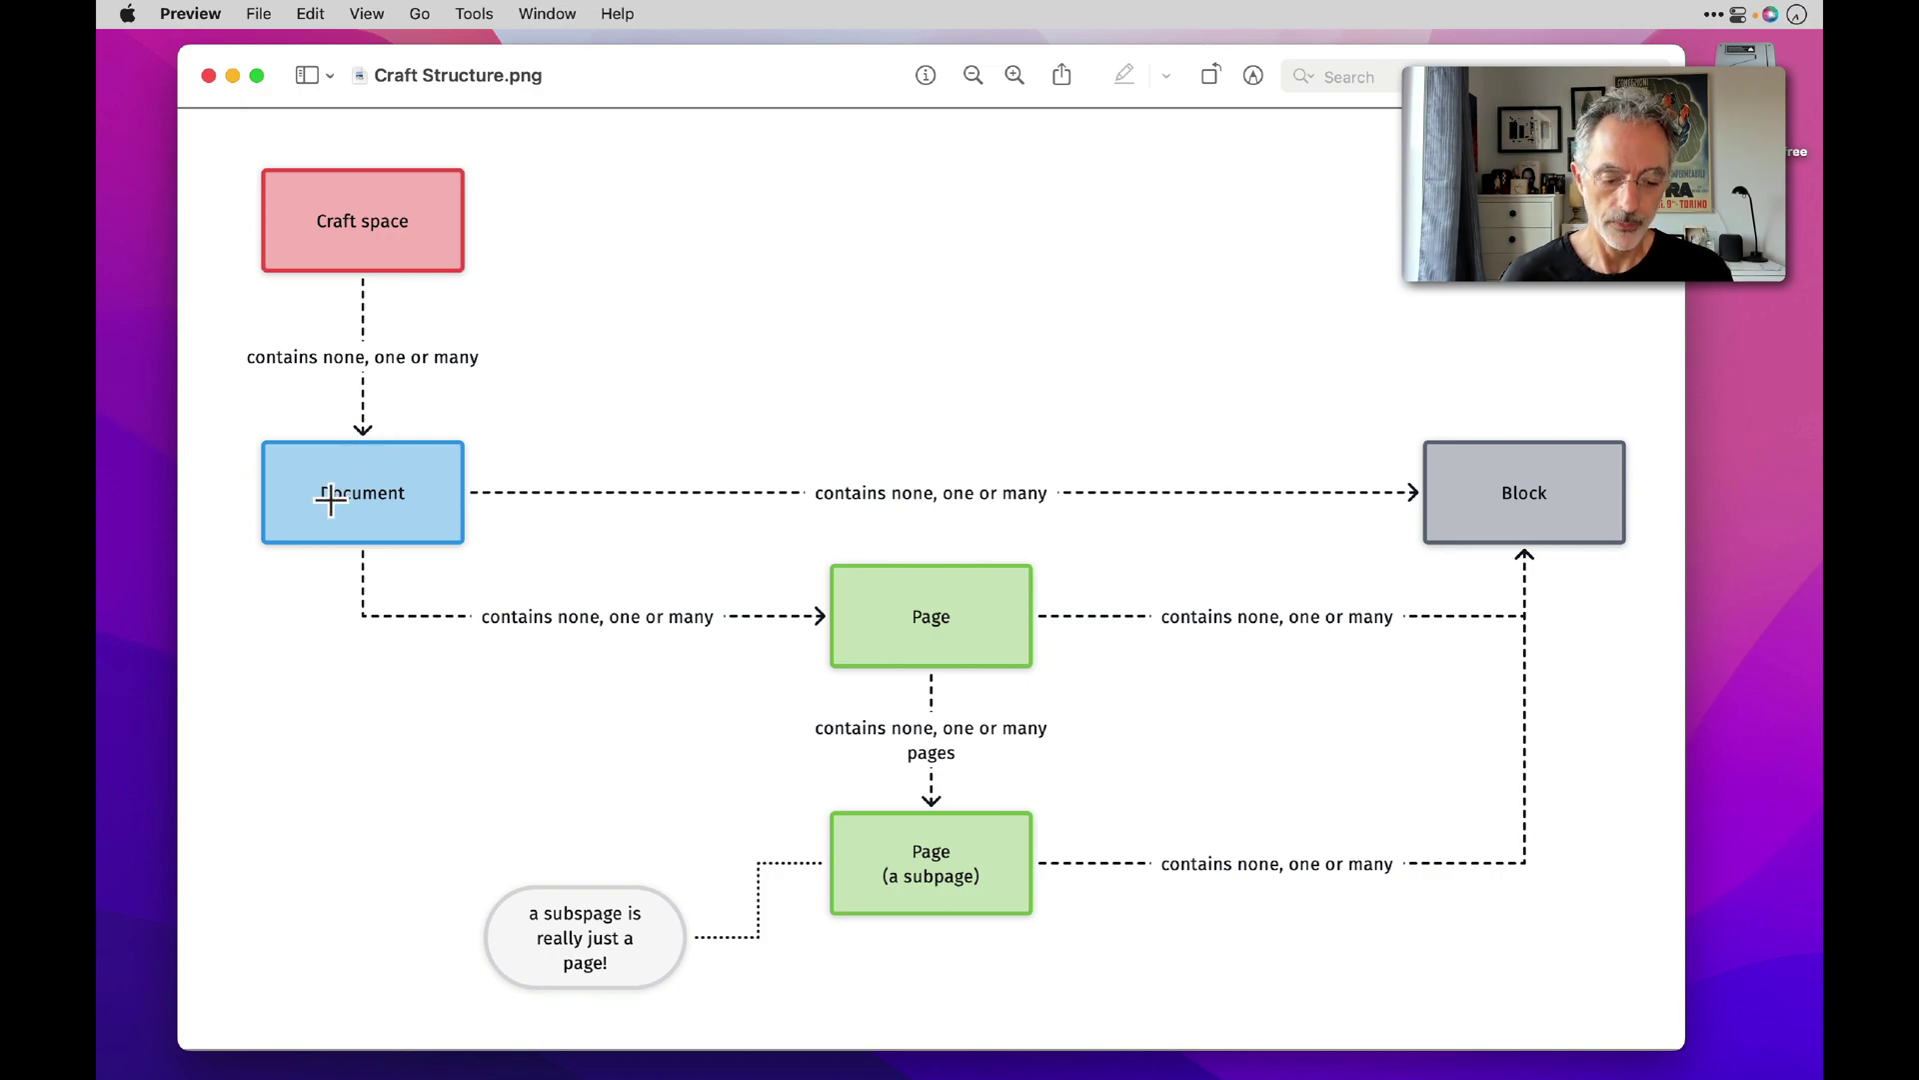
Outline the Document box and the Block box in the structure diagram with rectangular selections, clearing each selection
drag(246, 424, 486, 560)
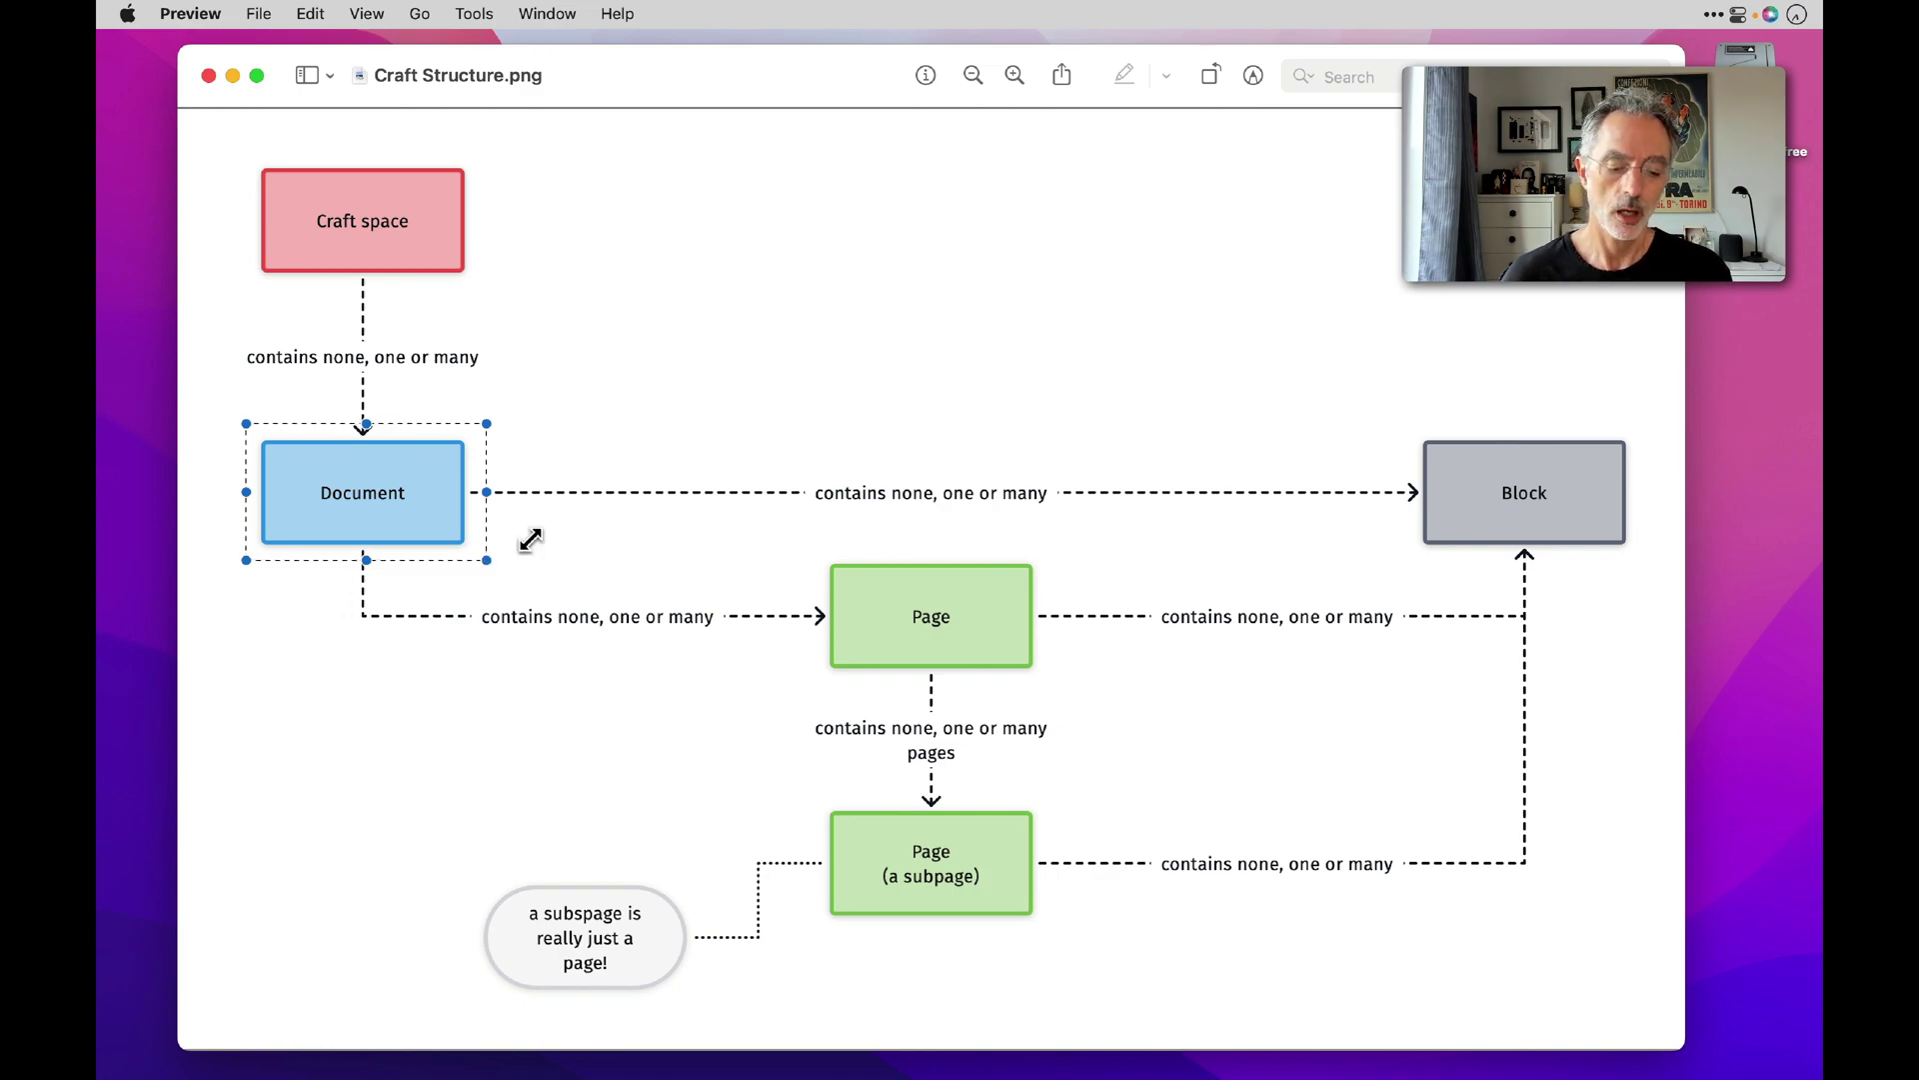
click(528, 538)
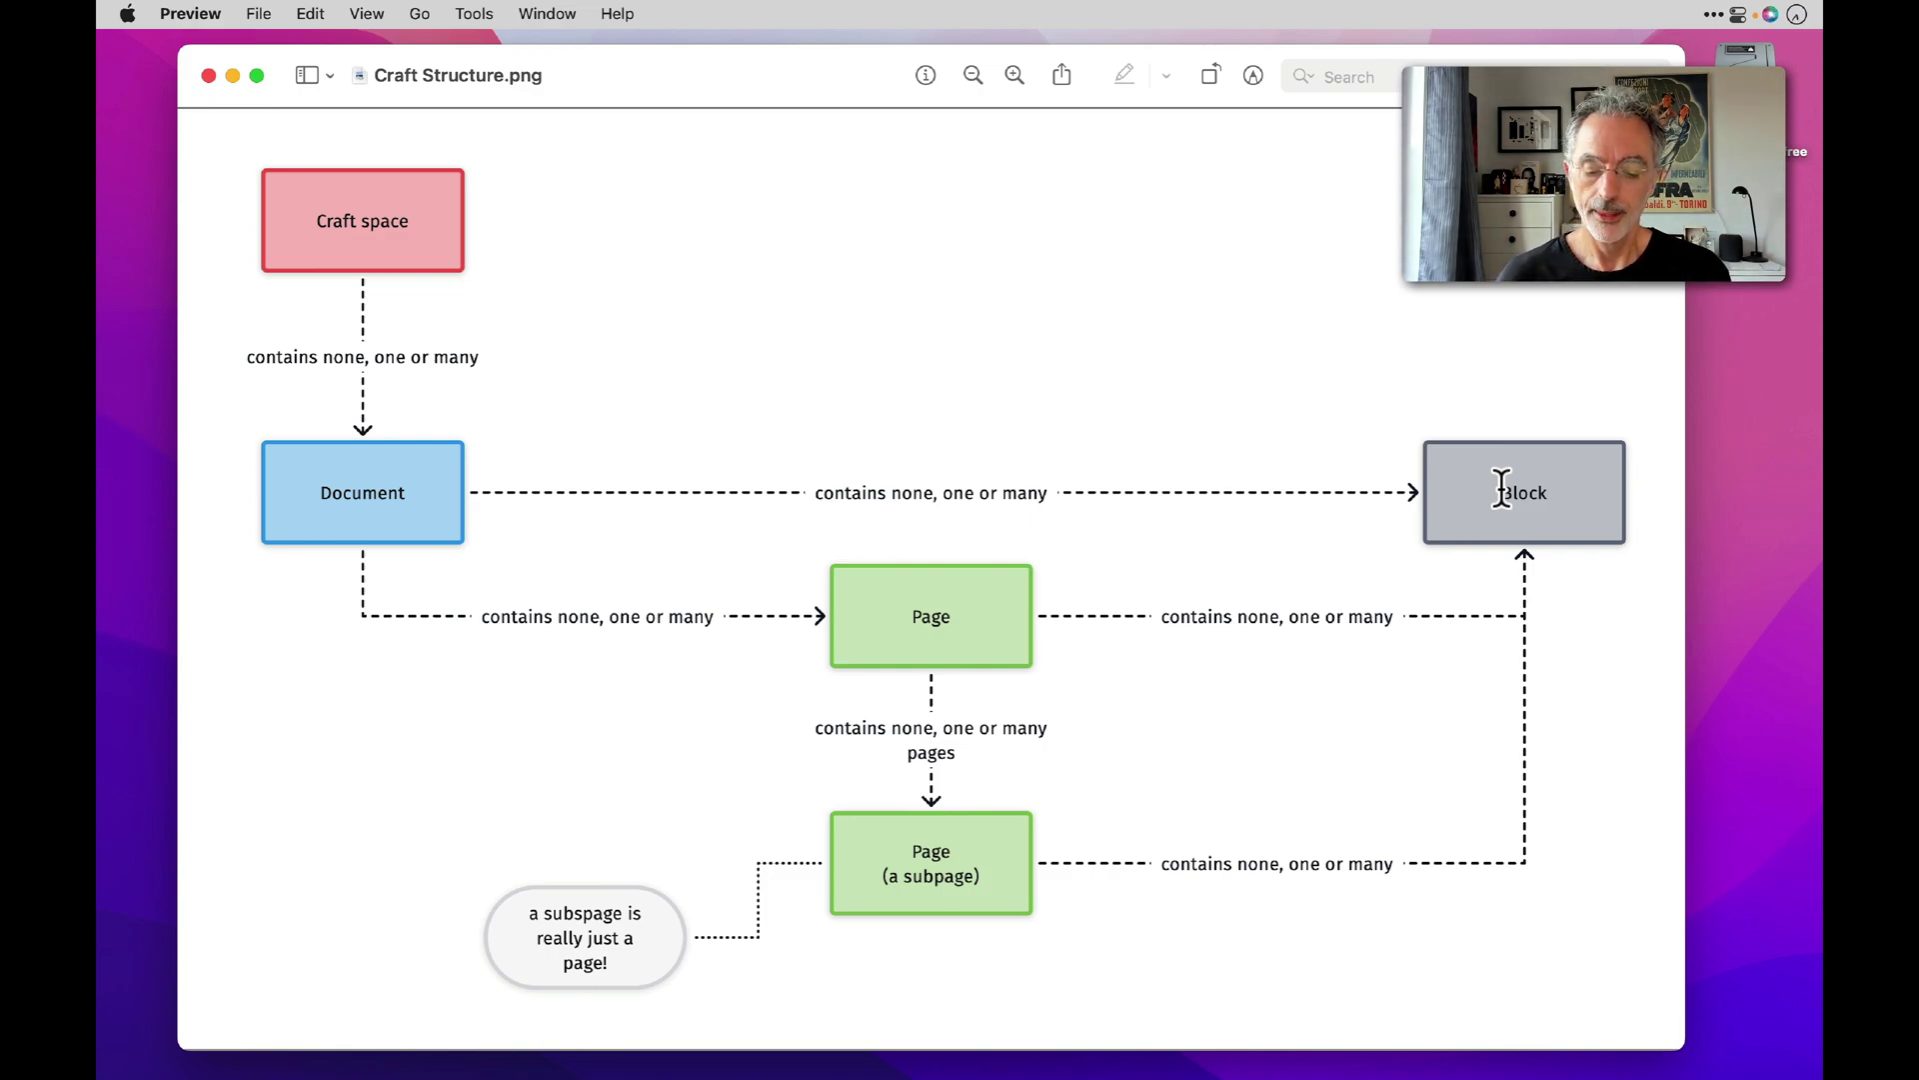
click(377, 484)
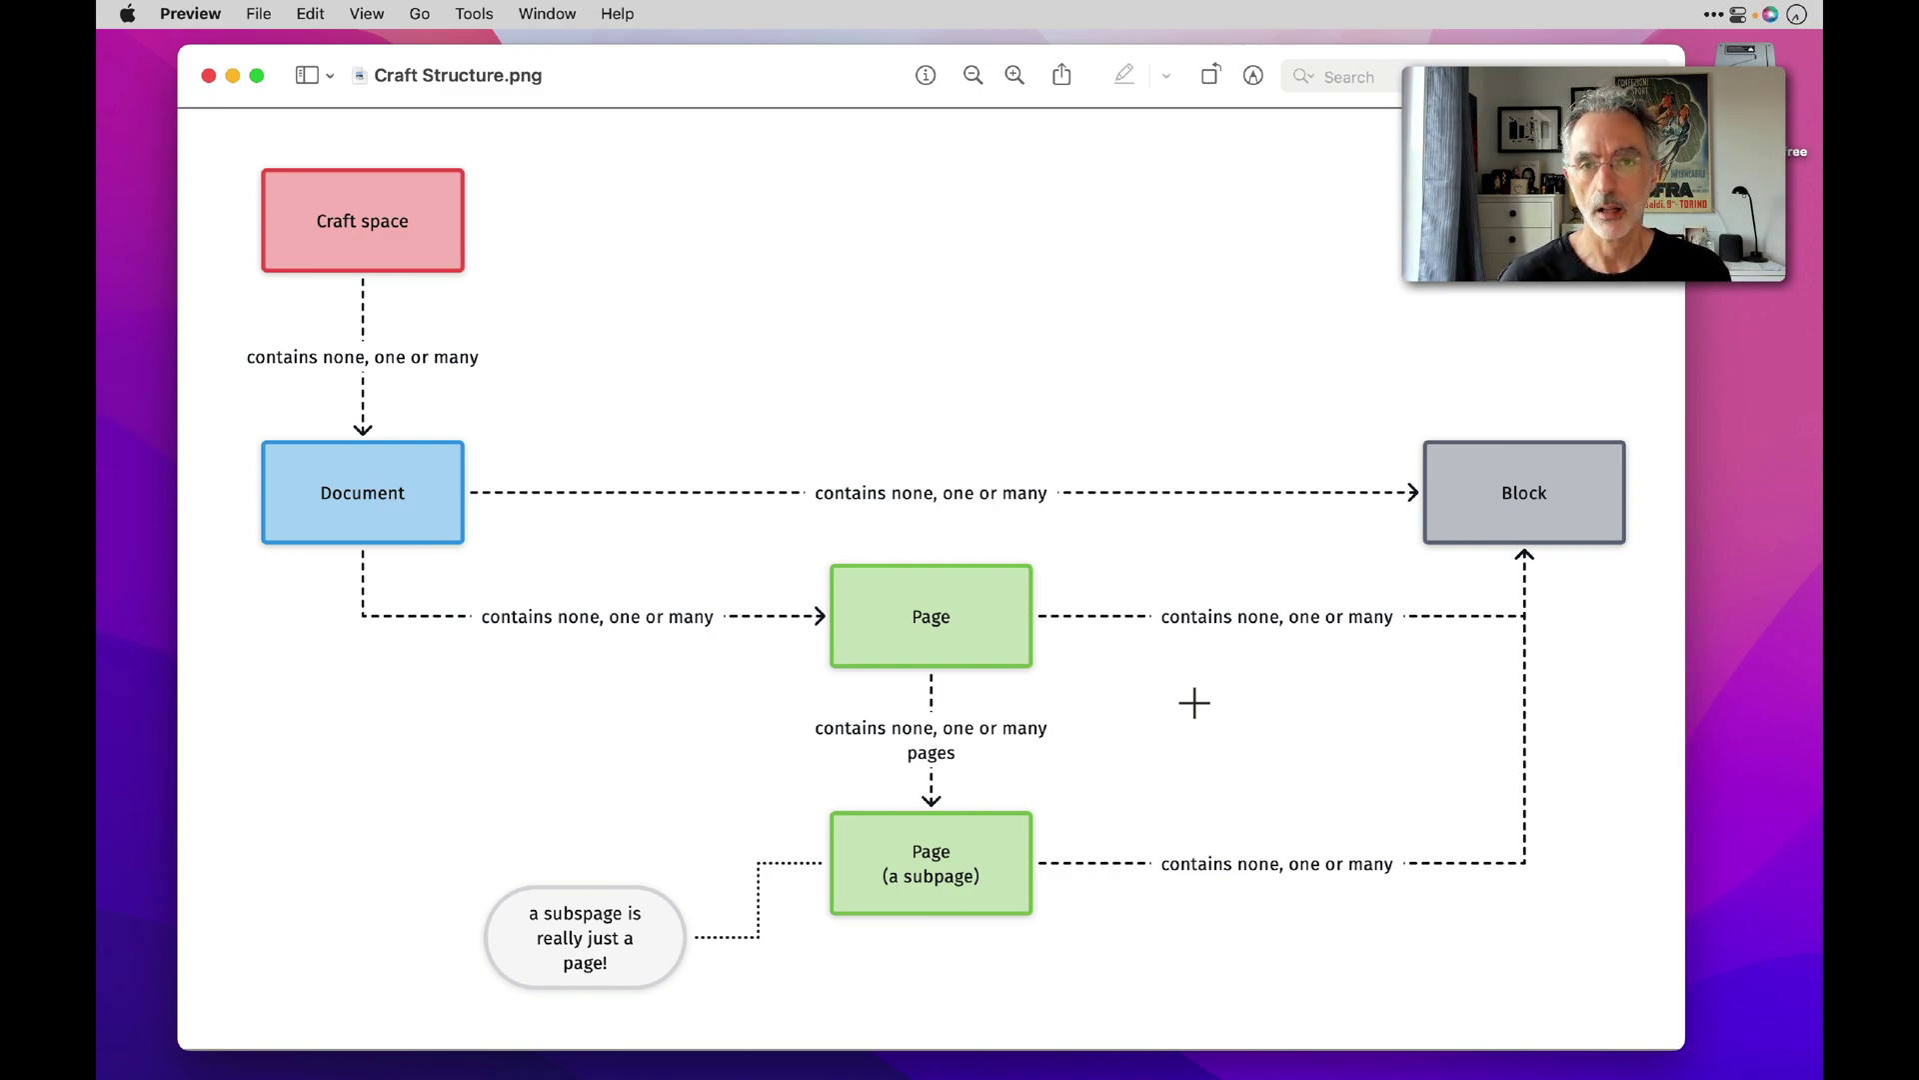
drag(1431, 415, 1572, 568)
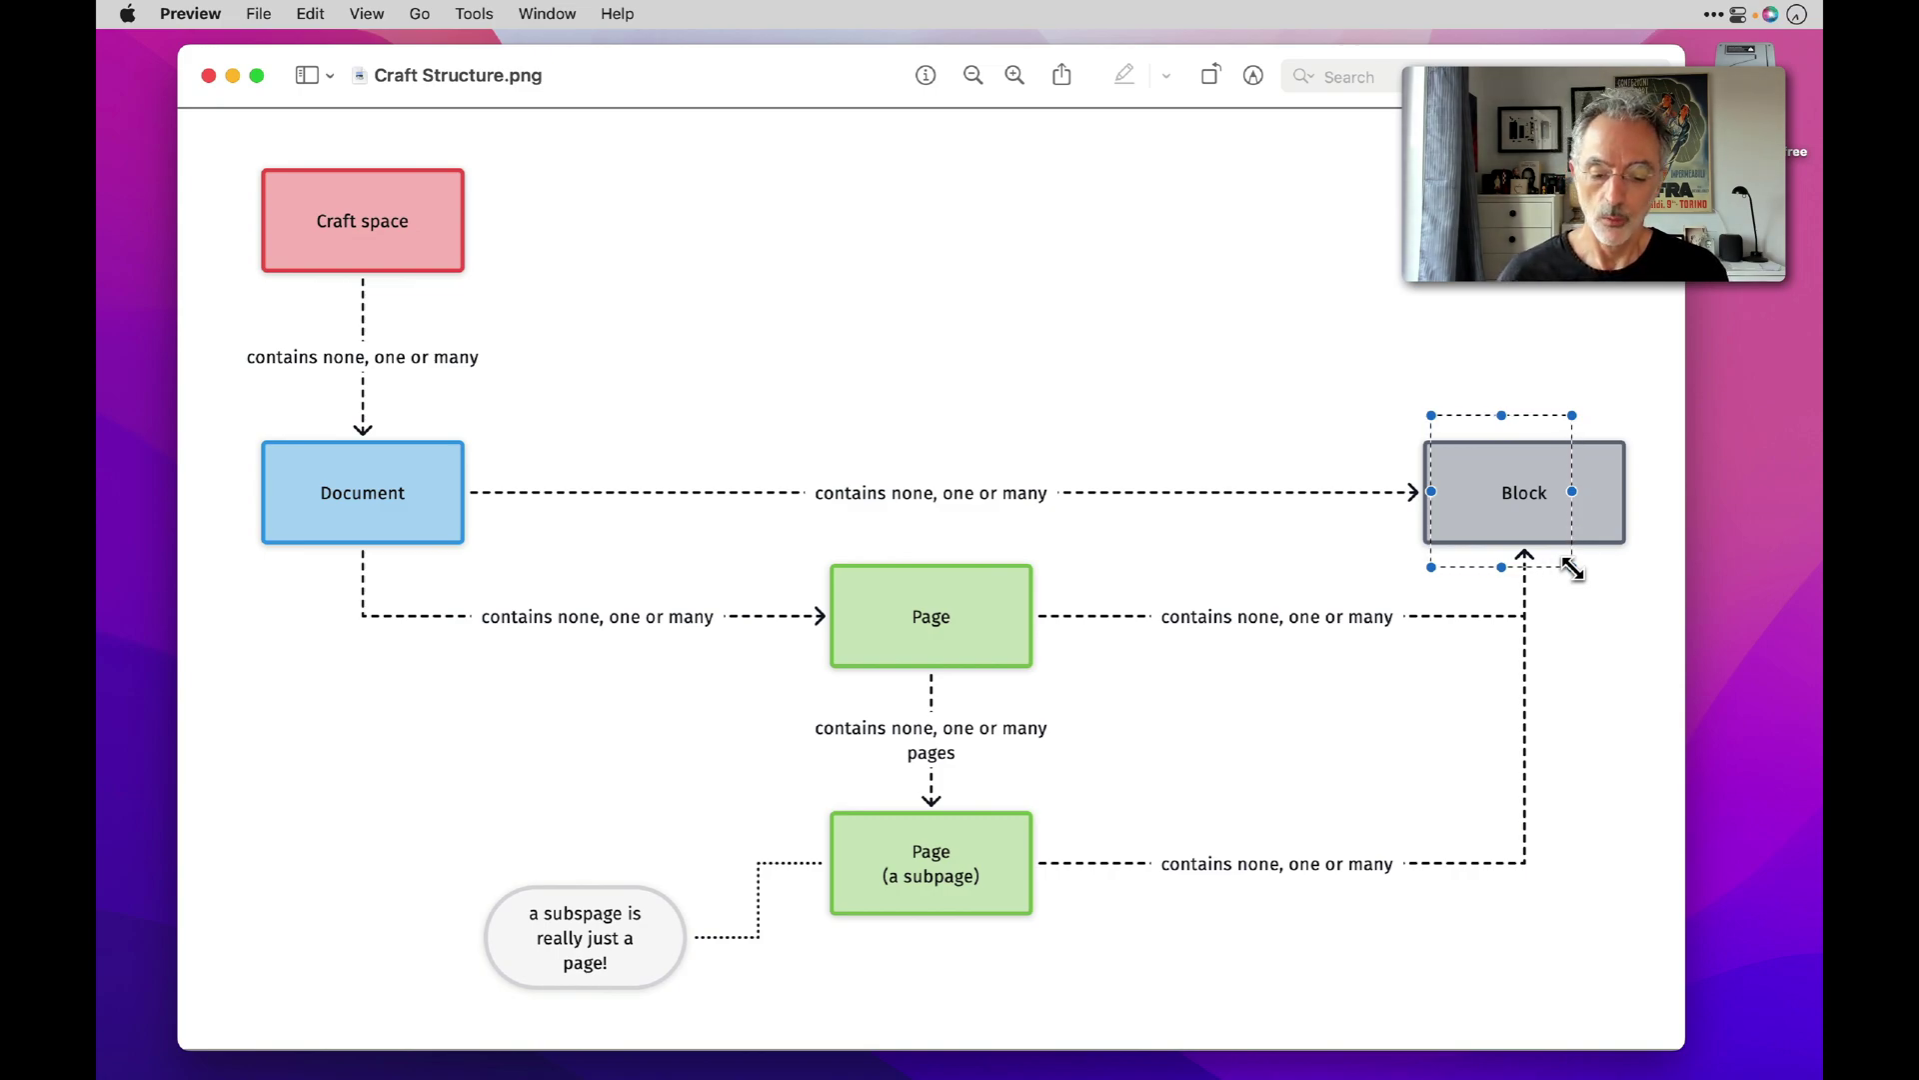
click(1021, 620)
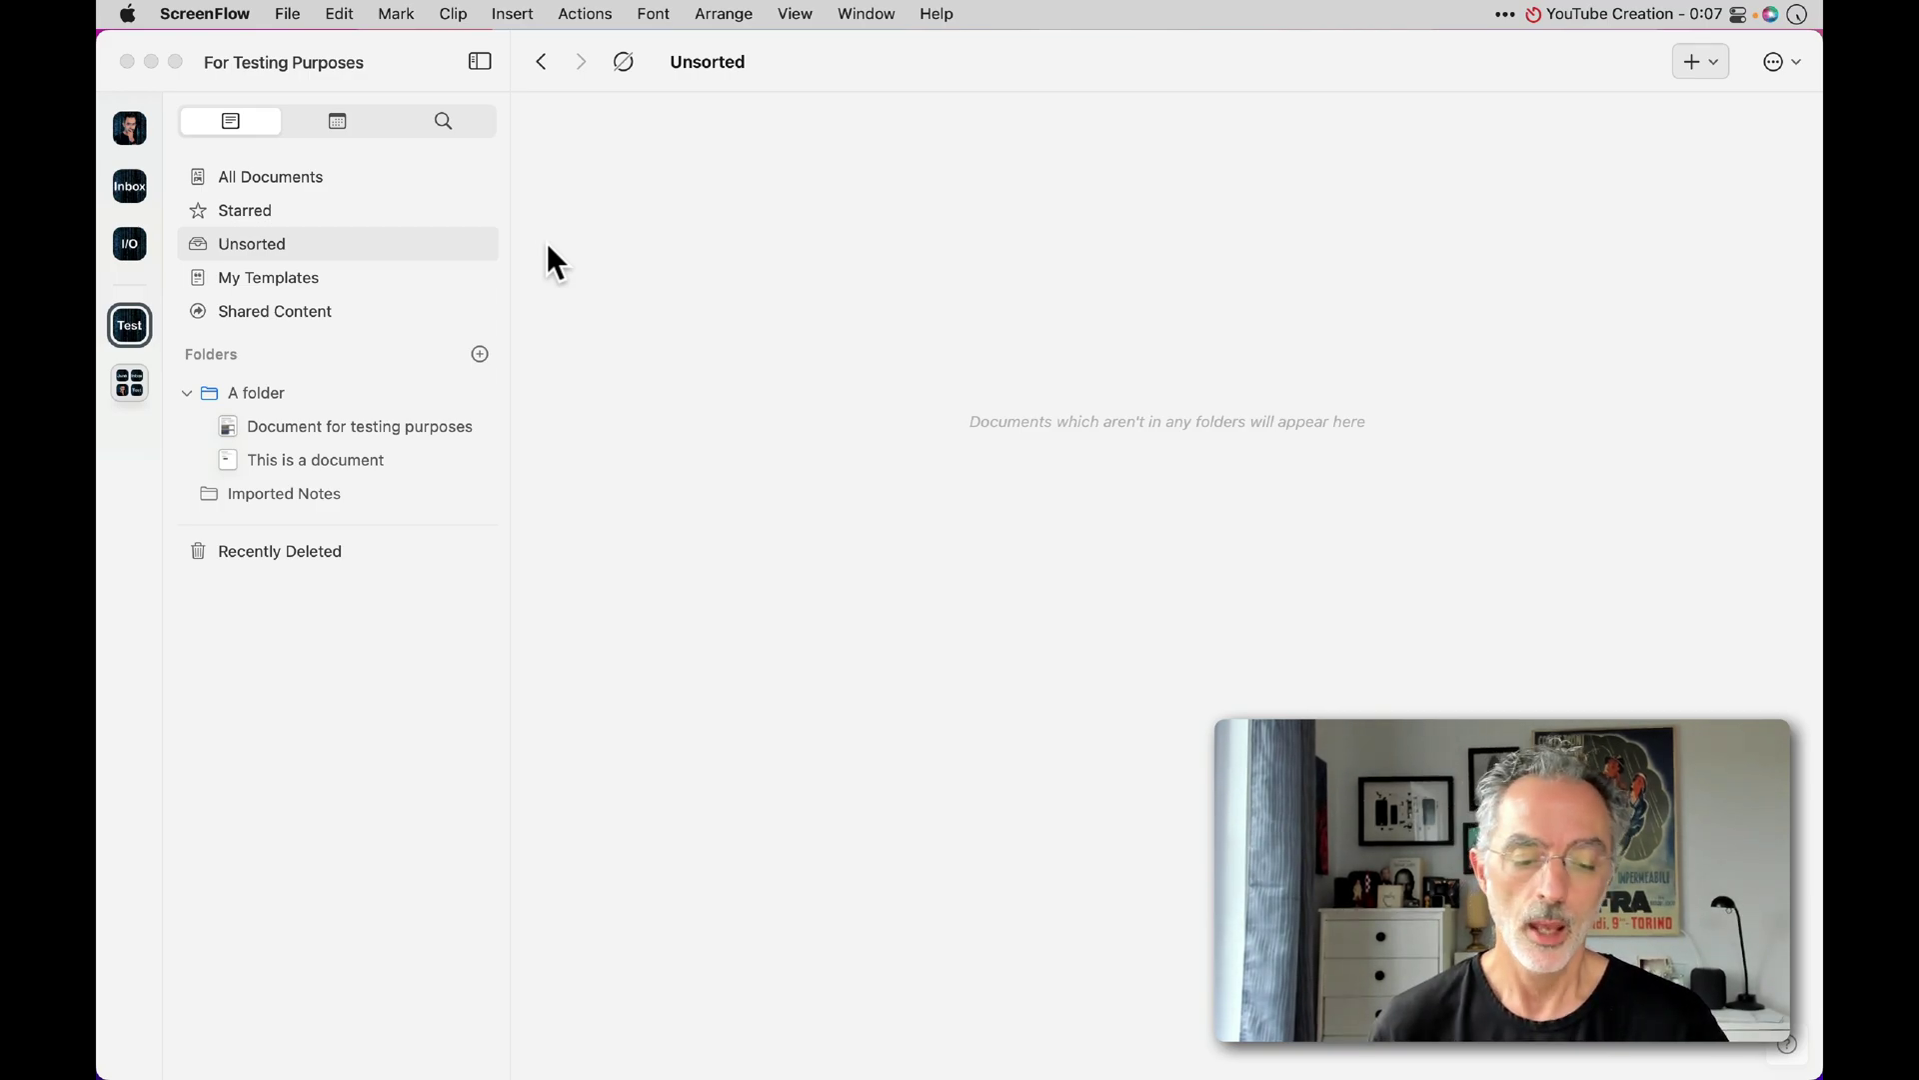
Switch to Craft and create a new document with the title "Document title"
click(1694, 62)
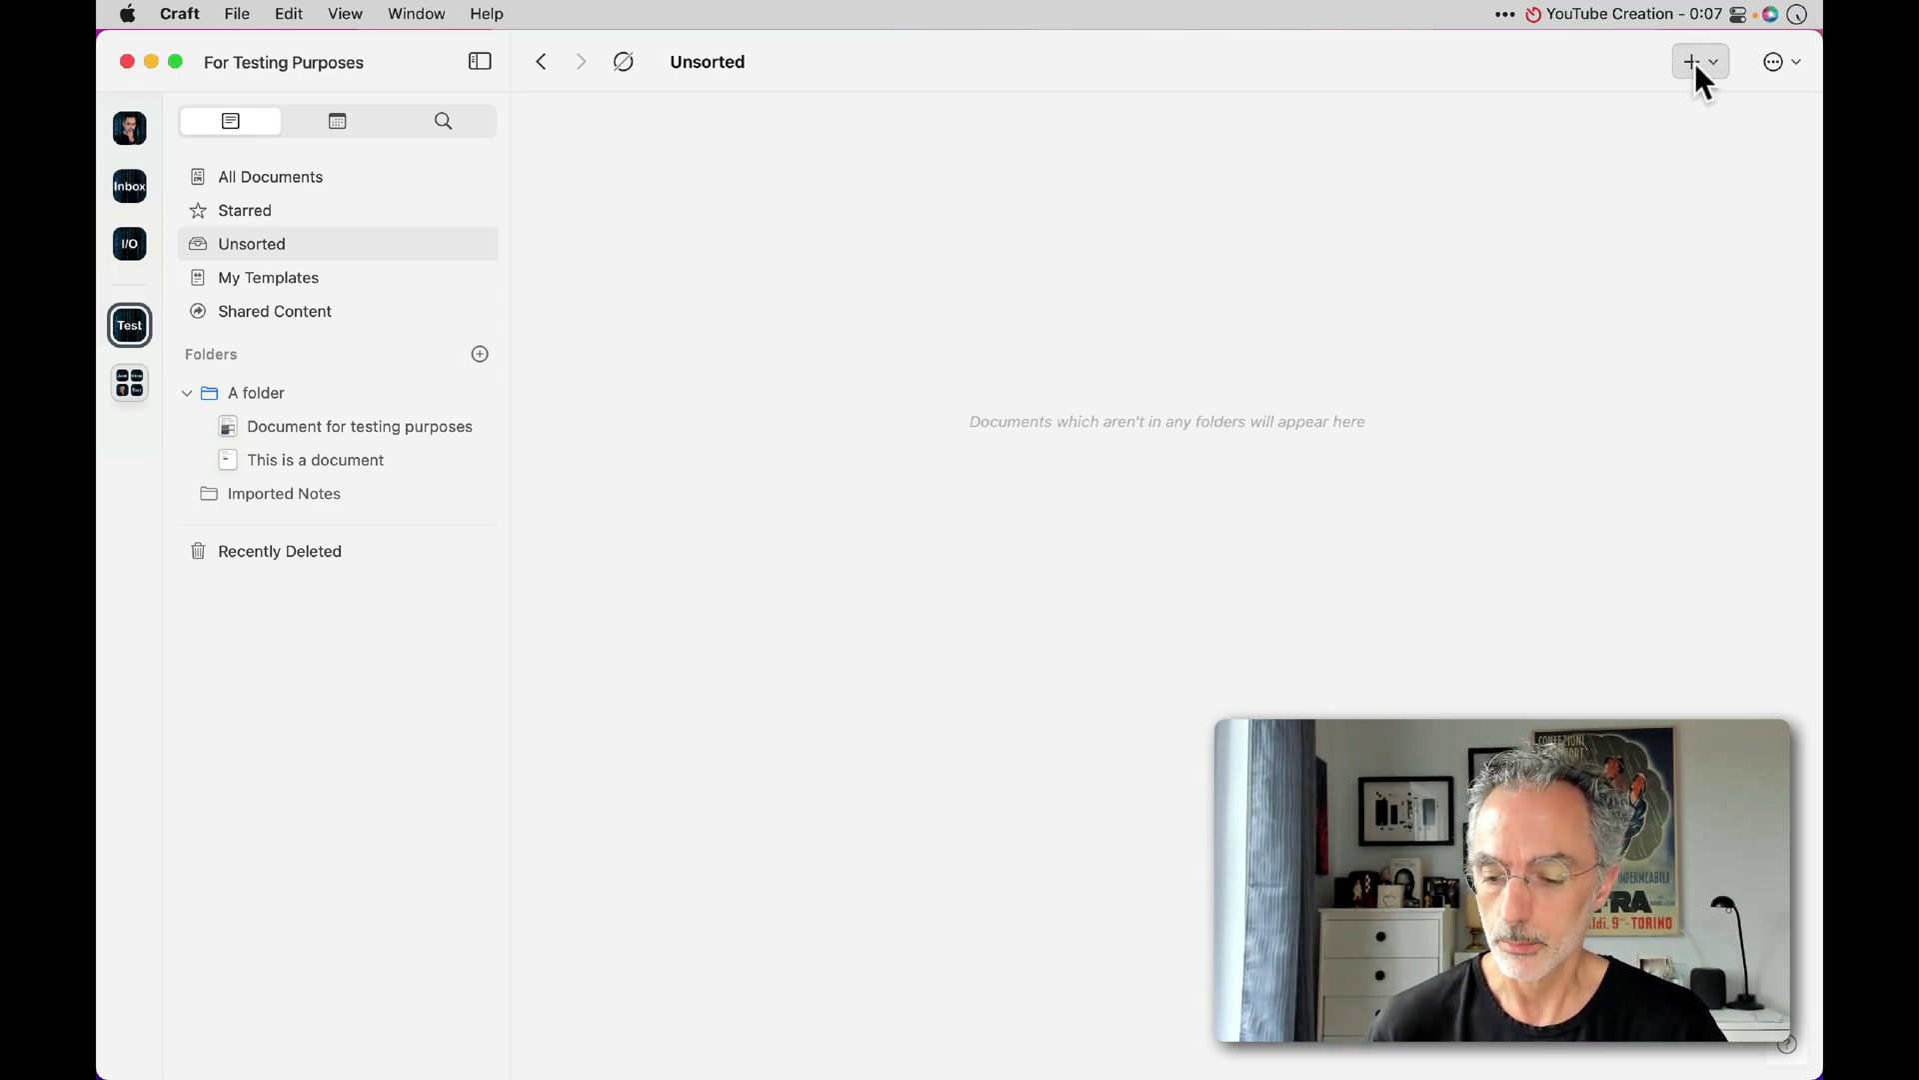
click(1703, 62)
click(1670, 150)
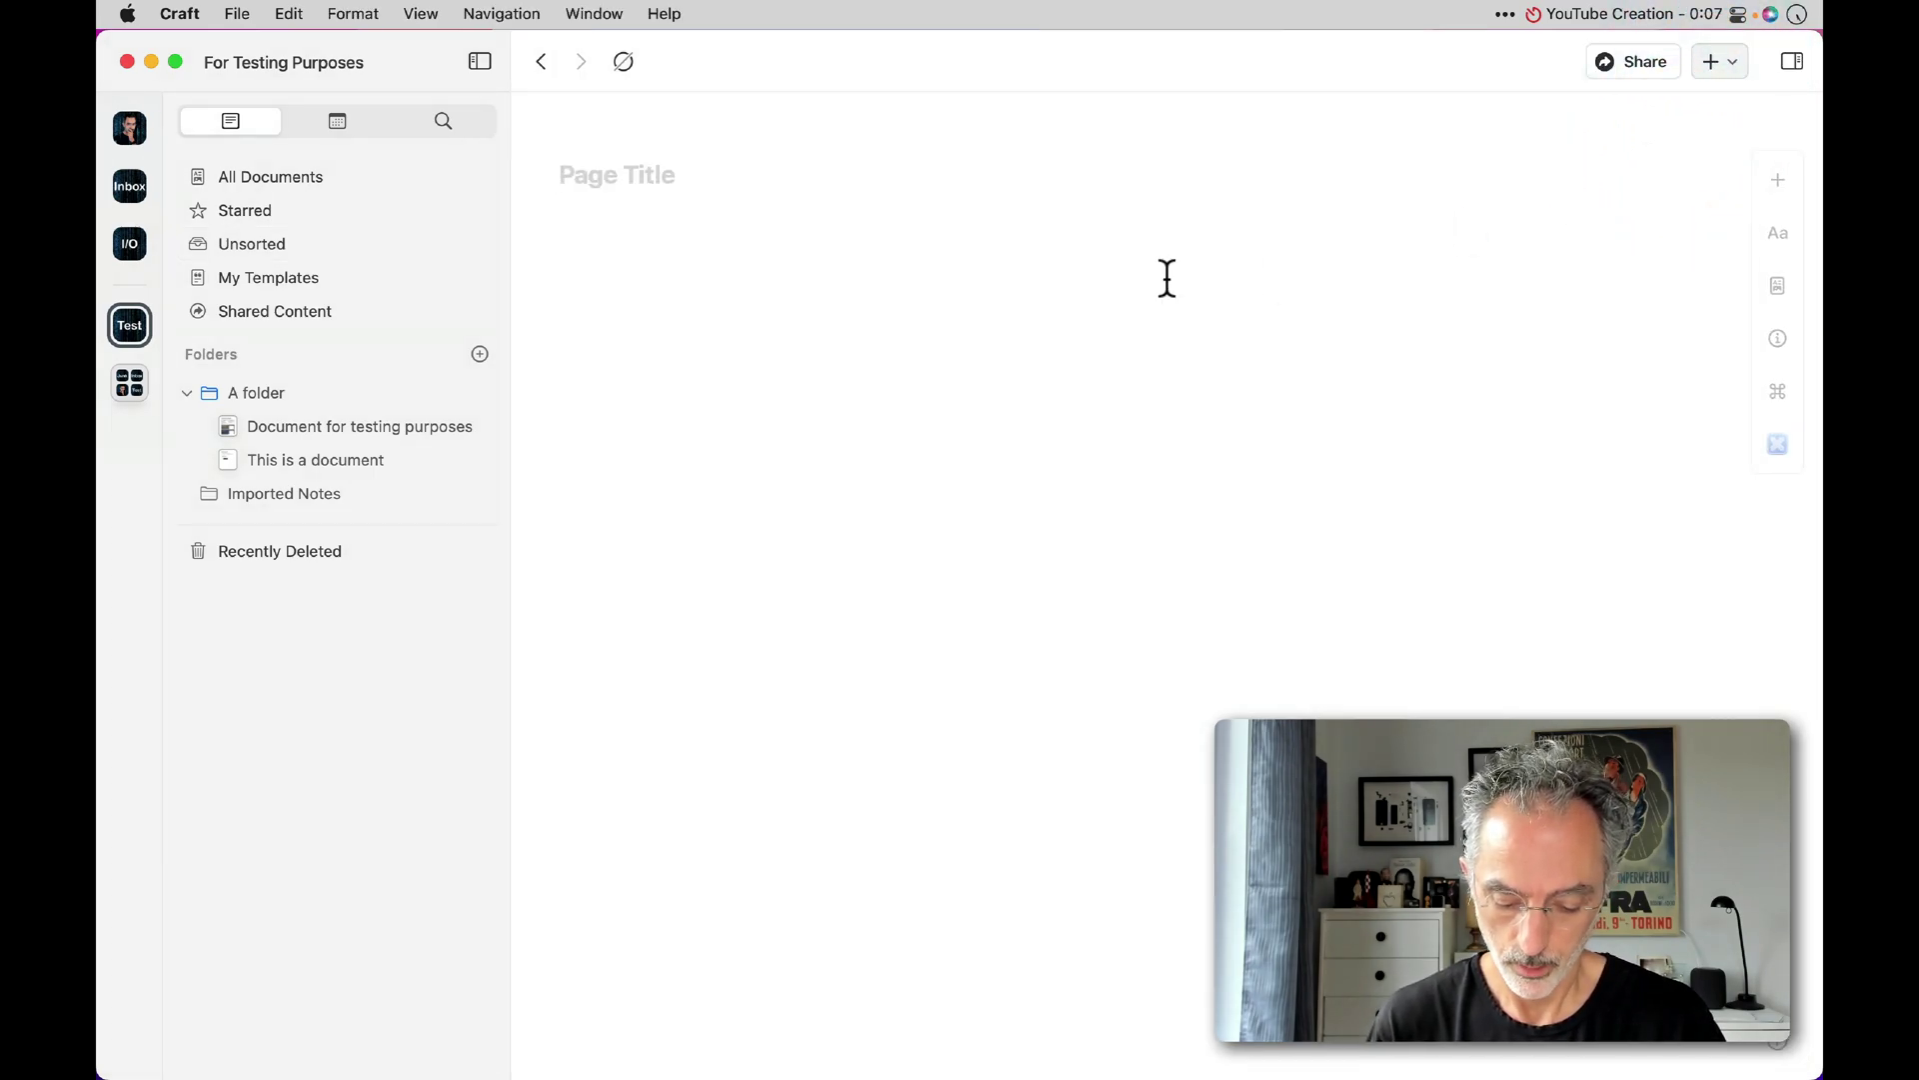
text(Document title)
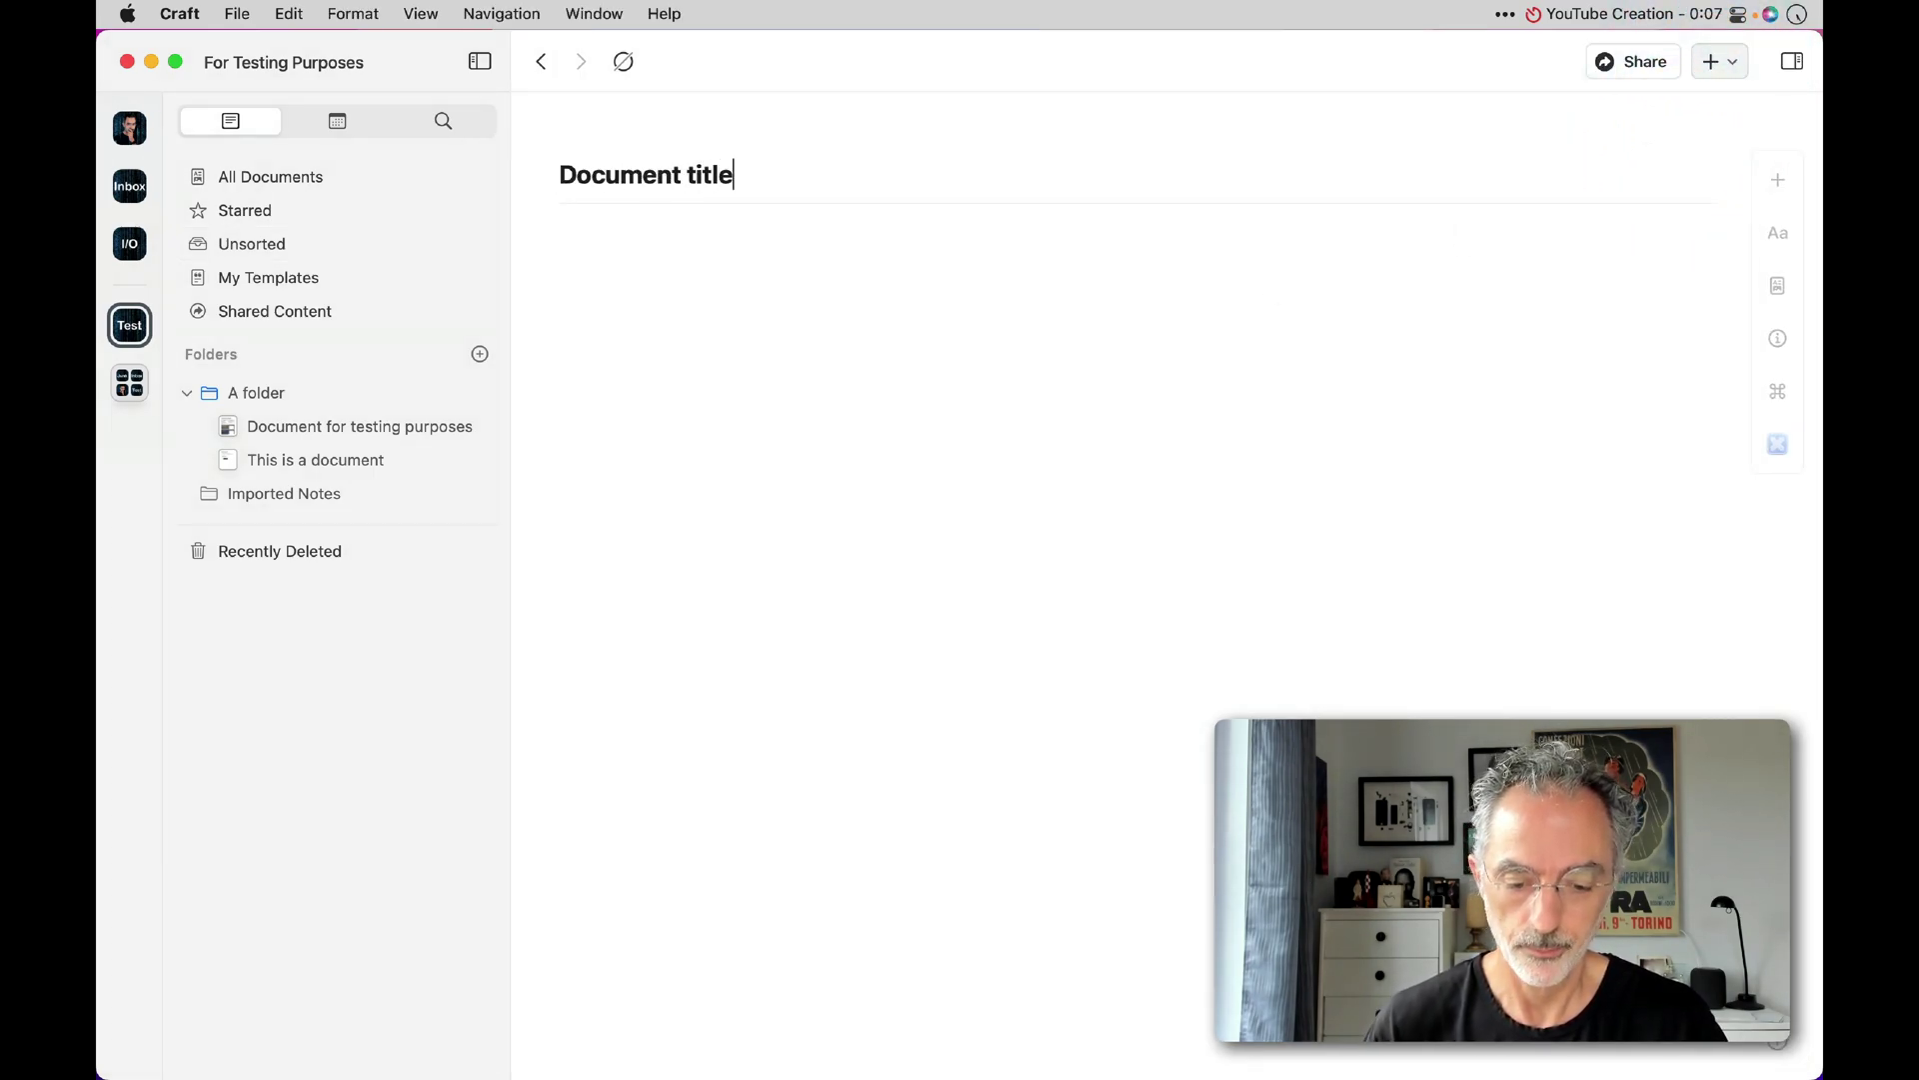
click(866, 292)
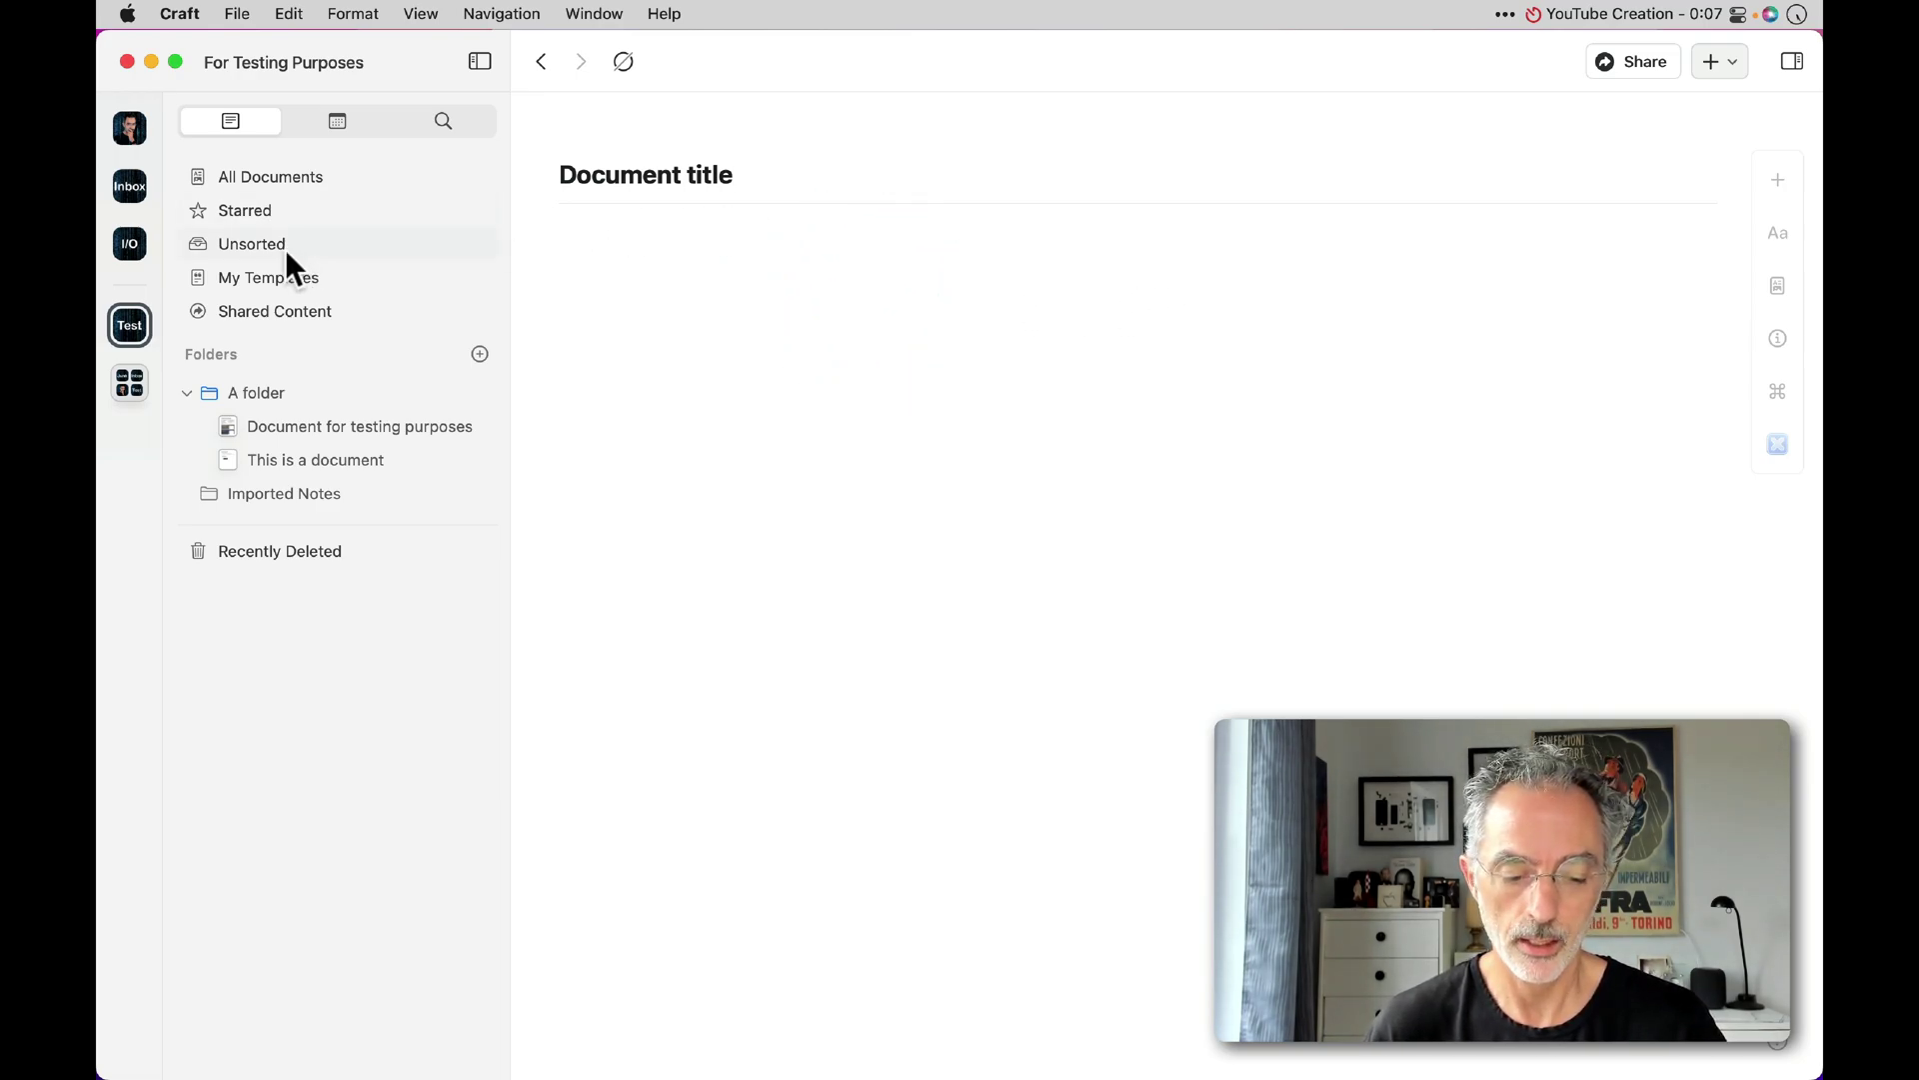
Move the "Document title" document from Unsorted into the folder "A folder"
click(254, 245)
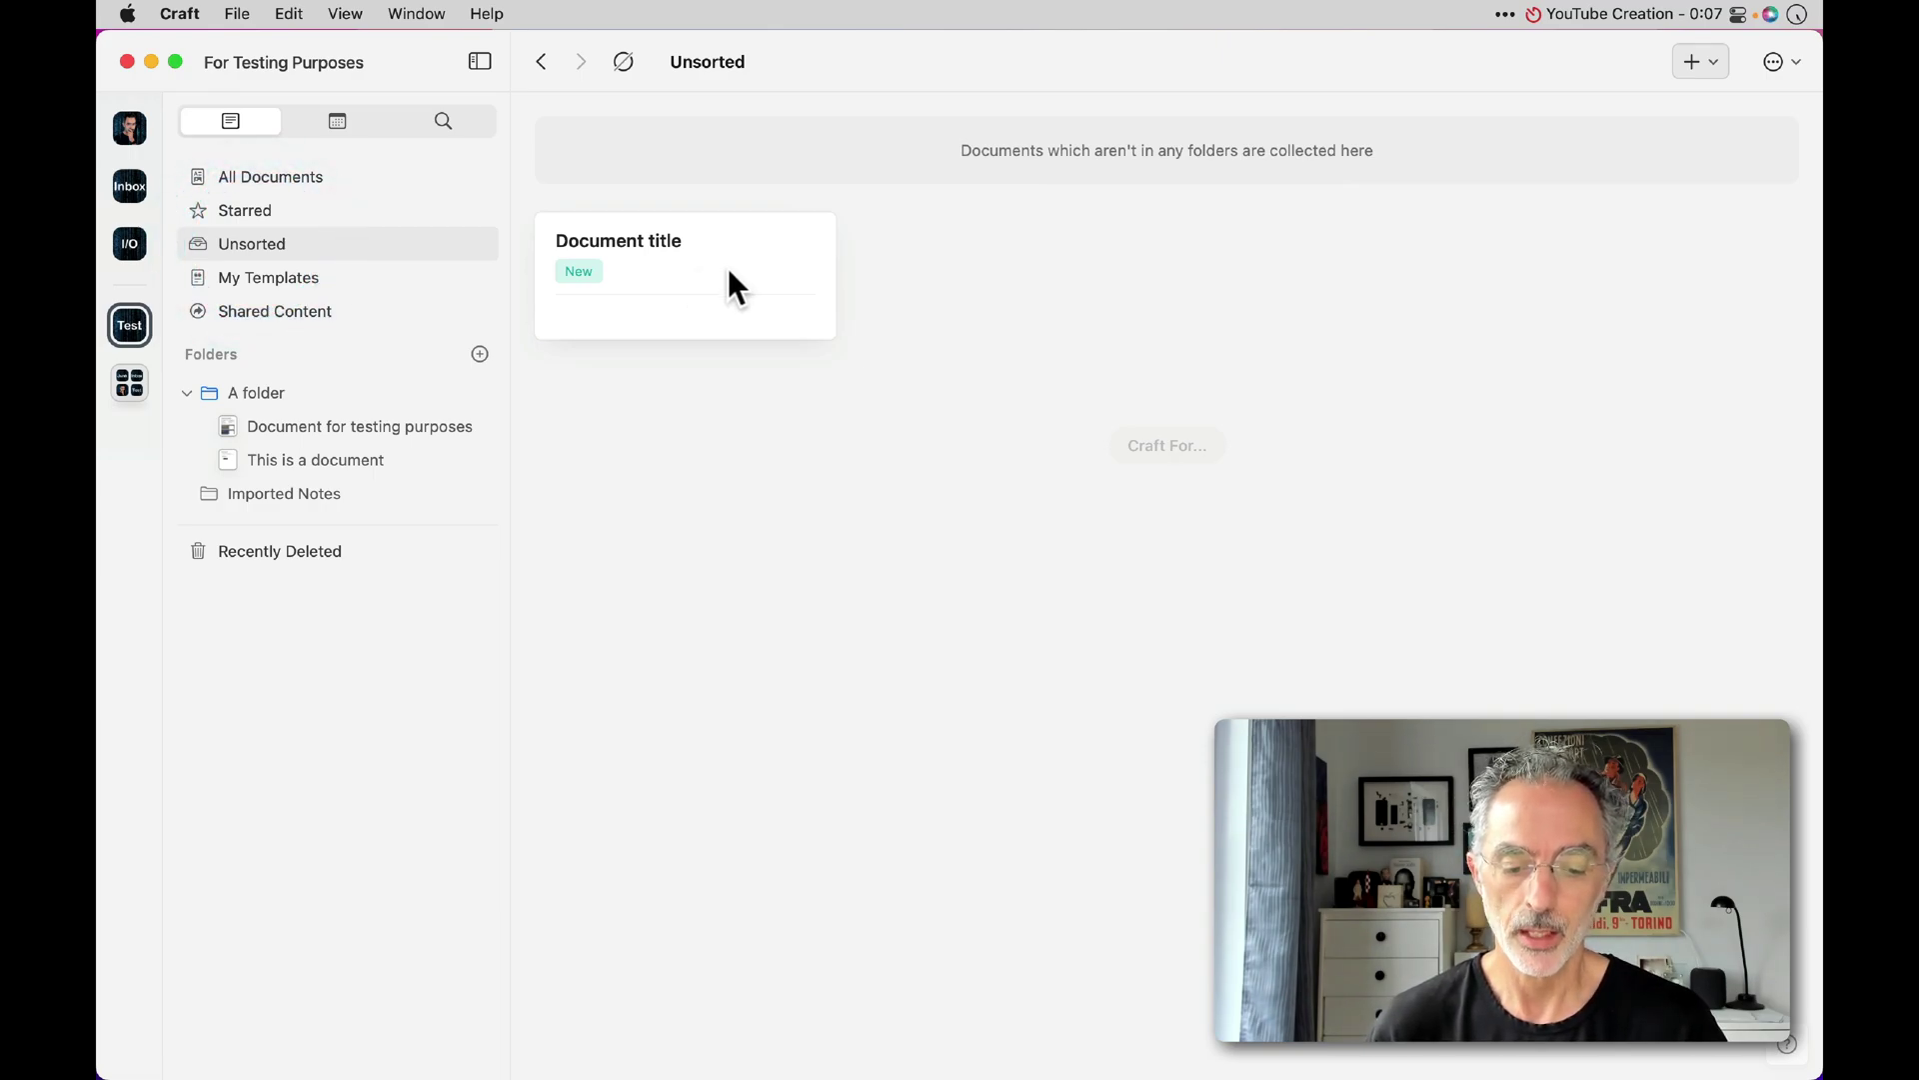
drag(724, 266, 250, 392)
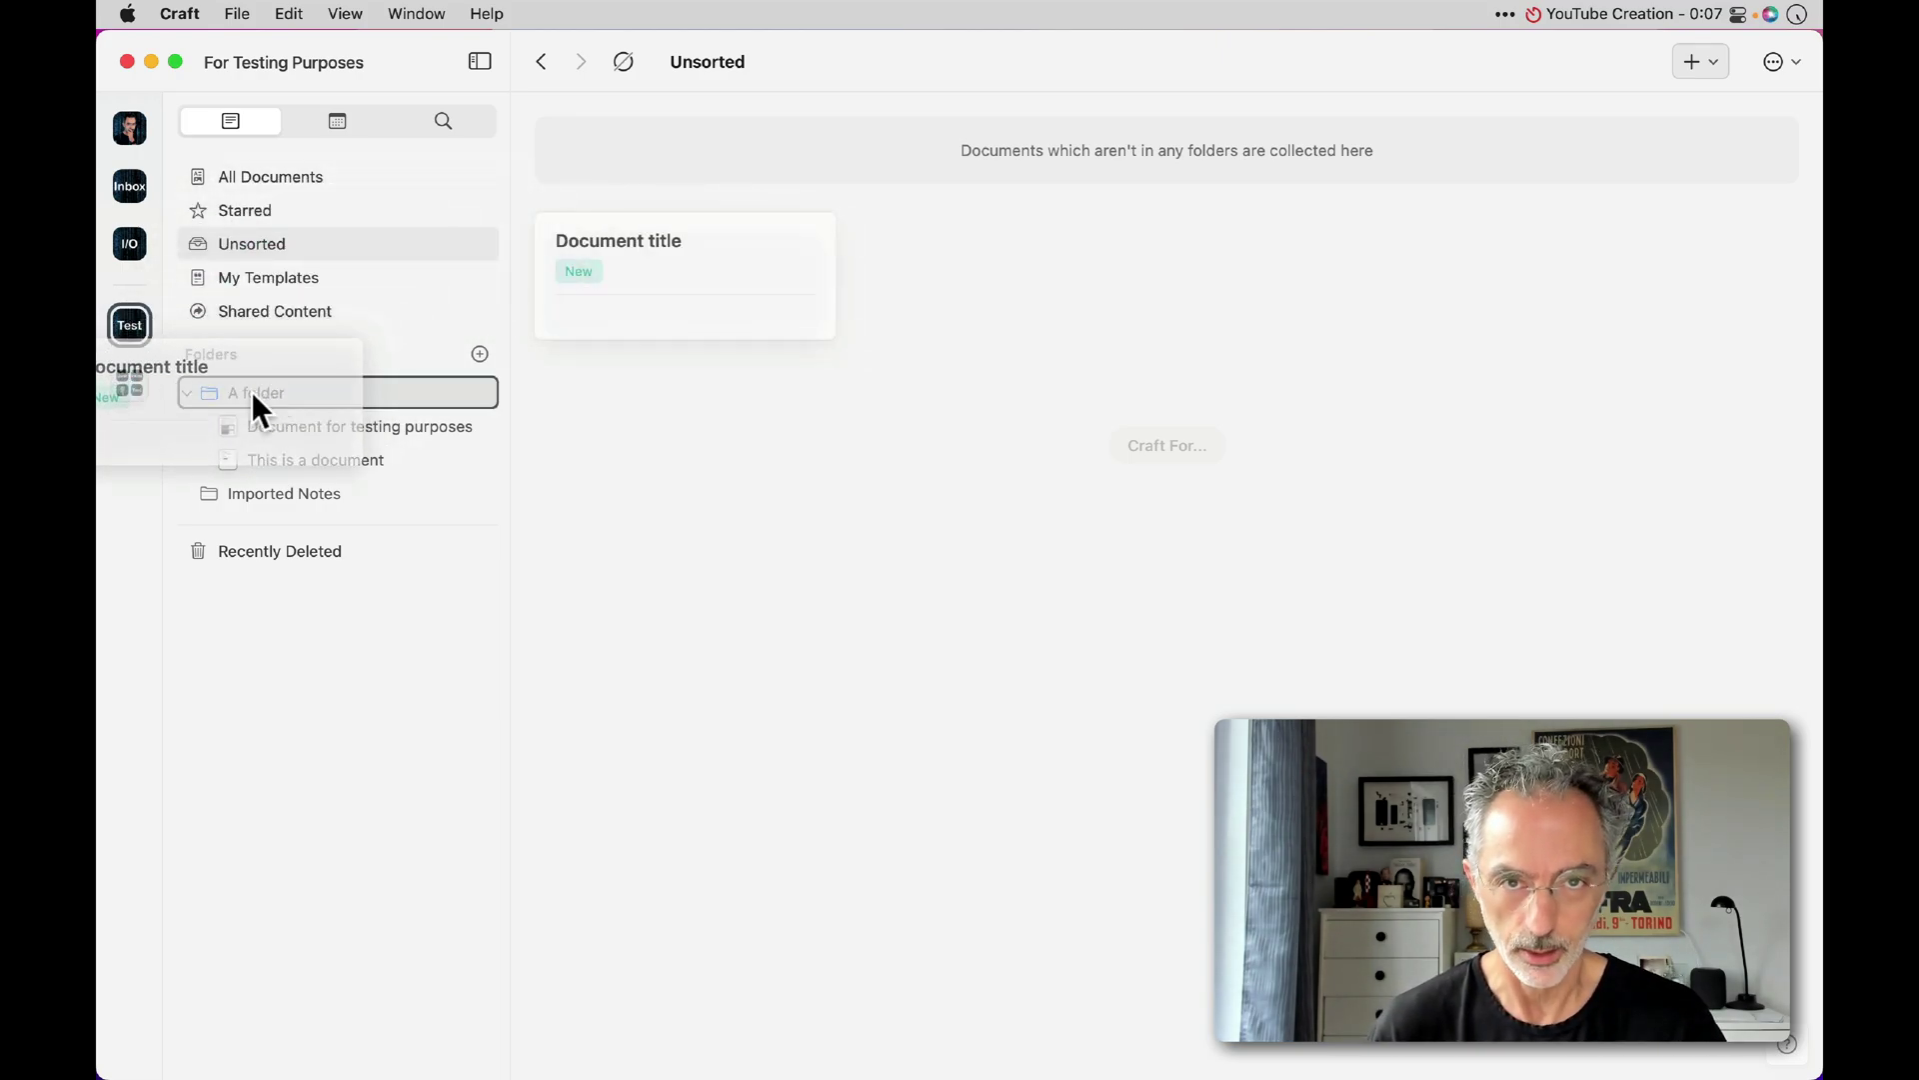
drag(250, 392, 250, 392)
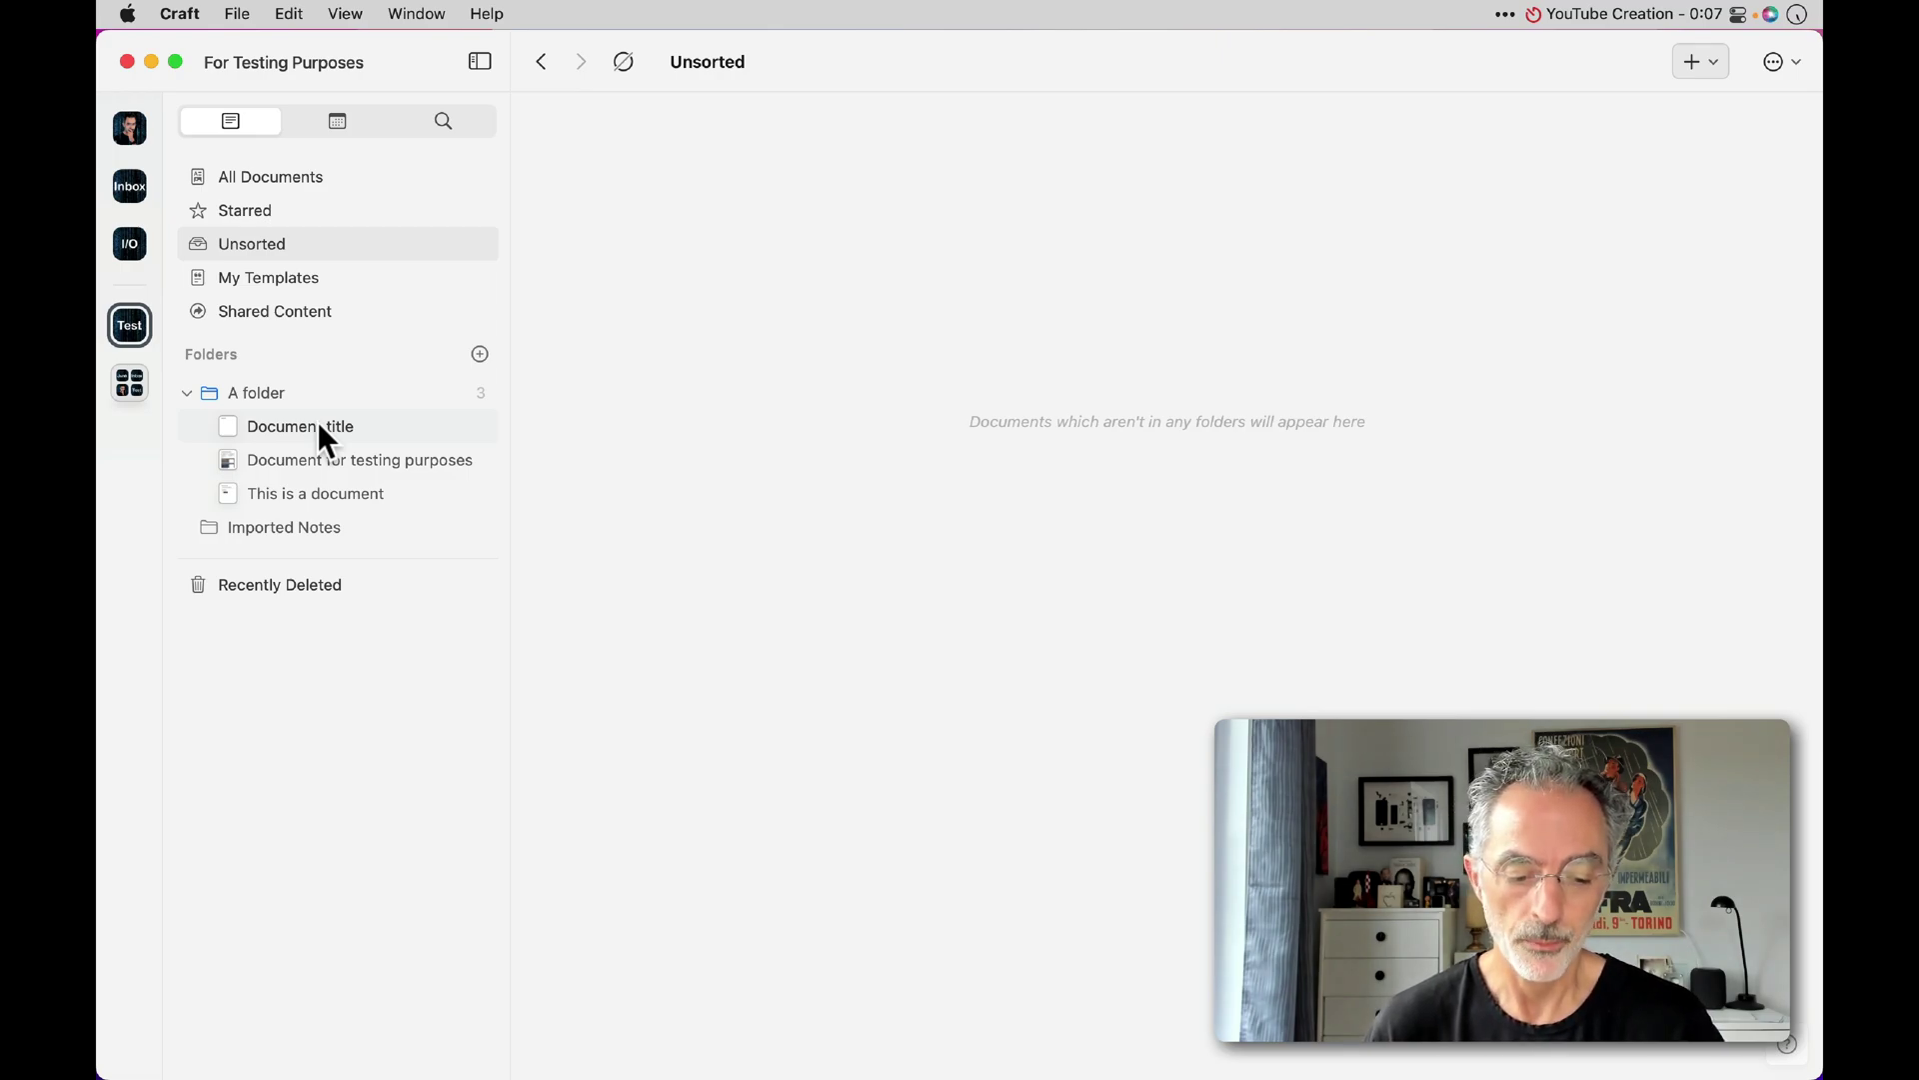
Open "Document title" in A folder, write "I can start to write." as its first text block, and select that block
click(319, 426)
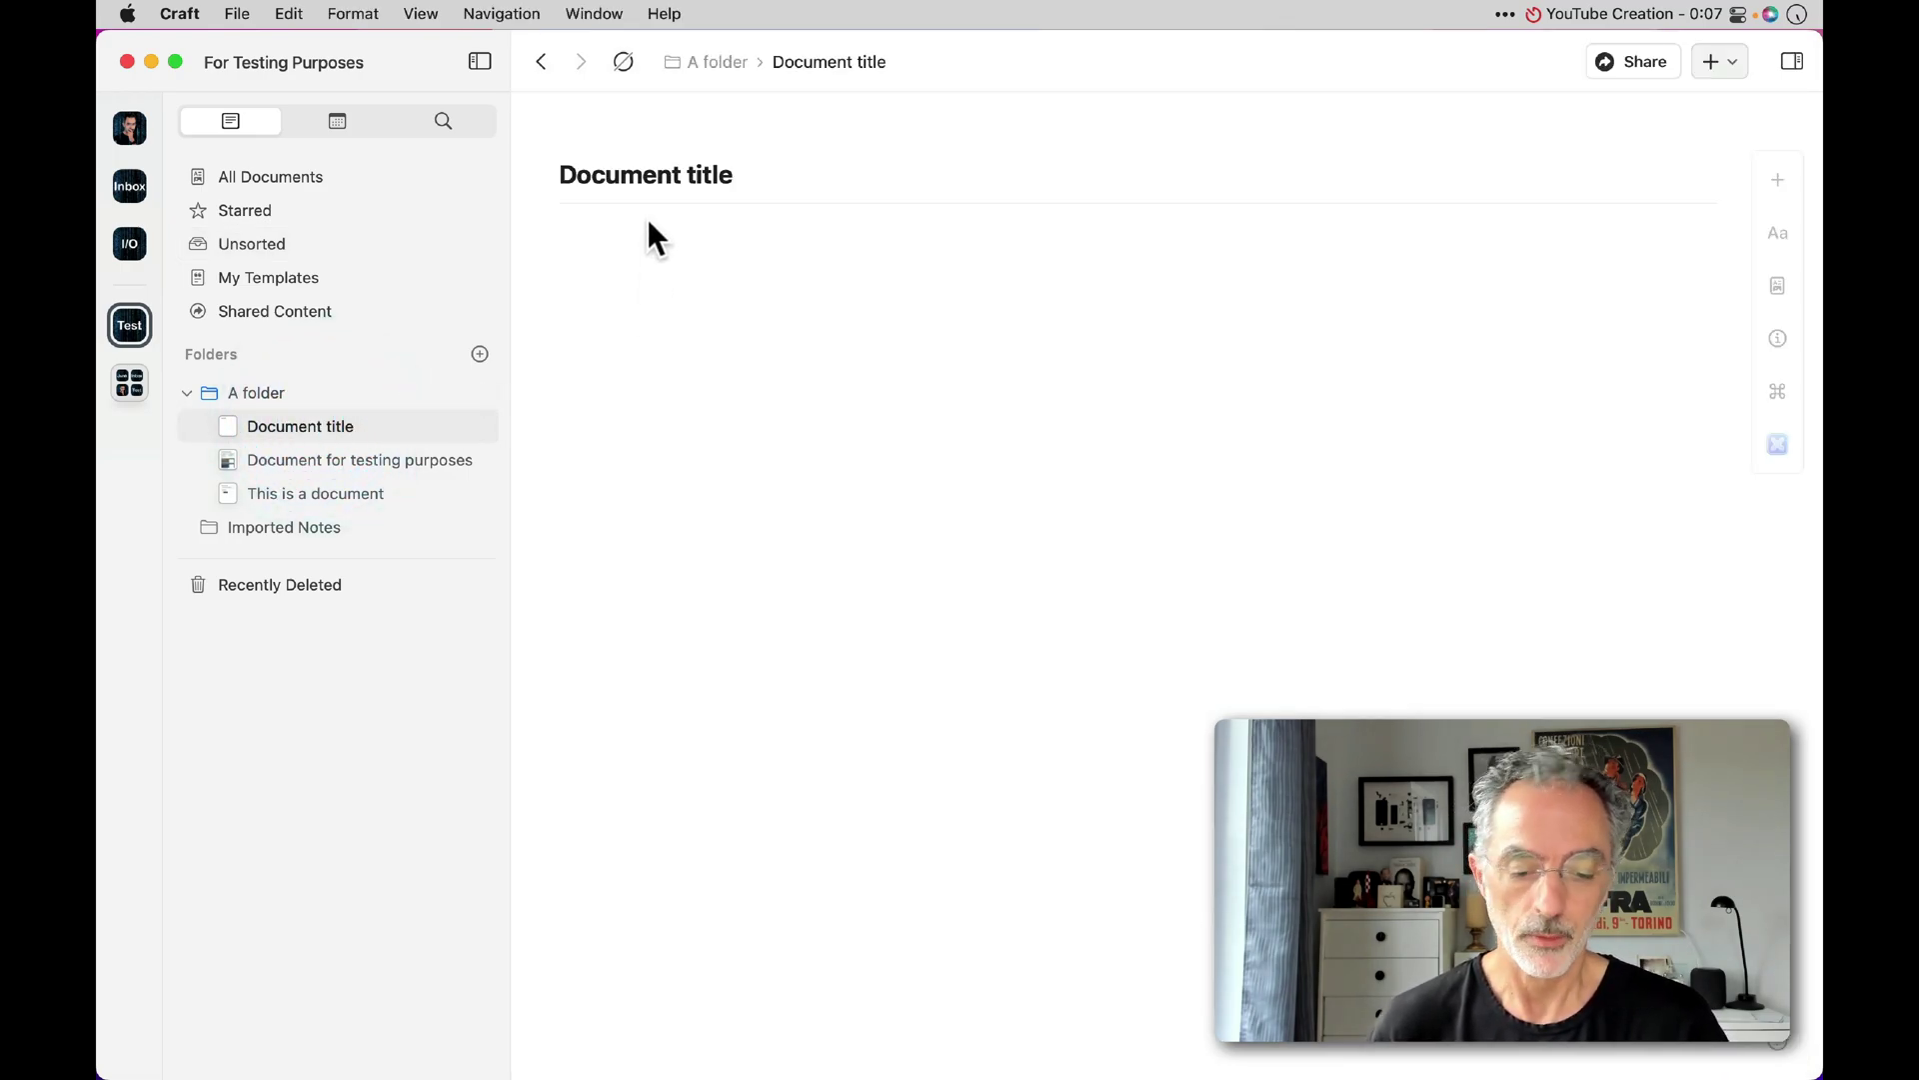
click(638, 242)
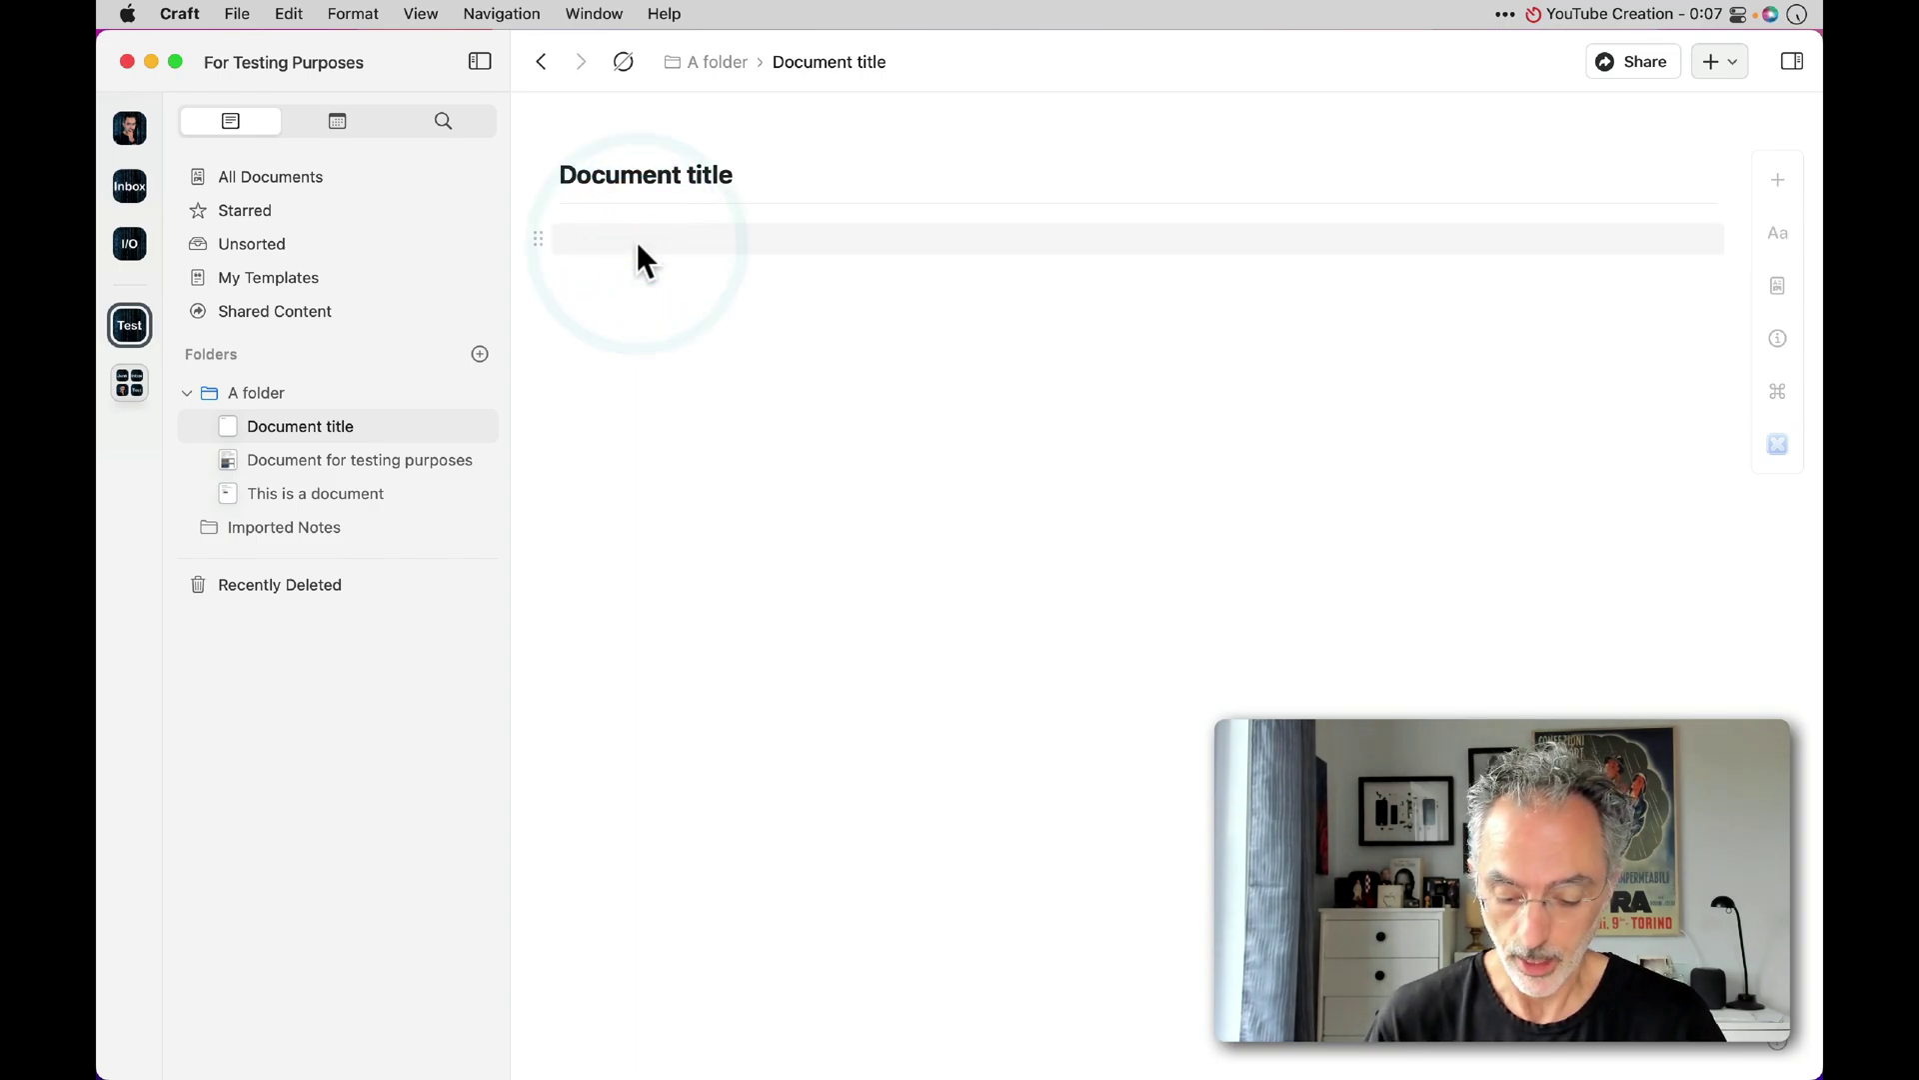
text(I can star)
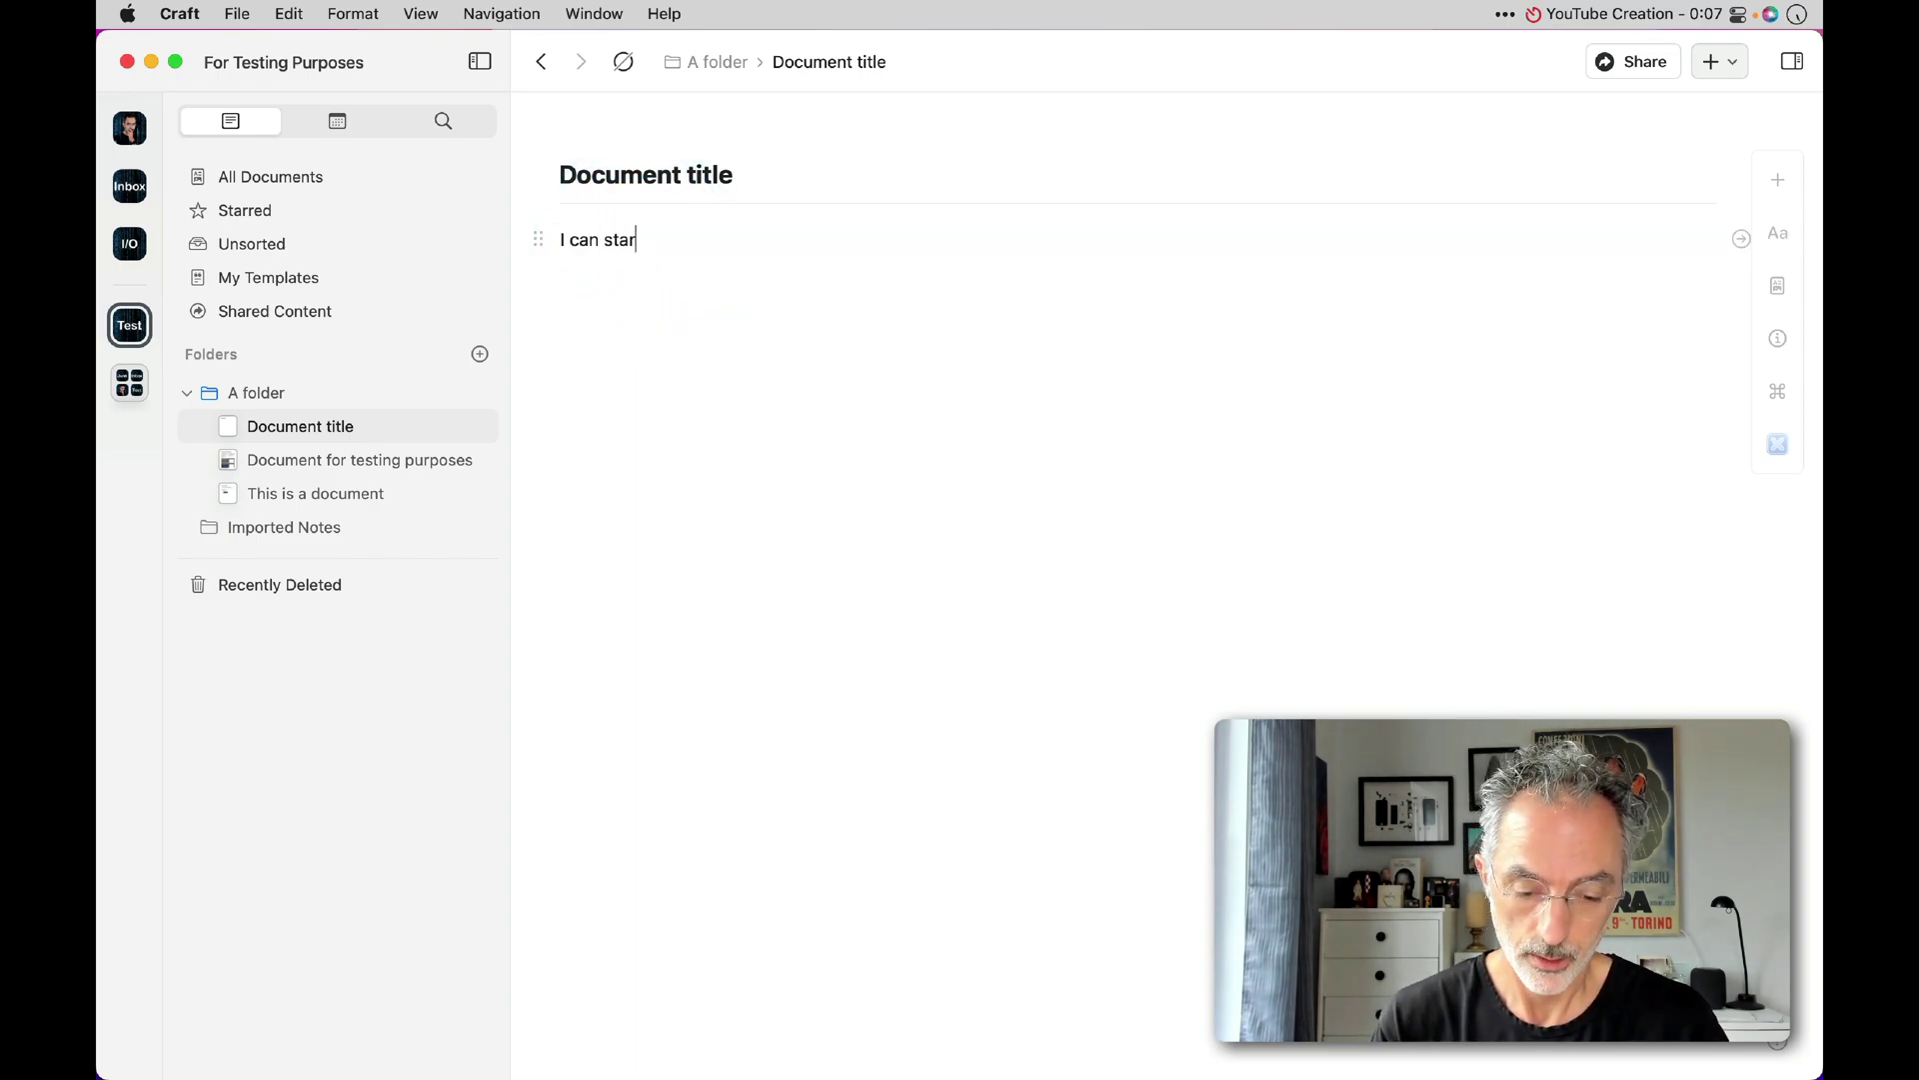
text(t to write.)
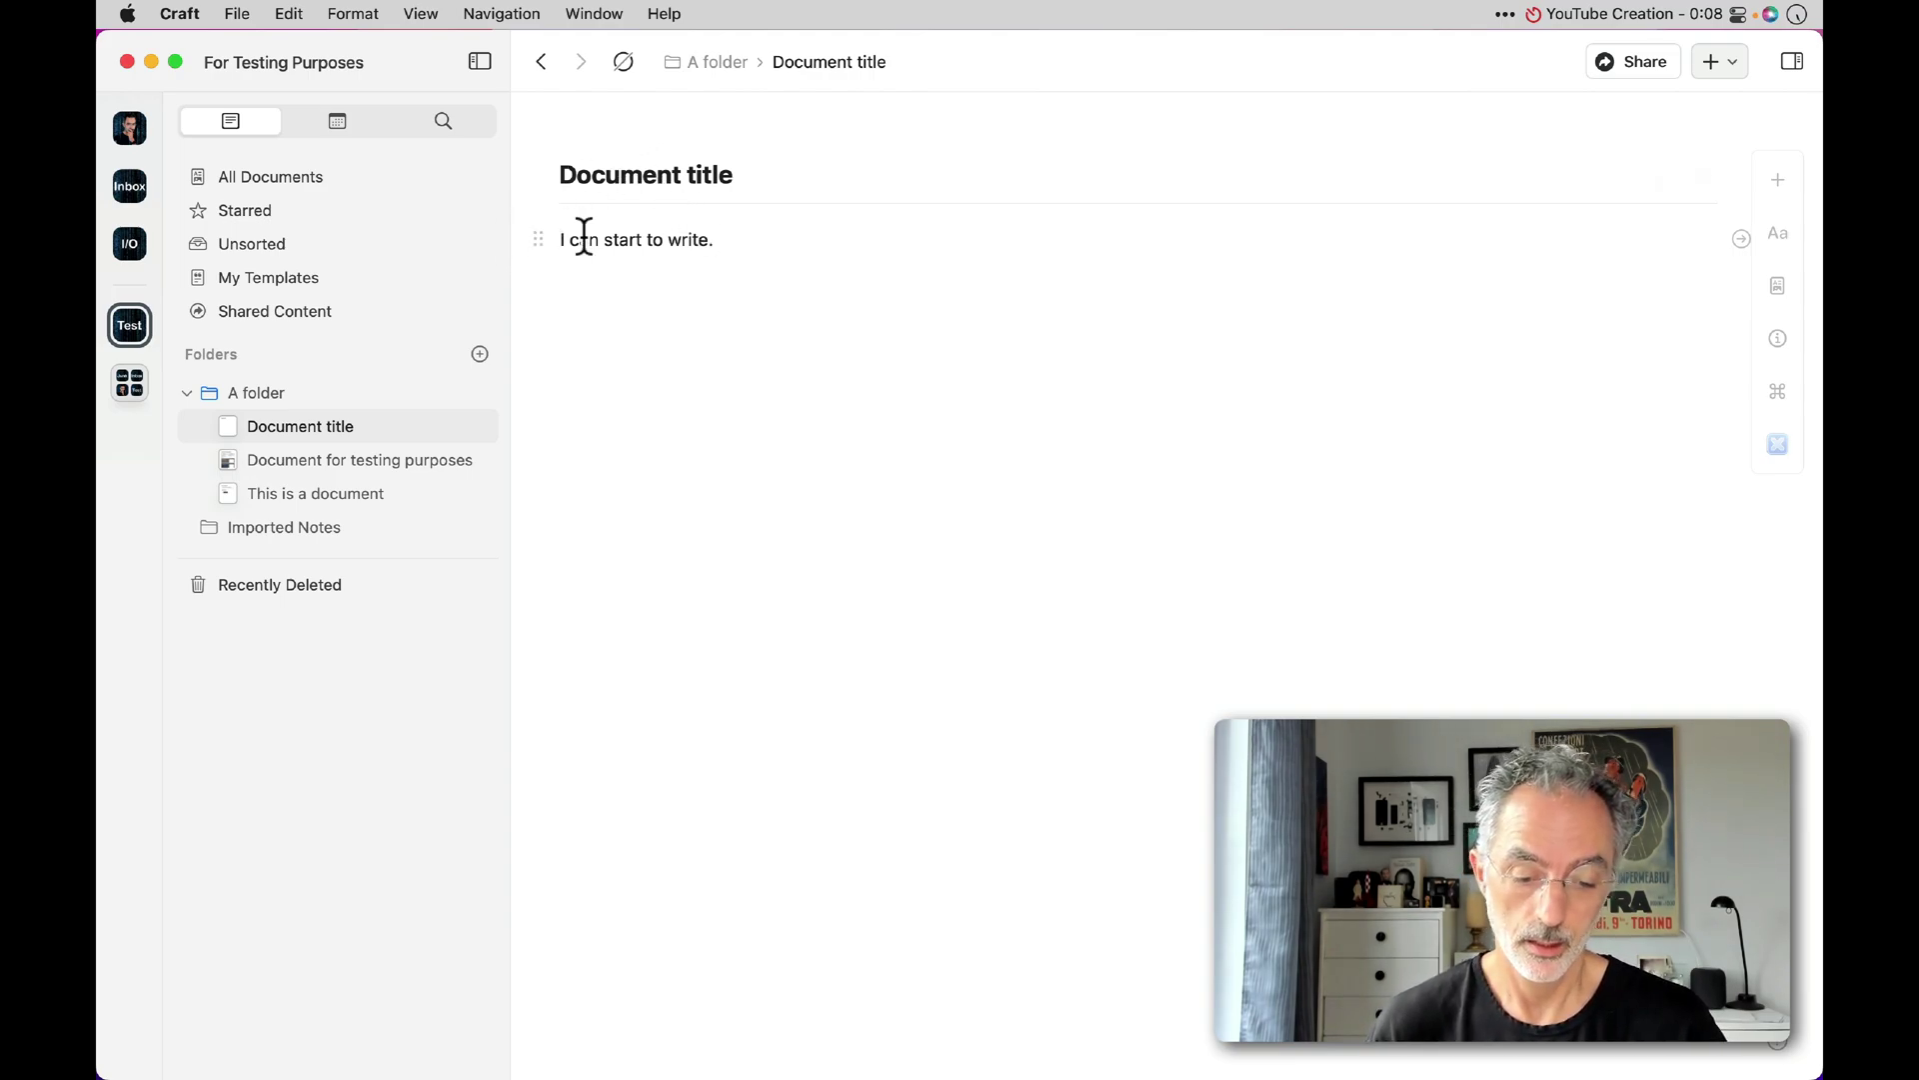
click(537, 237)
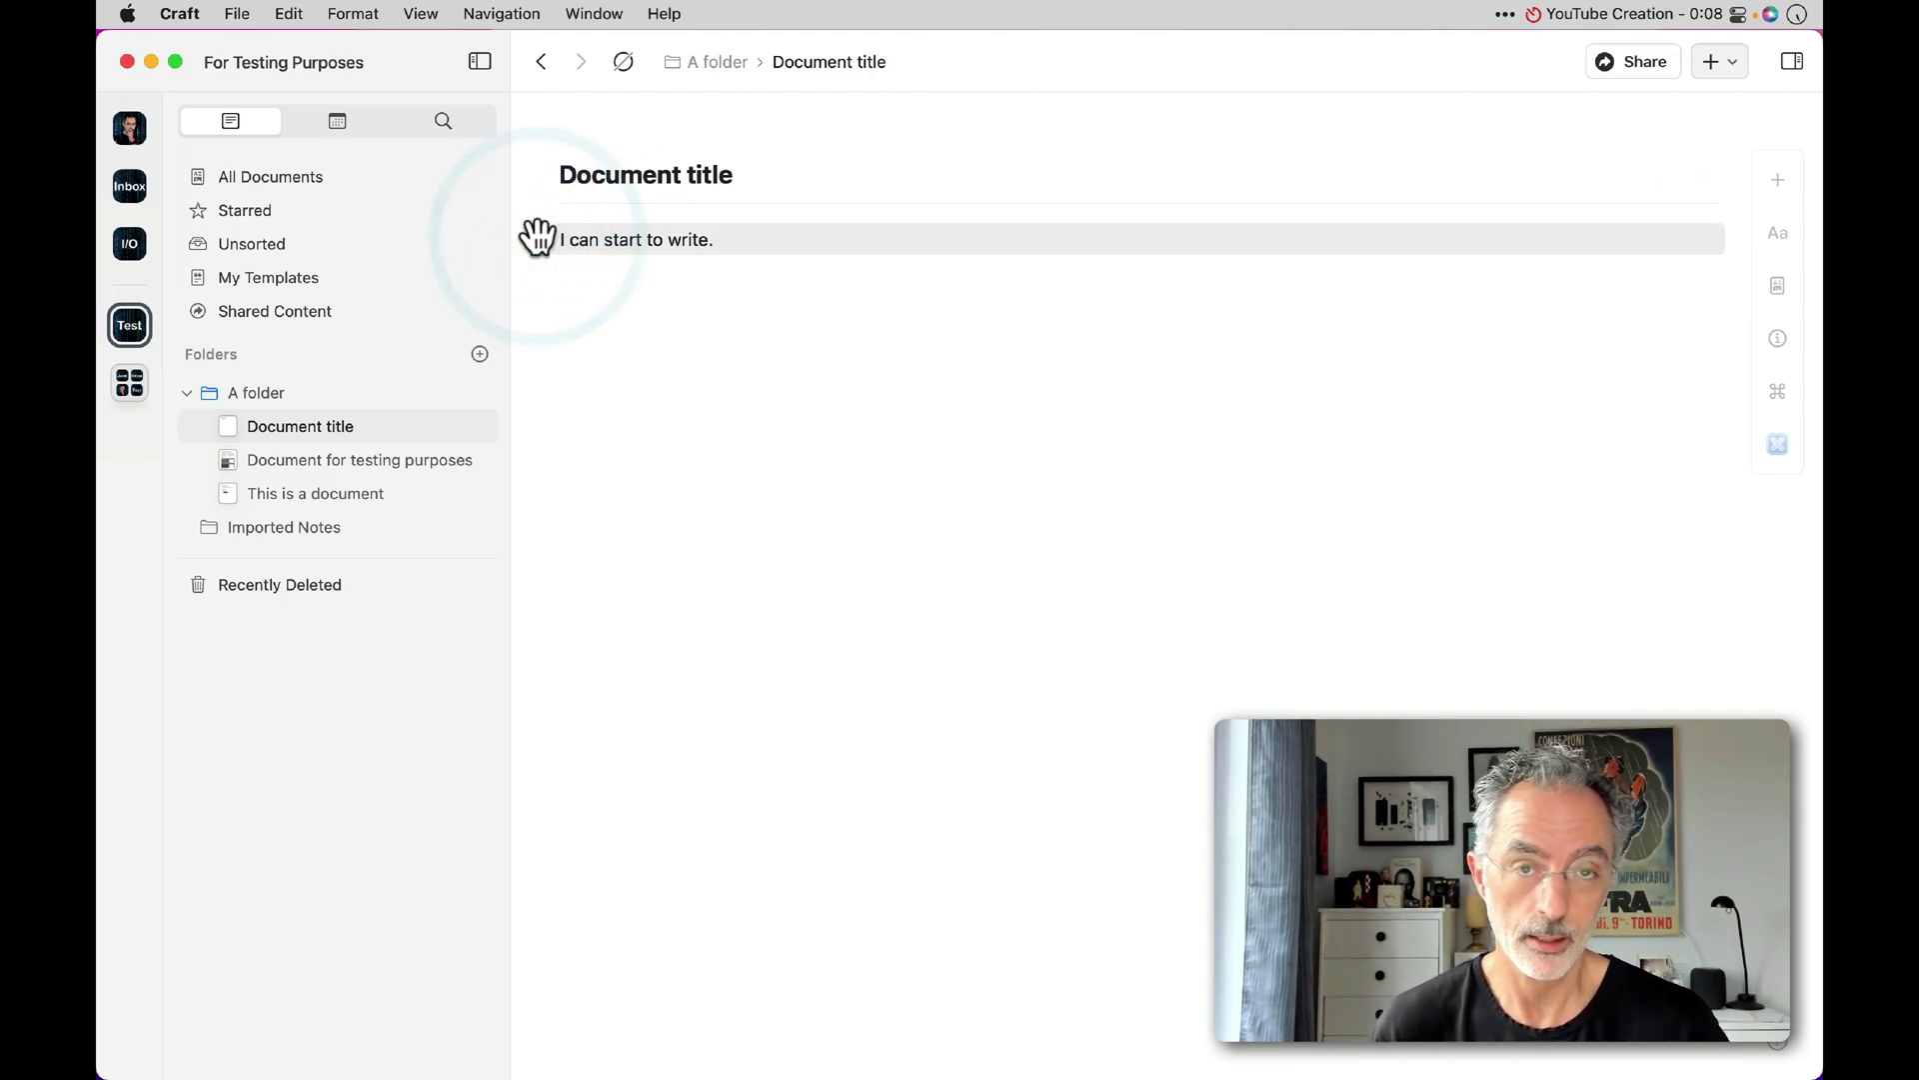
Insert a mountain landscape photo from Unsplash in a new block below "I can start to write."
click(637, 272)
click(694, 285)
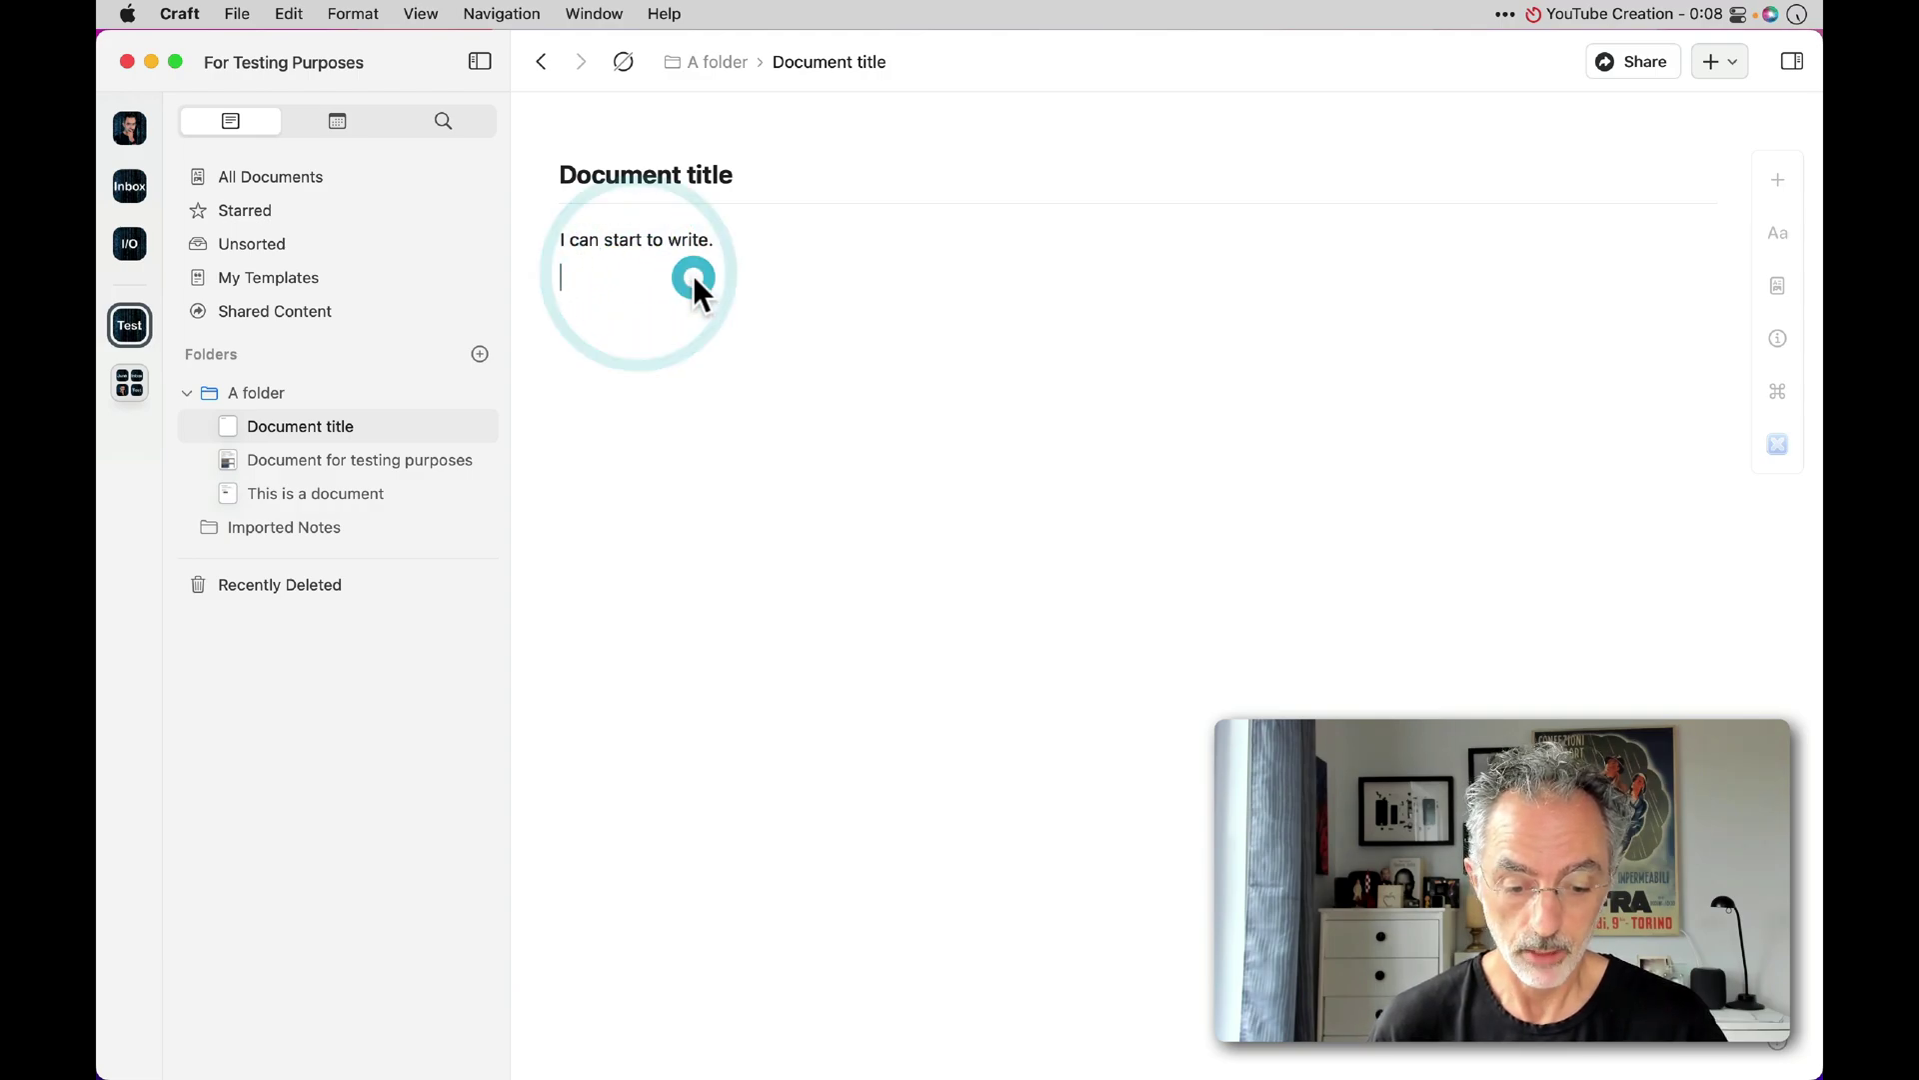
text(/)
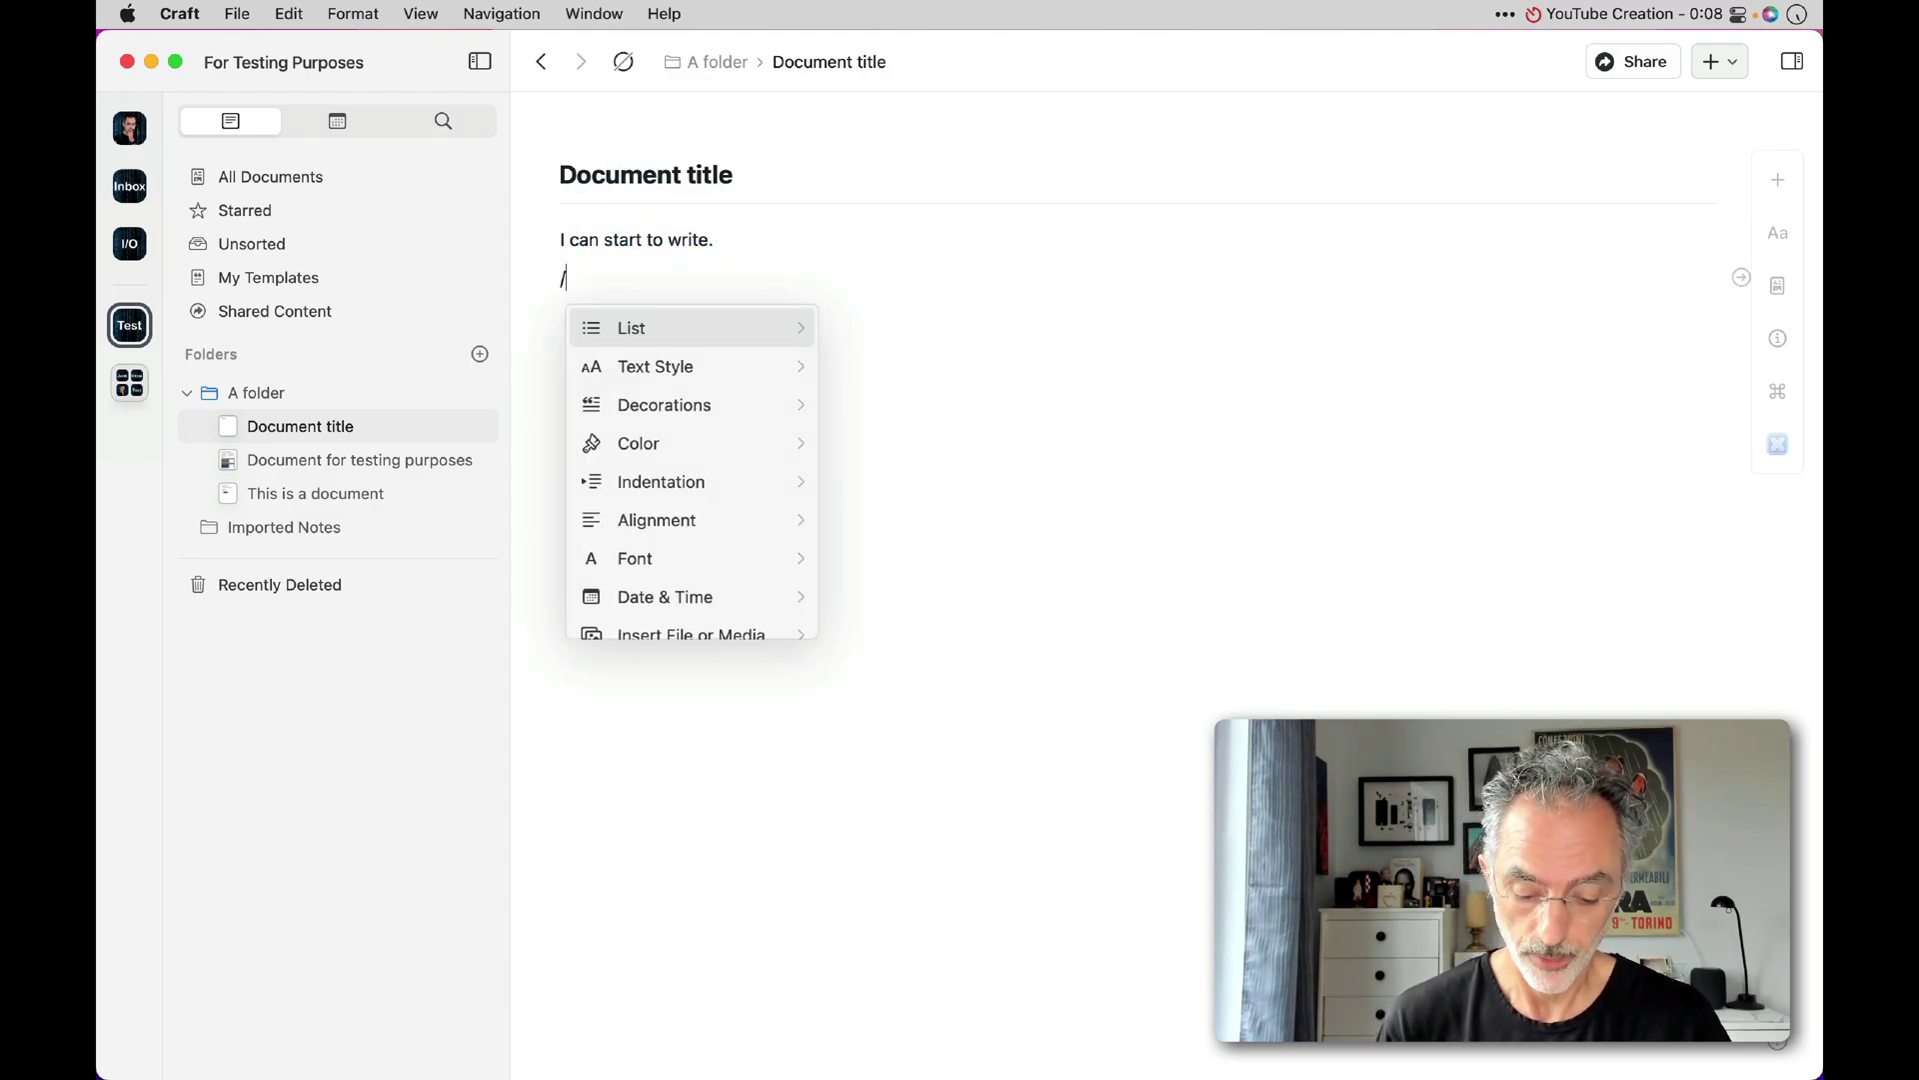
text(img)
key(BackSpace)
key(BackSpace)
key(BackSpace)
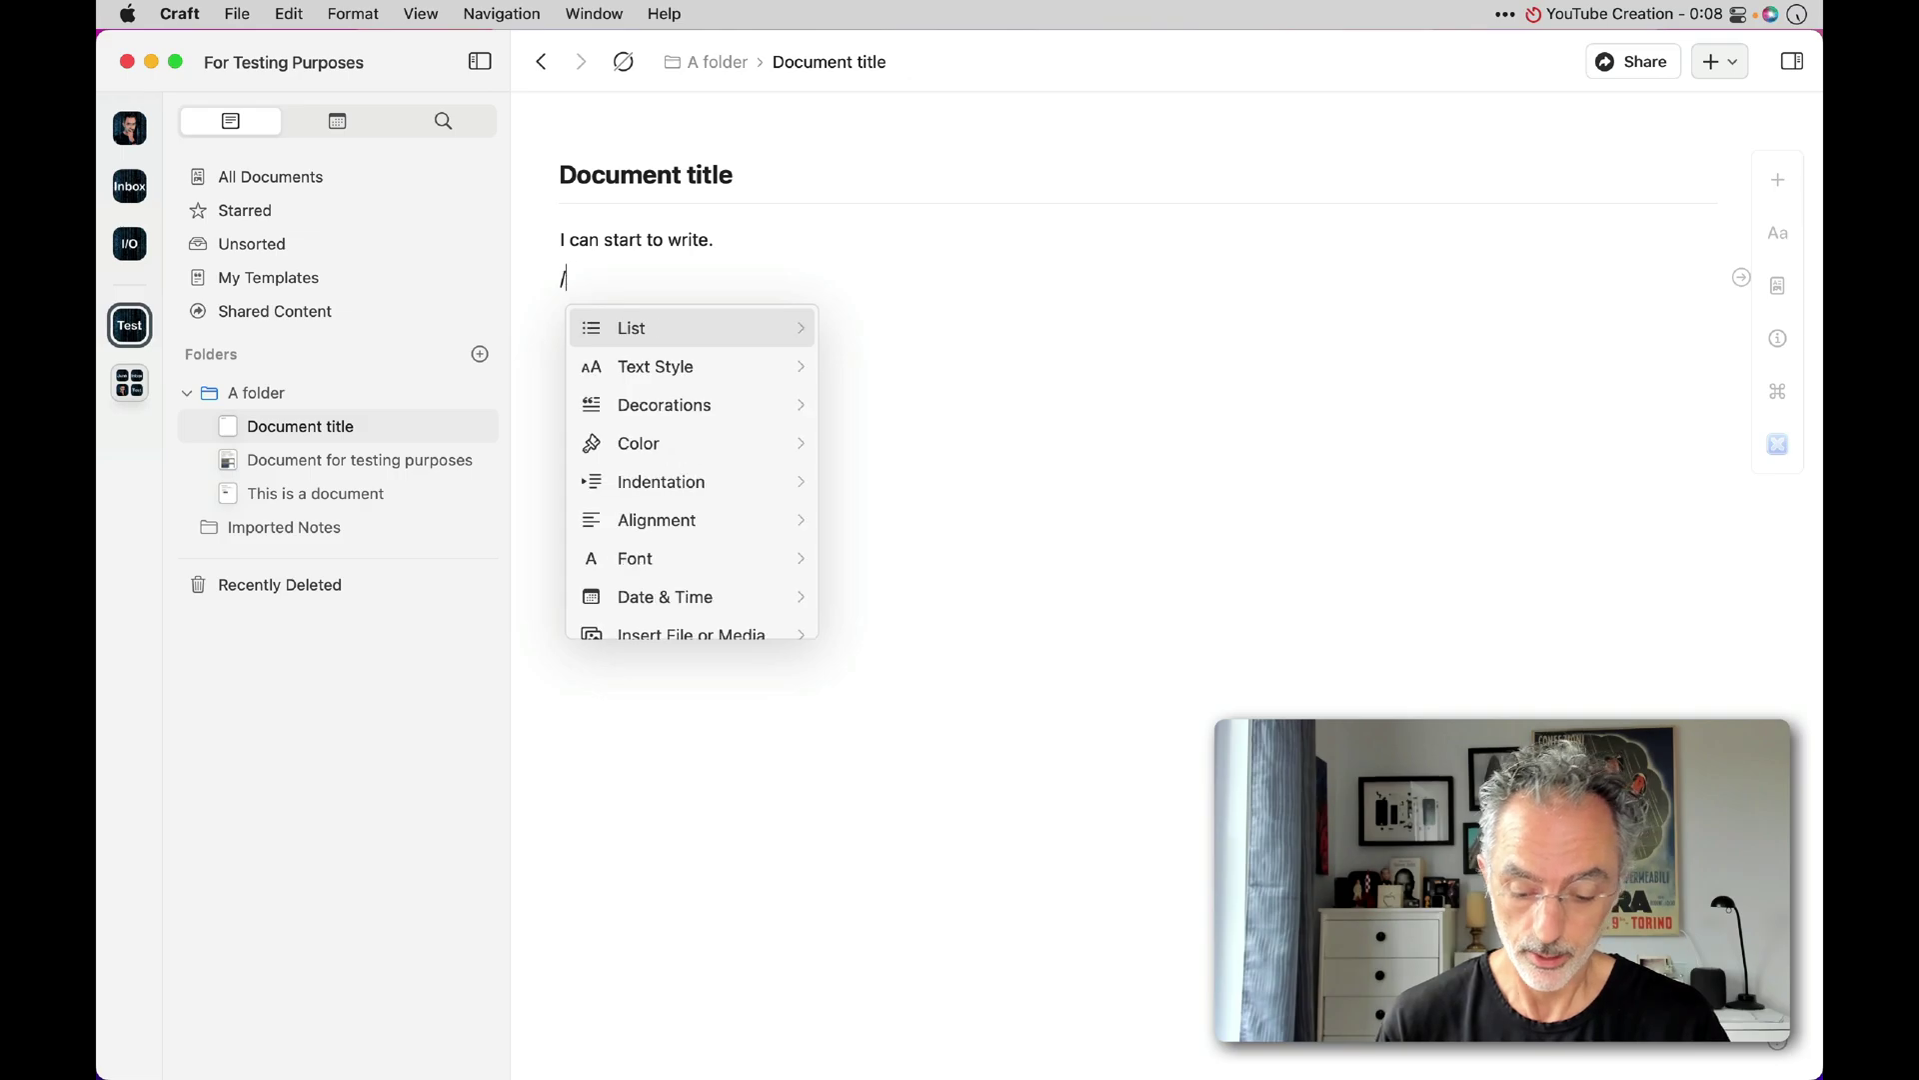
text(phot)
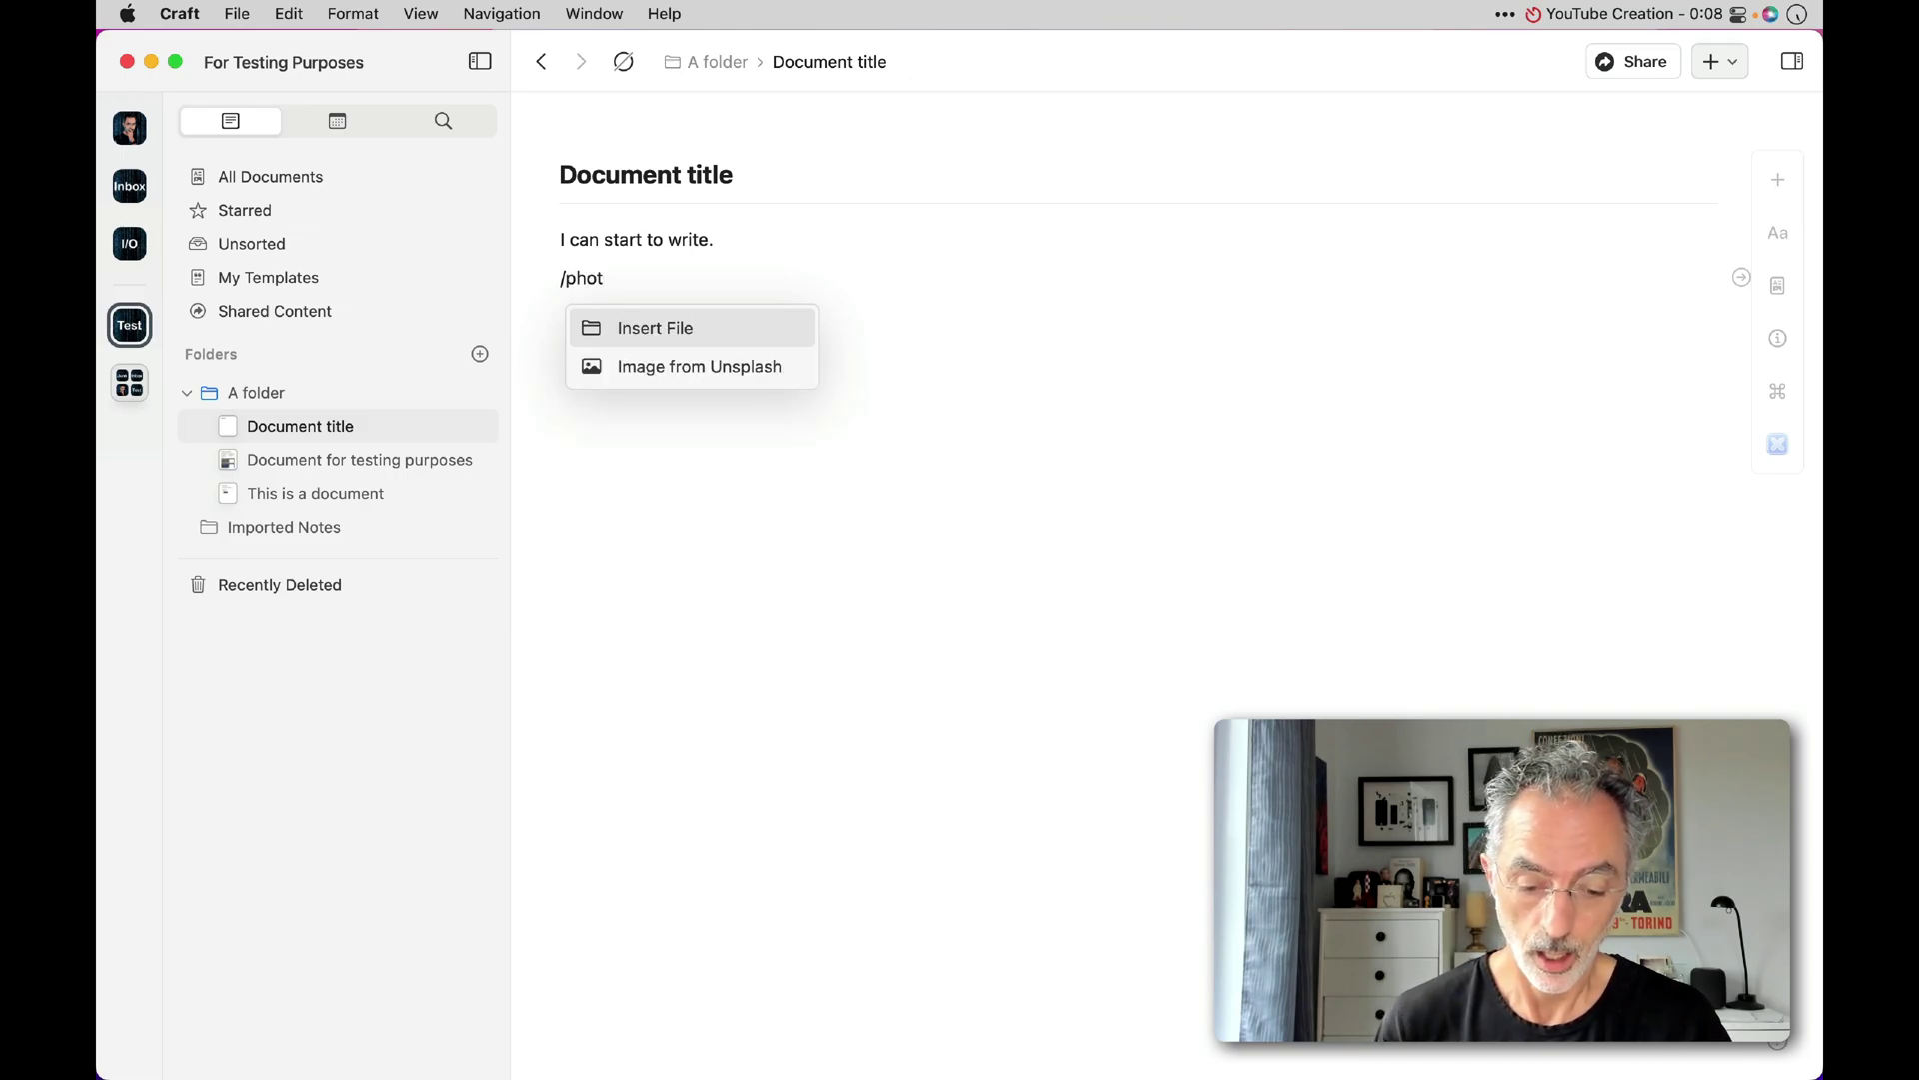
key(Down)
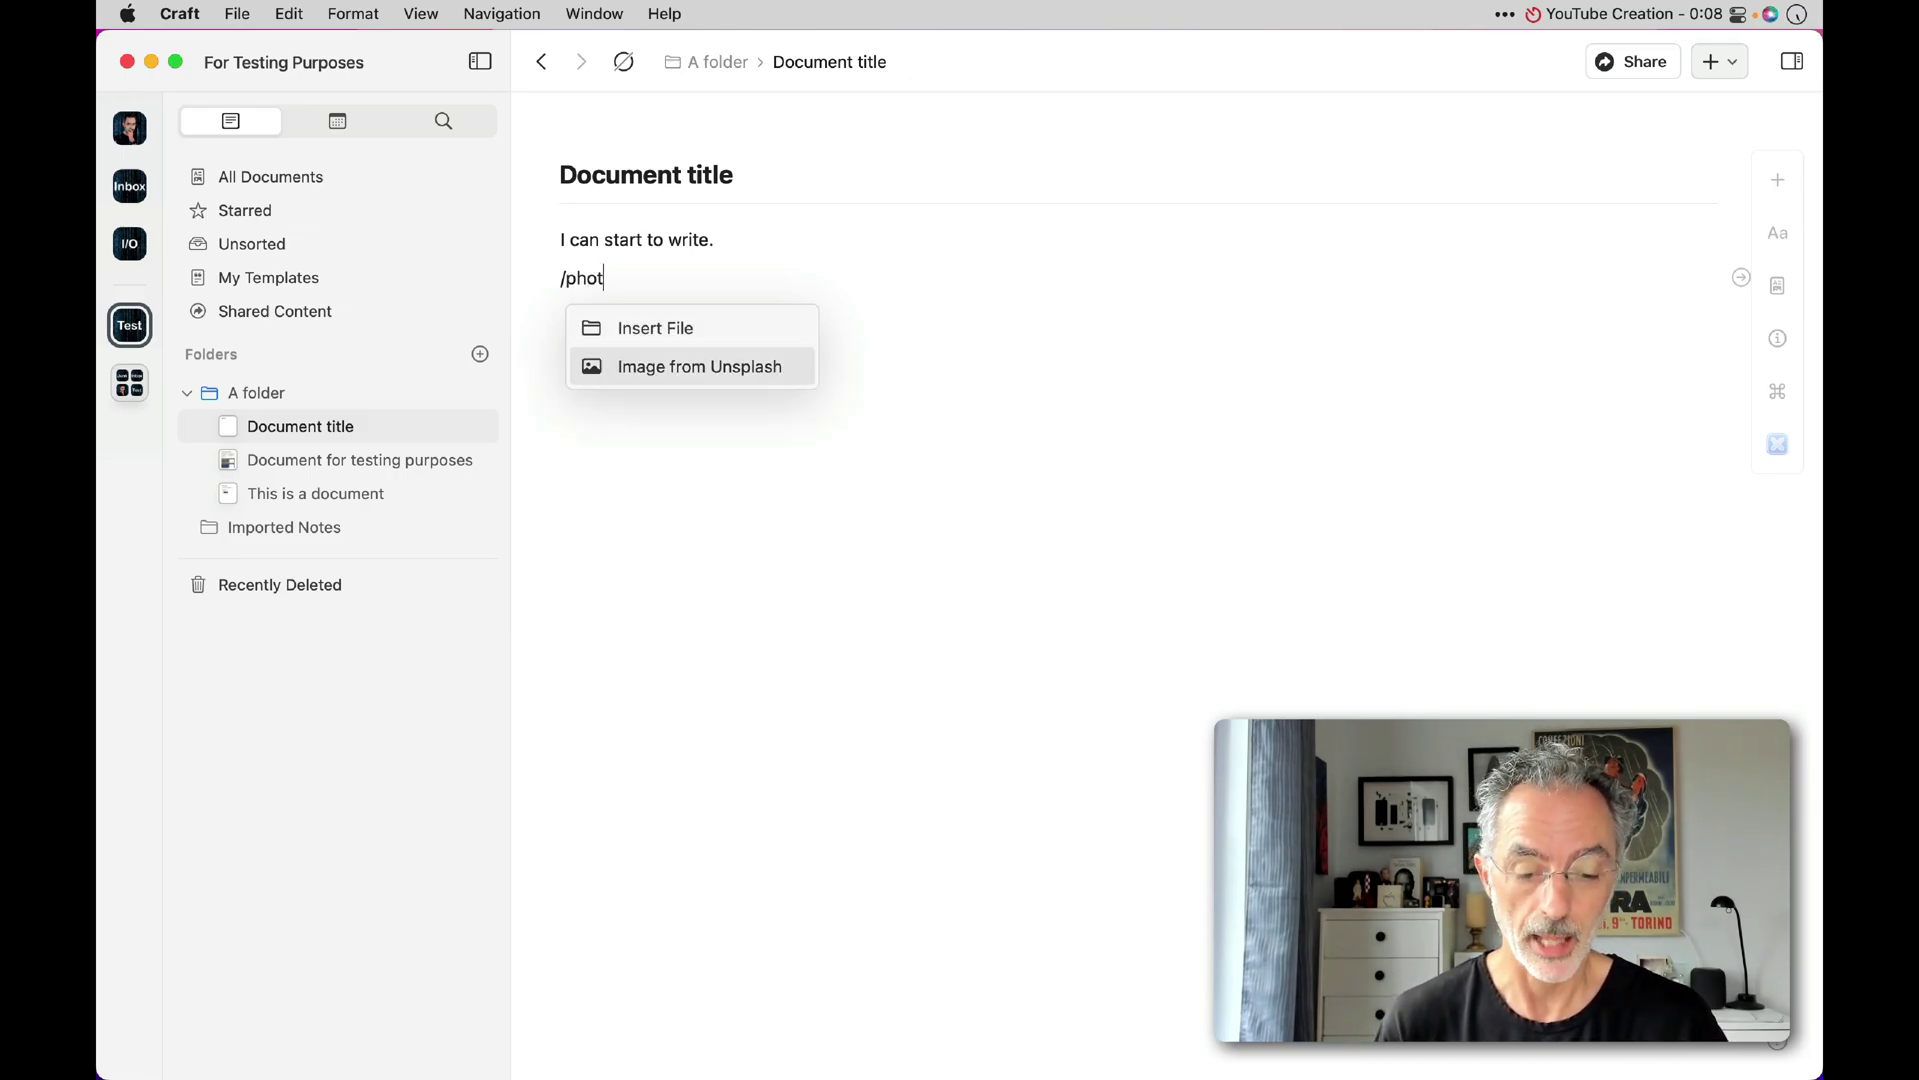
key(Return)
click(940, 385)
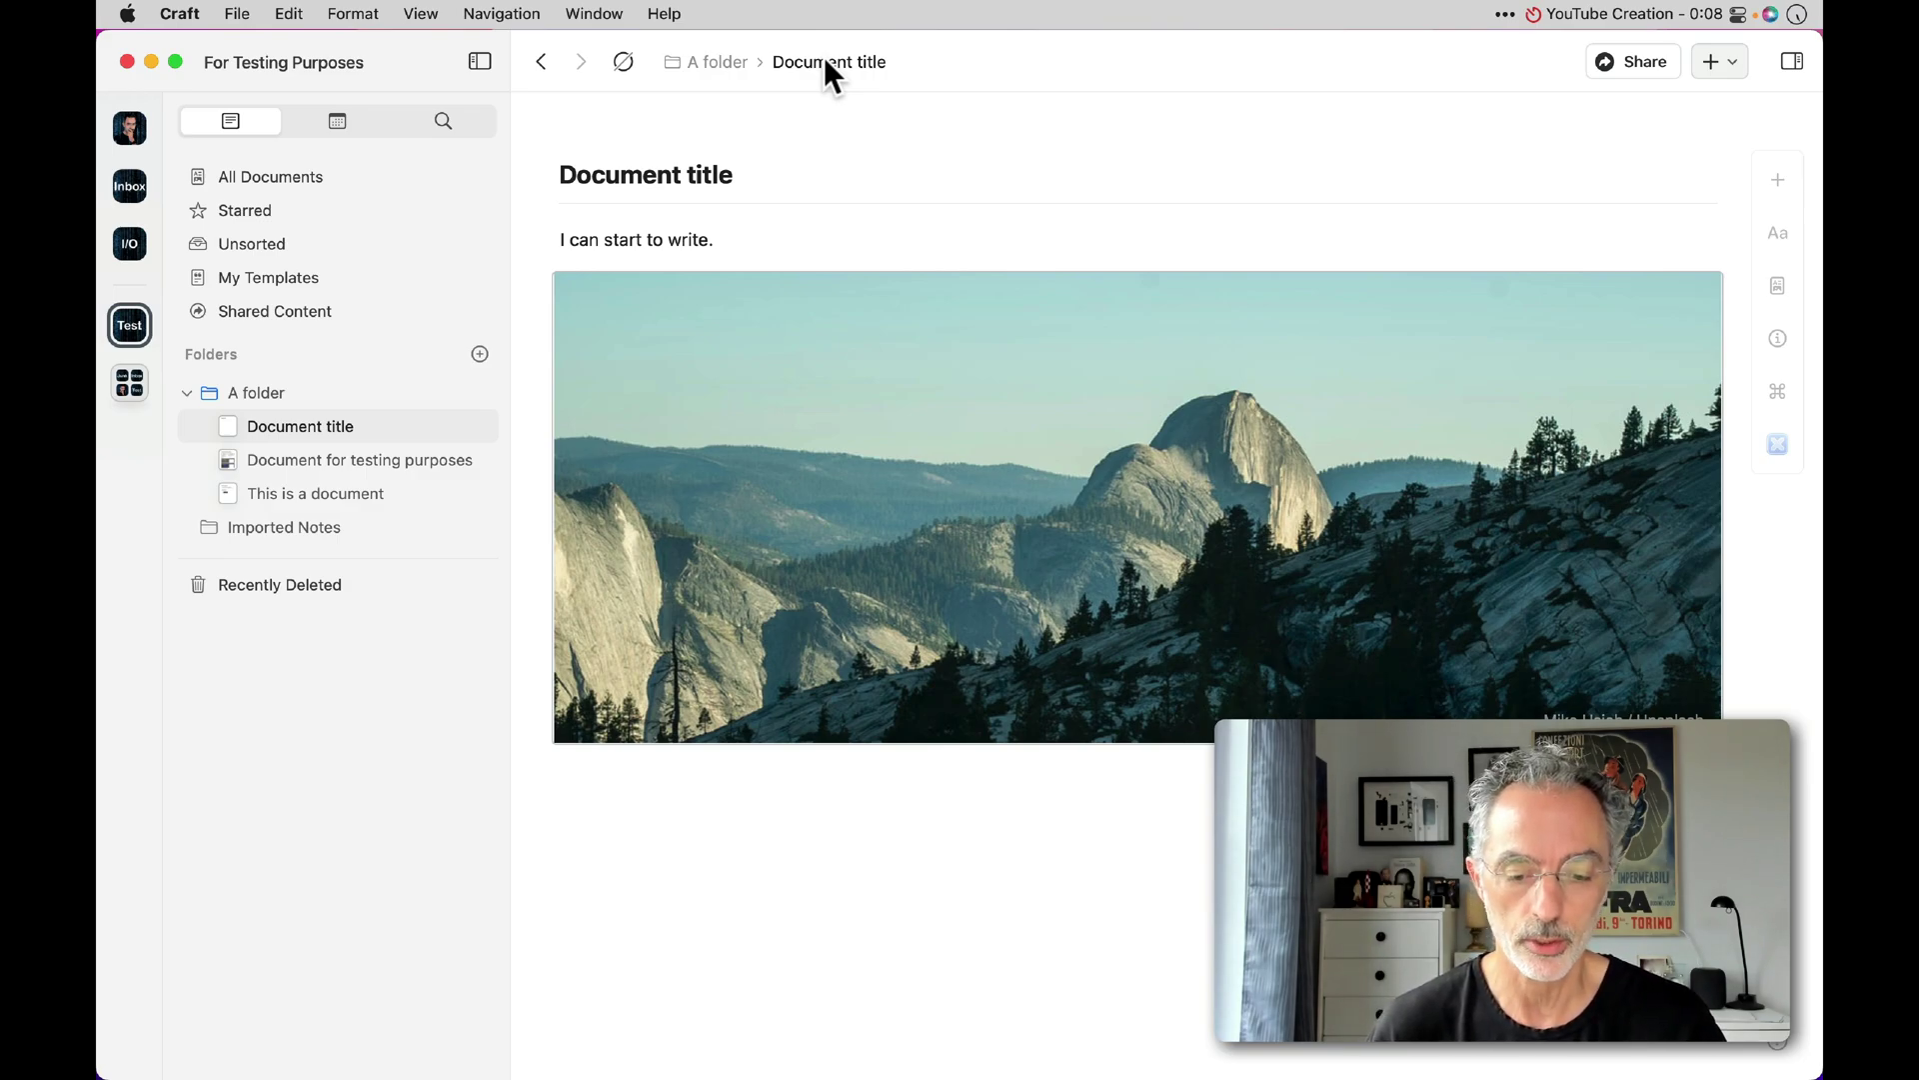
Add a page block below the mountain photo and title it "Page title"
click(580, 774)
text(/page)
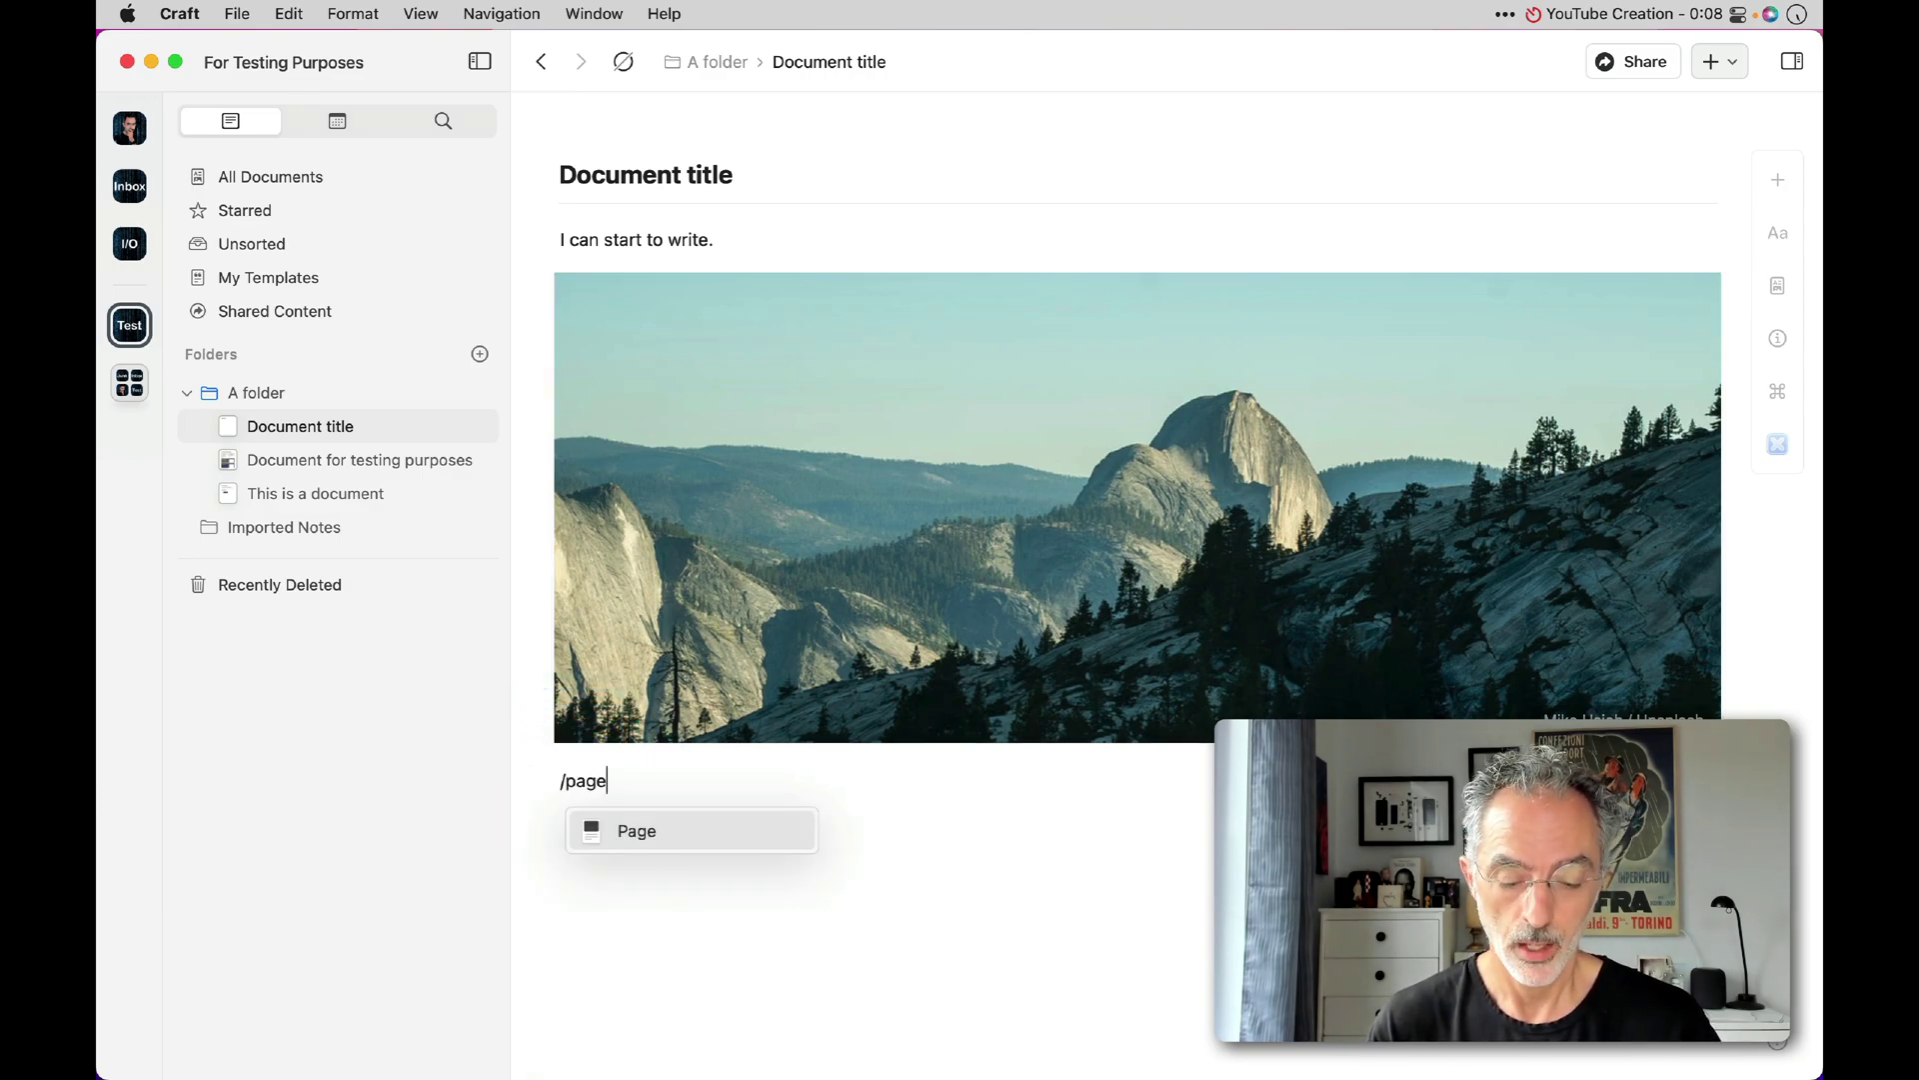
key(Return)
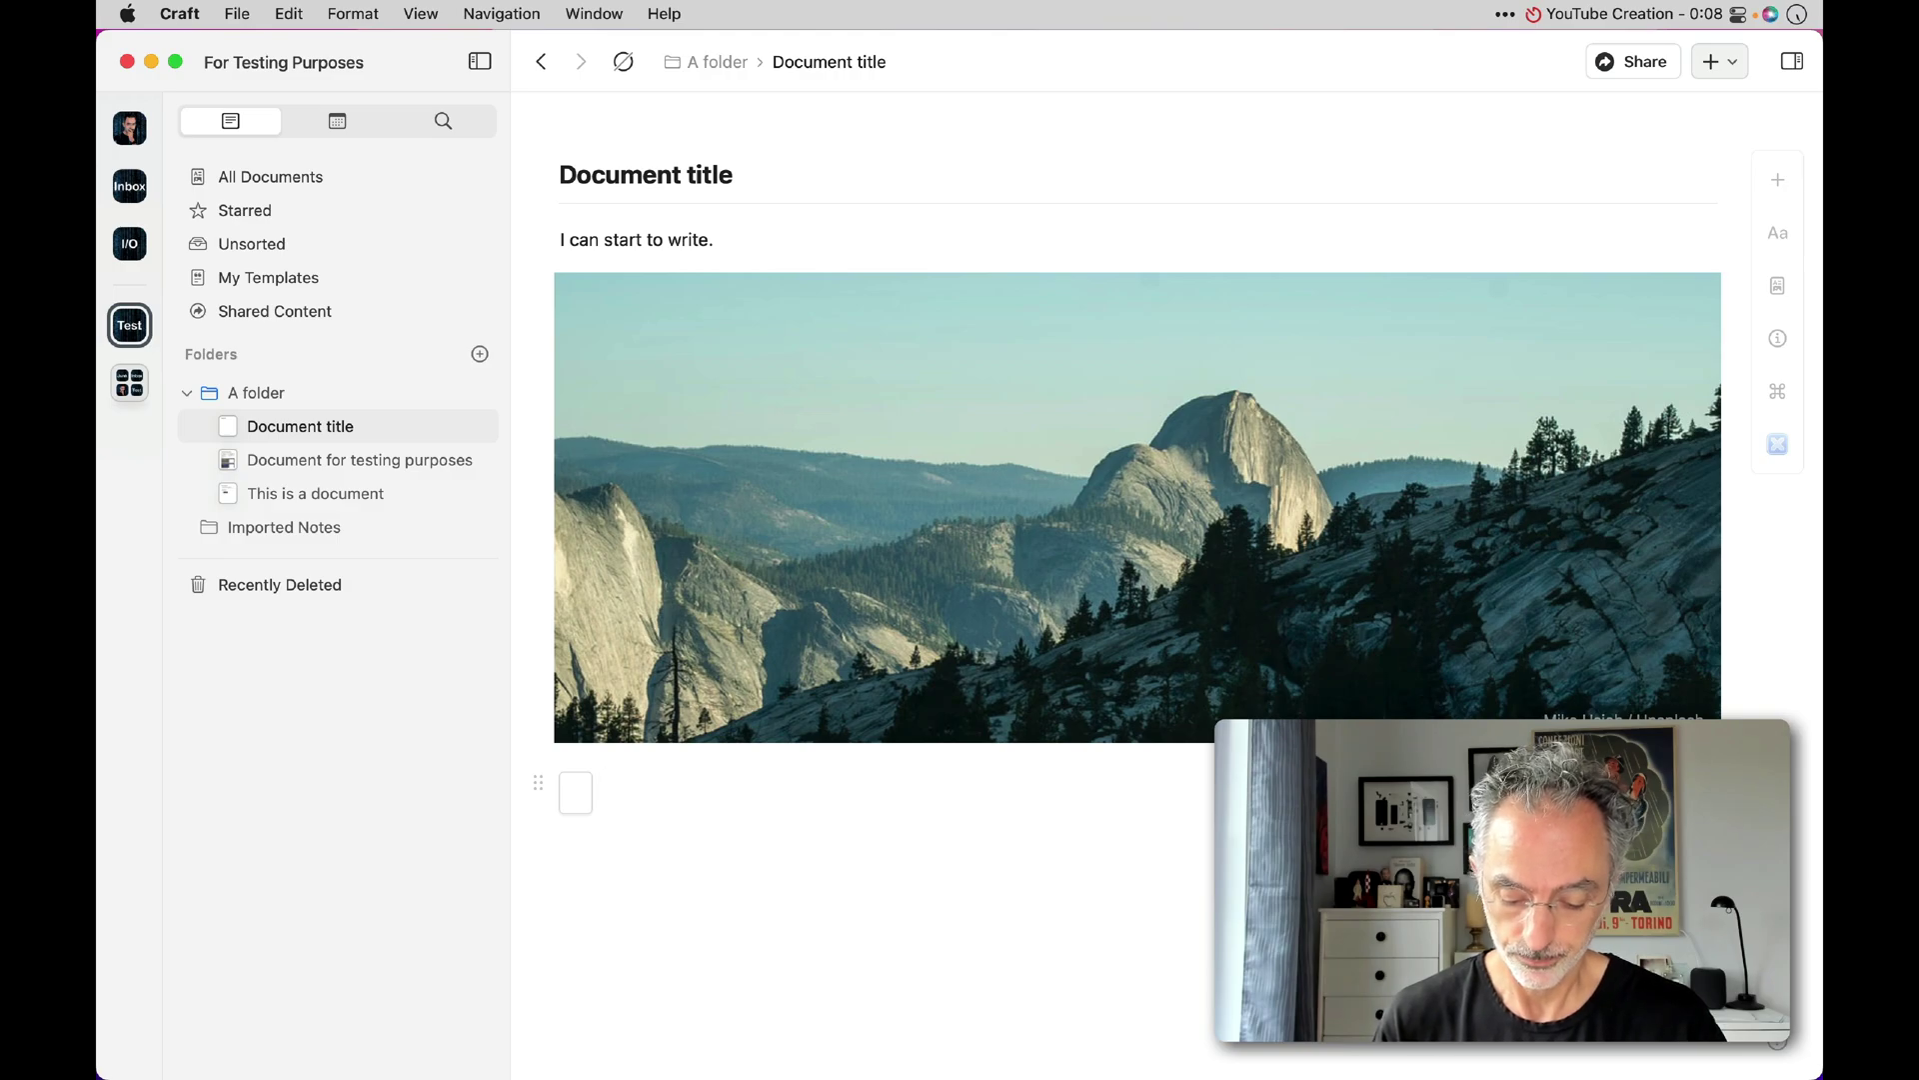
text(Page title)
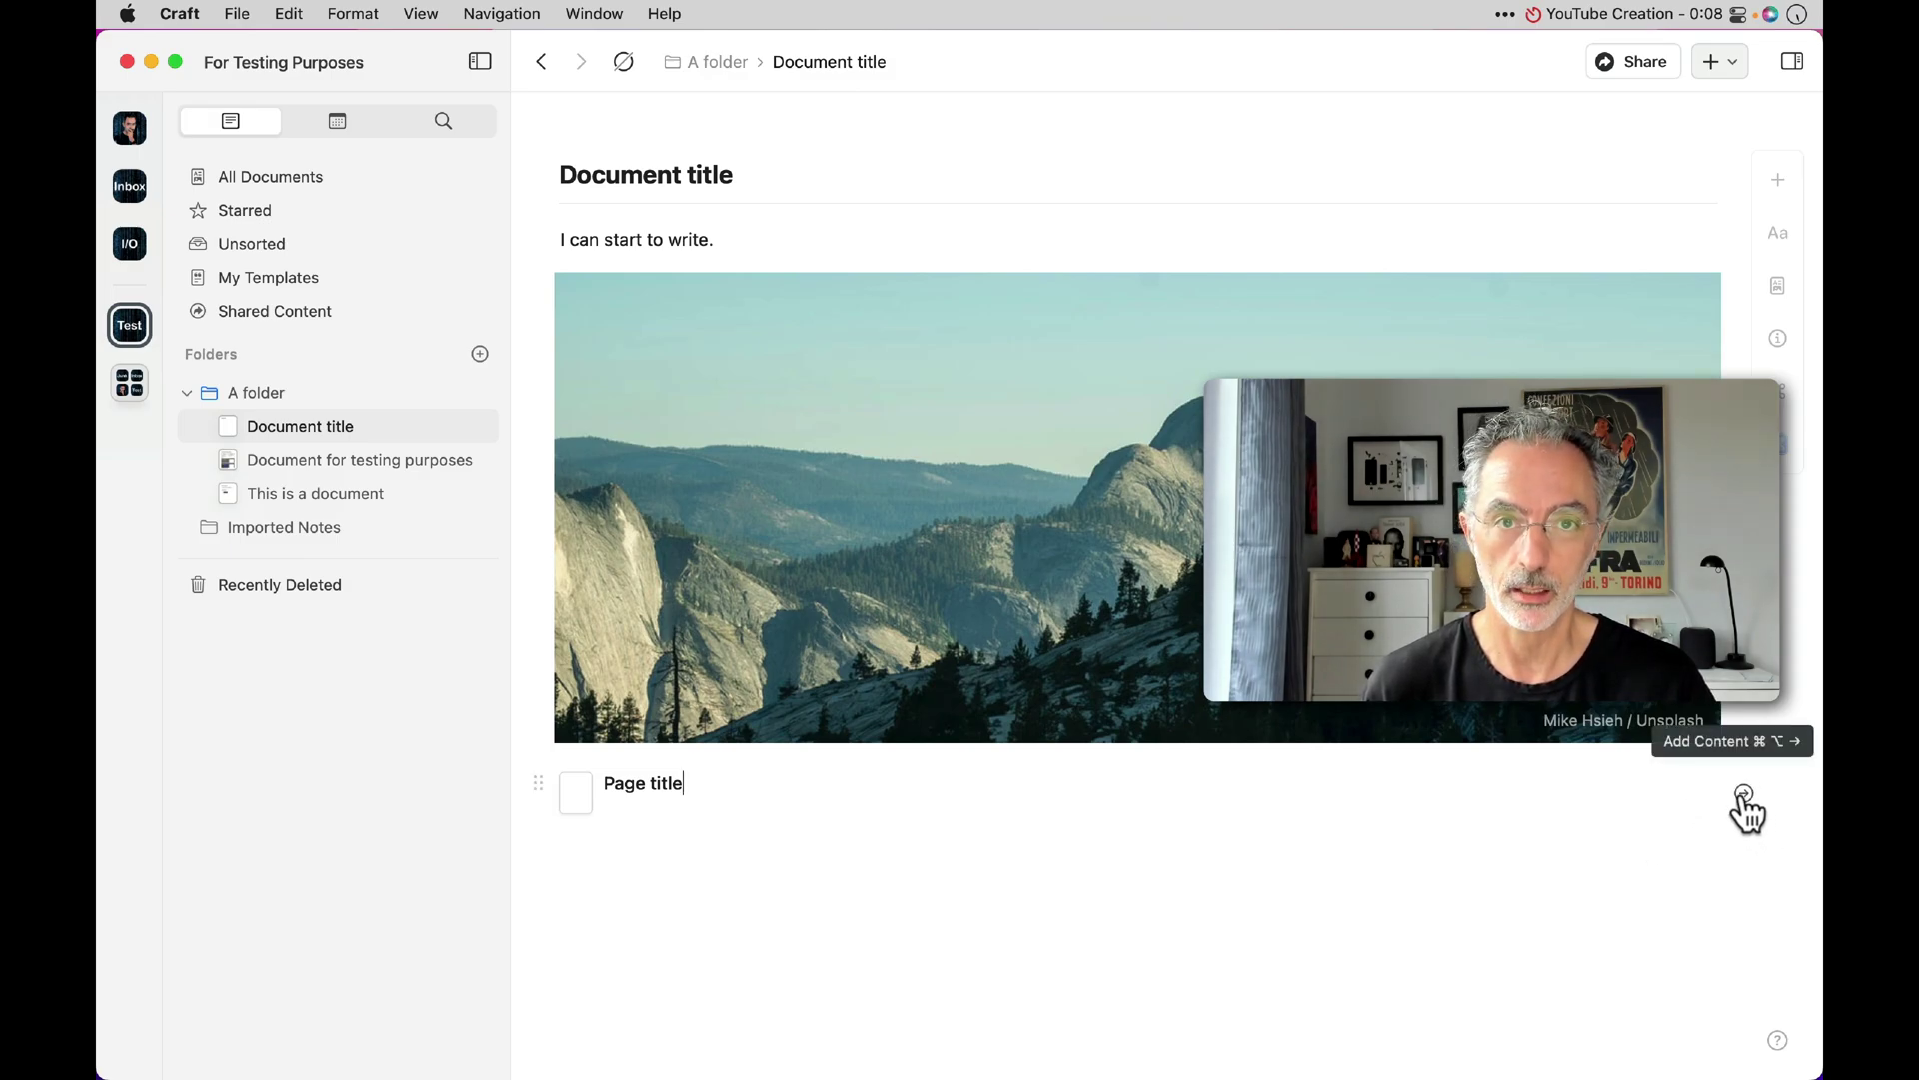
Open the "Page title" page and write "Enter some stuff within the page." in its body
click(1744, 796)
click(948, 572)
text(E)
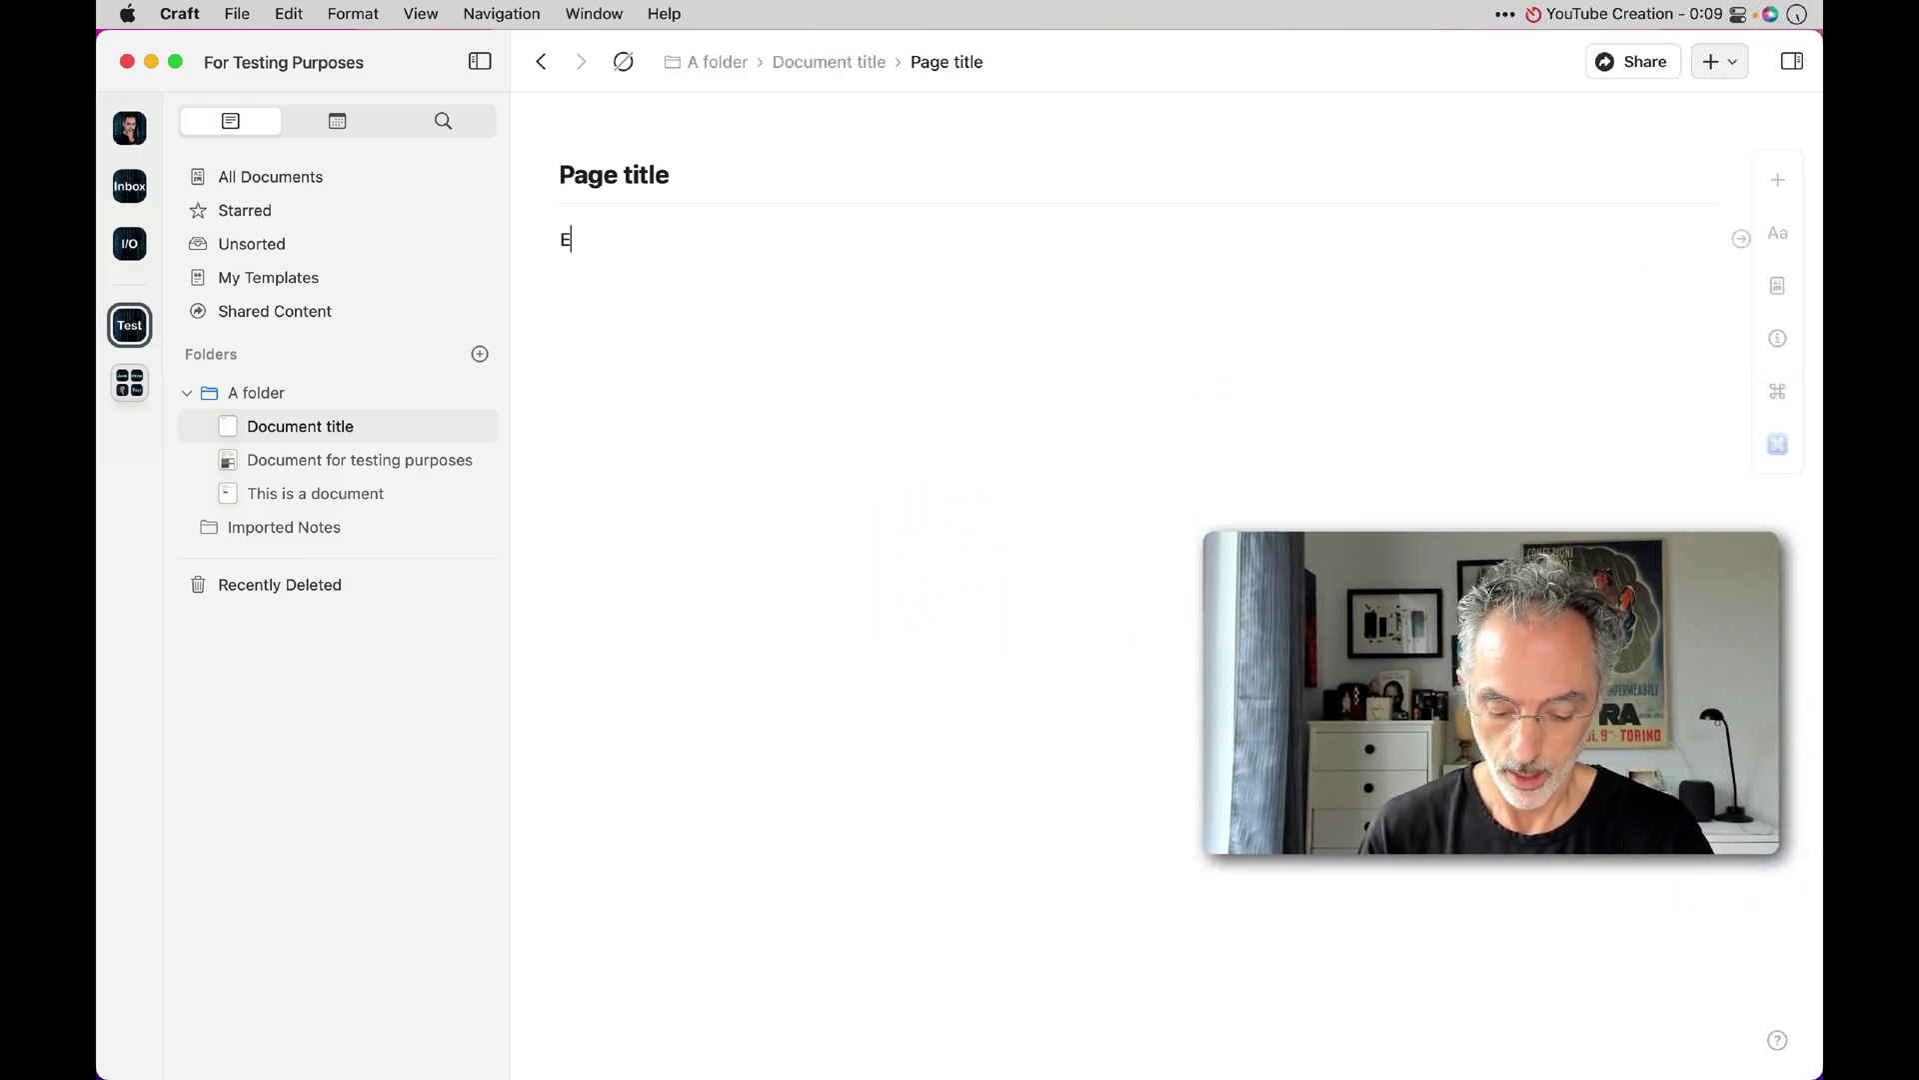
text(nter some stuff wei)
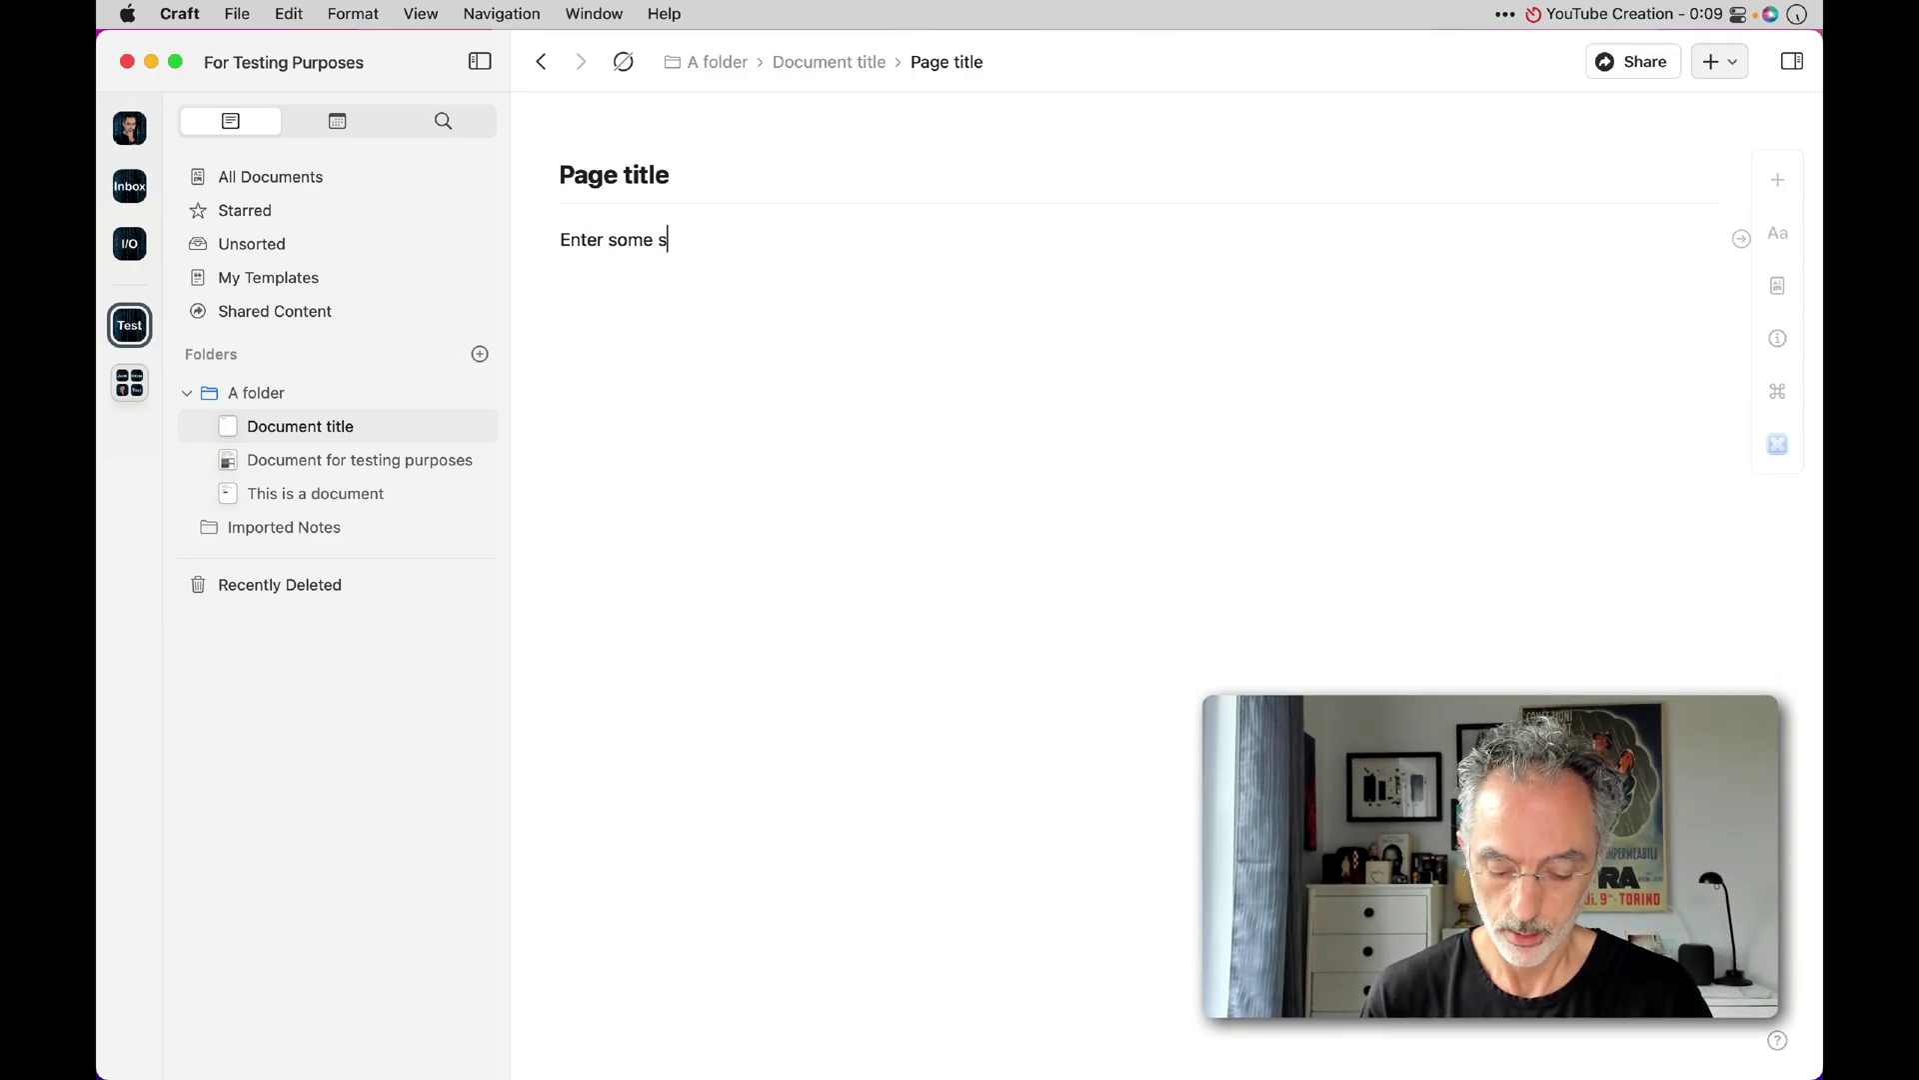
key(BackSpace)
key(BackSpace)
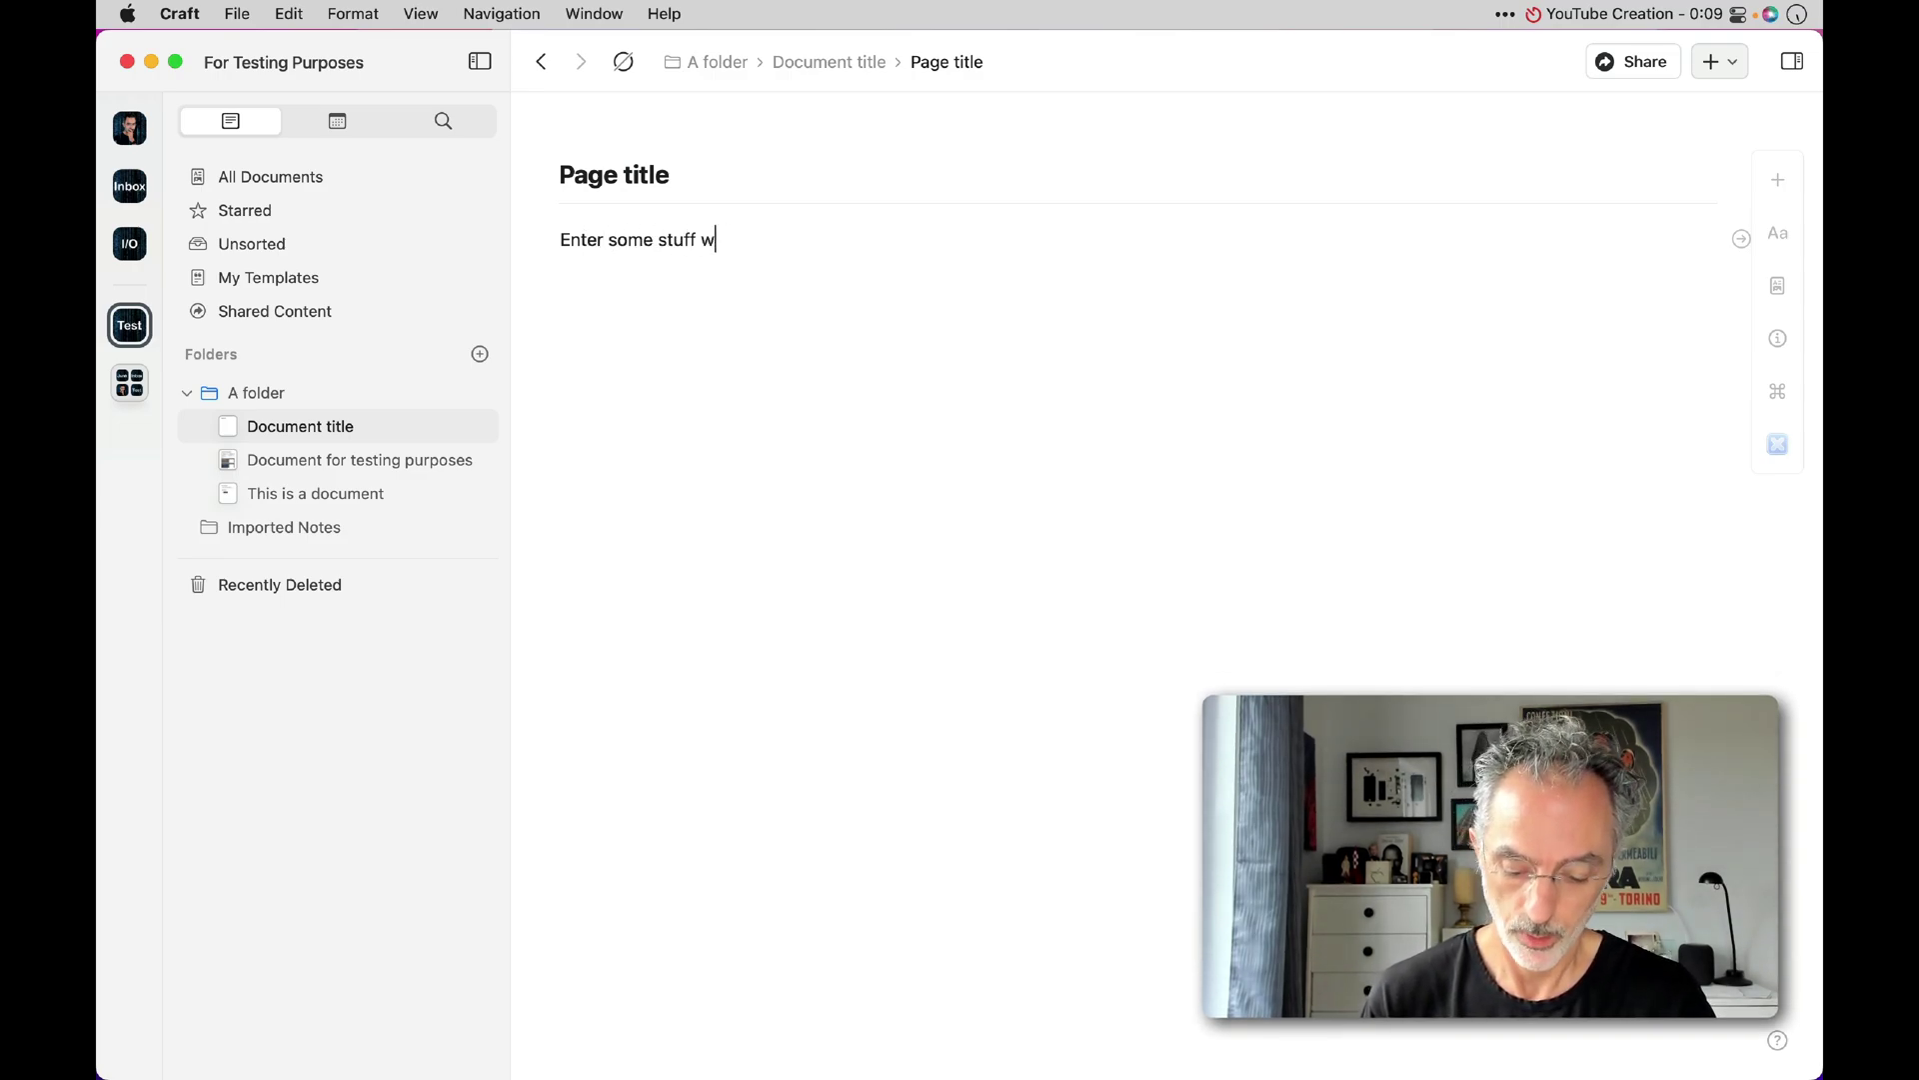
text(ithin the page.)
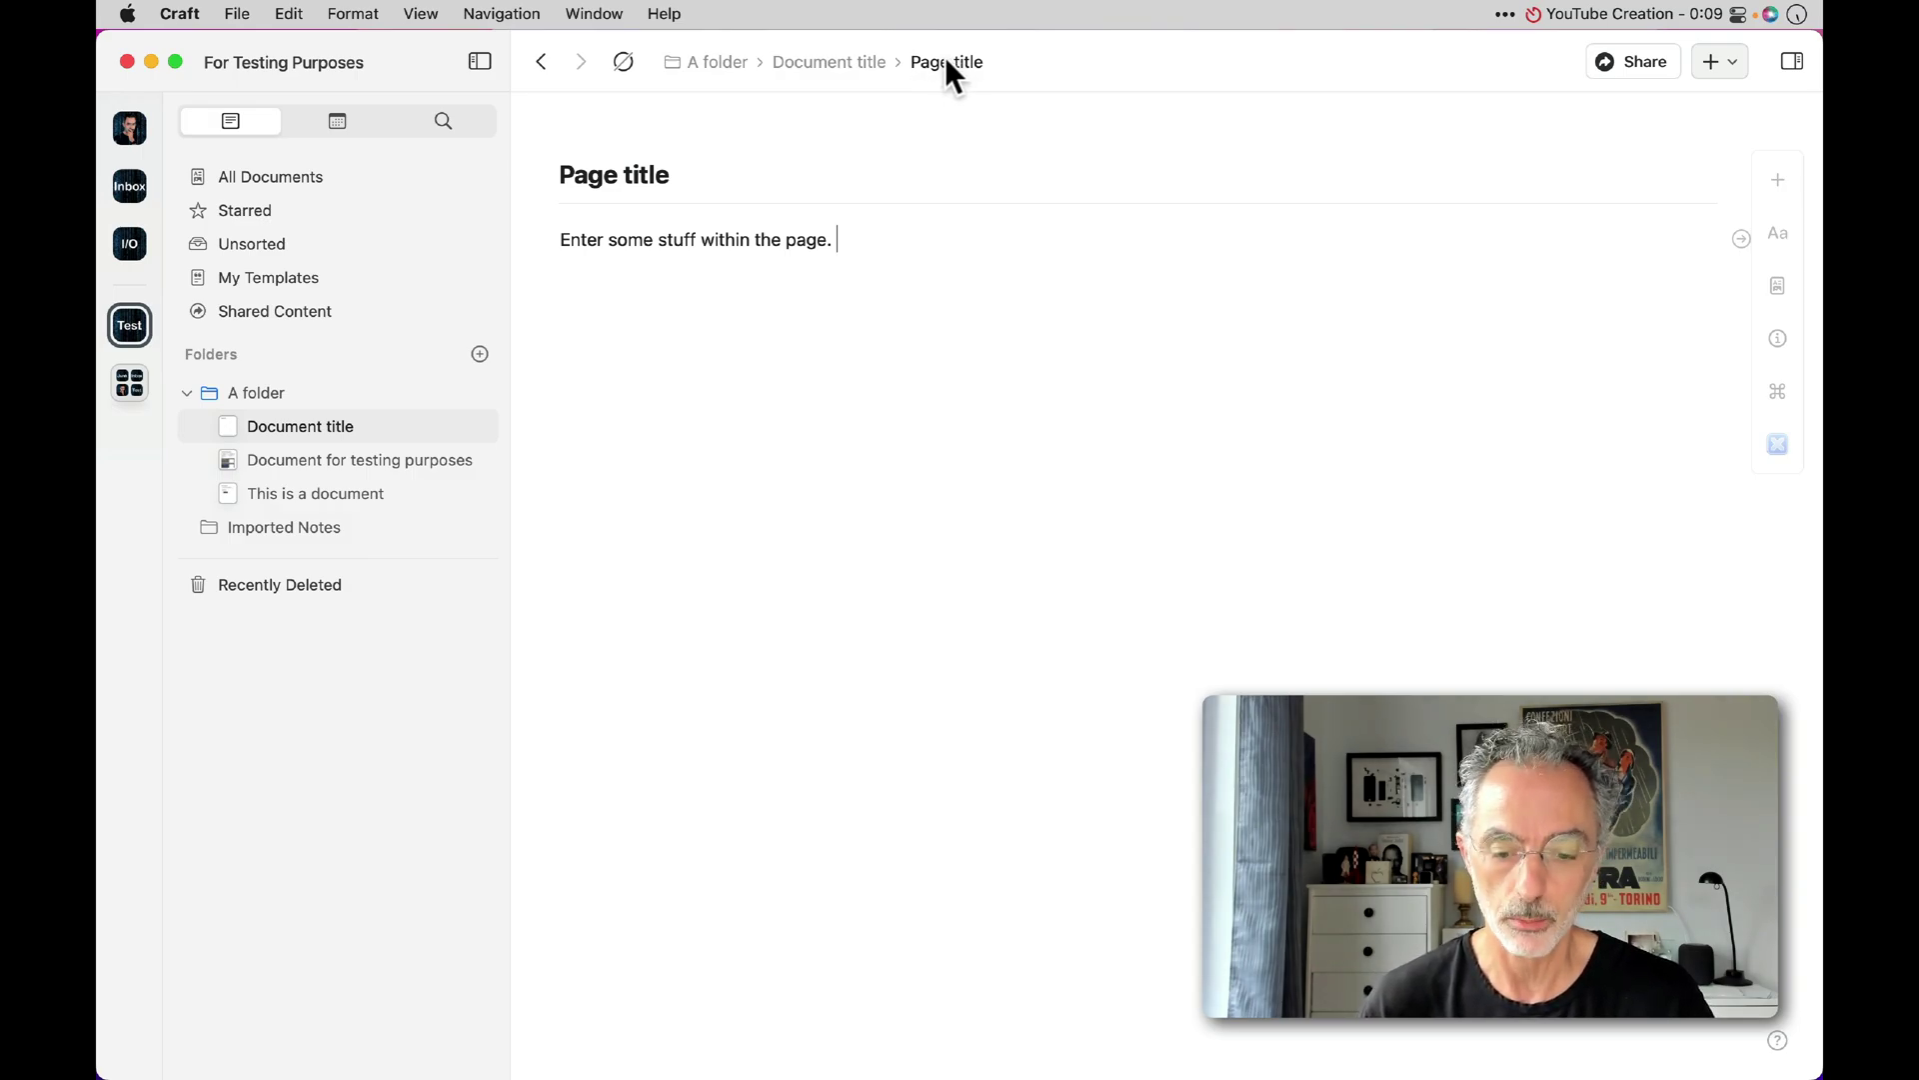
Move the "Page title" subpage out of "Document title" into A folder and open it from there
click(849, 62)
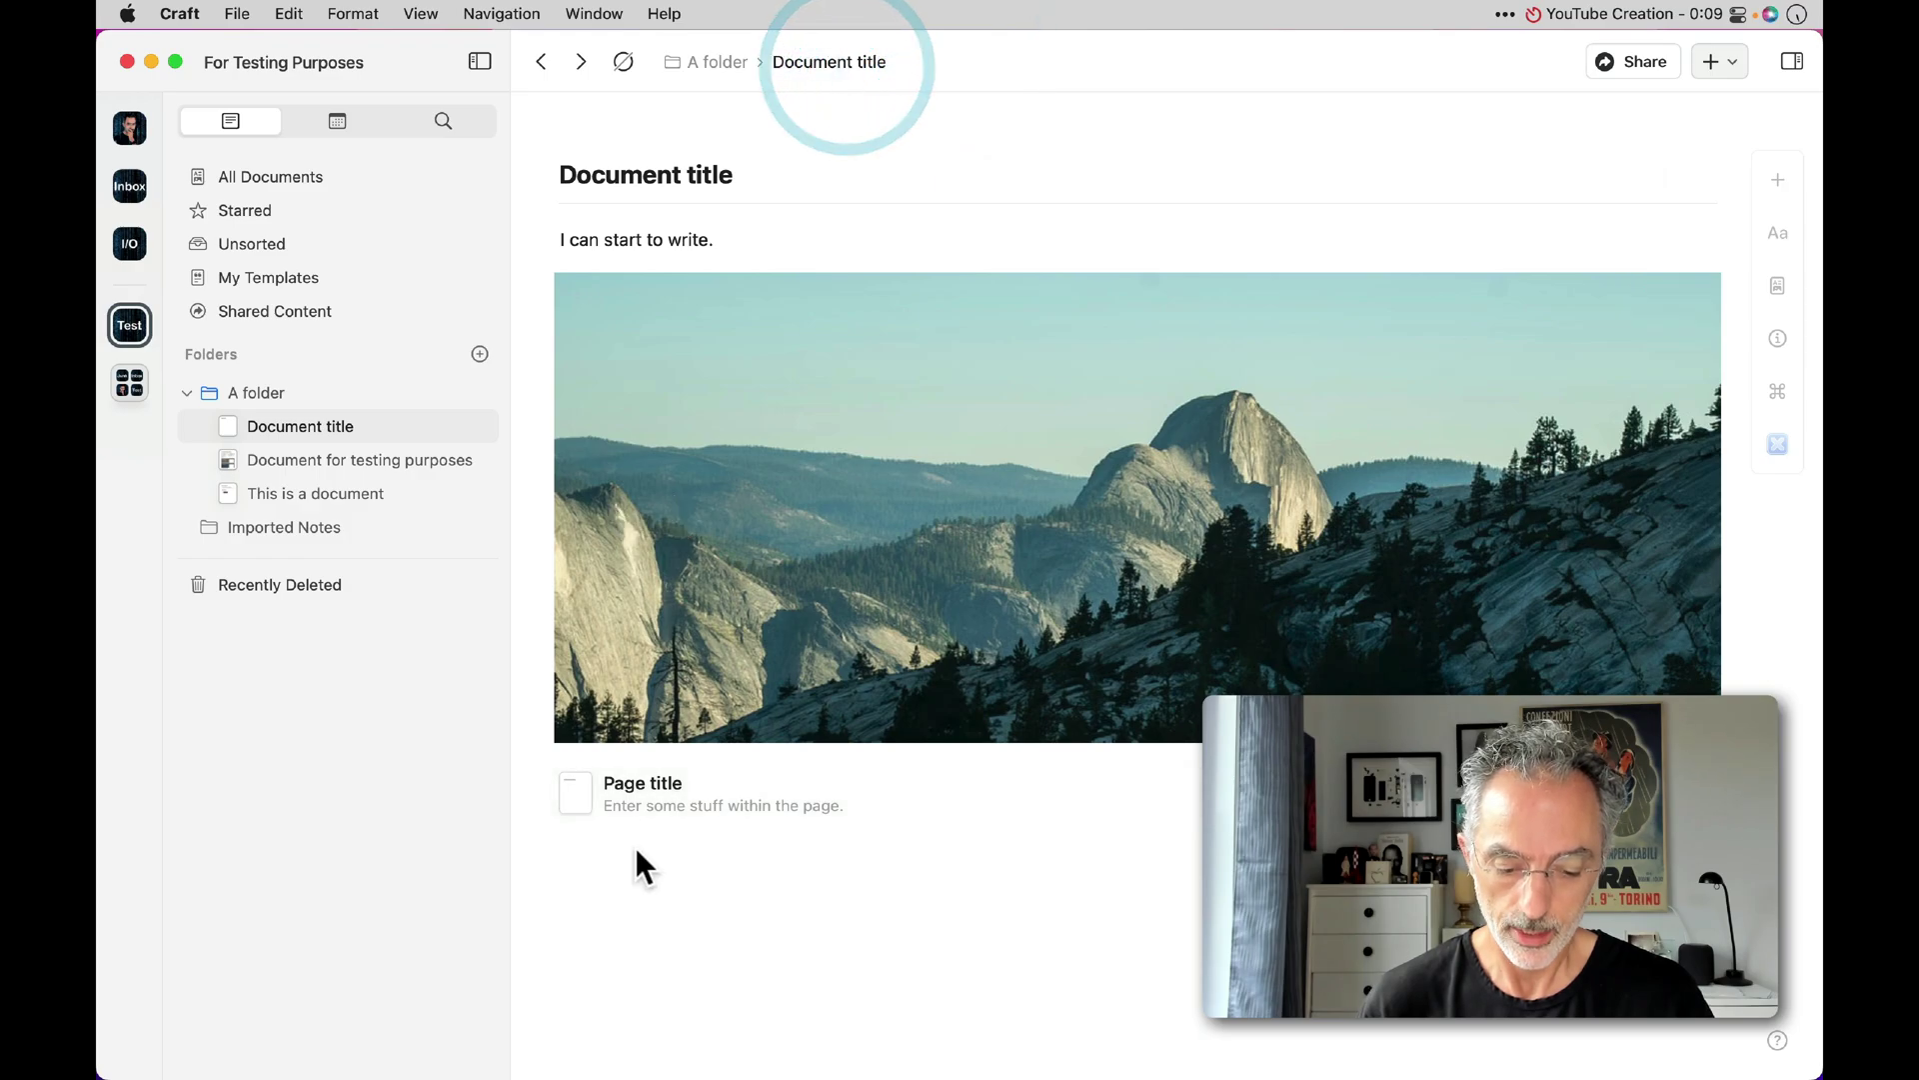
drag(578, 795, 285, 421)
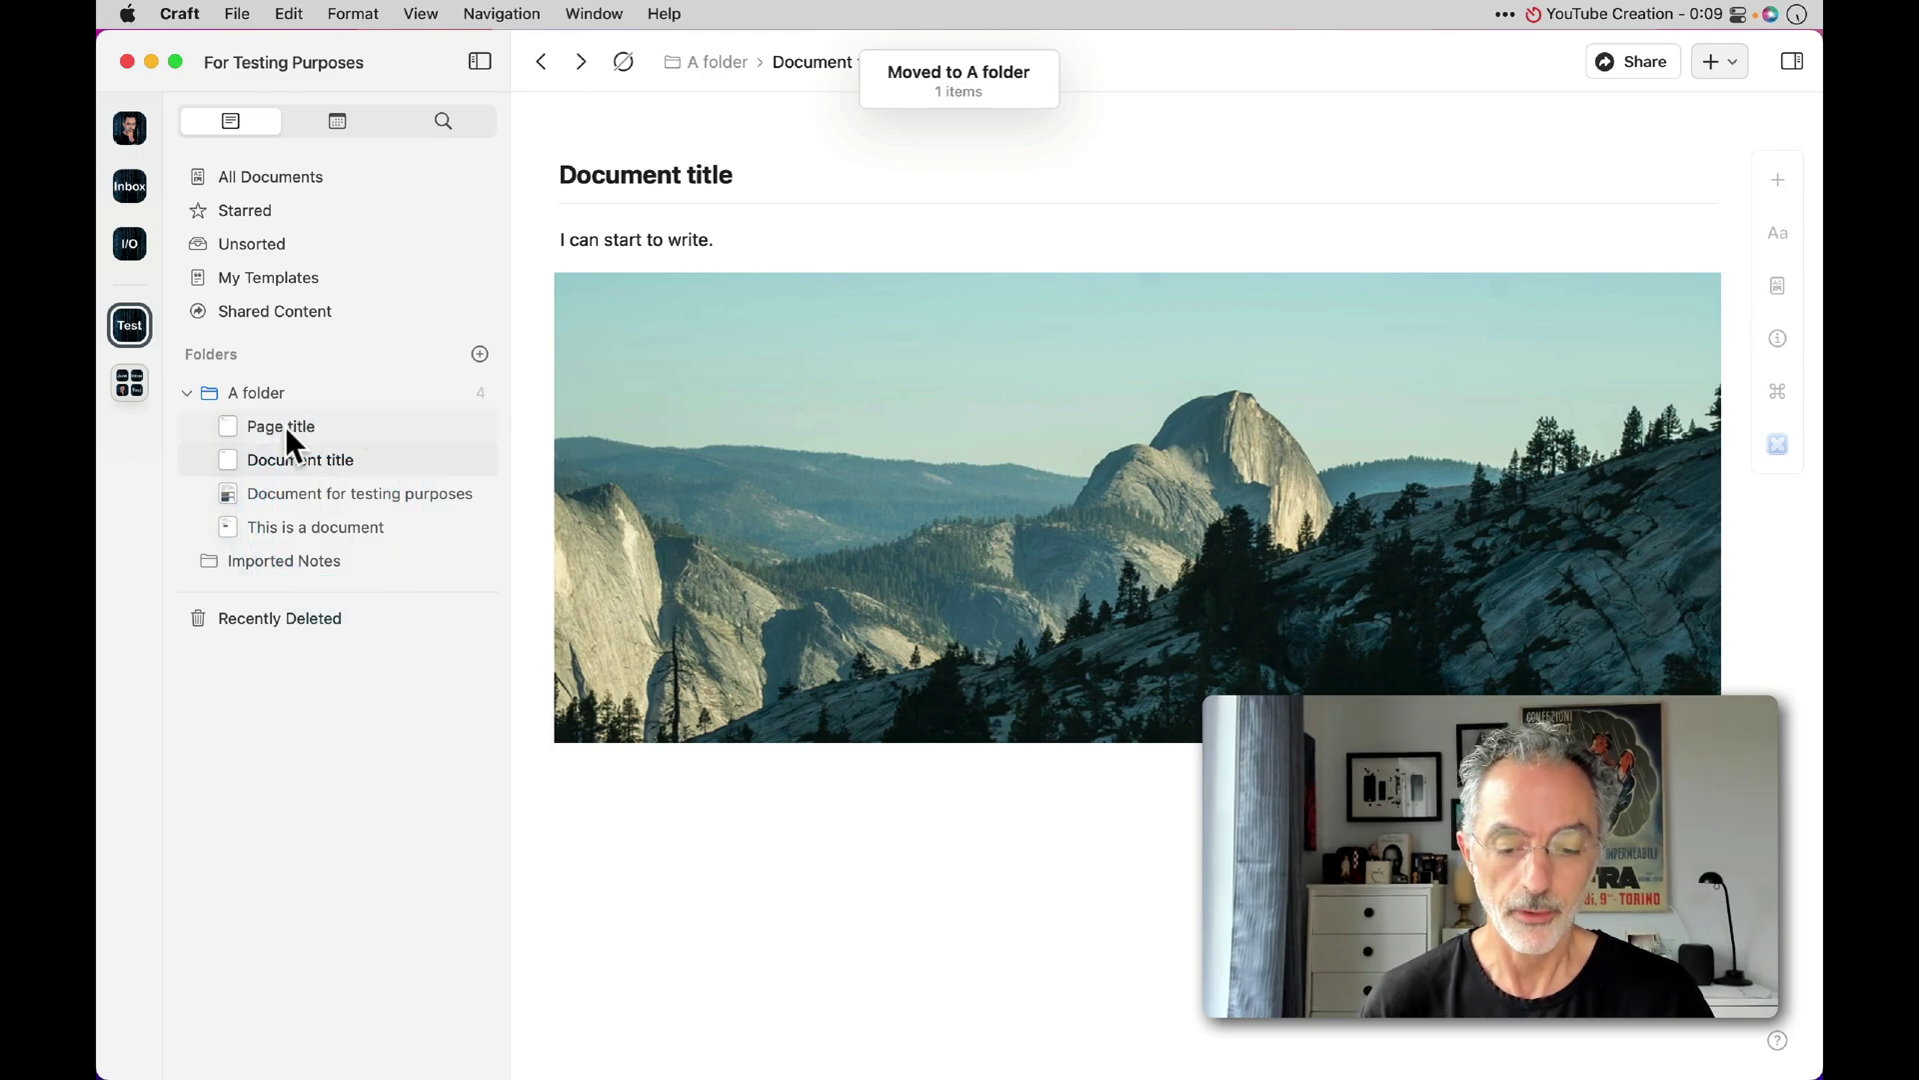
click(285, 425)
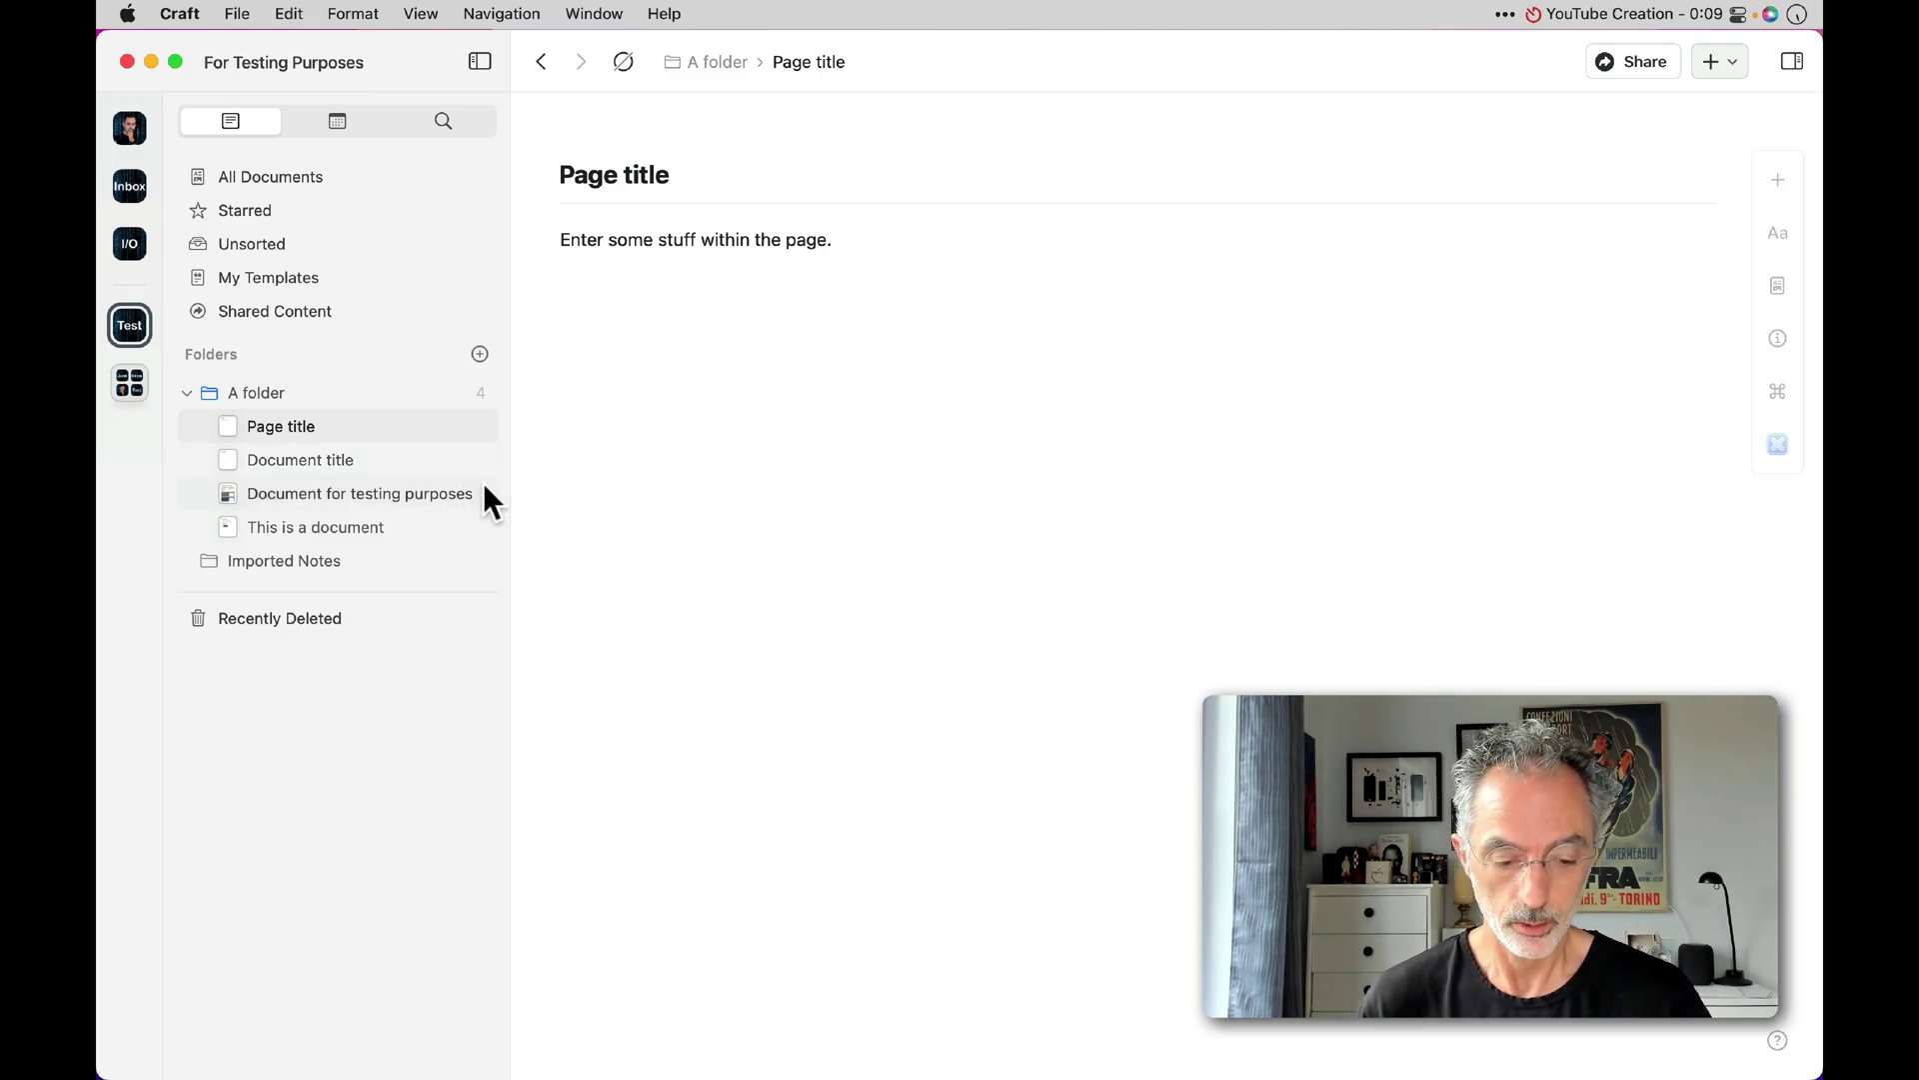
Open "Document title" from A folder and place the text cursor on an empty line below the mountain photo
click(312, 459)
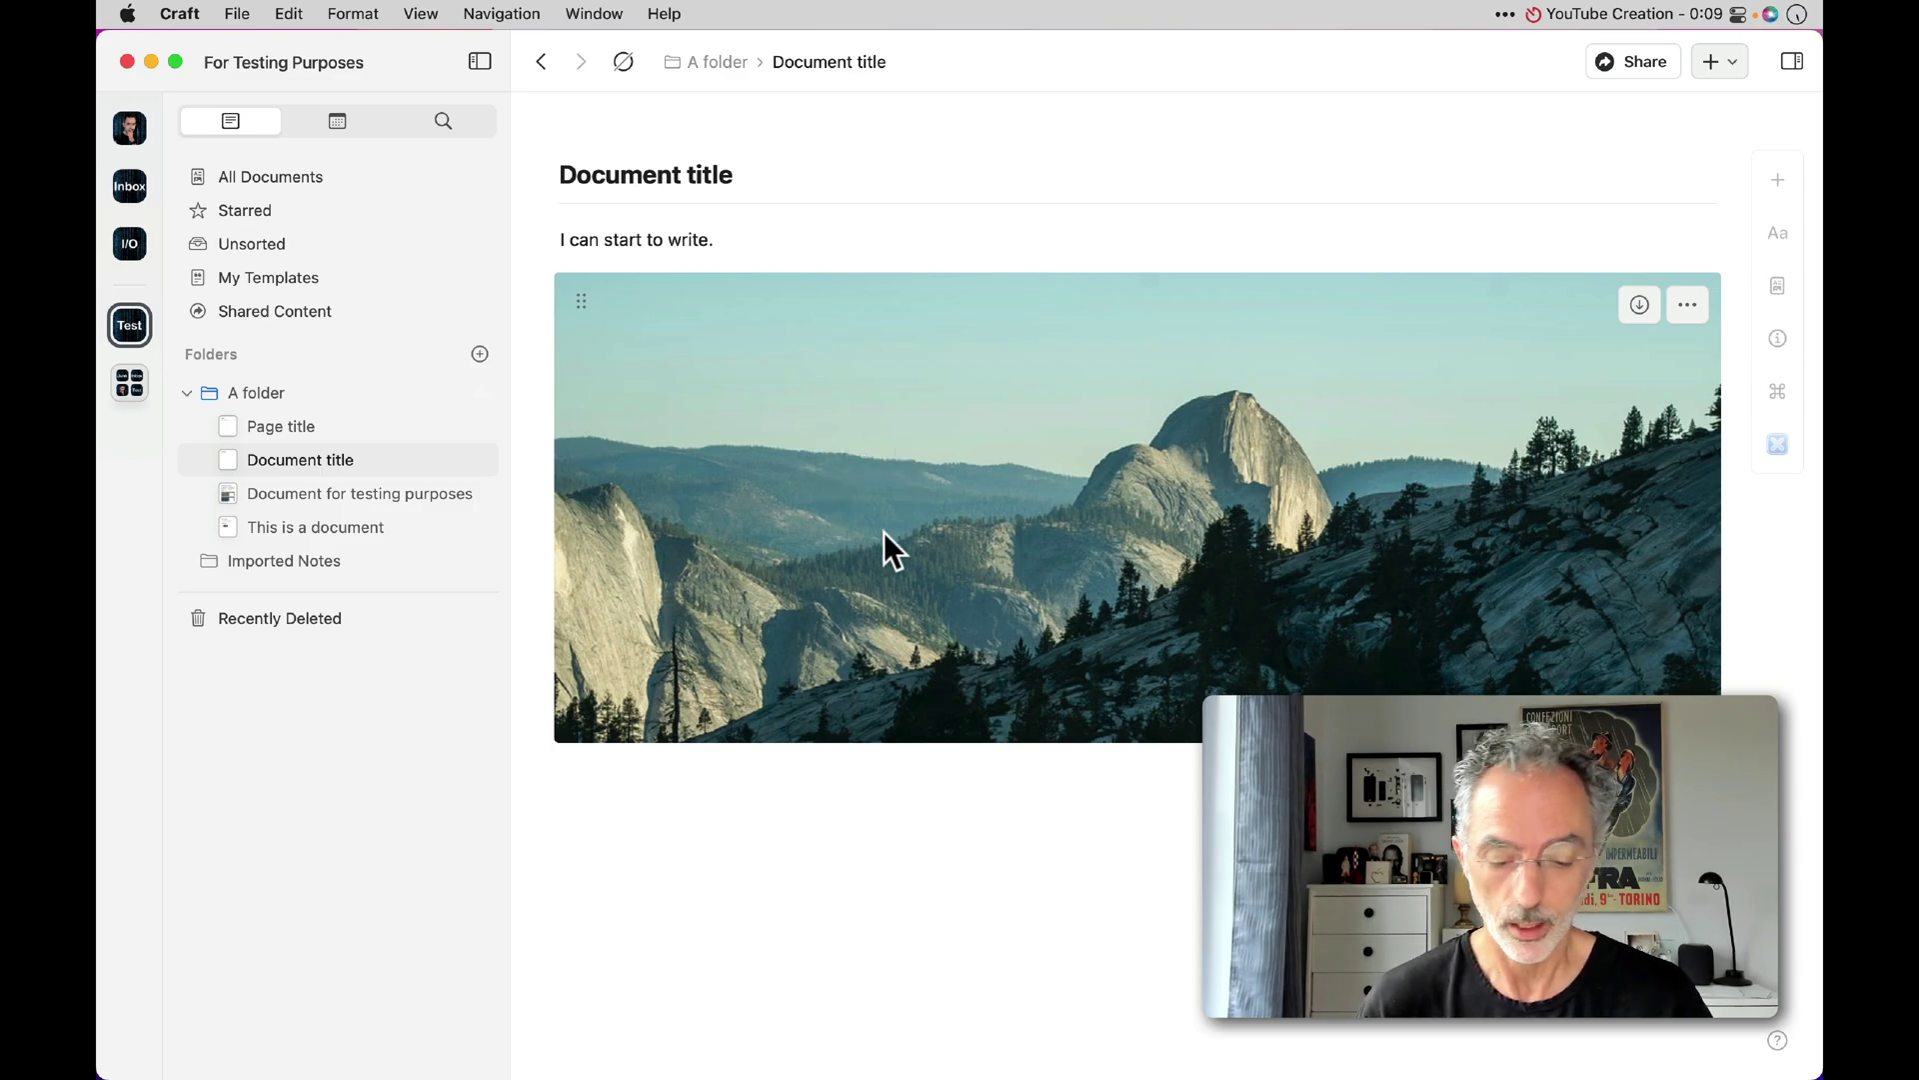
click(654, 804)
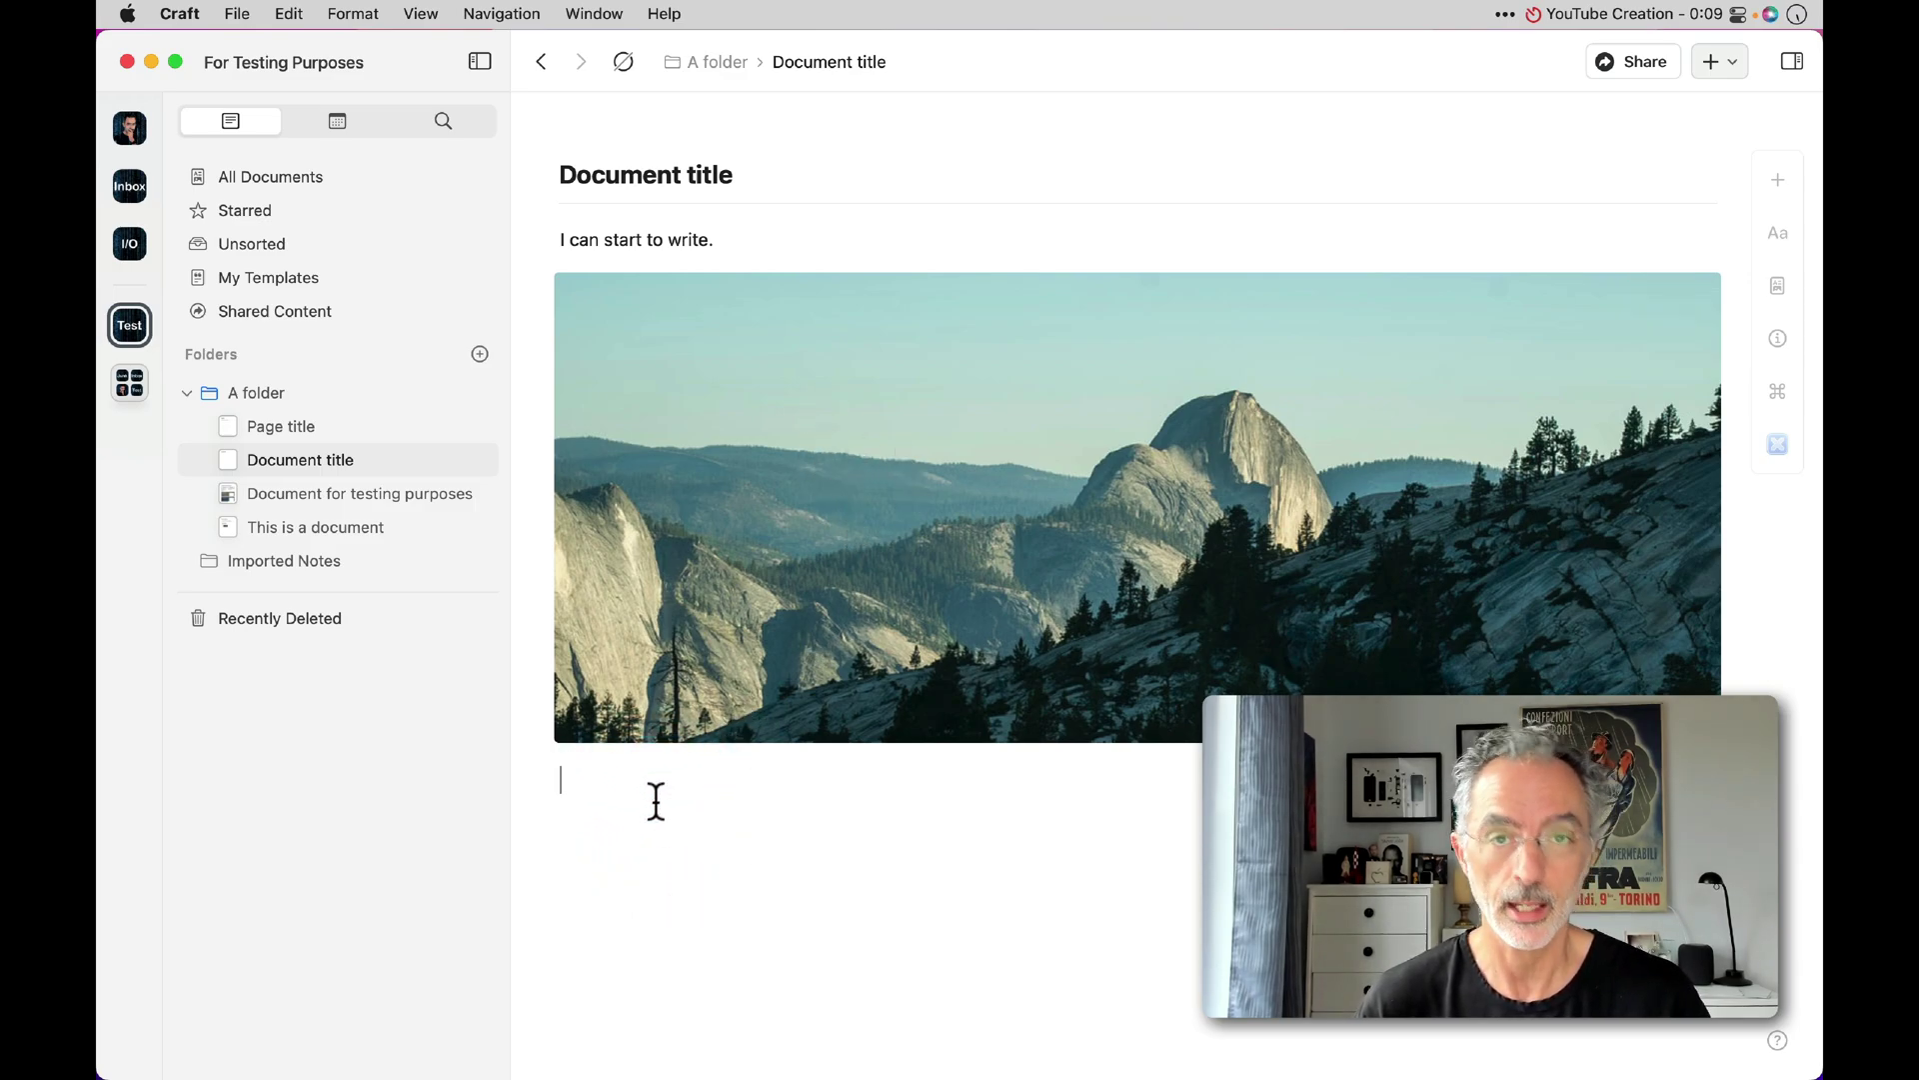
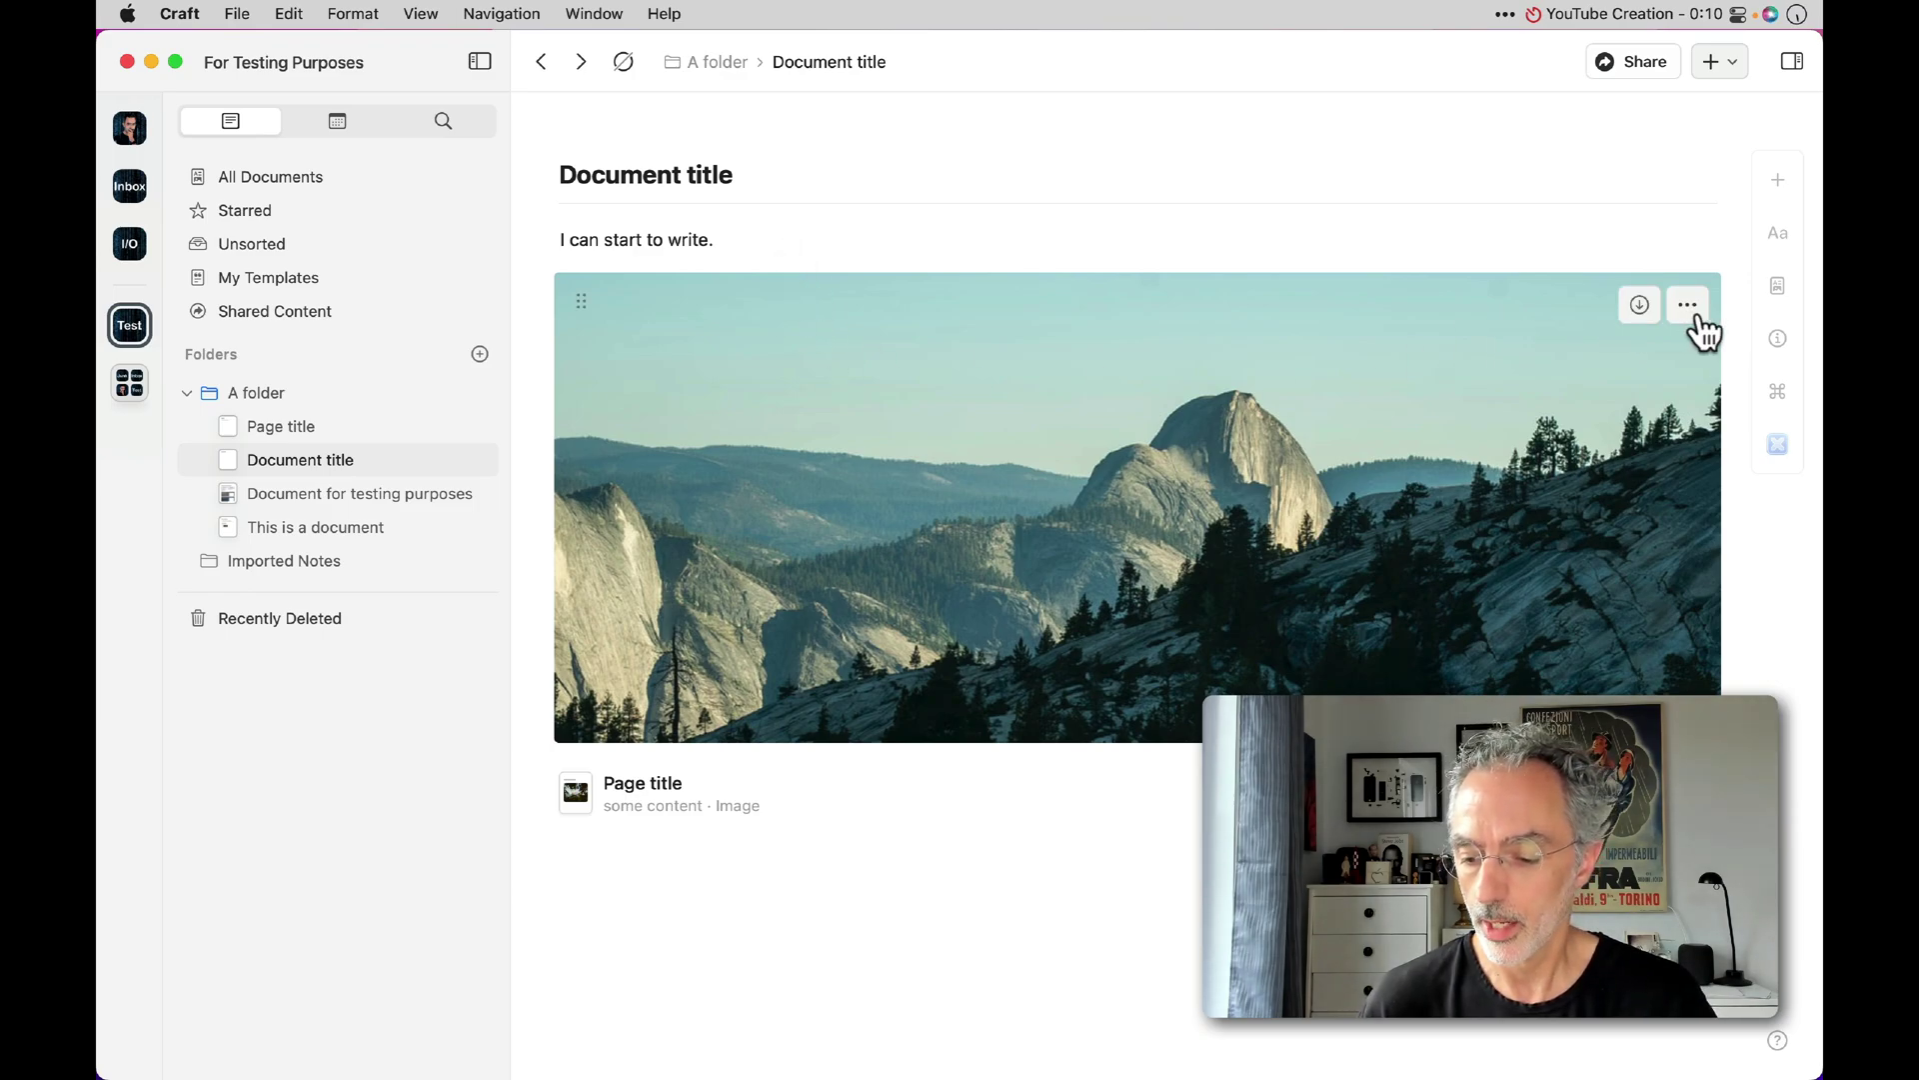
Examine the page info of "Document title", including its document activity and its saved backups
click(1777, 340)
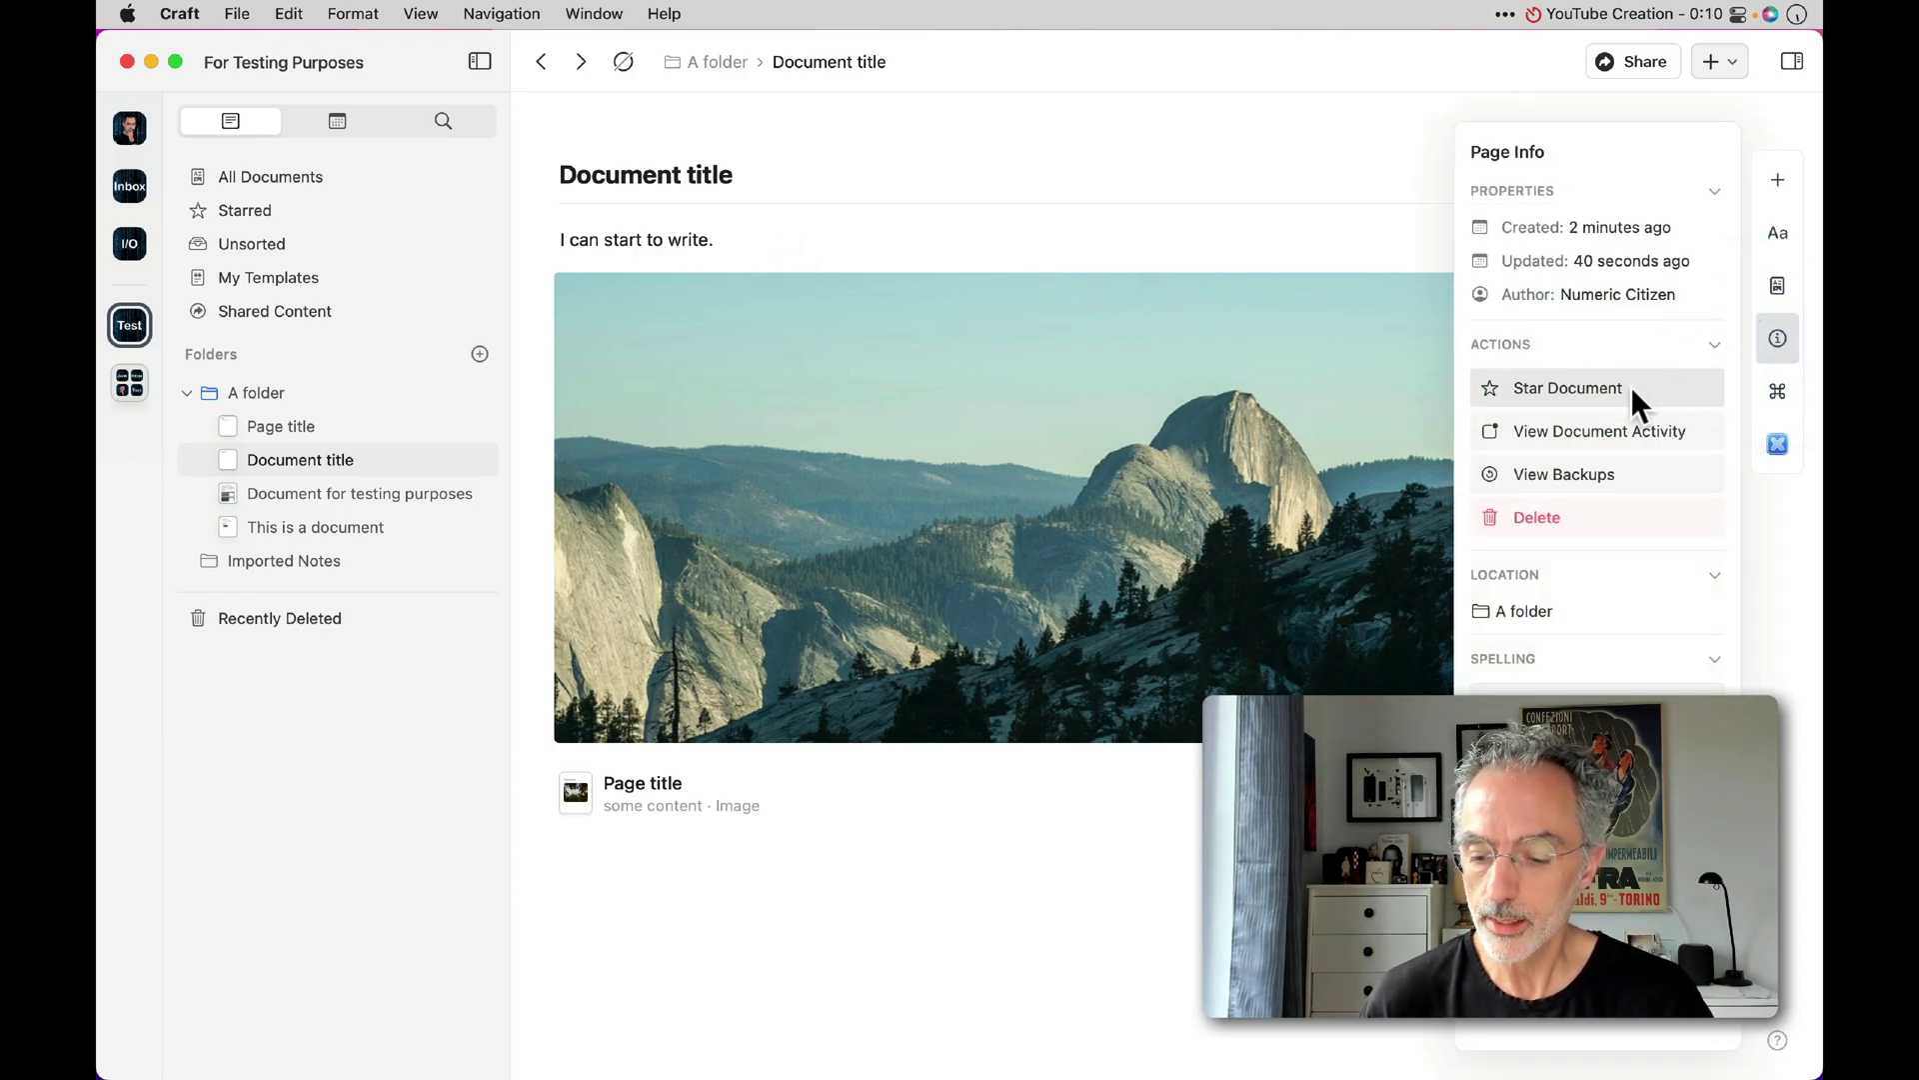
click(1619, 443)
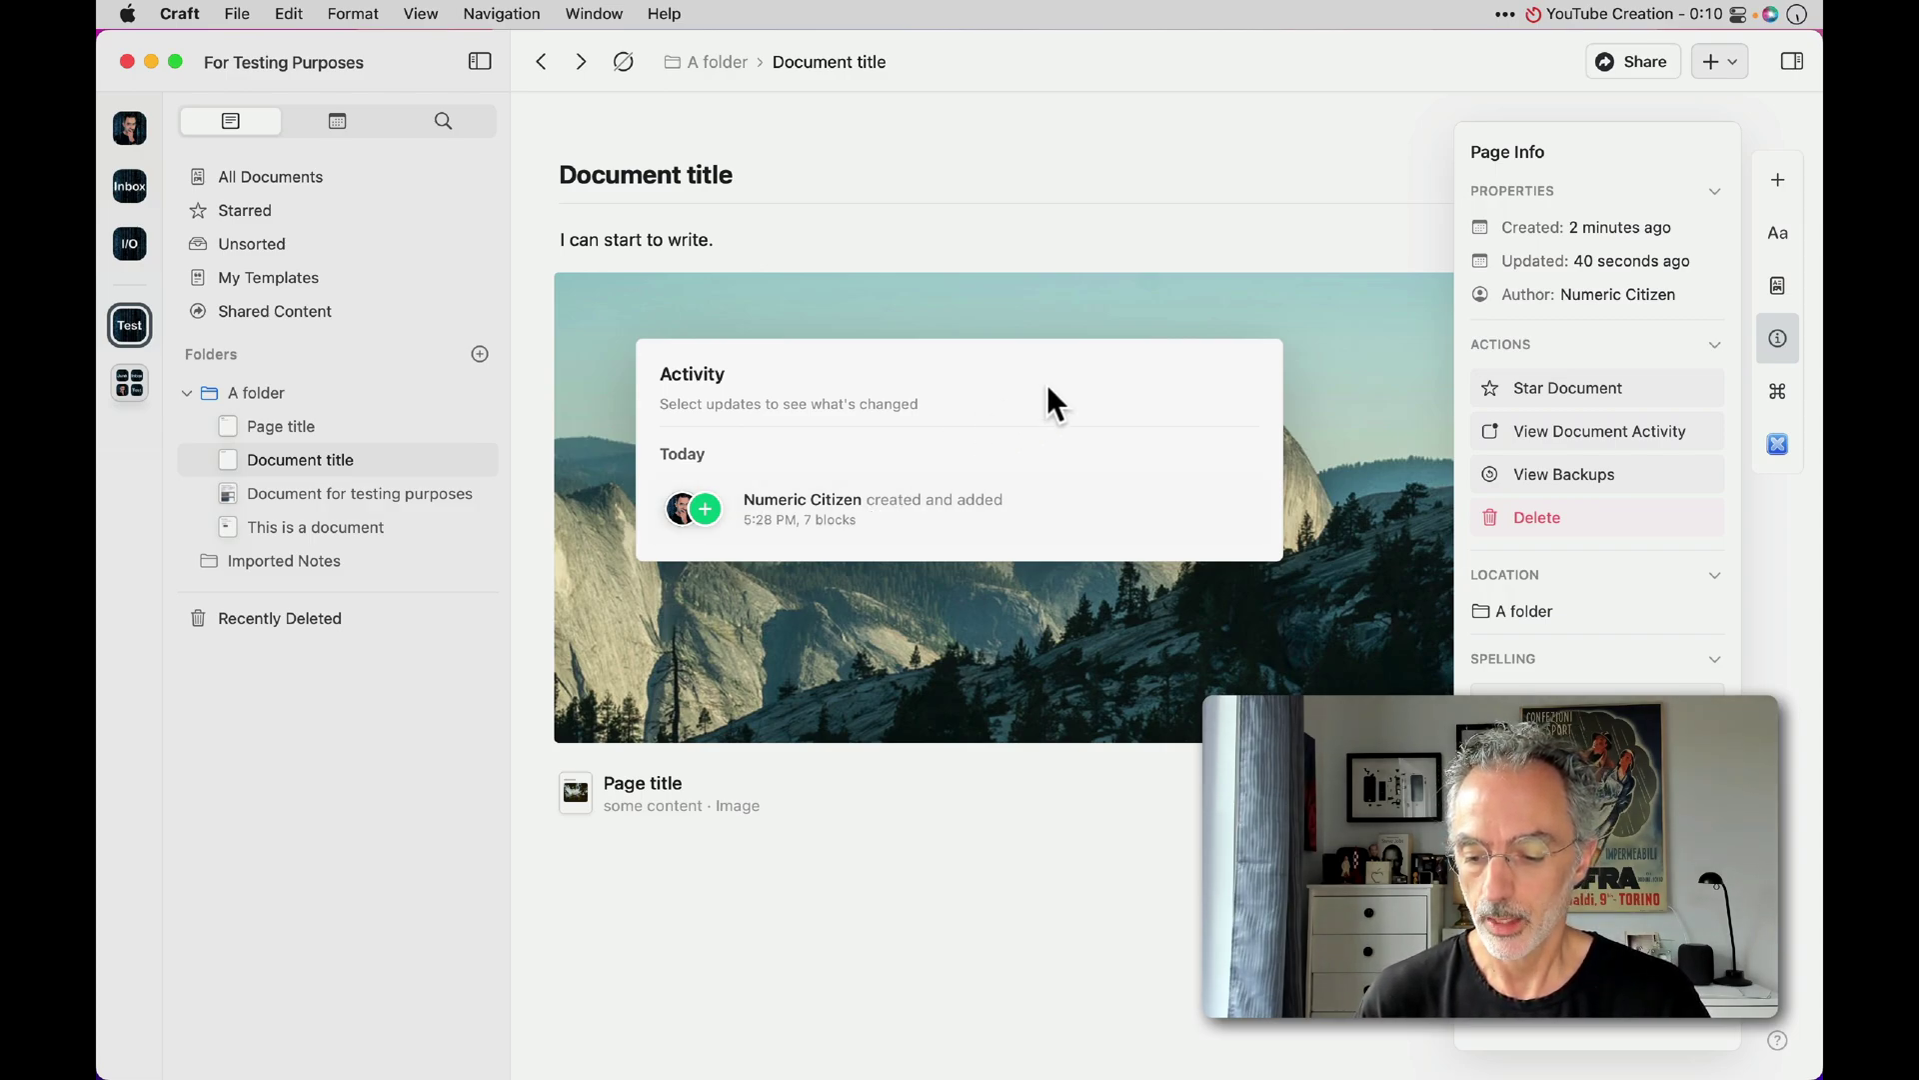
click(1576, 476)
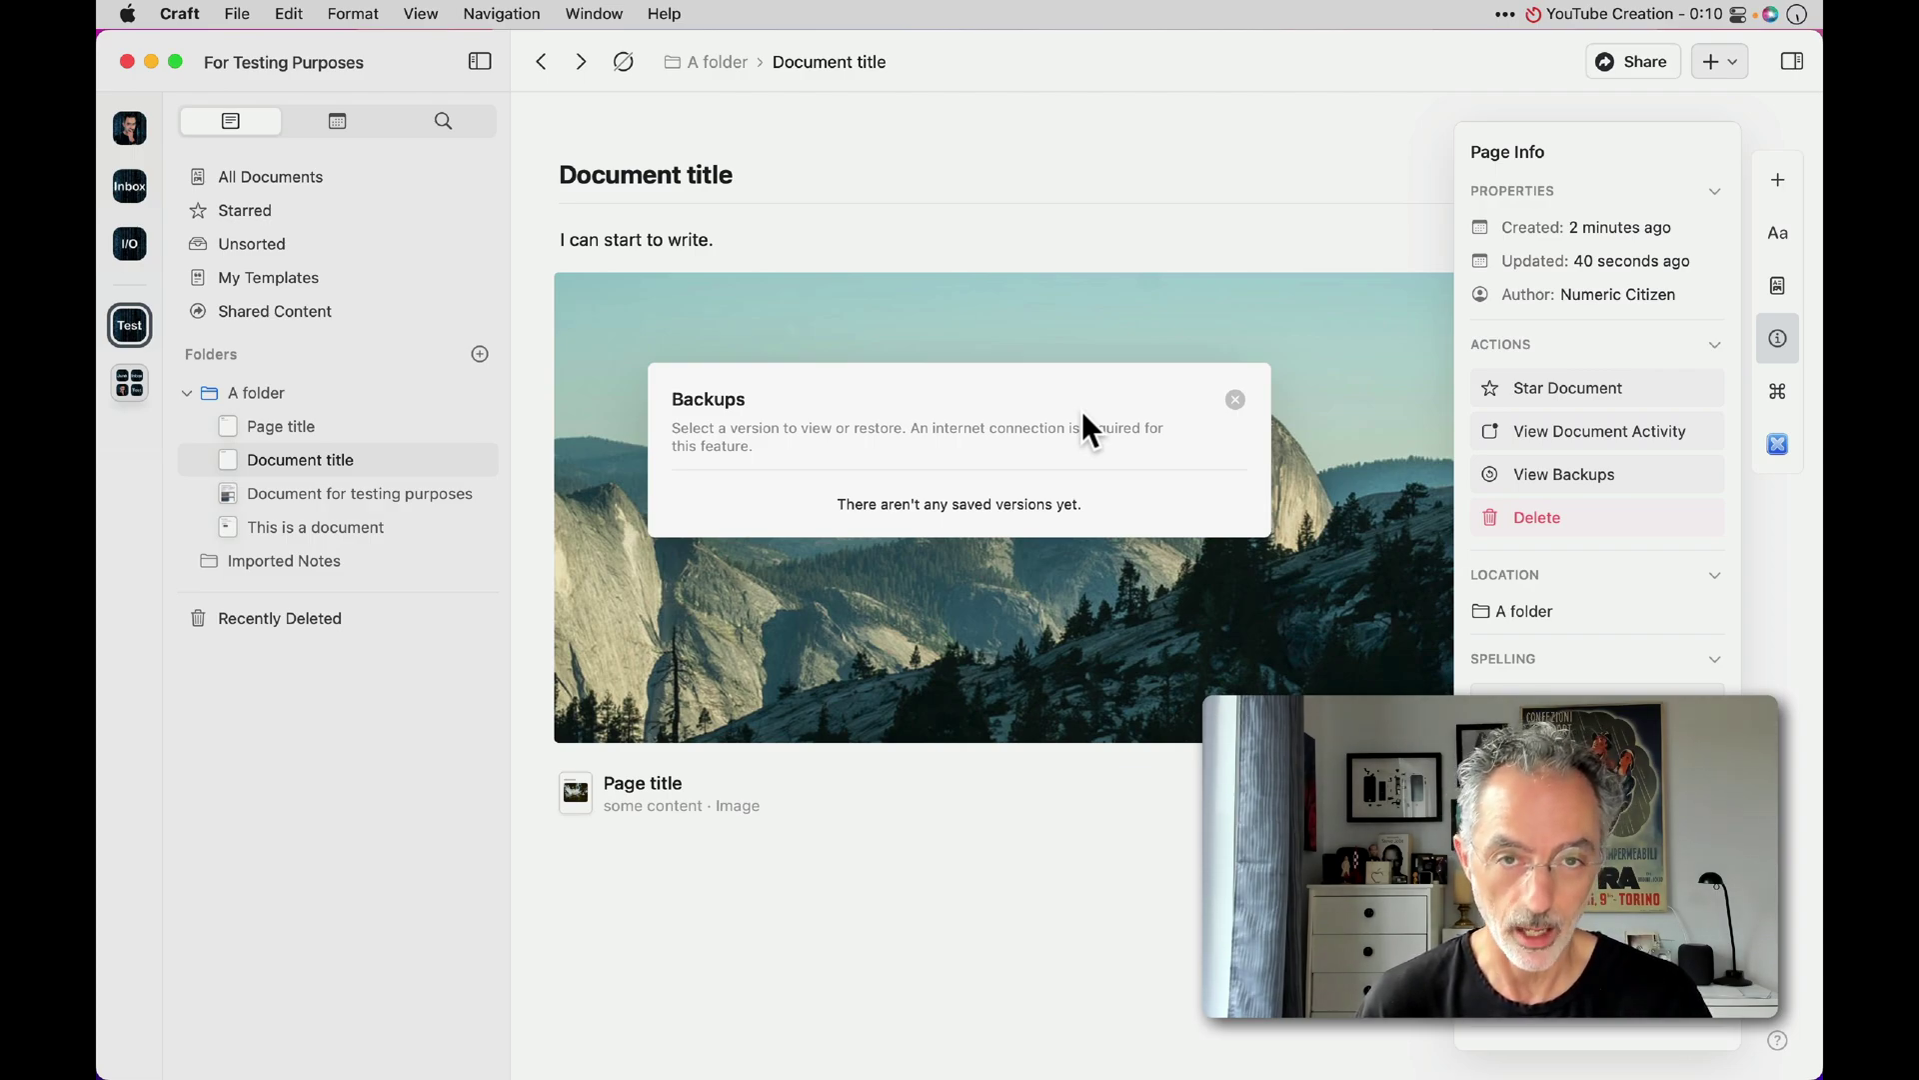
click(1237, 397)
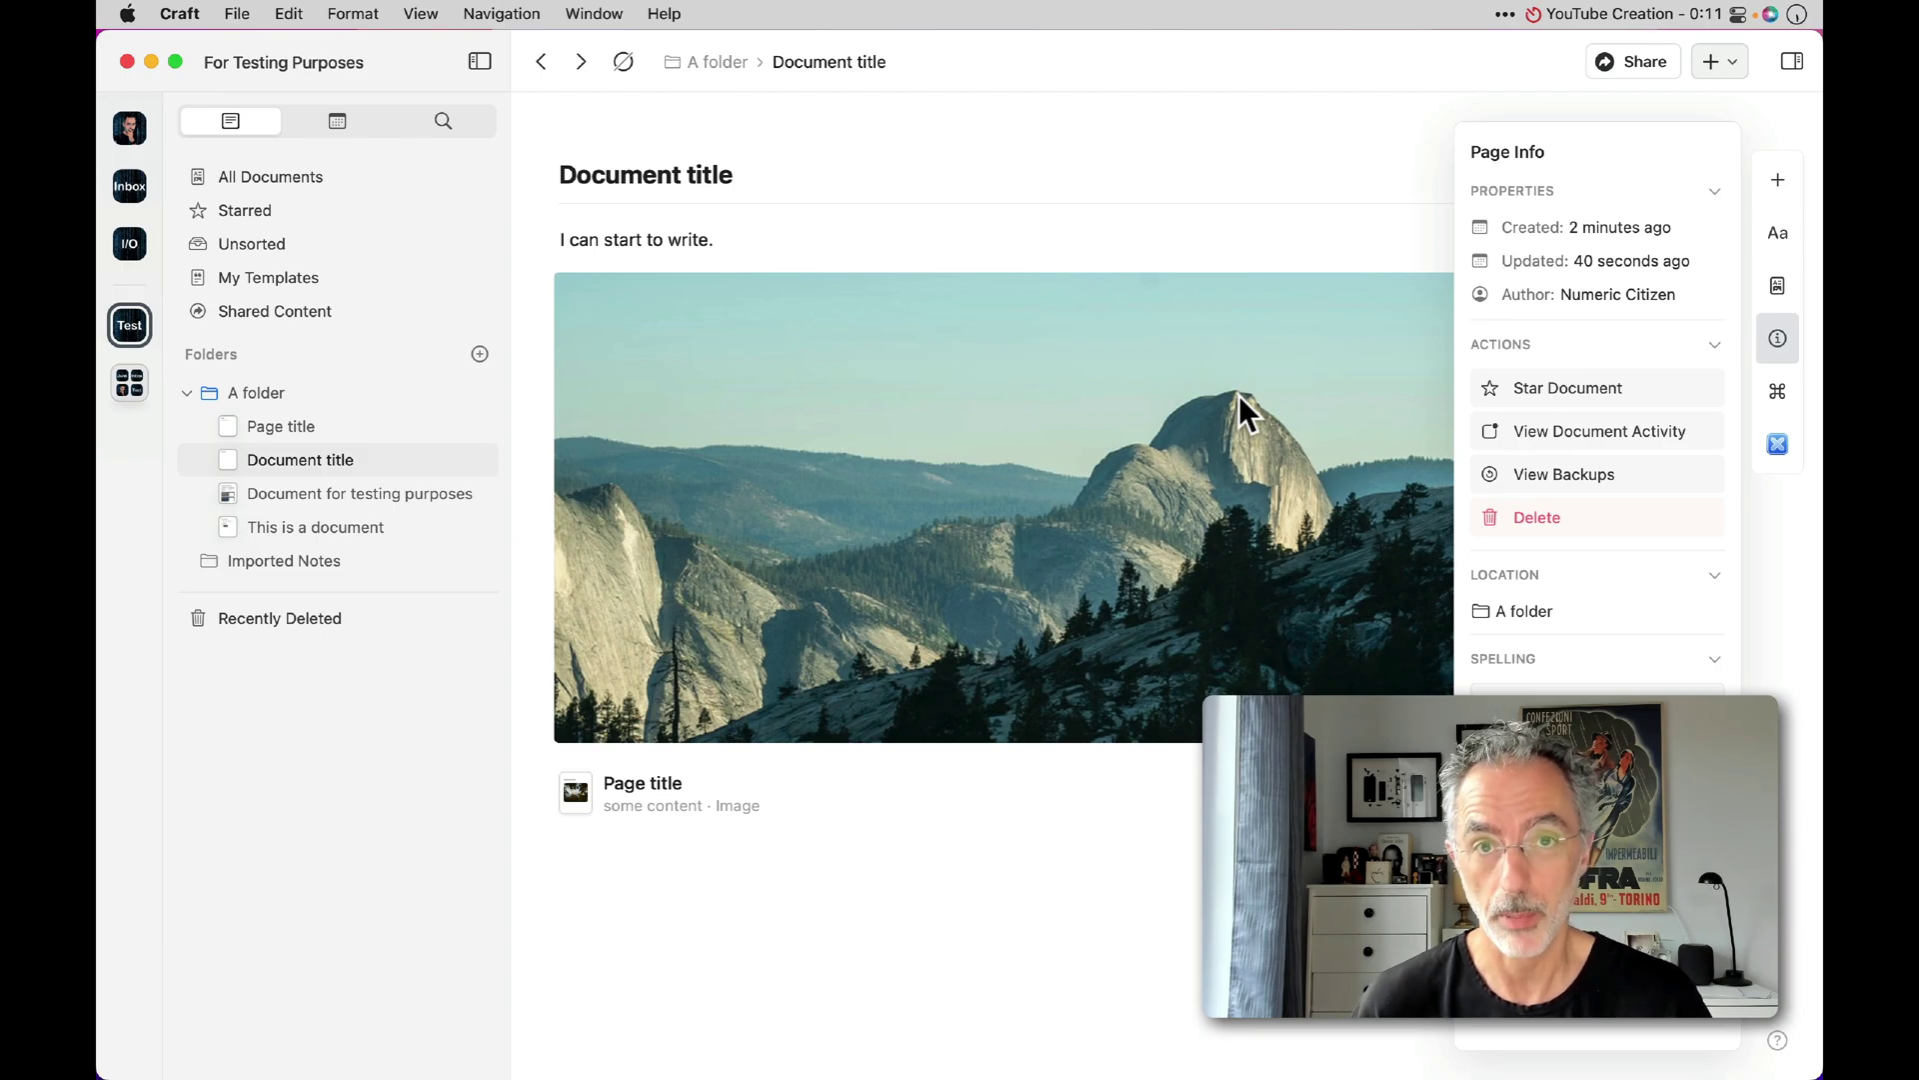
click(1131, 786)
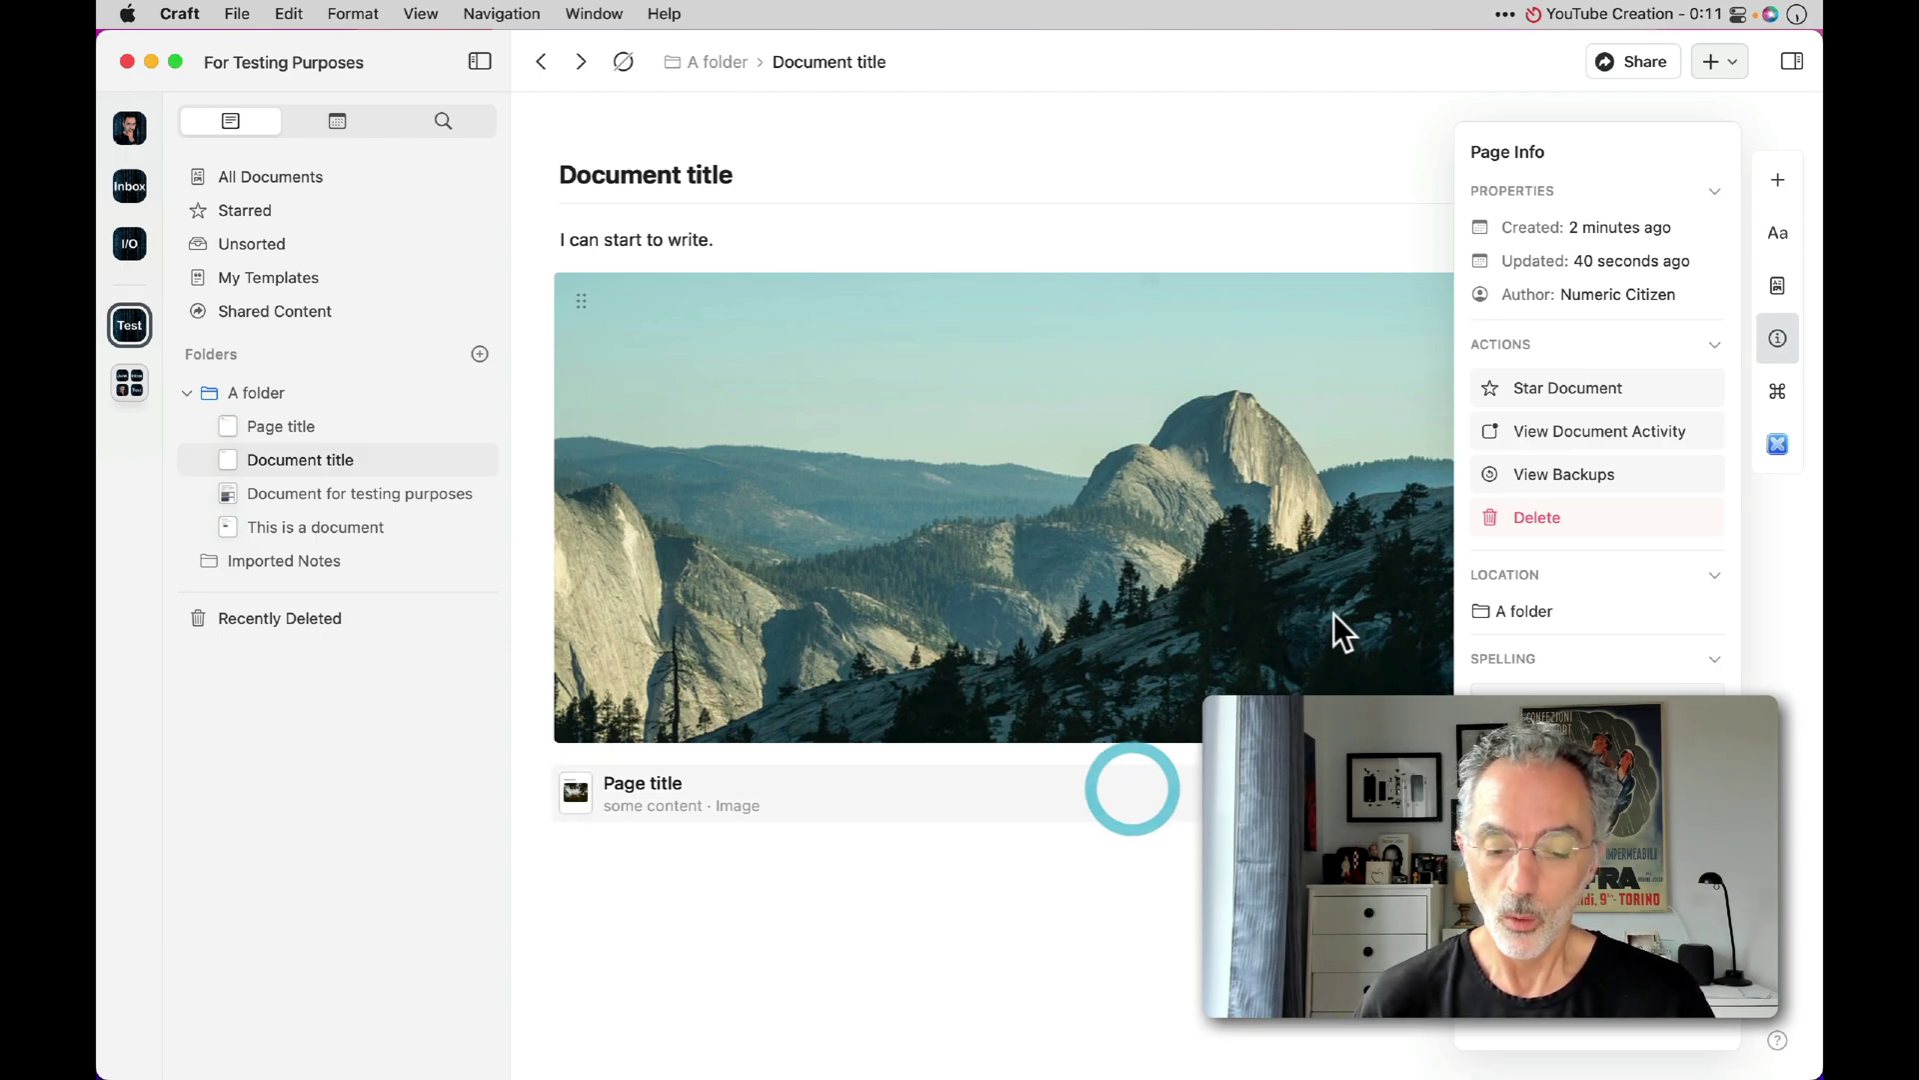
click(1770, 333)
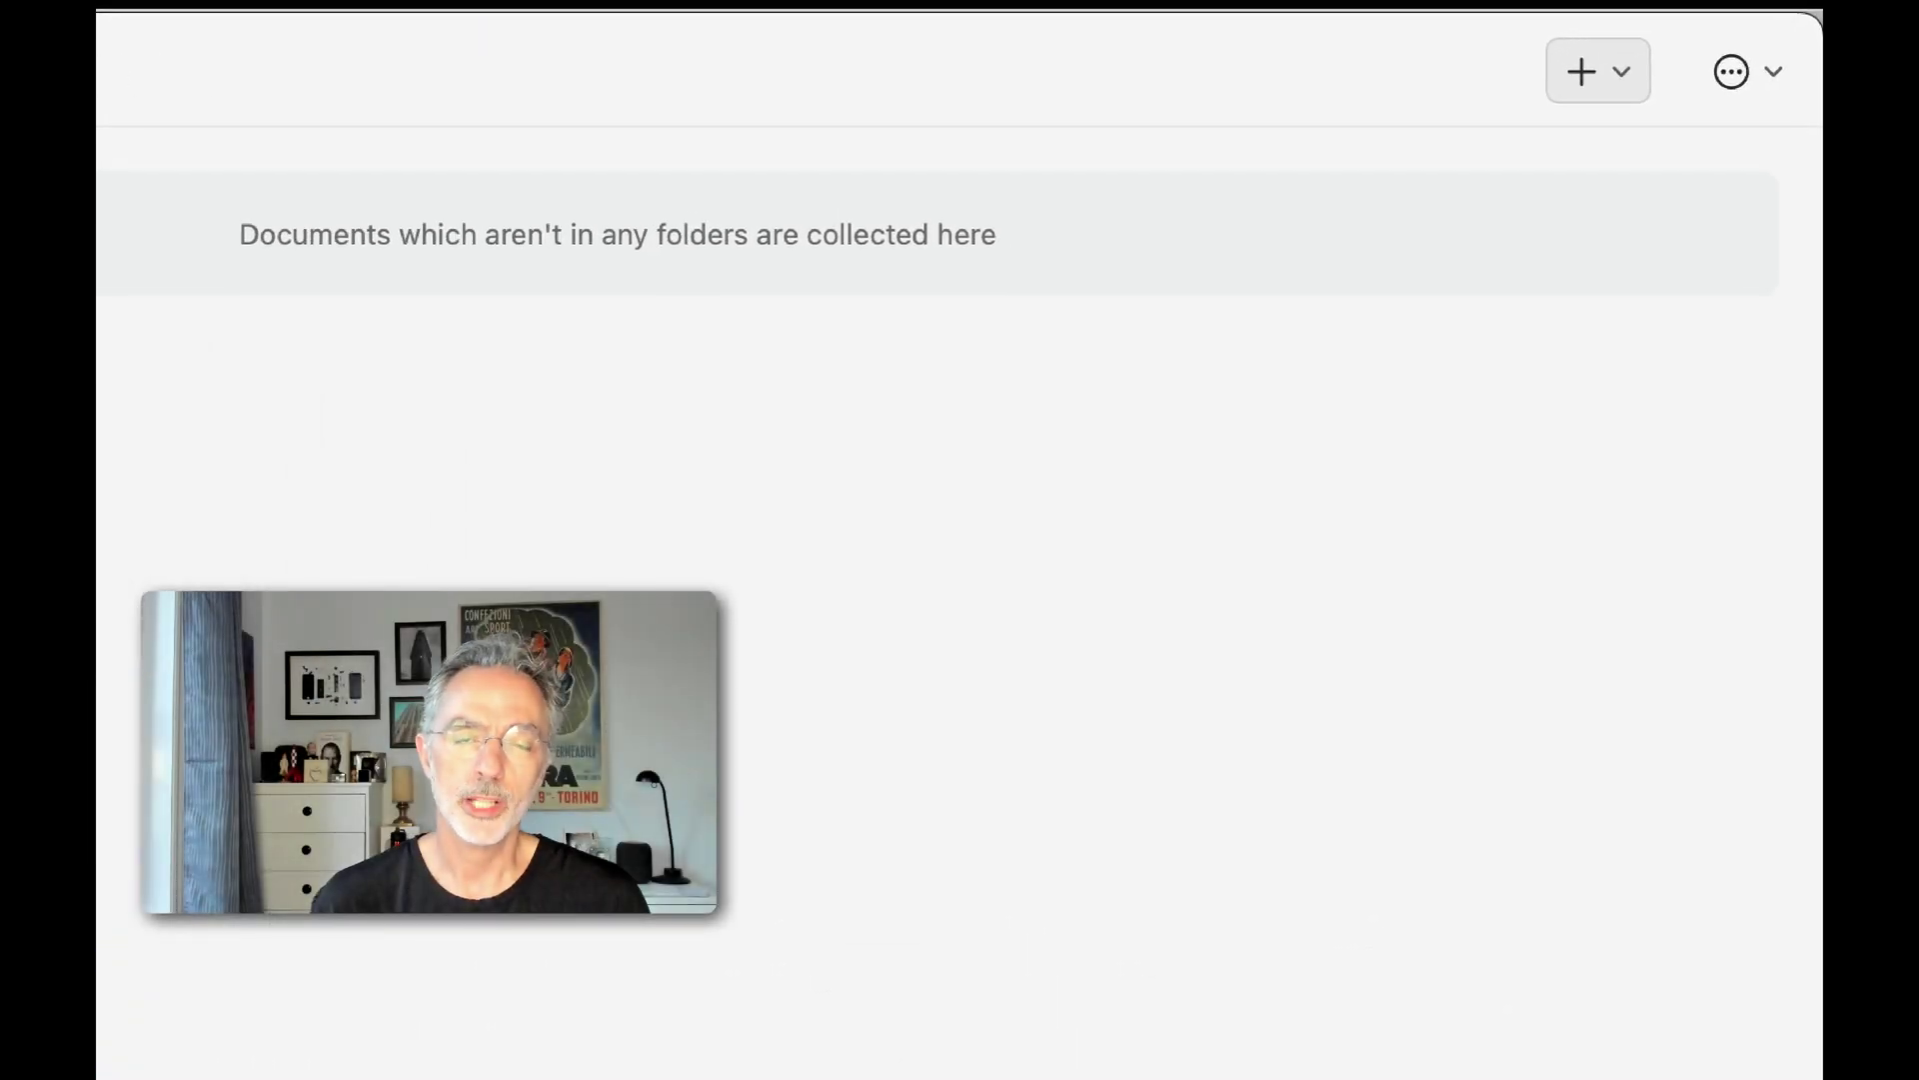
Create a new document outside any folder and title it "This is a document"
click(1559, 68)
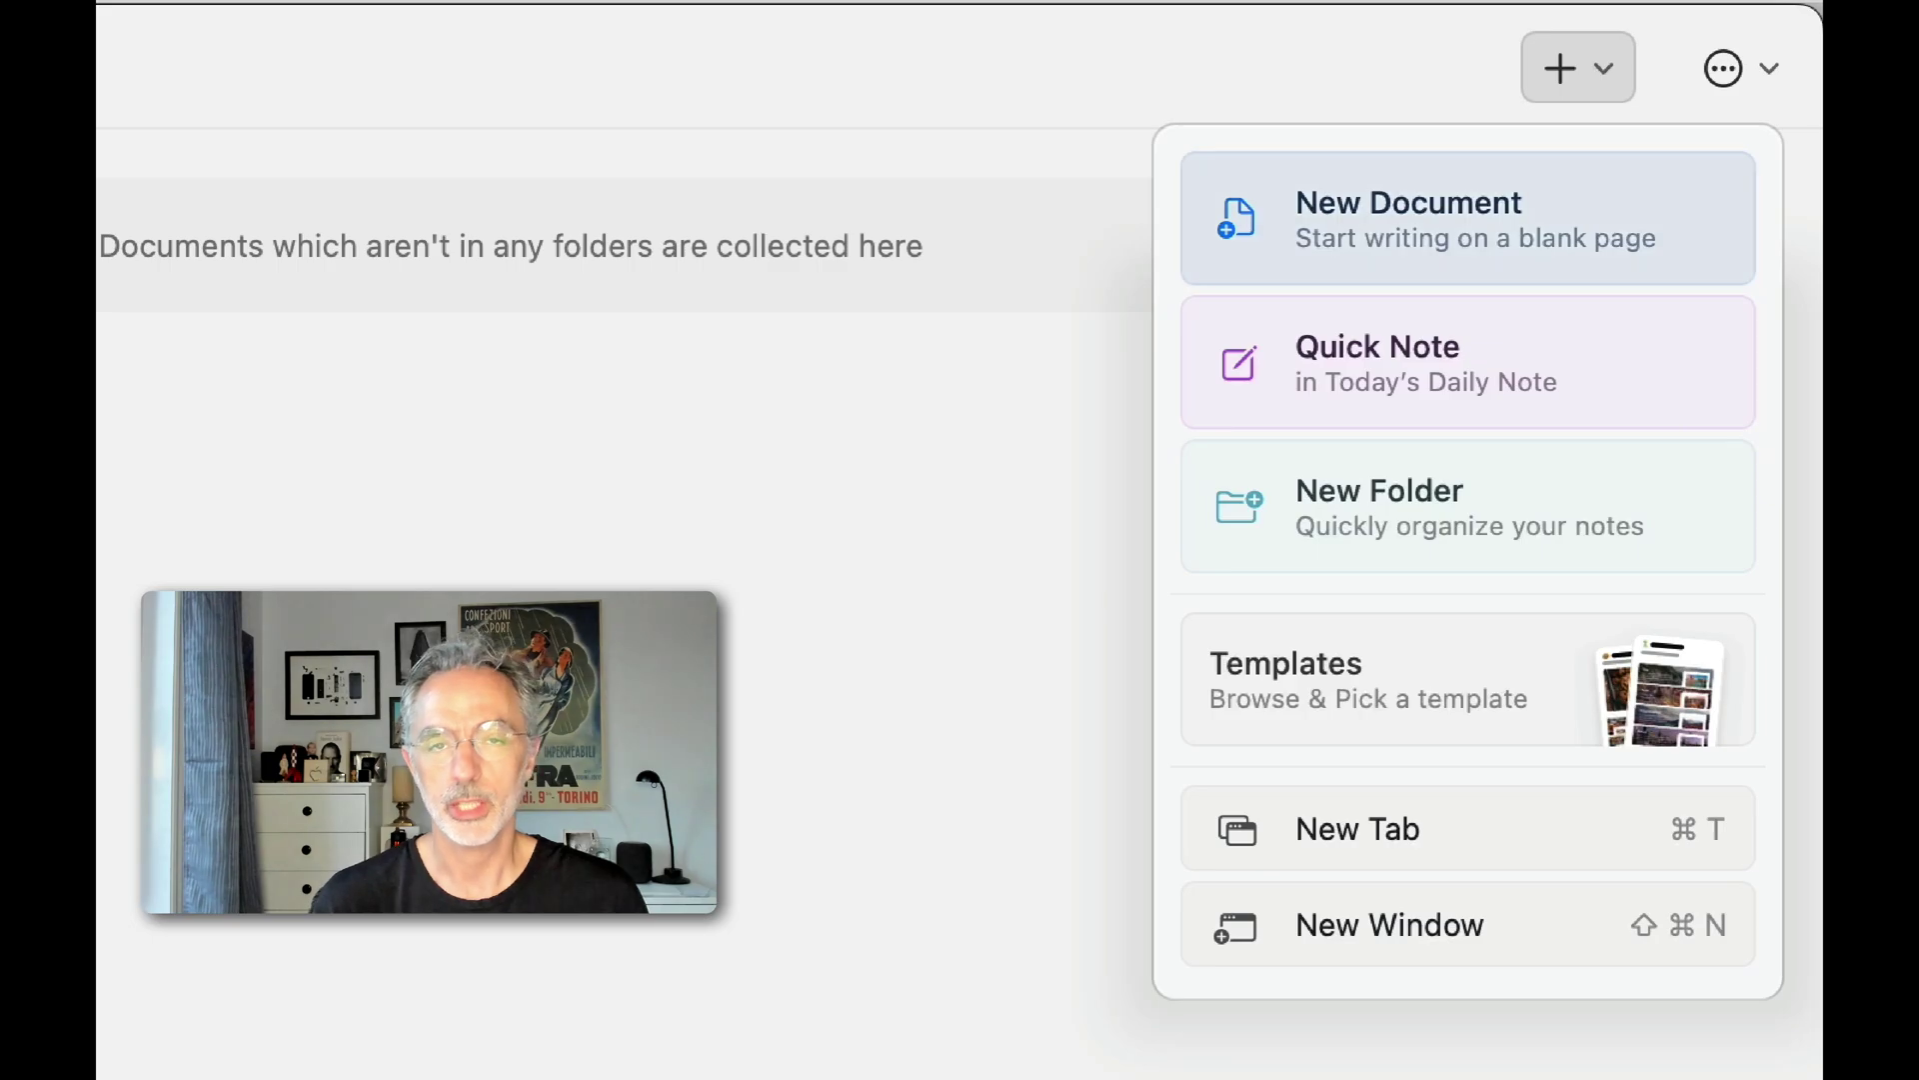
click(1457, 205)
text(This)
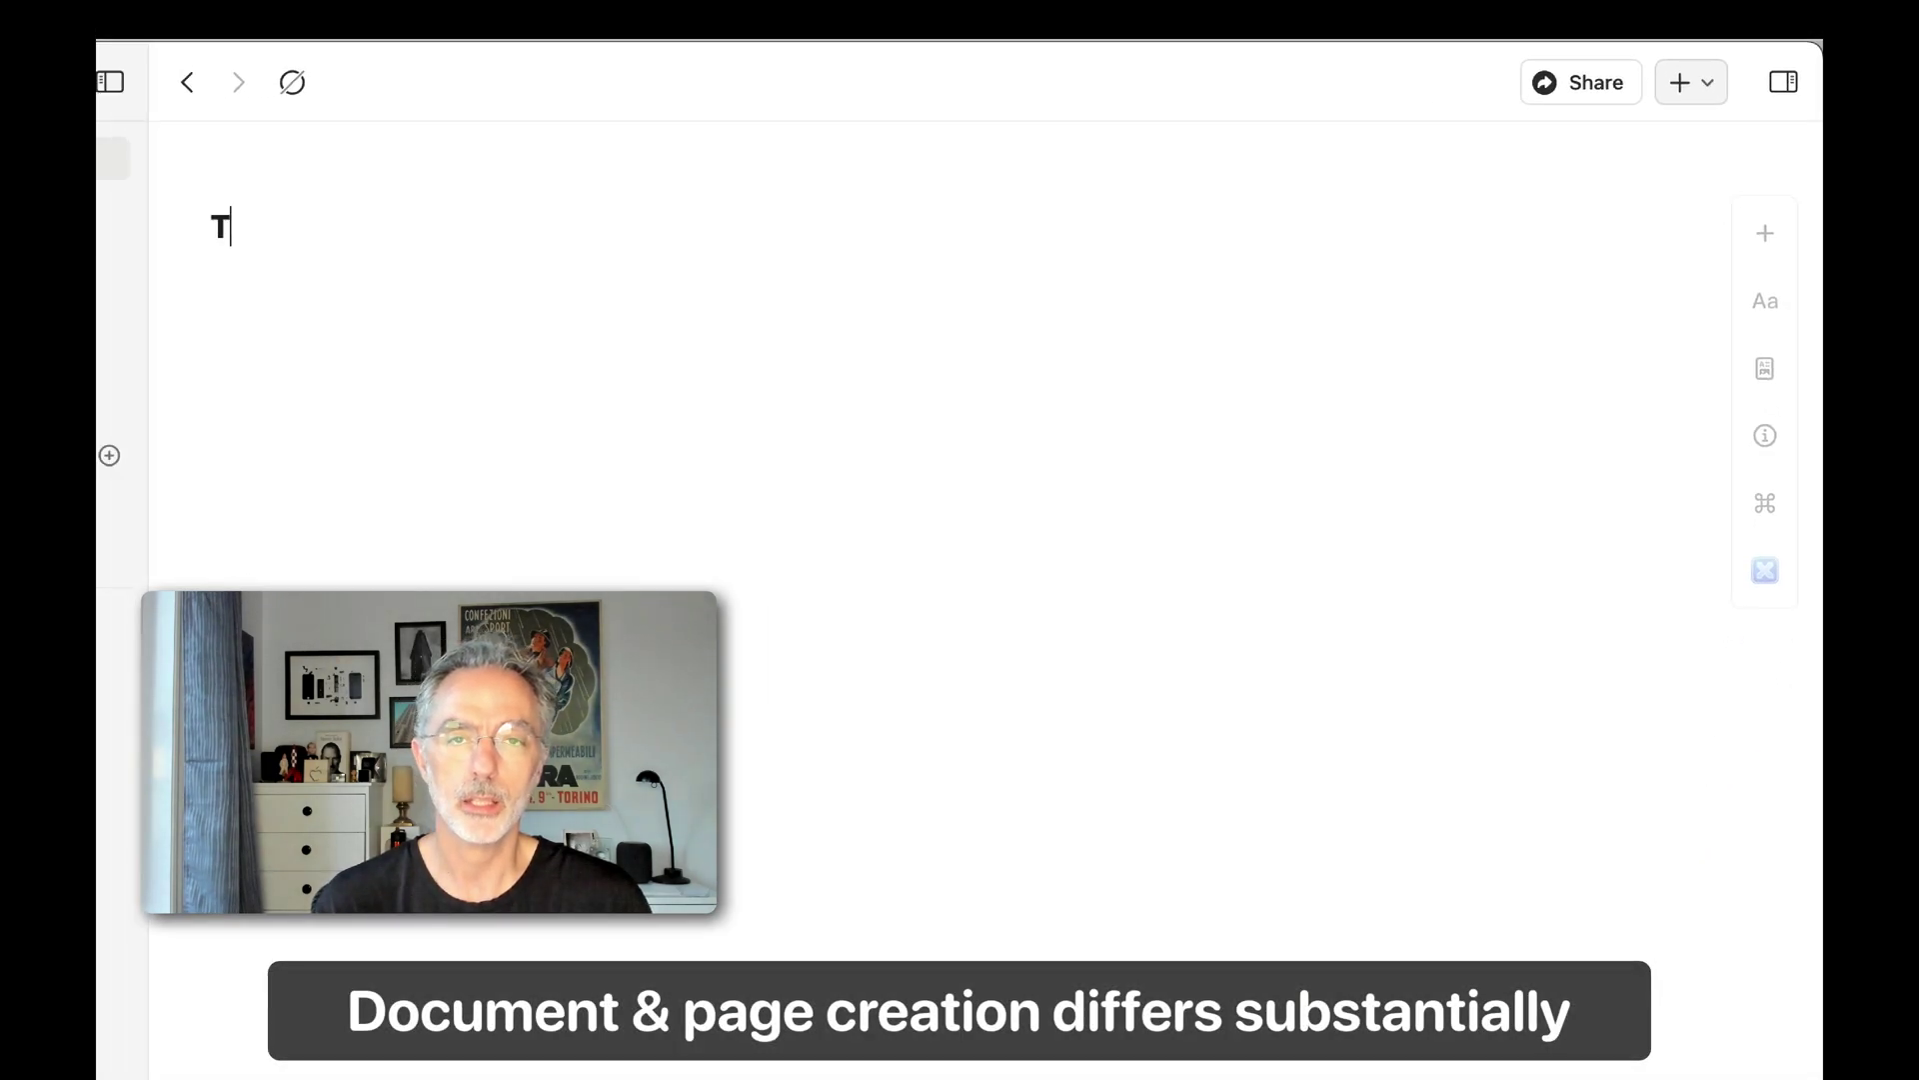
text( is a document)
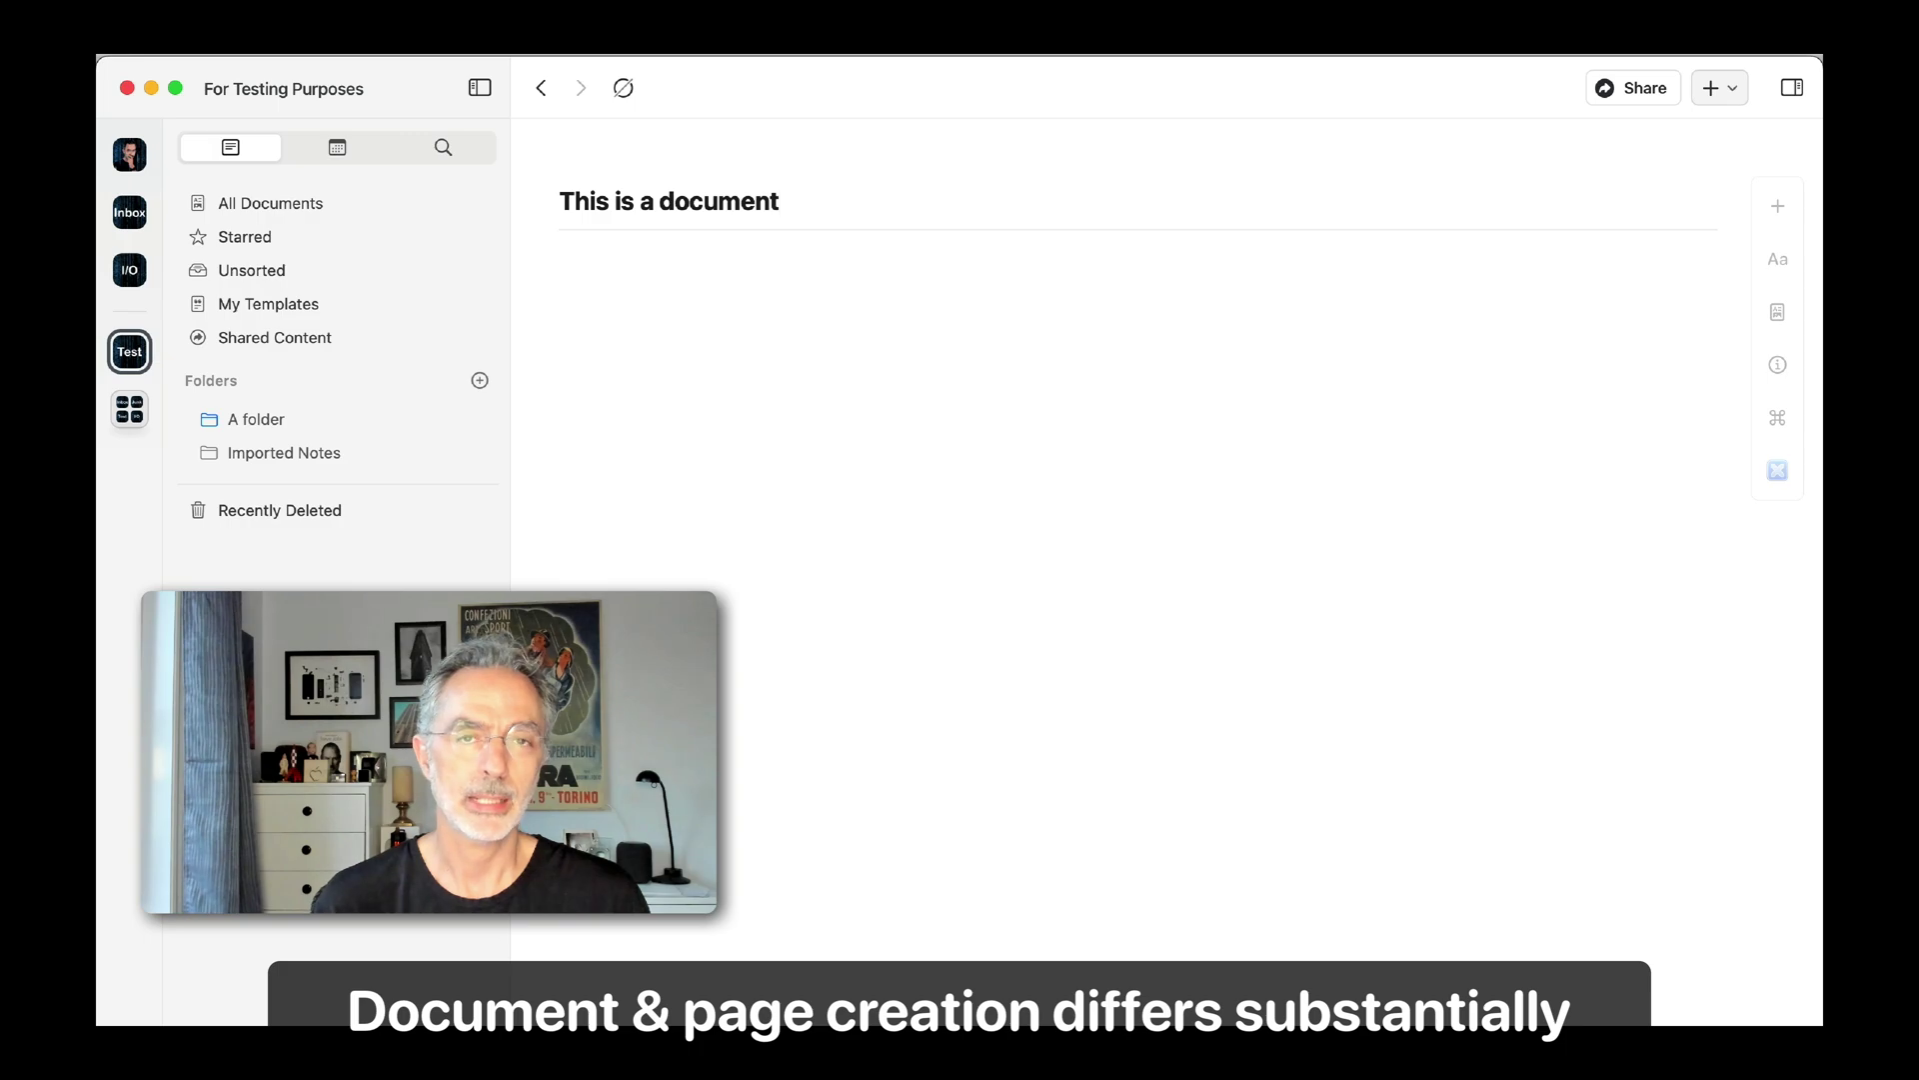
key(Return)
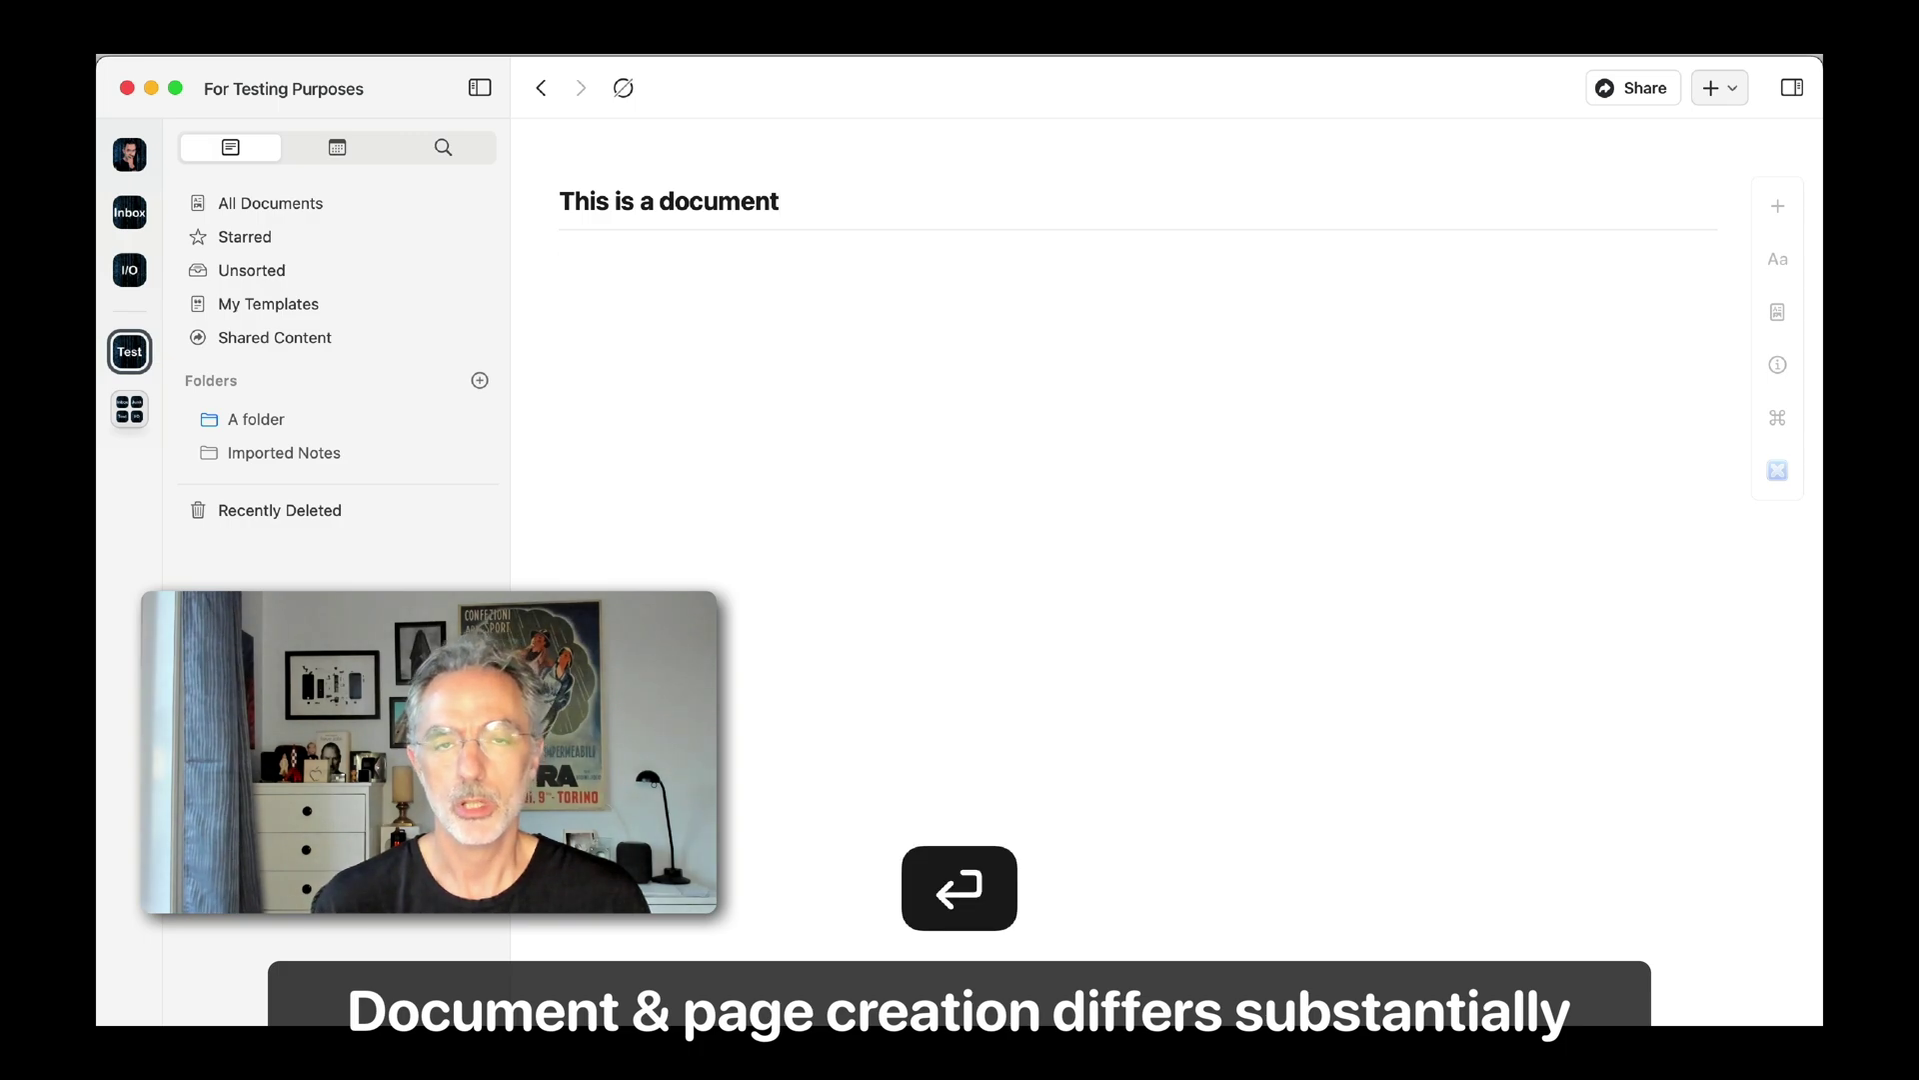
Write the text block "This text block will become a page using the far right arrow" below the document title
text(This )
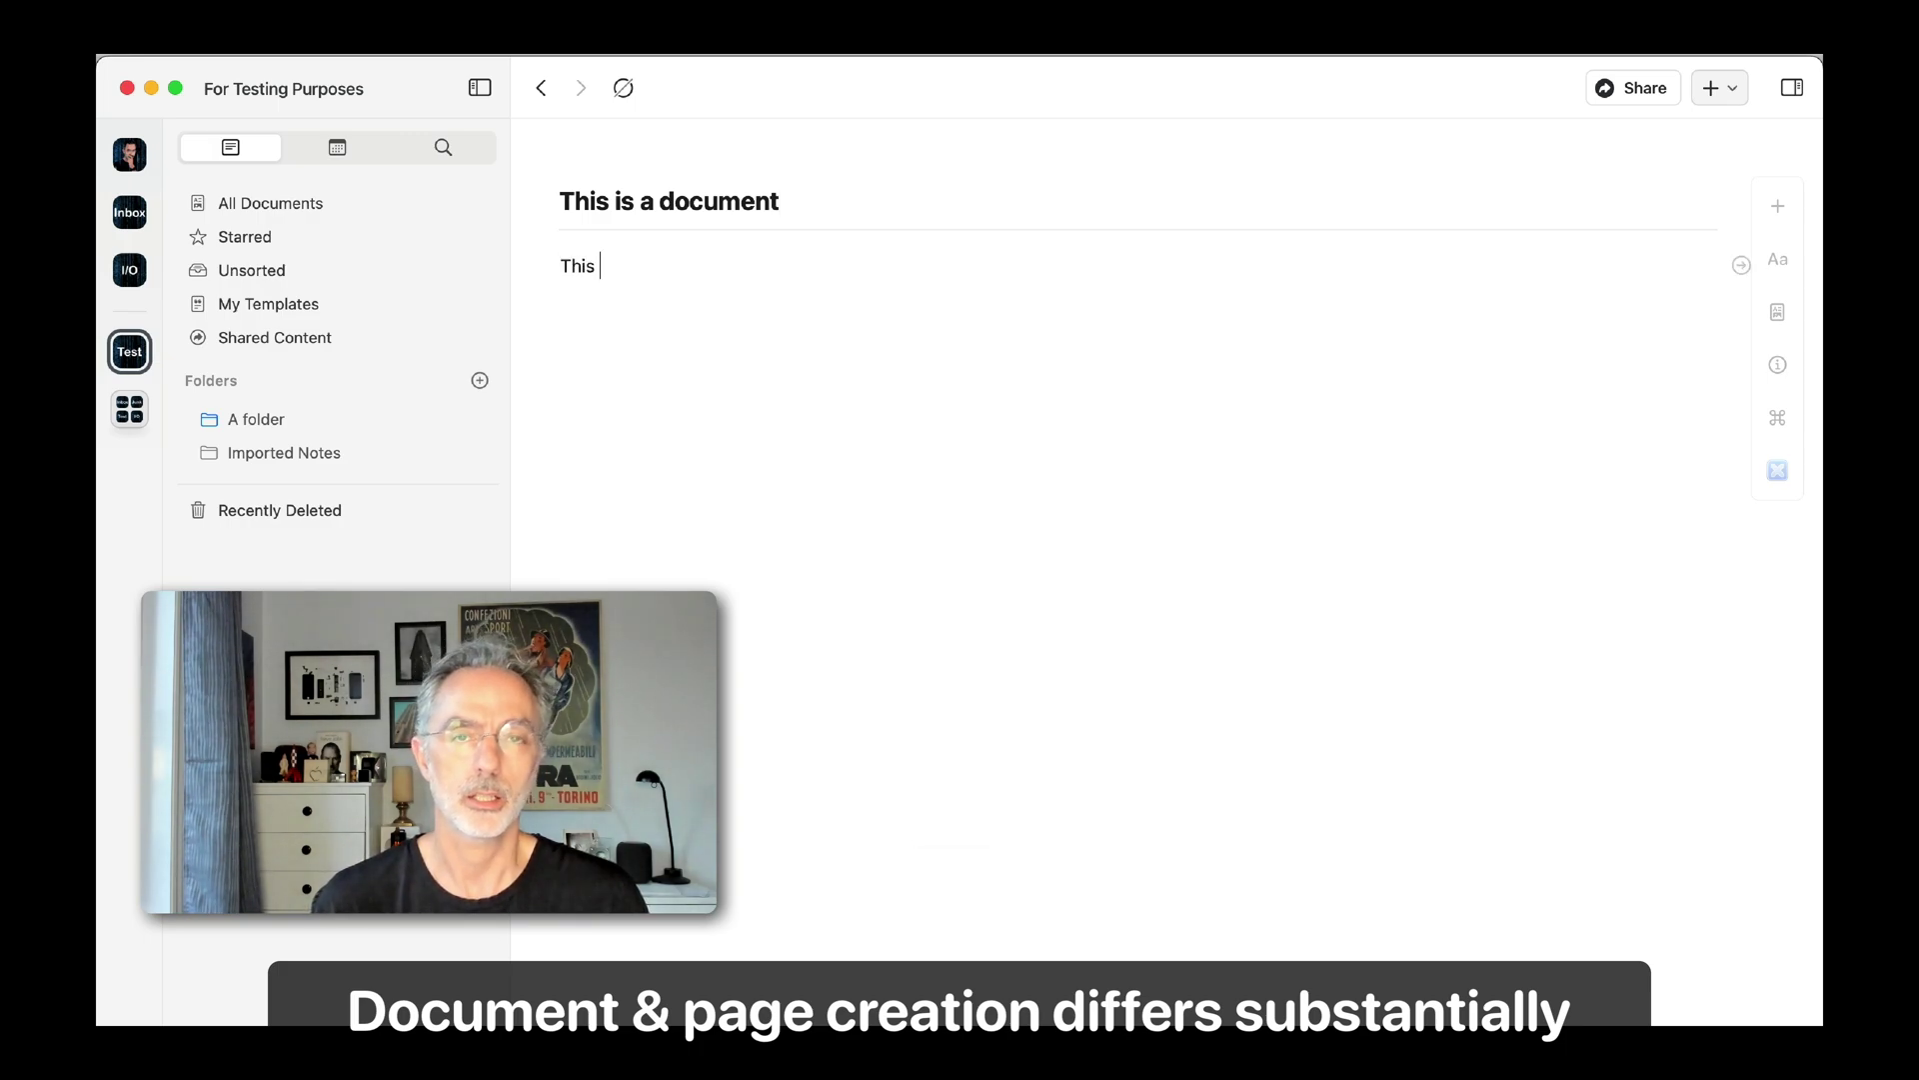
text(block)
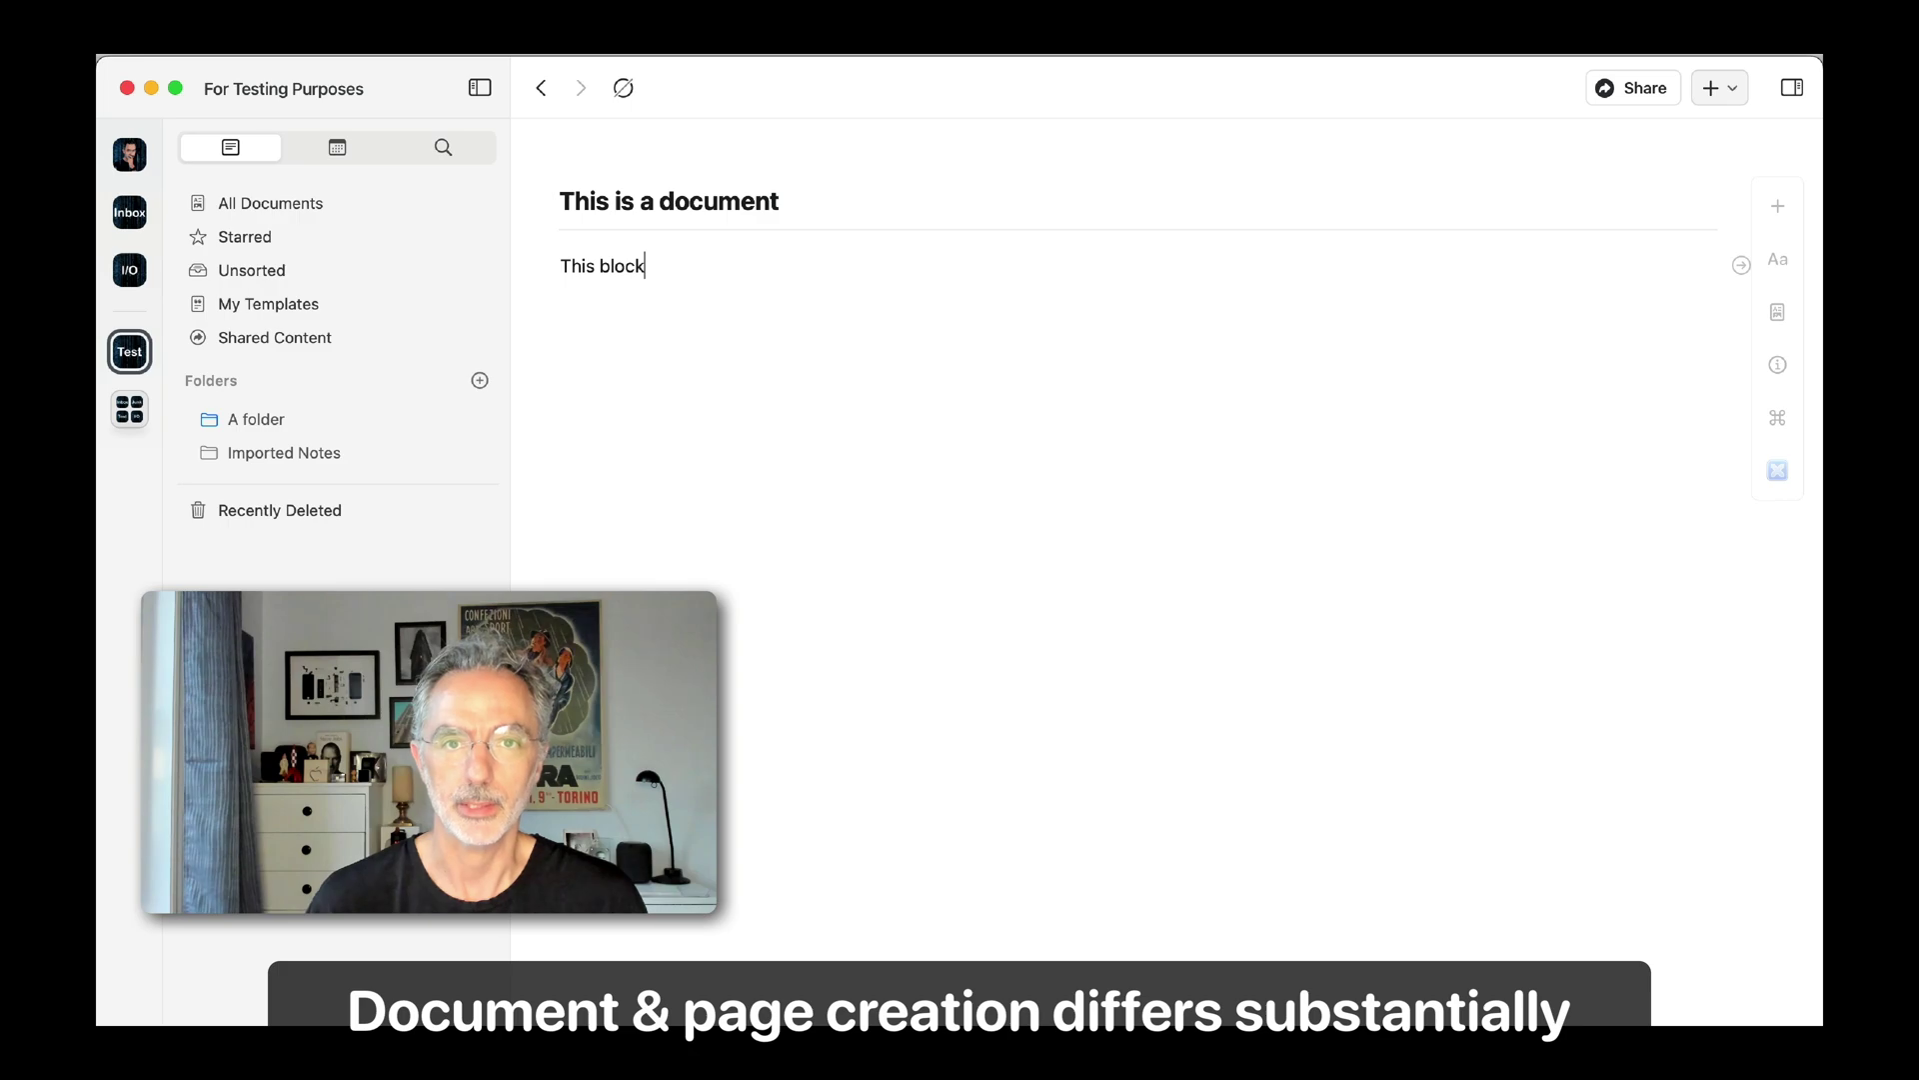
key(Left)
key(Left)
key(Left)
key(Left)
key(Left)
text(text)
click(769, 262)
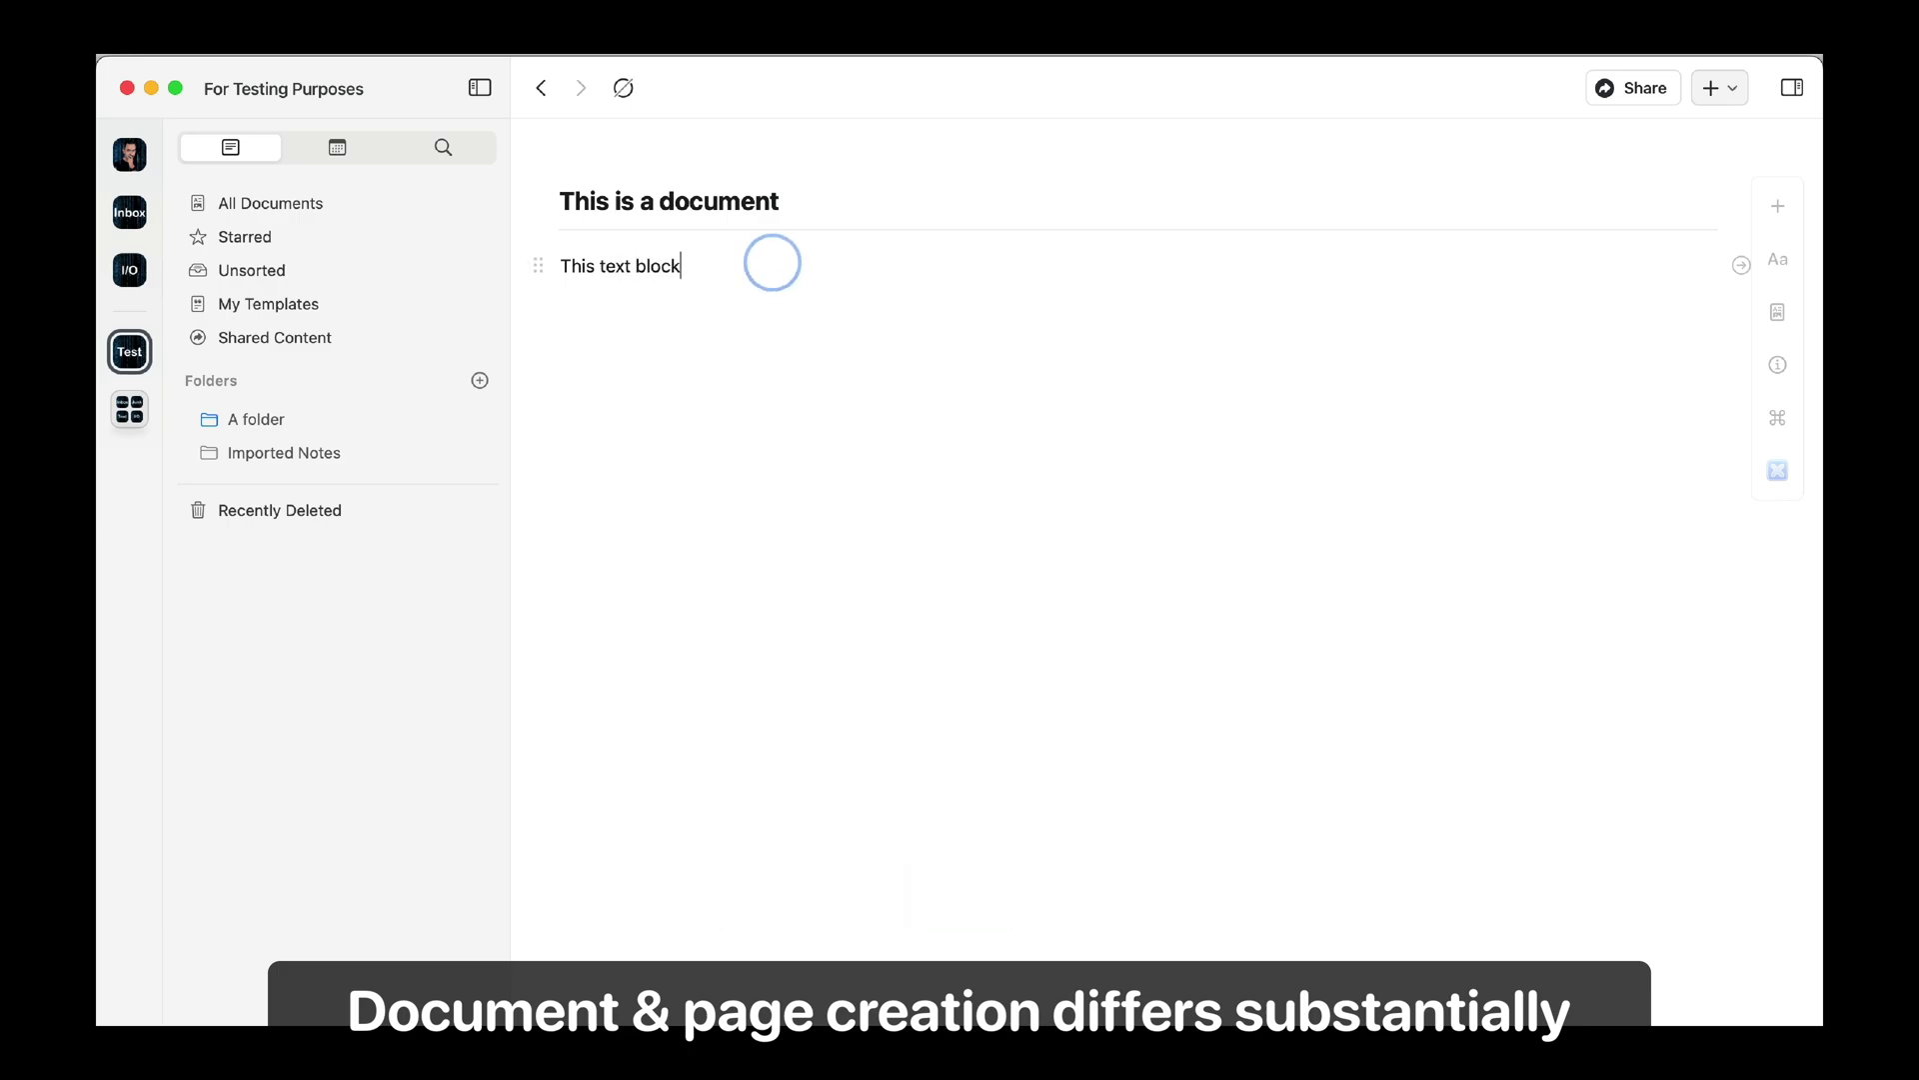
text(will become a page)
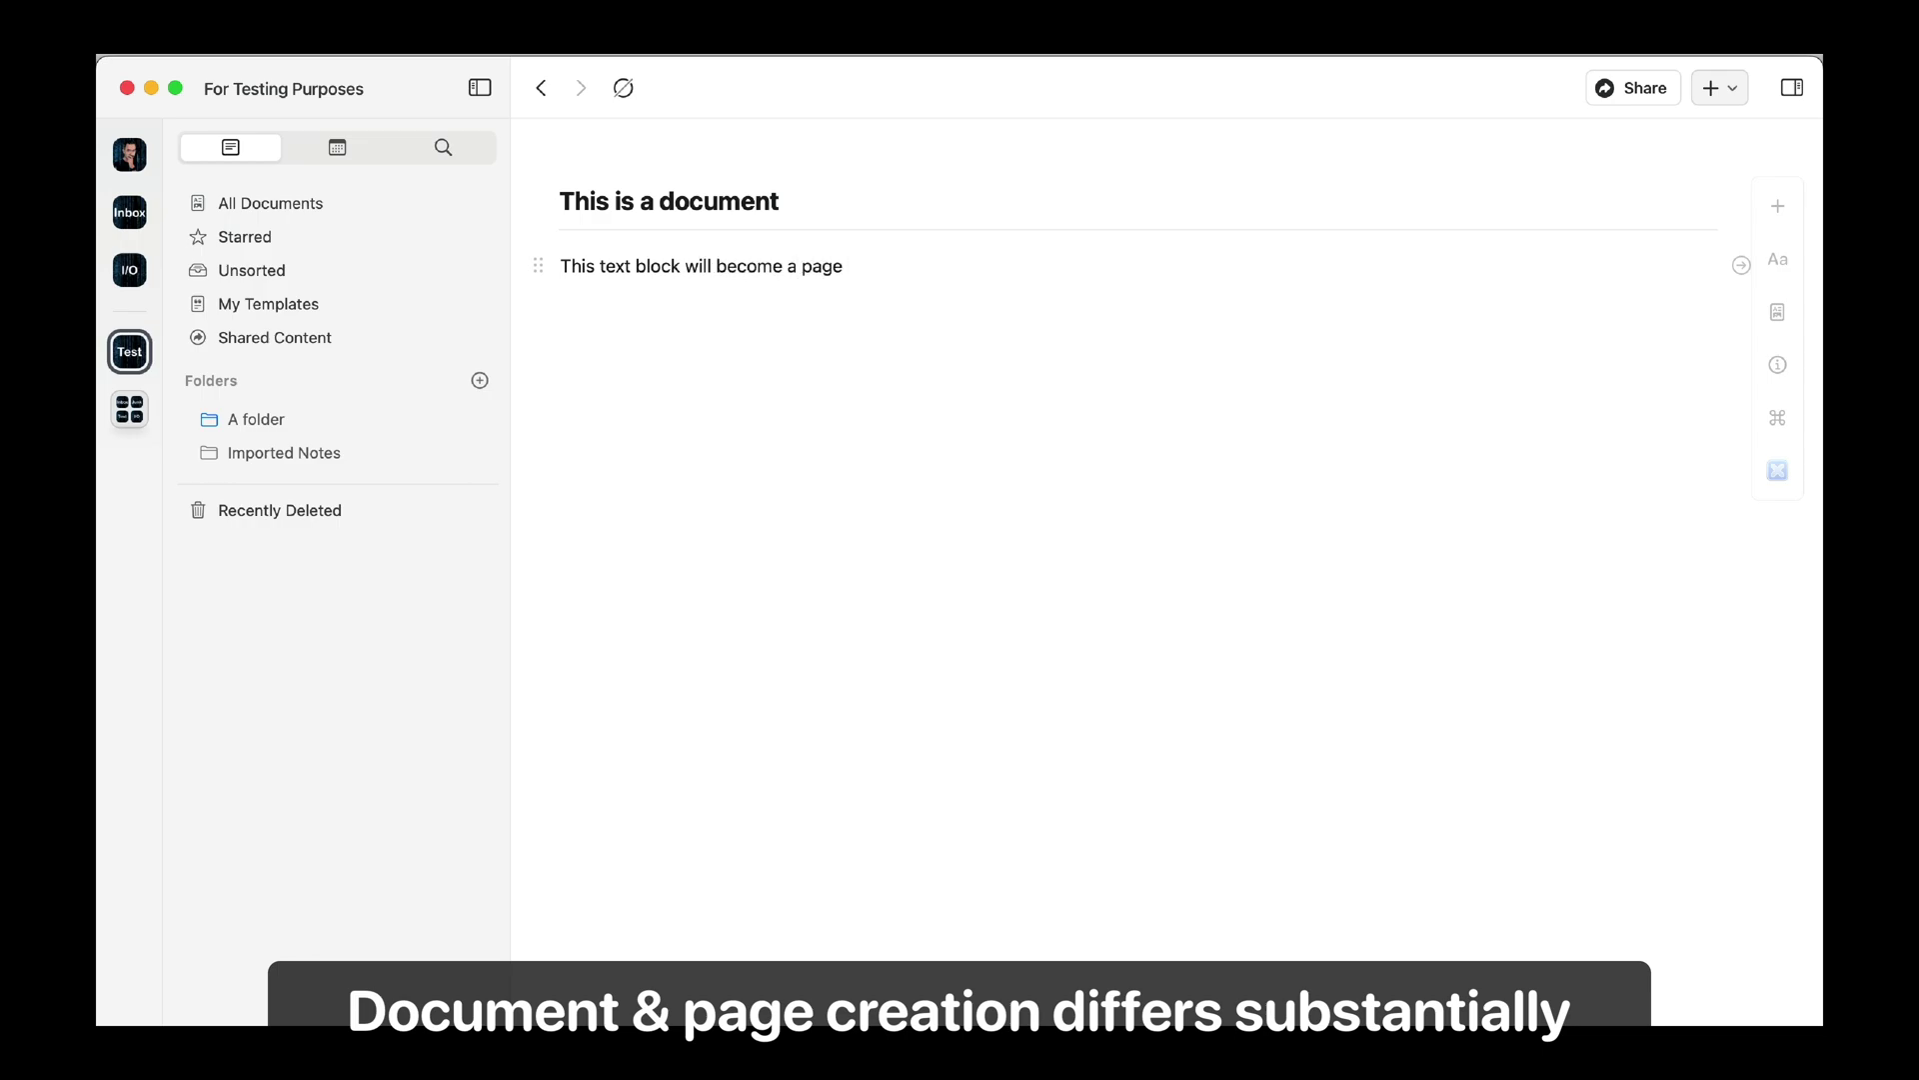
text( using the far right arro)
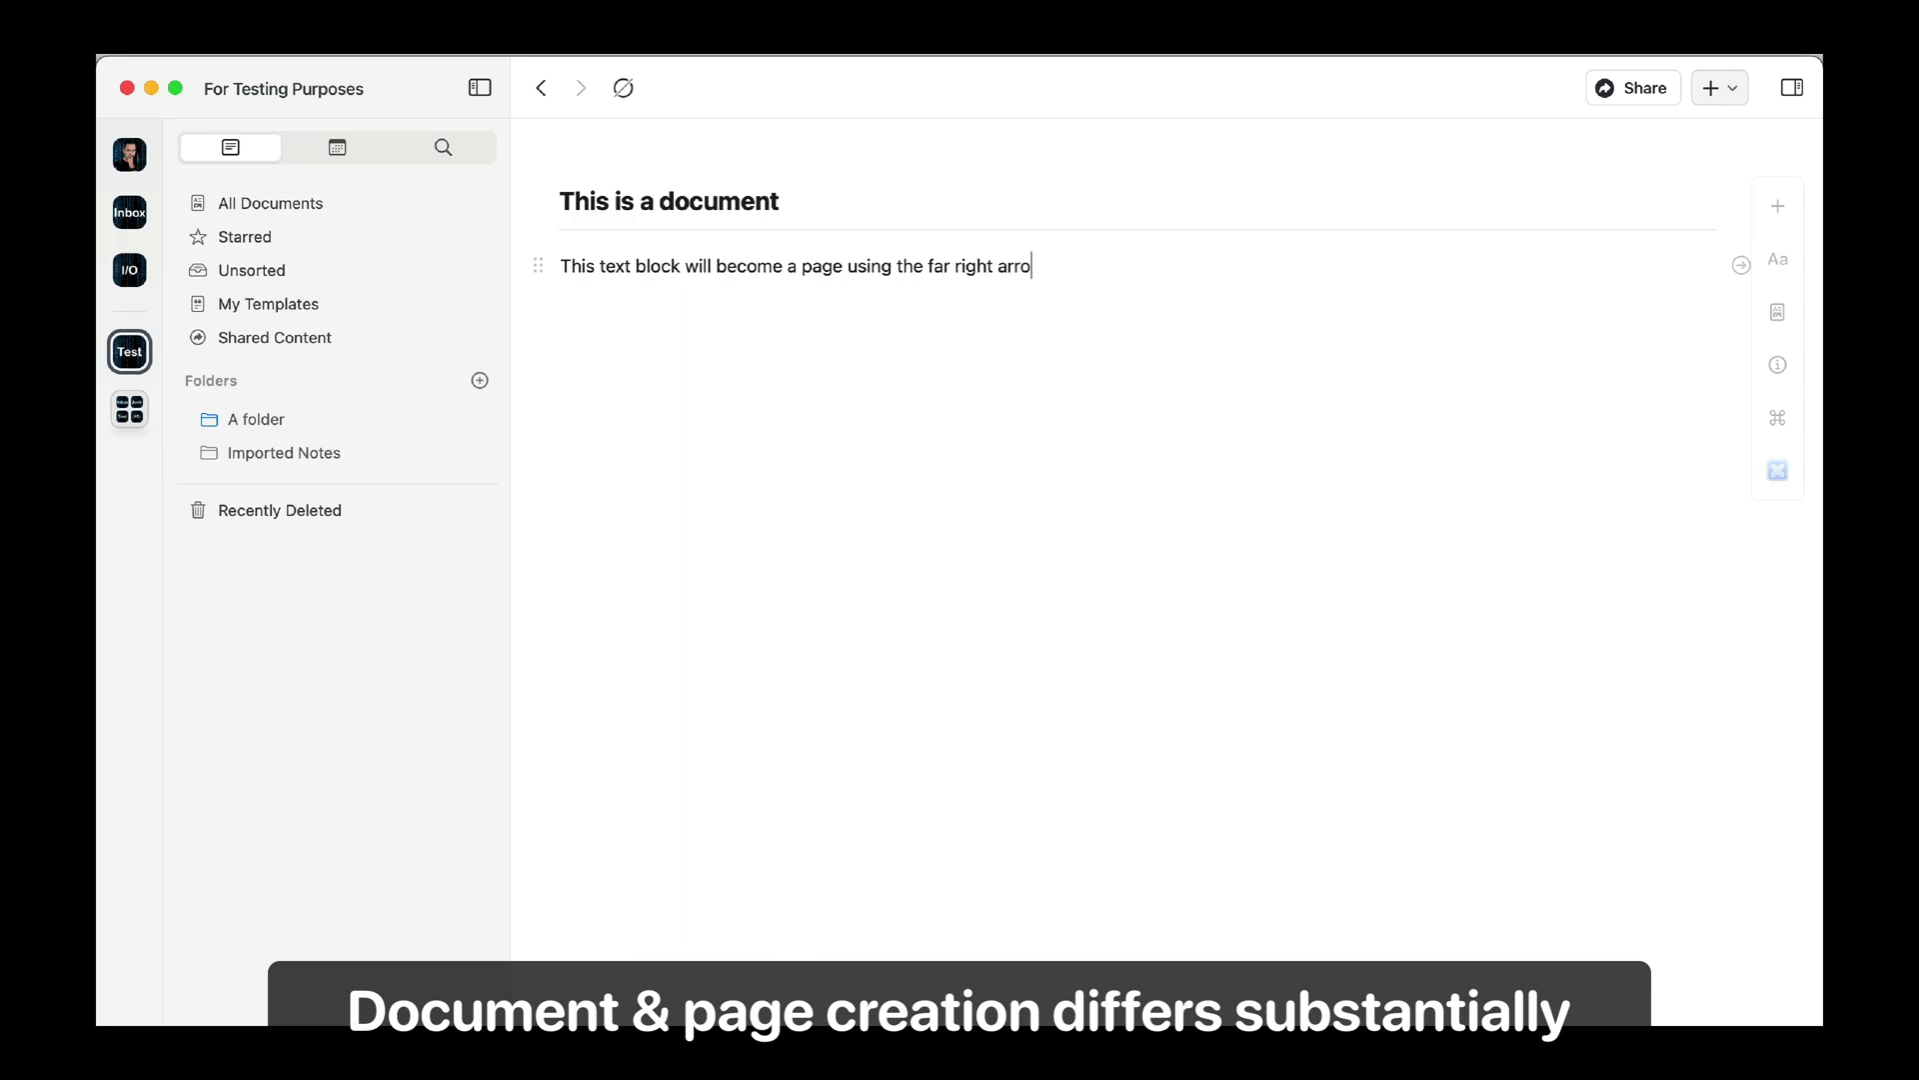
text(w)
Turn the text block into a page and write "Here's a page. Let's add a page cover." in its body
click(1742, 265)
click(1090, 298)
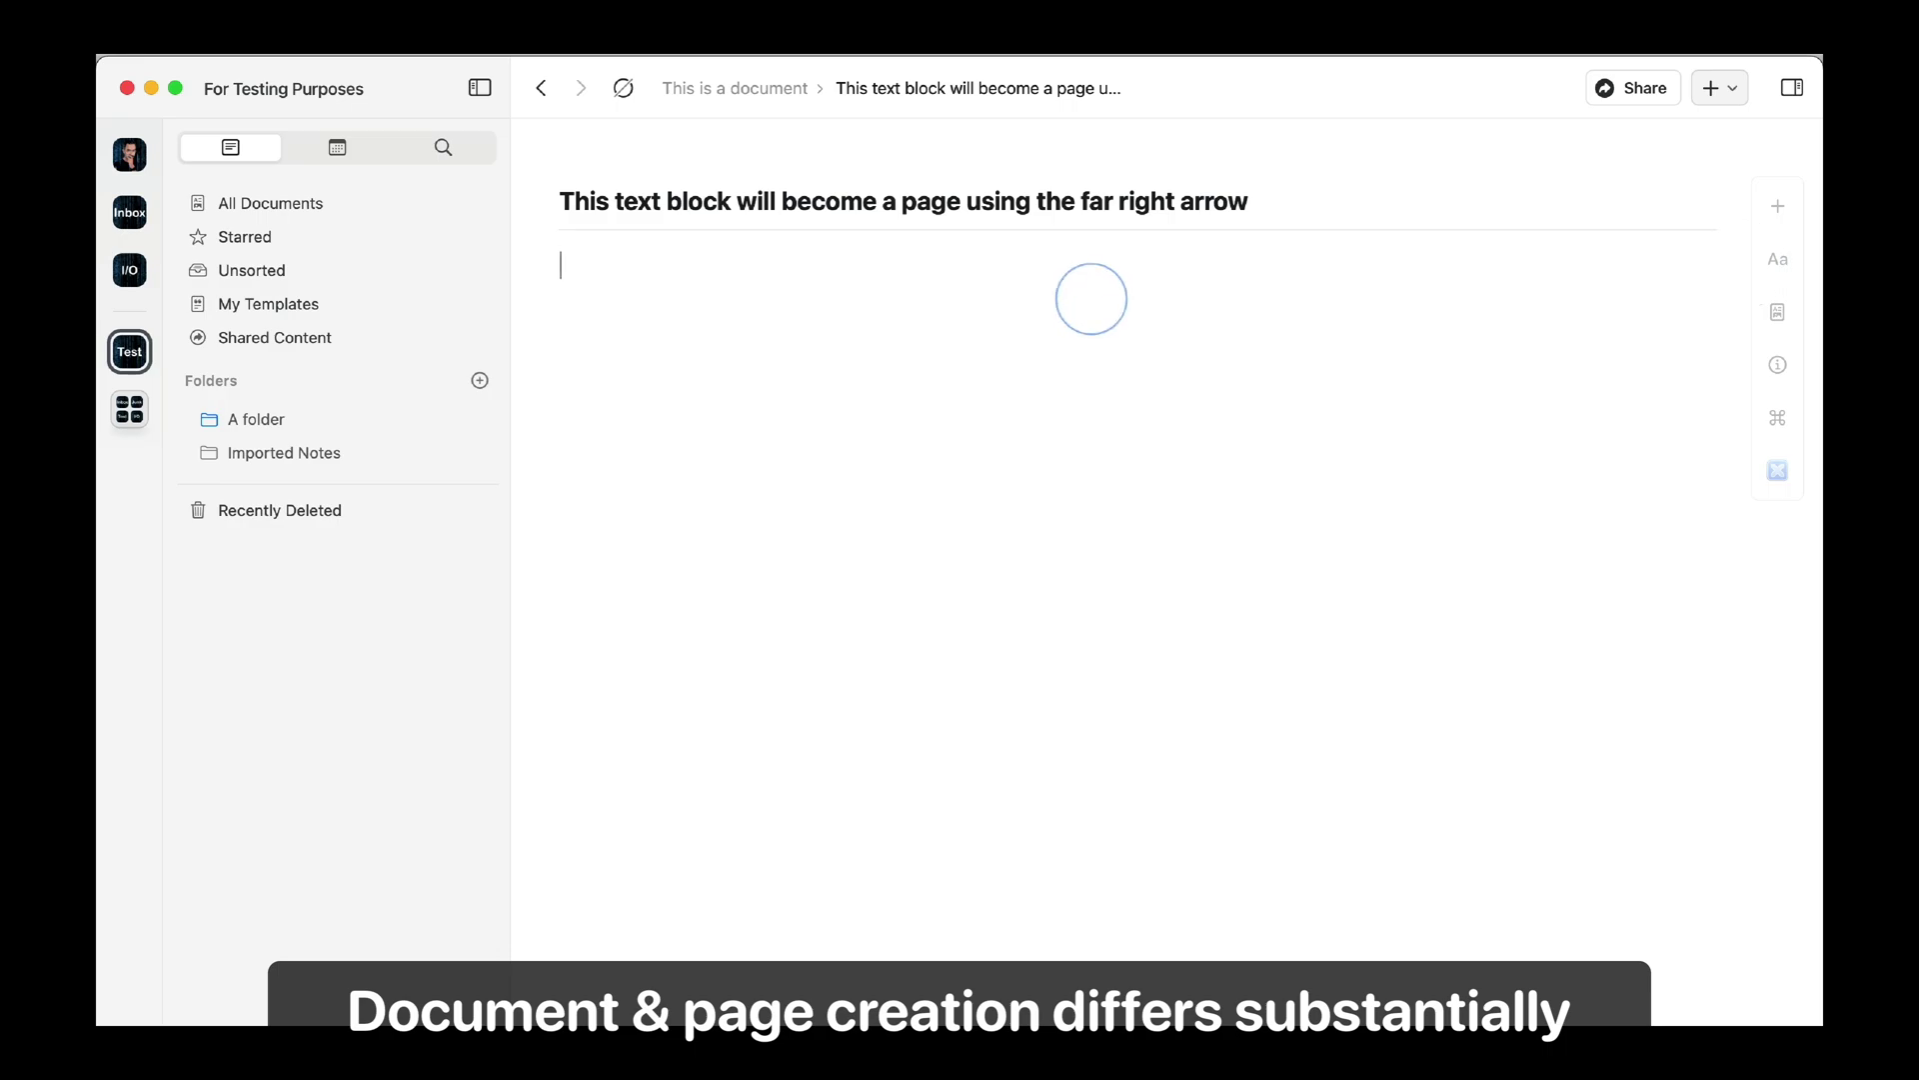
text(Here's a )
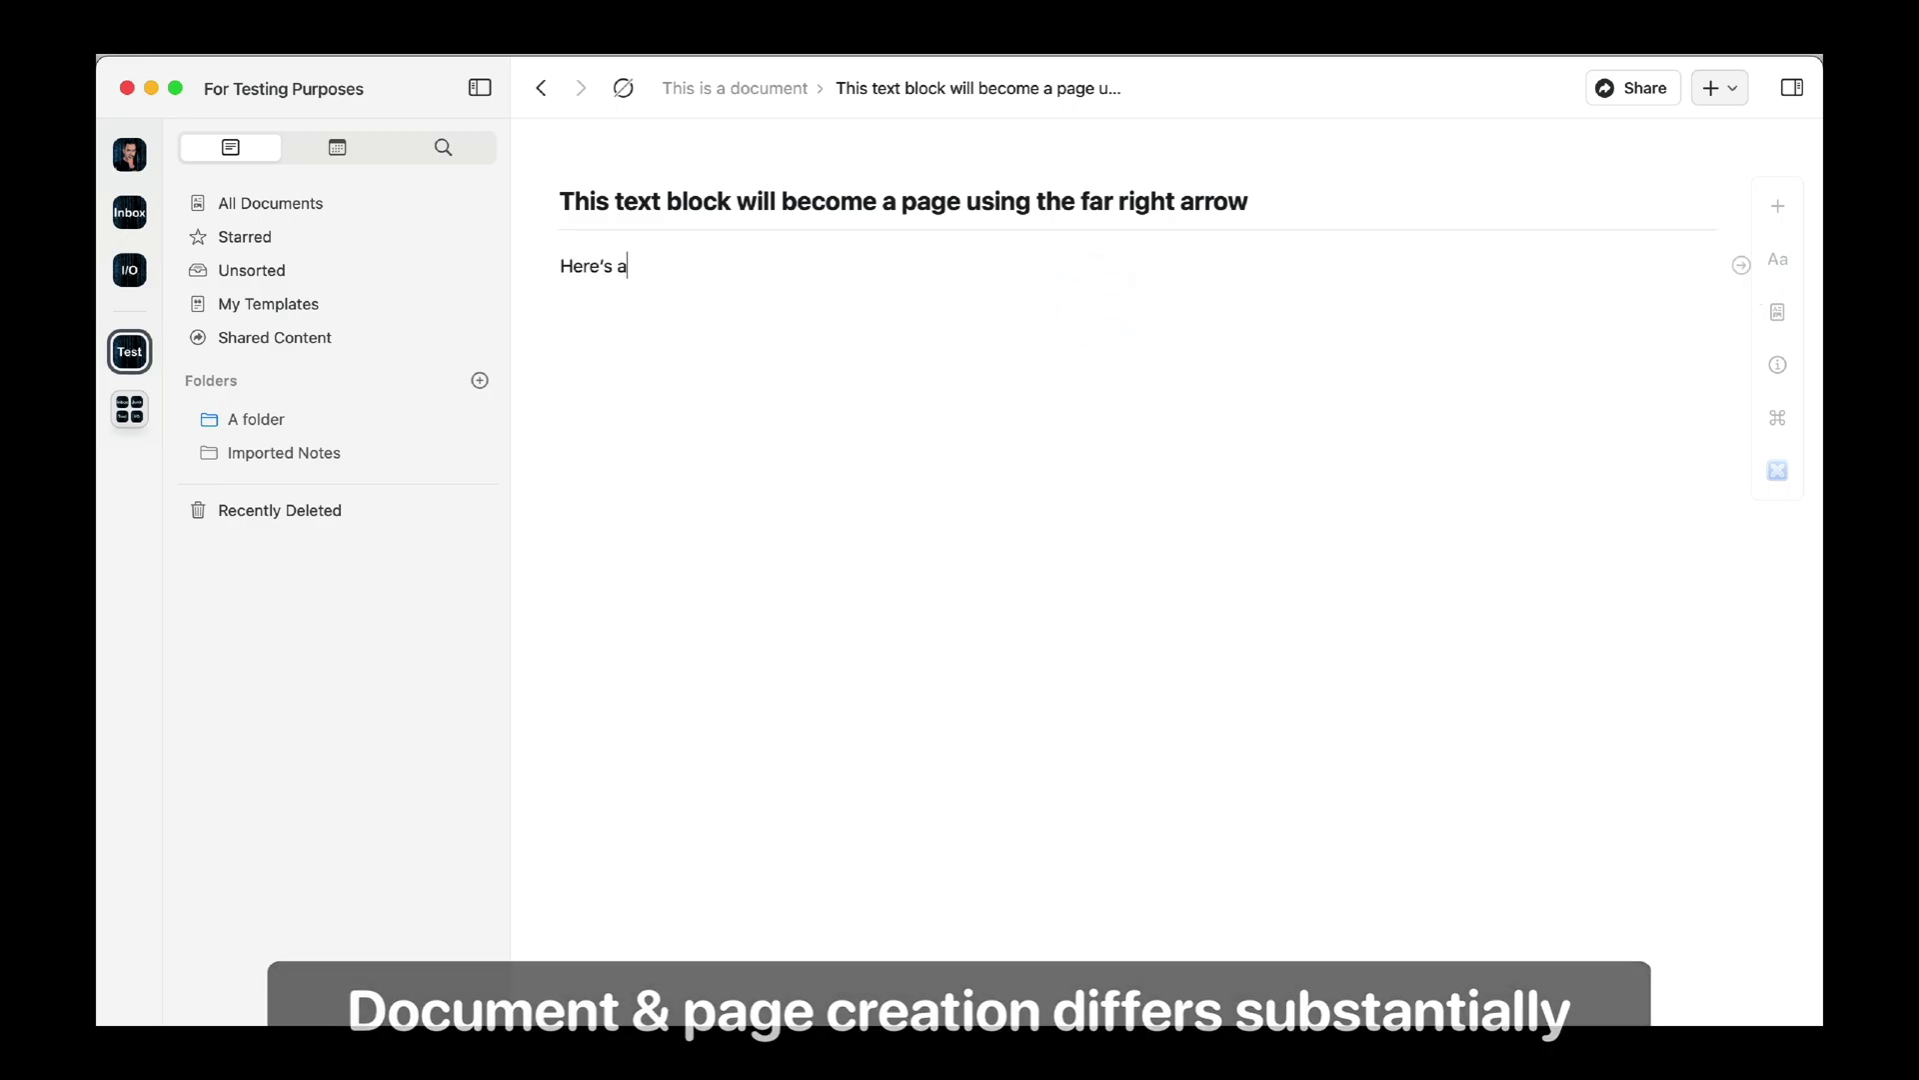
text(page. )
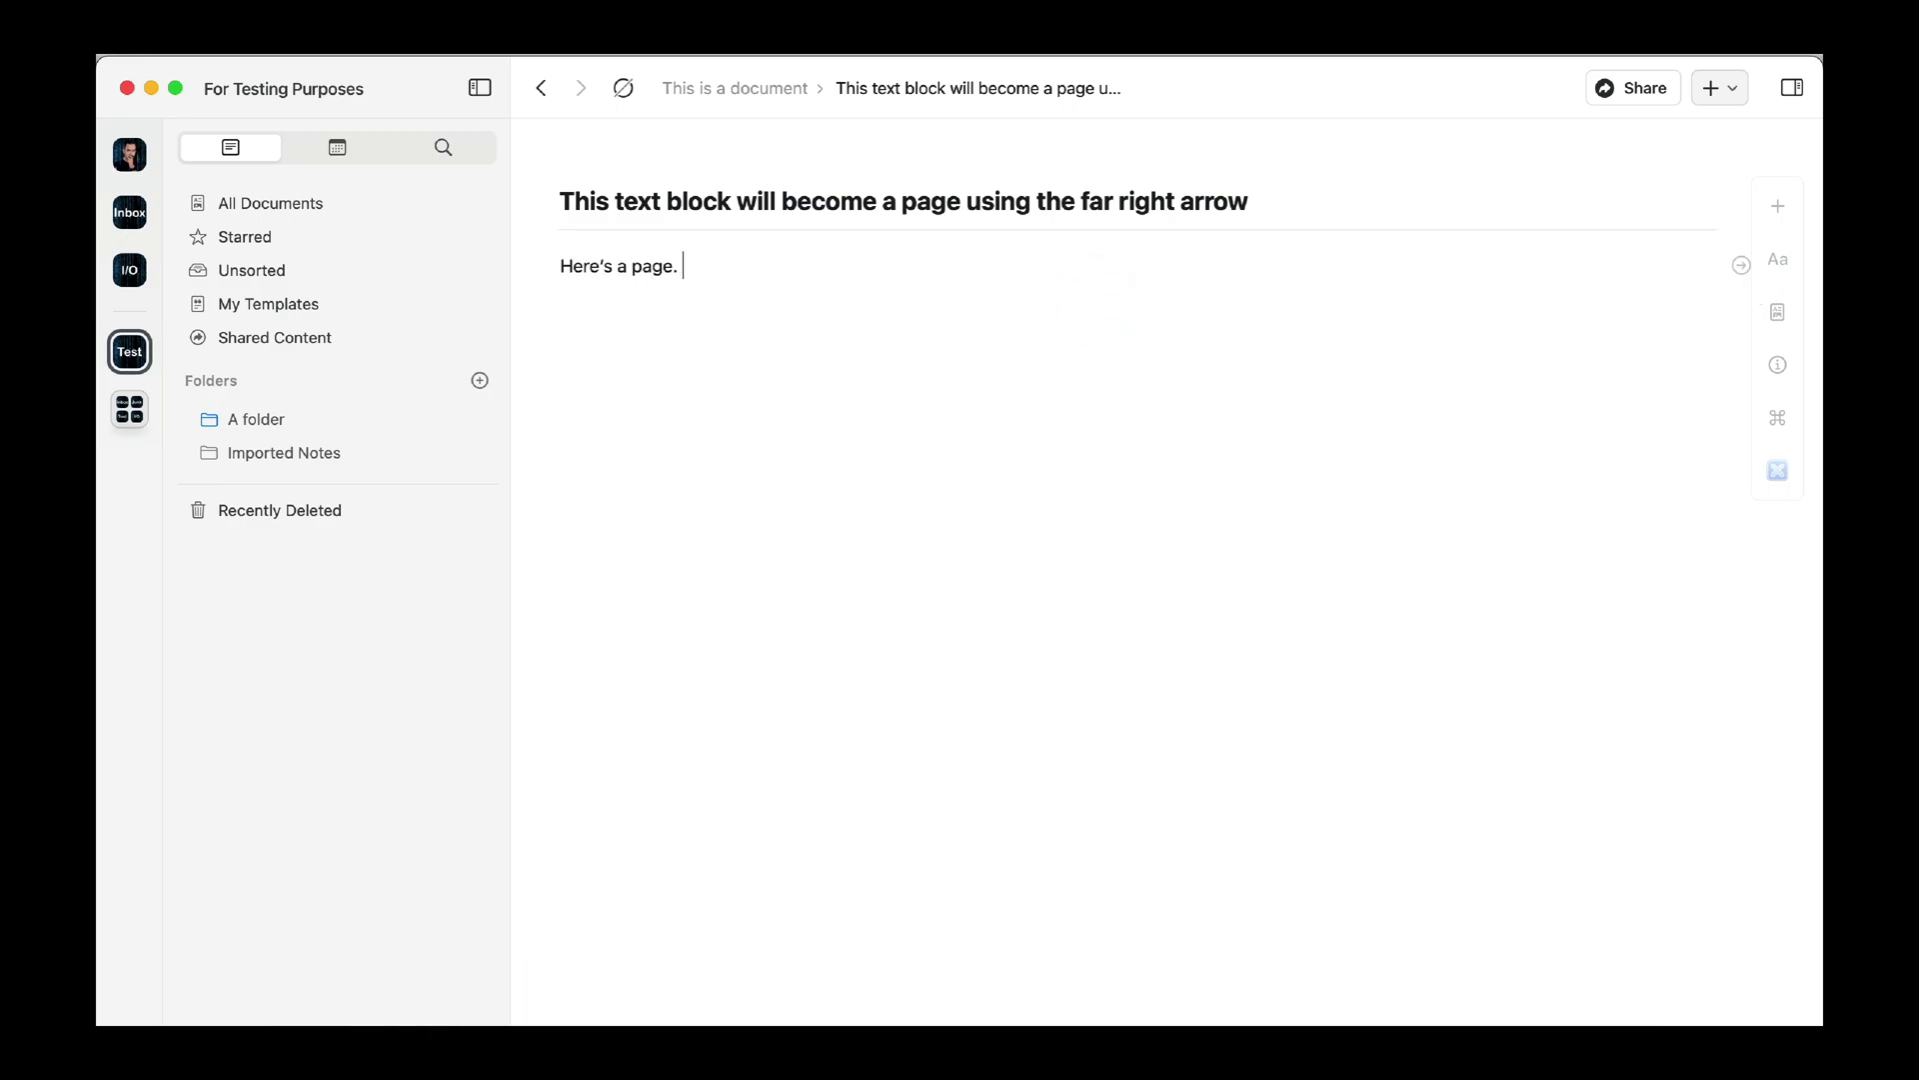
text(Let's add a page cover.)
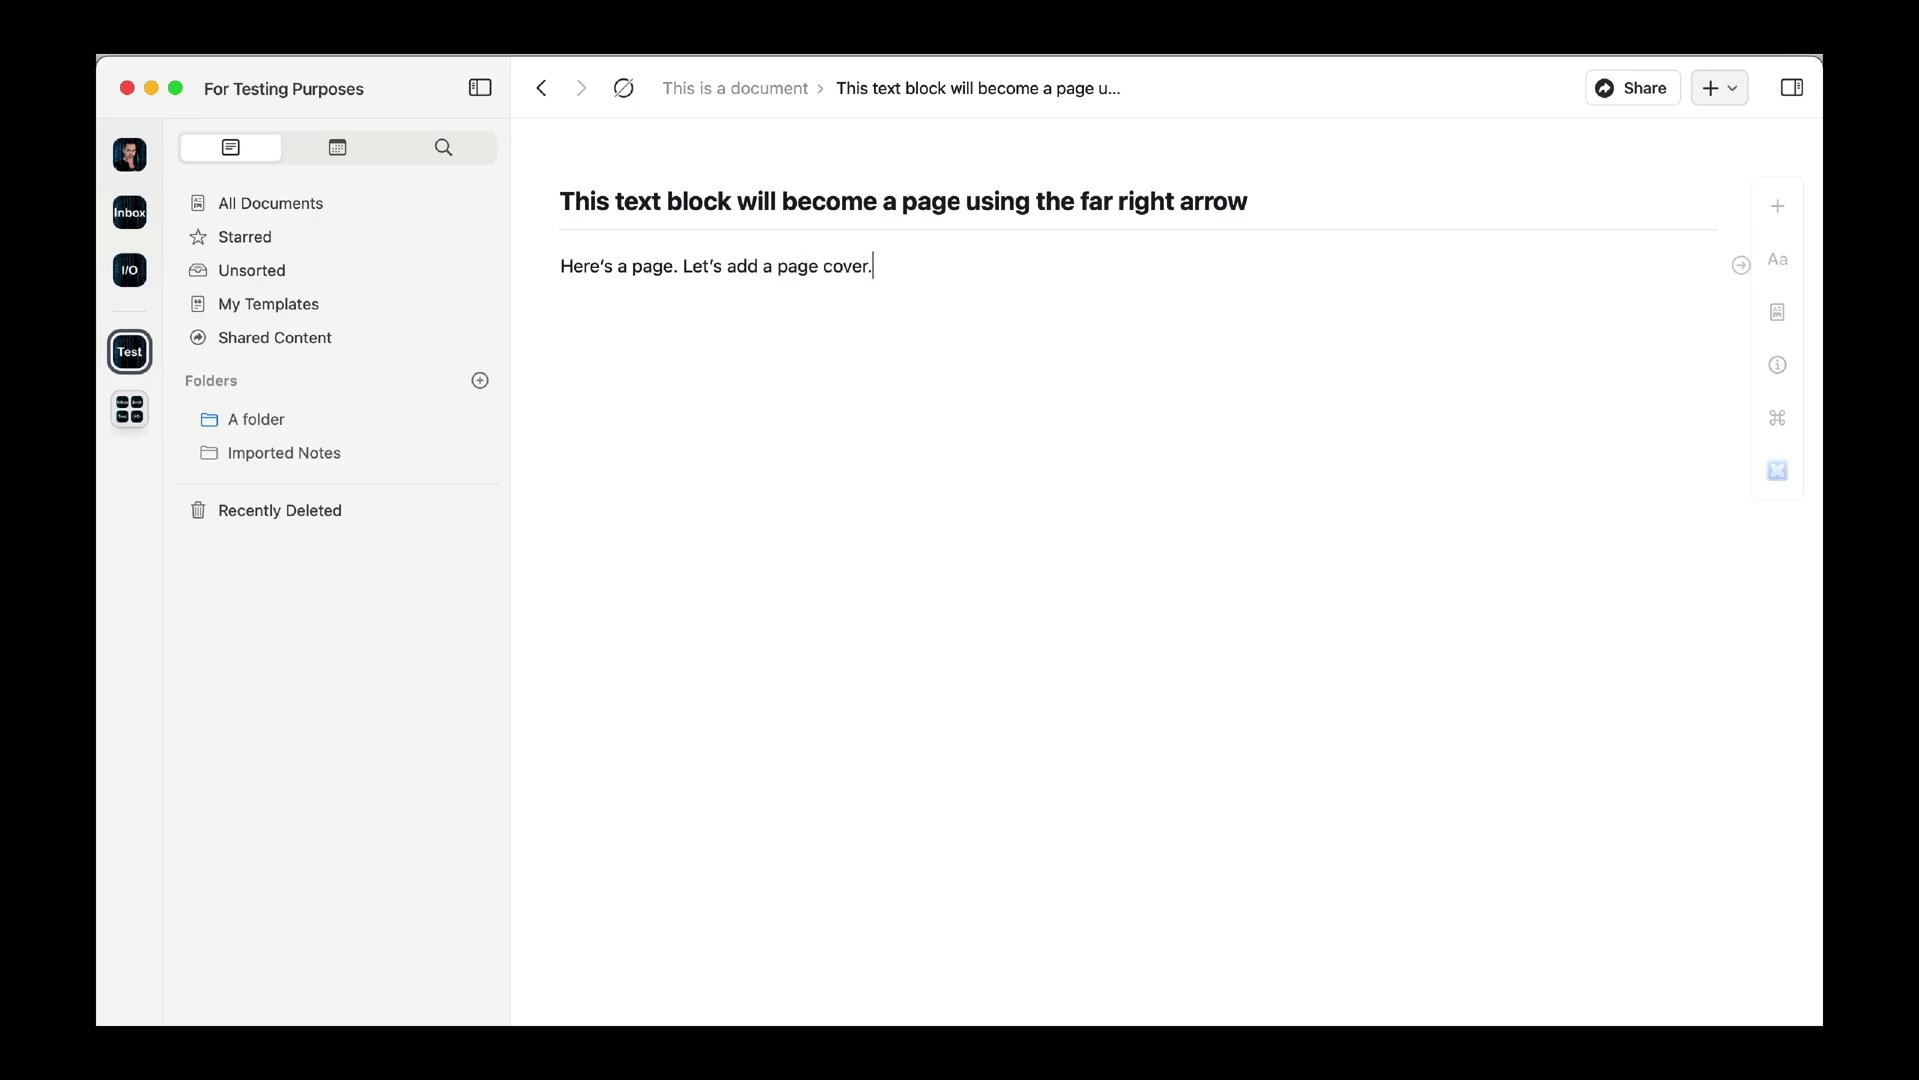
Add a cover image to the page, using the dark purple wave photo by Pawel Czerwinski from Unsplash
click(1777, 312)
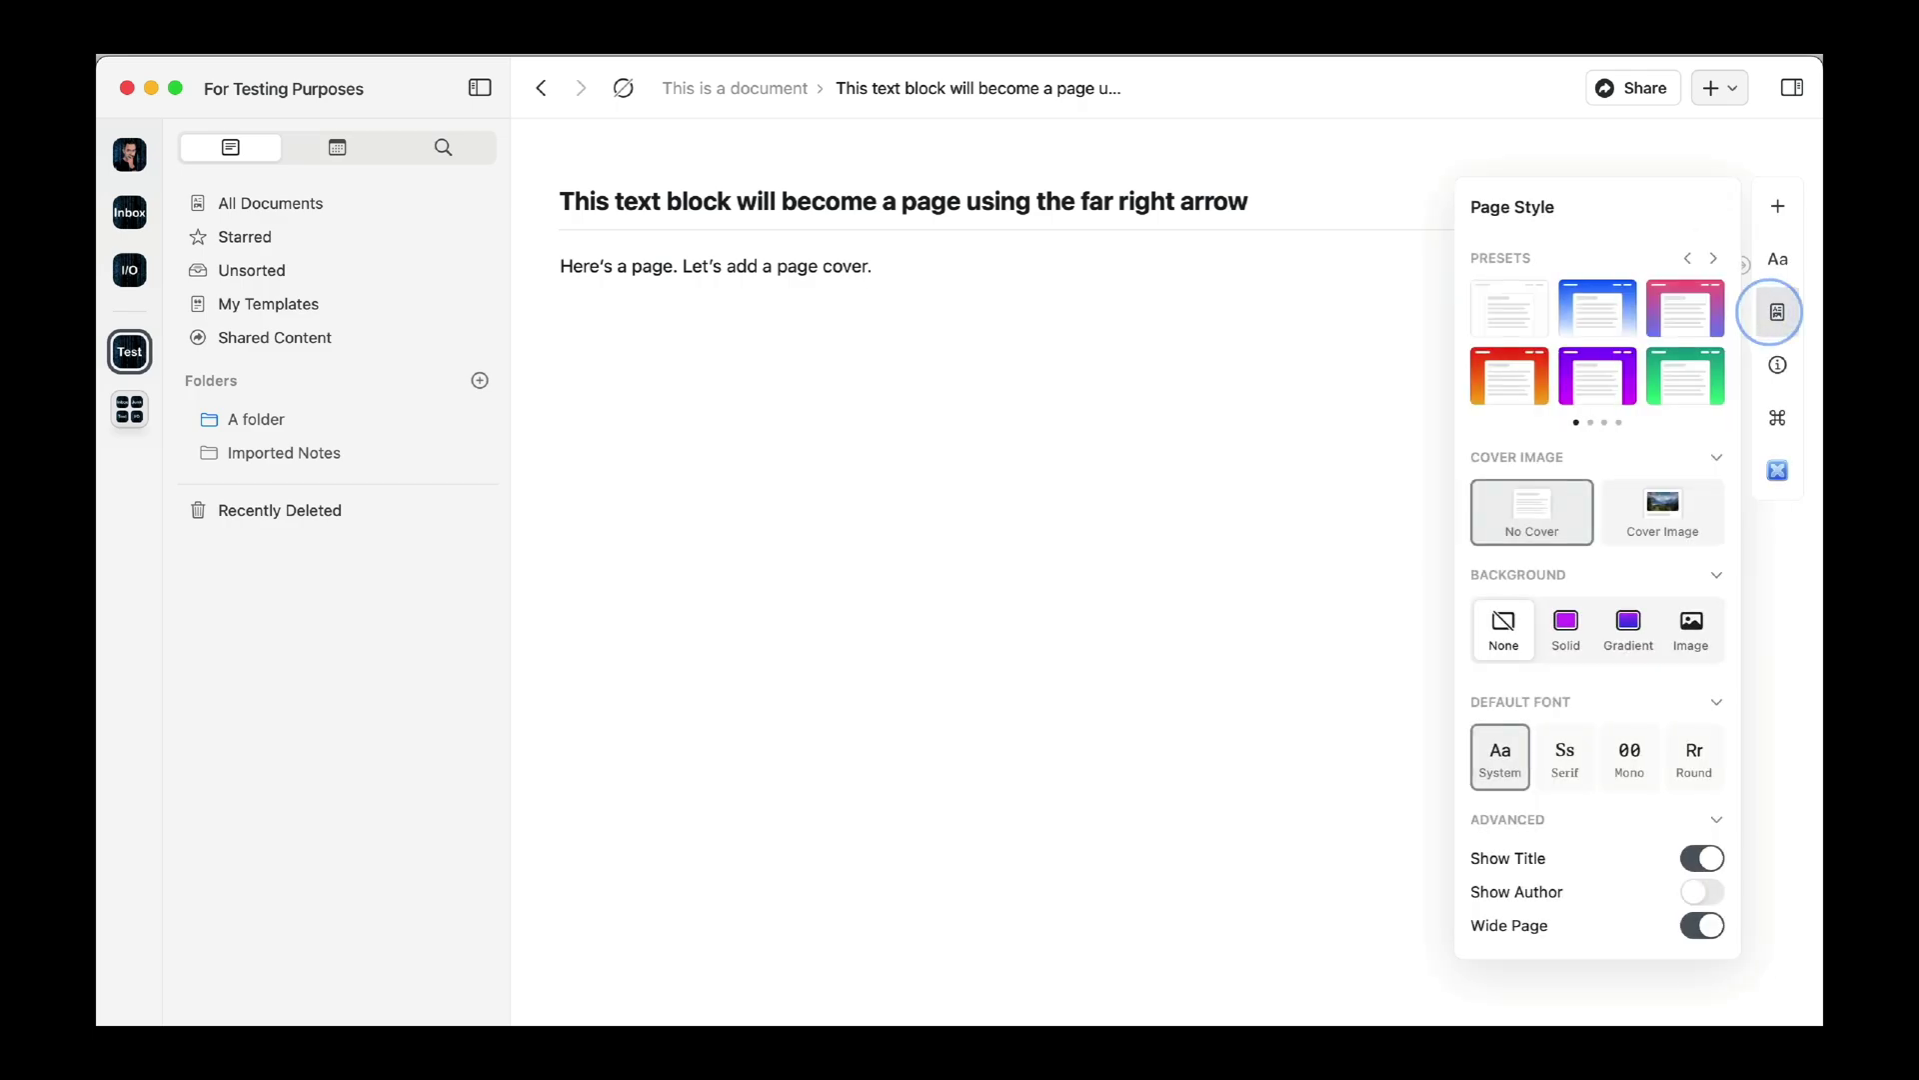
click(1662, 511)
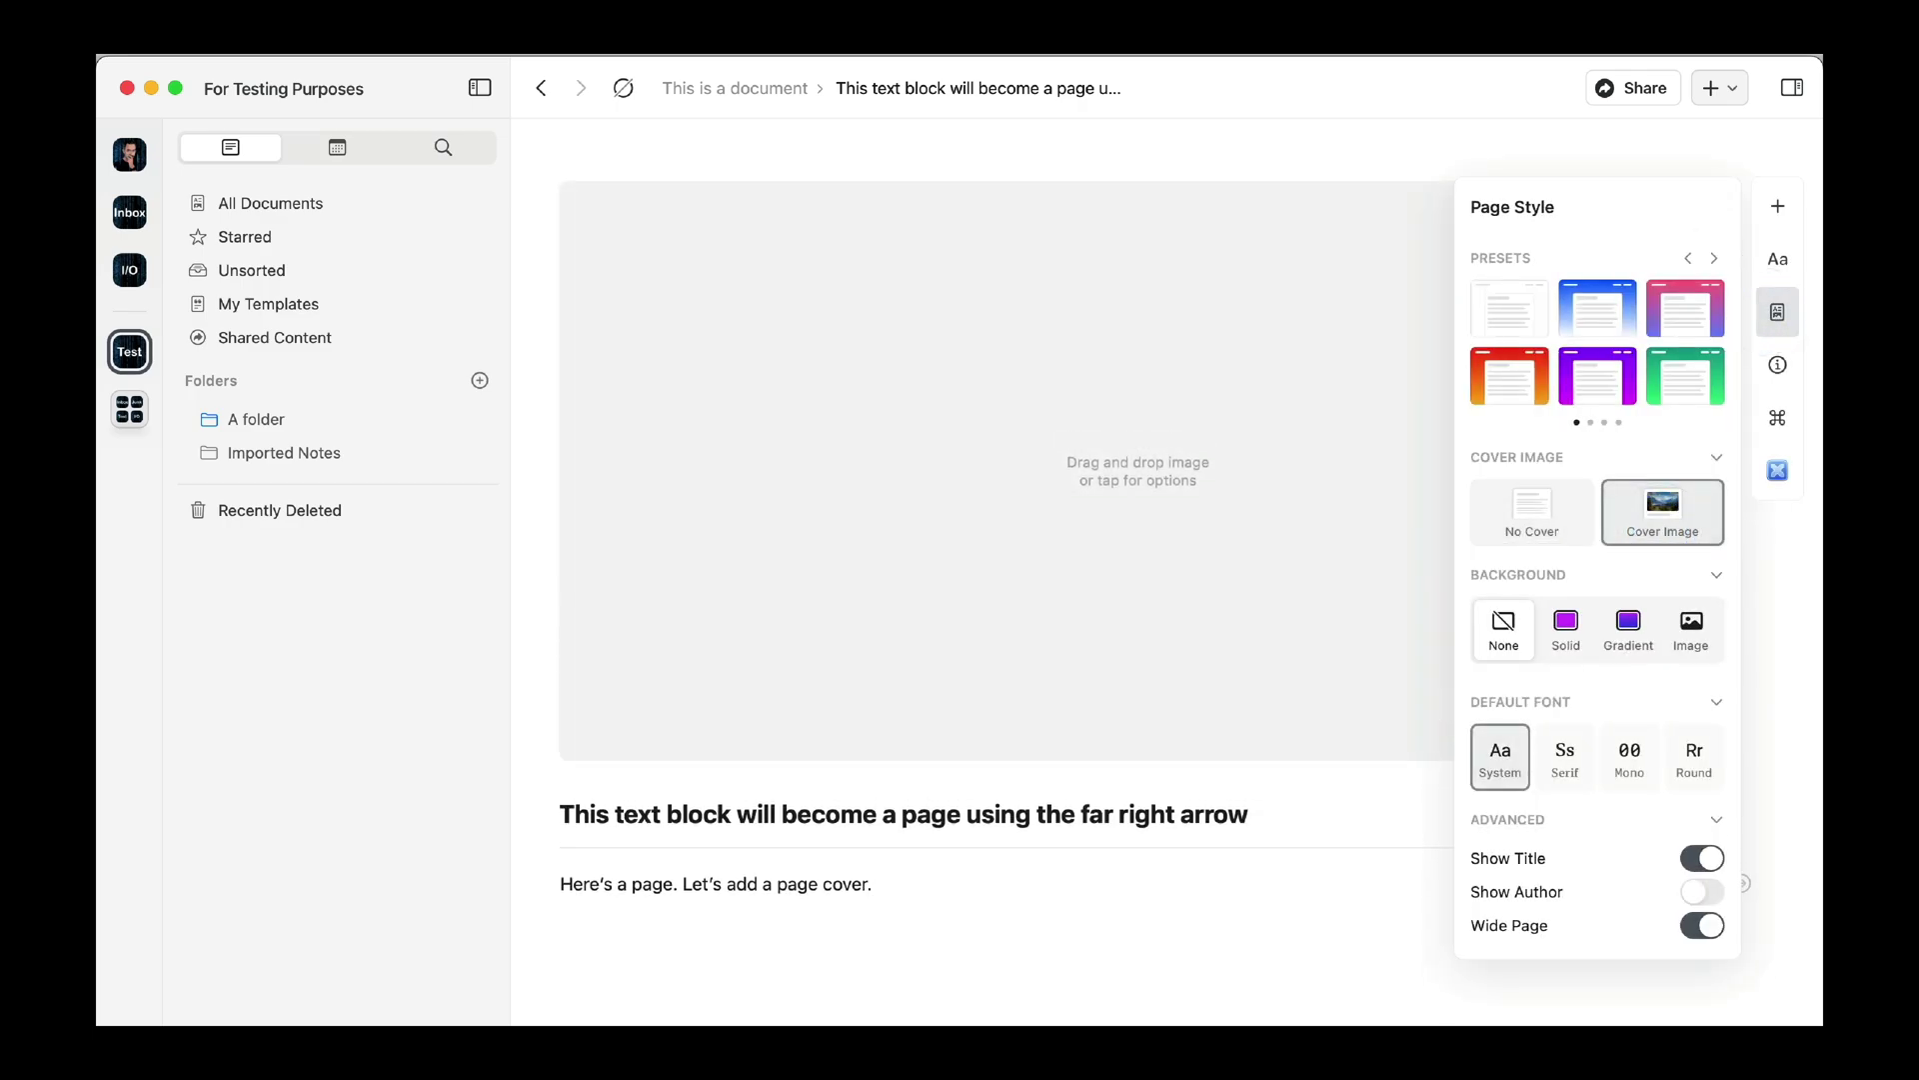
click(1402, 767)
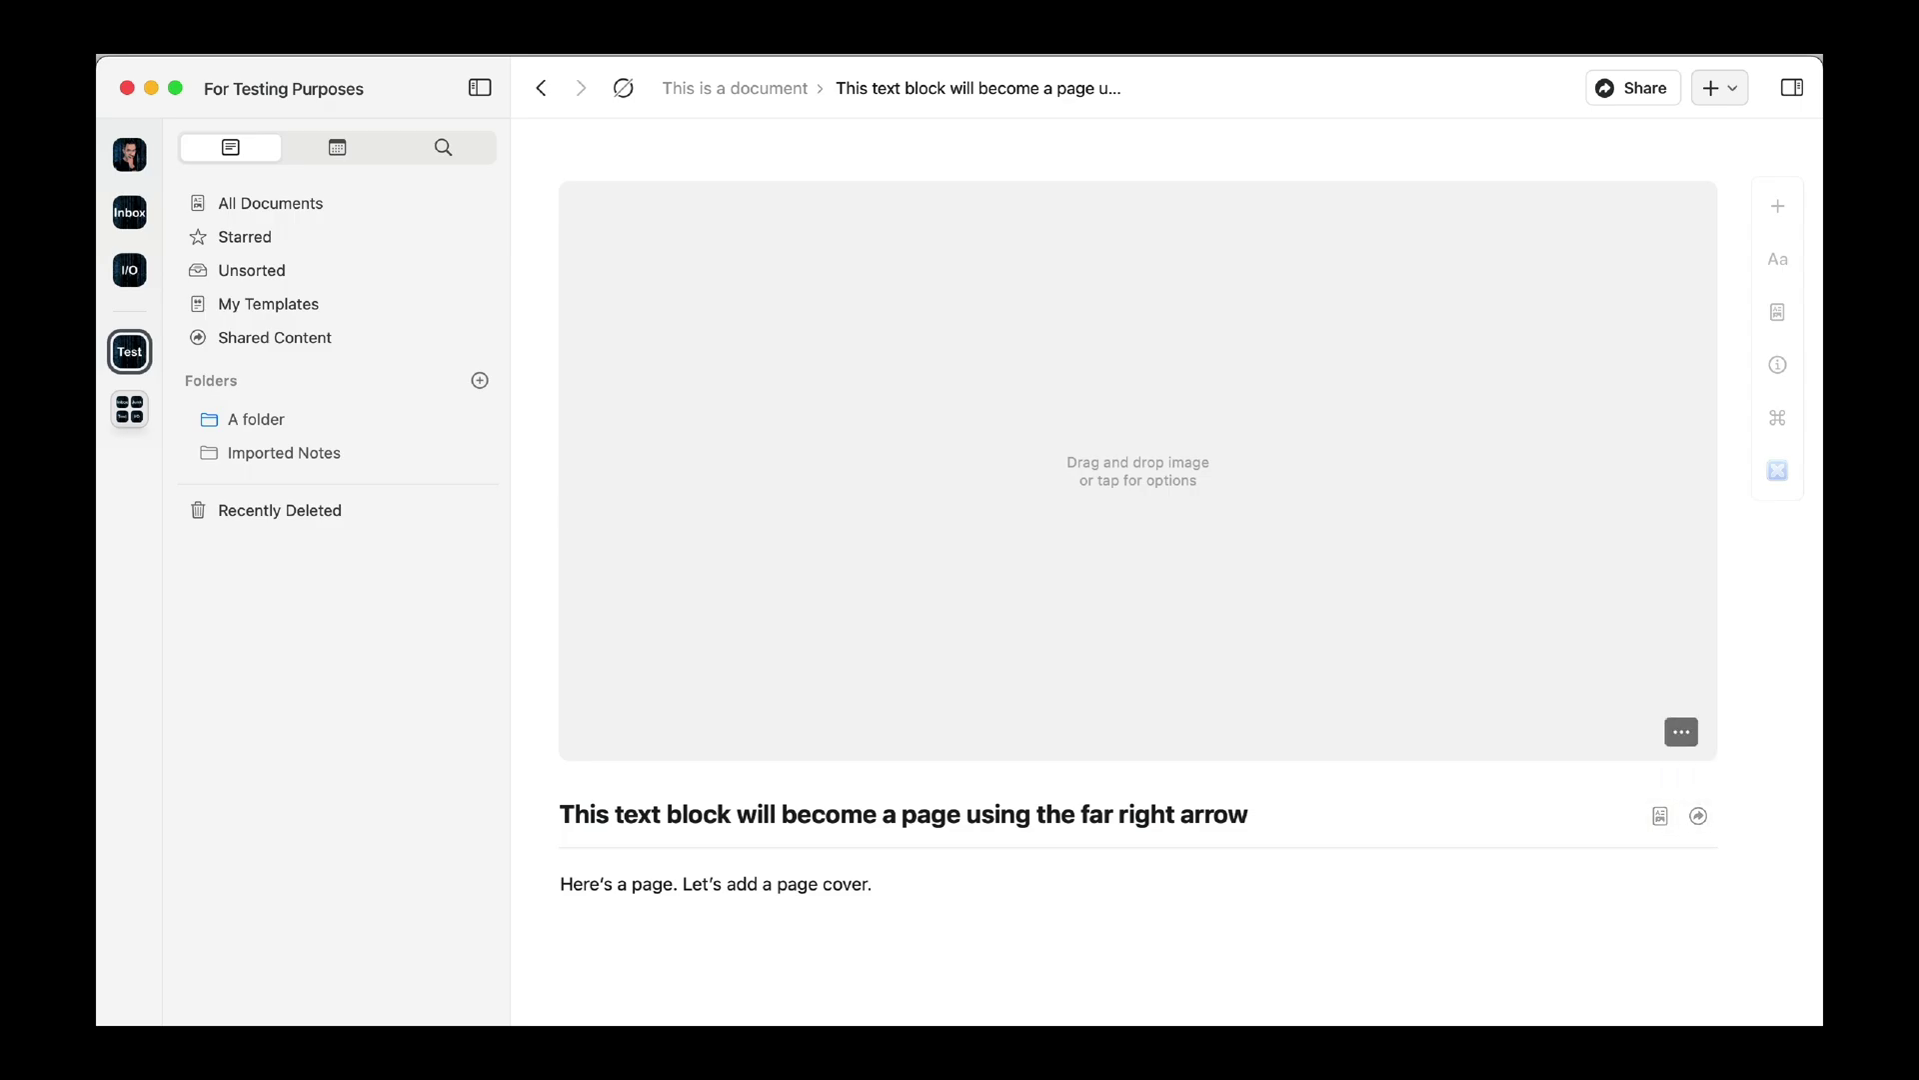
click(1681, 732)
click(1721, 793)
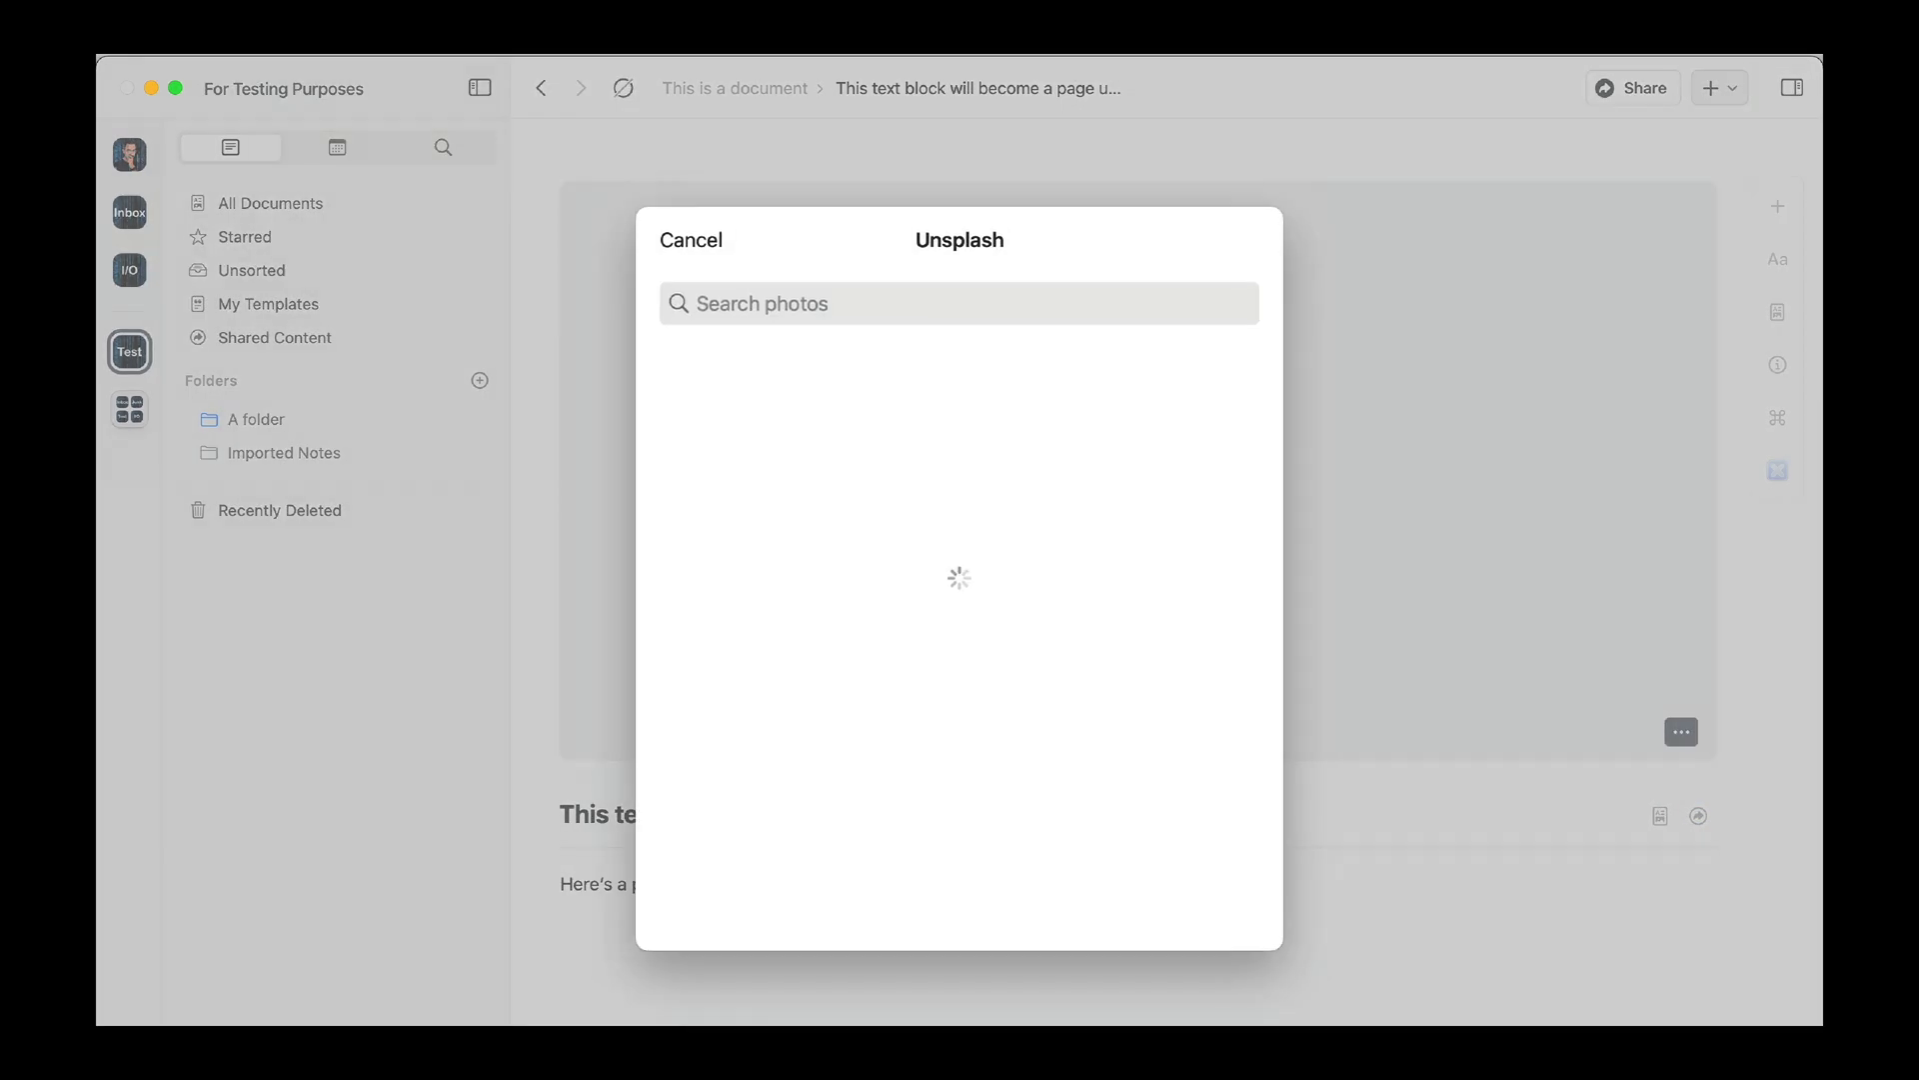
scroll(959, 645, down, 10)
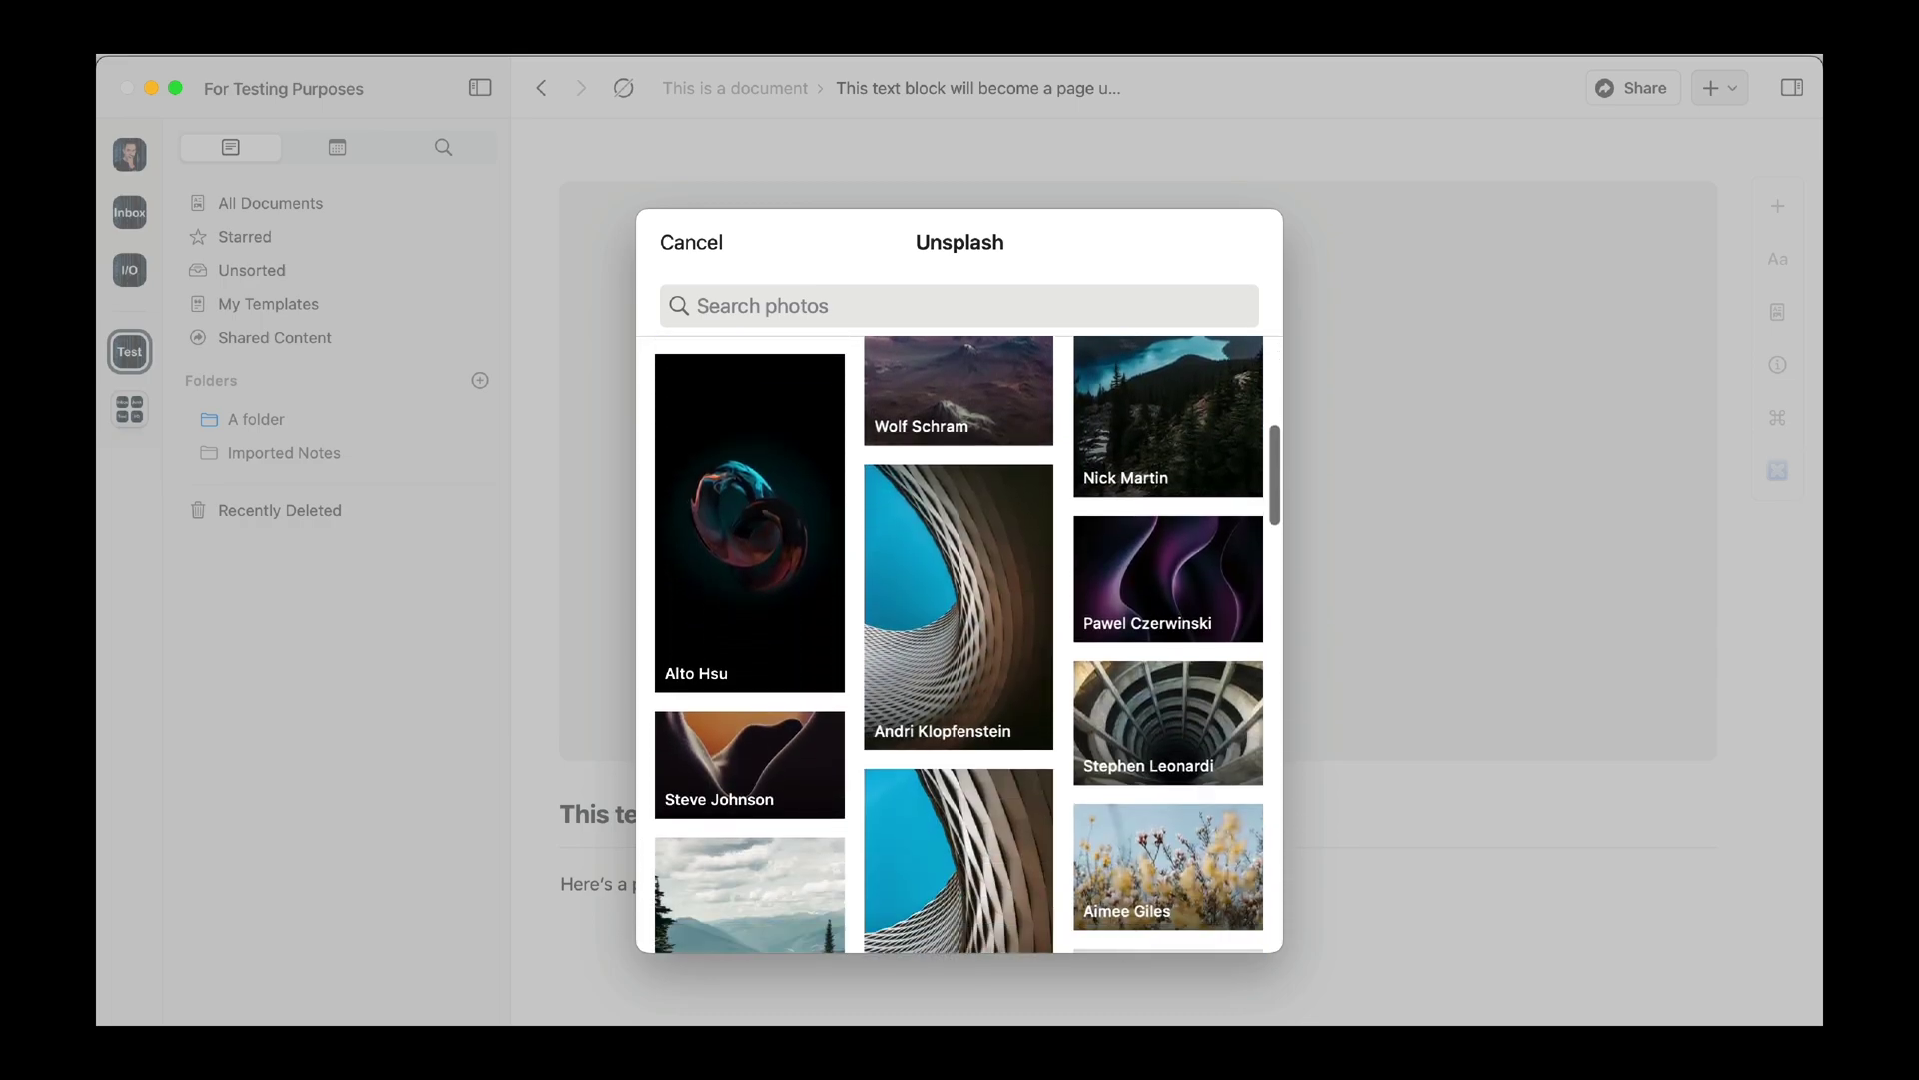
click(1167, 579)
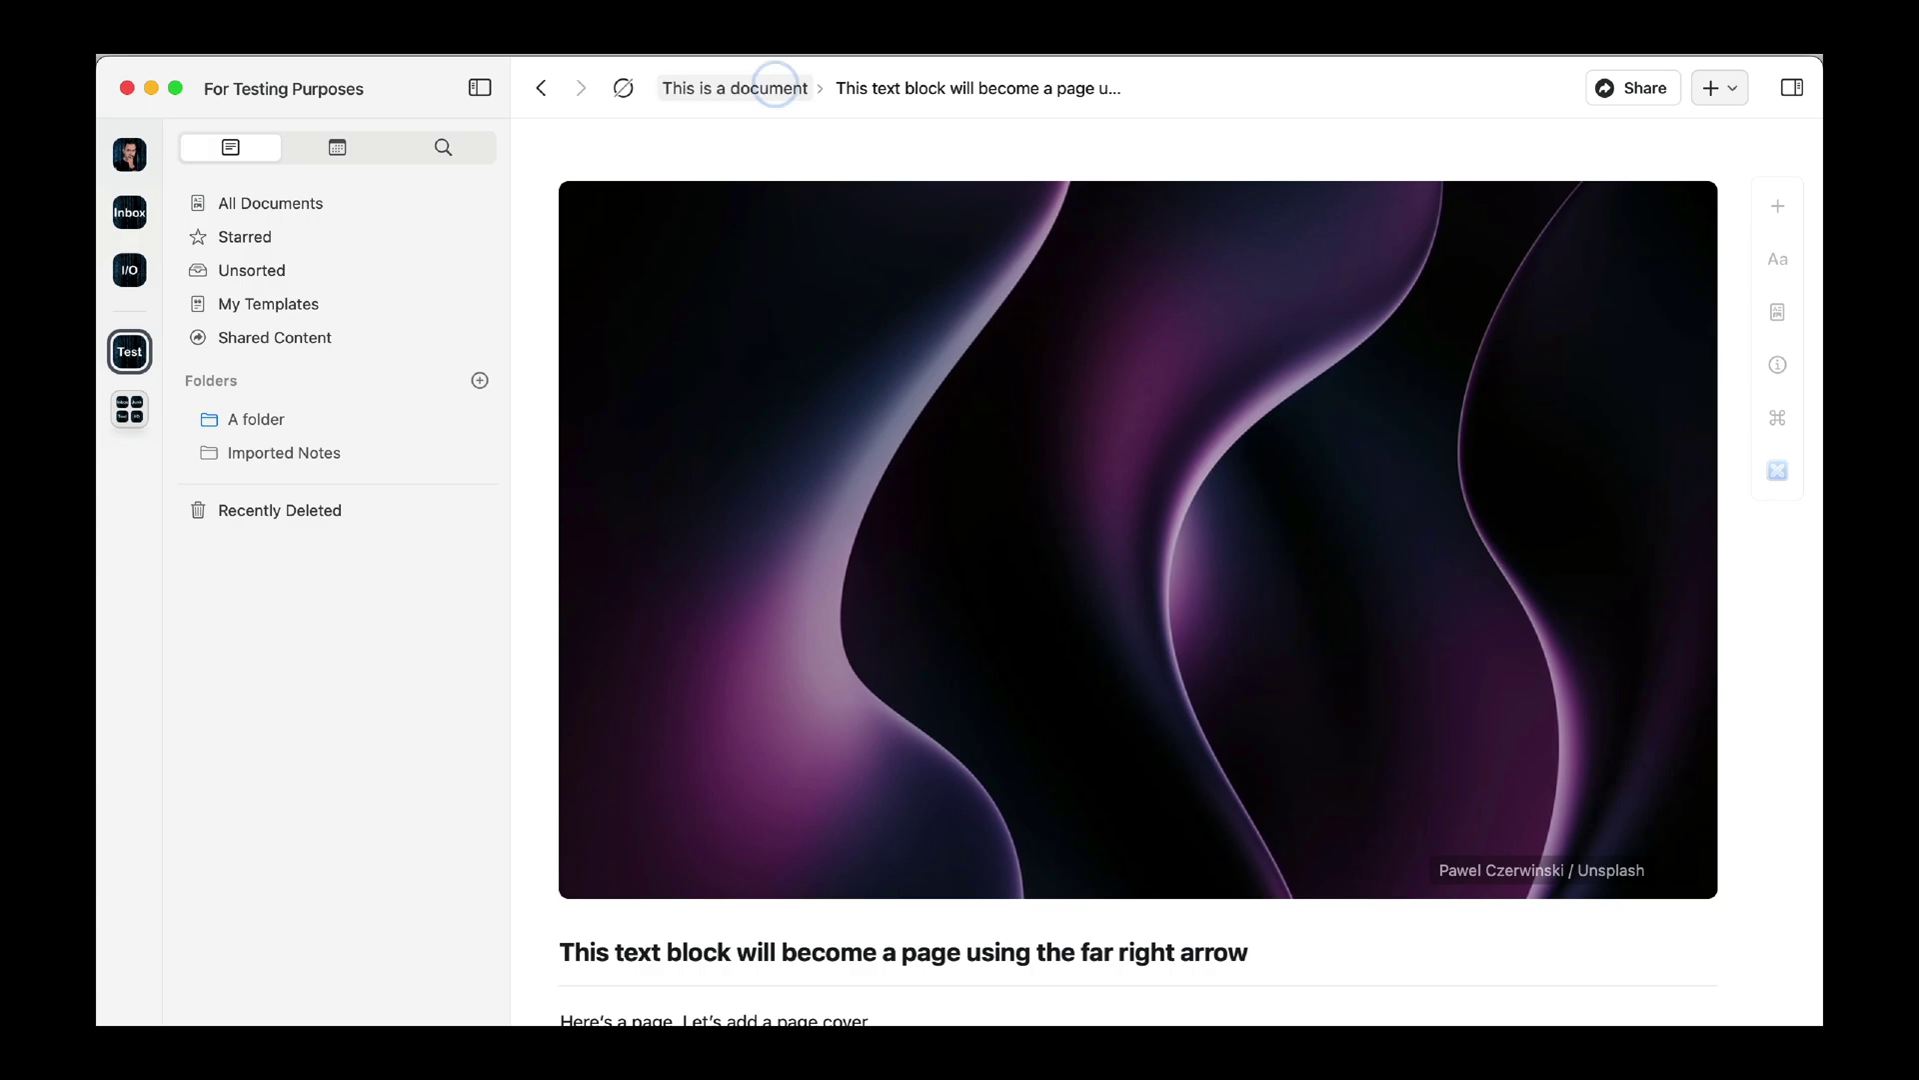
Return to "This is a document", select the subpage block and apply the Page group style to it
click(772, 88)
click(1071, 270)
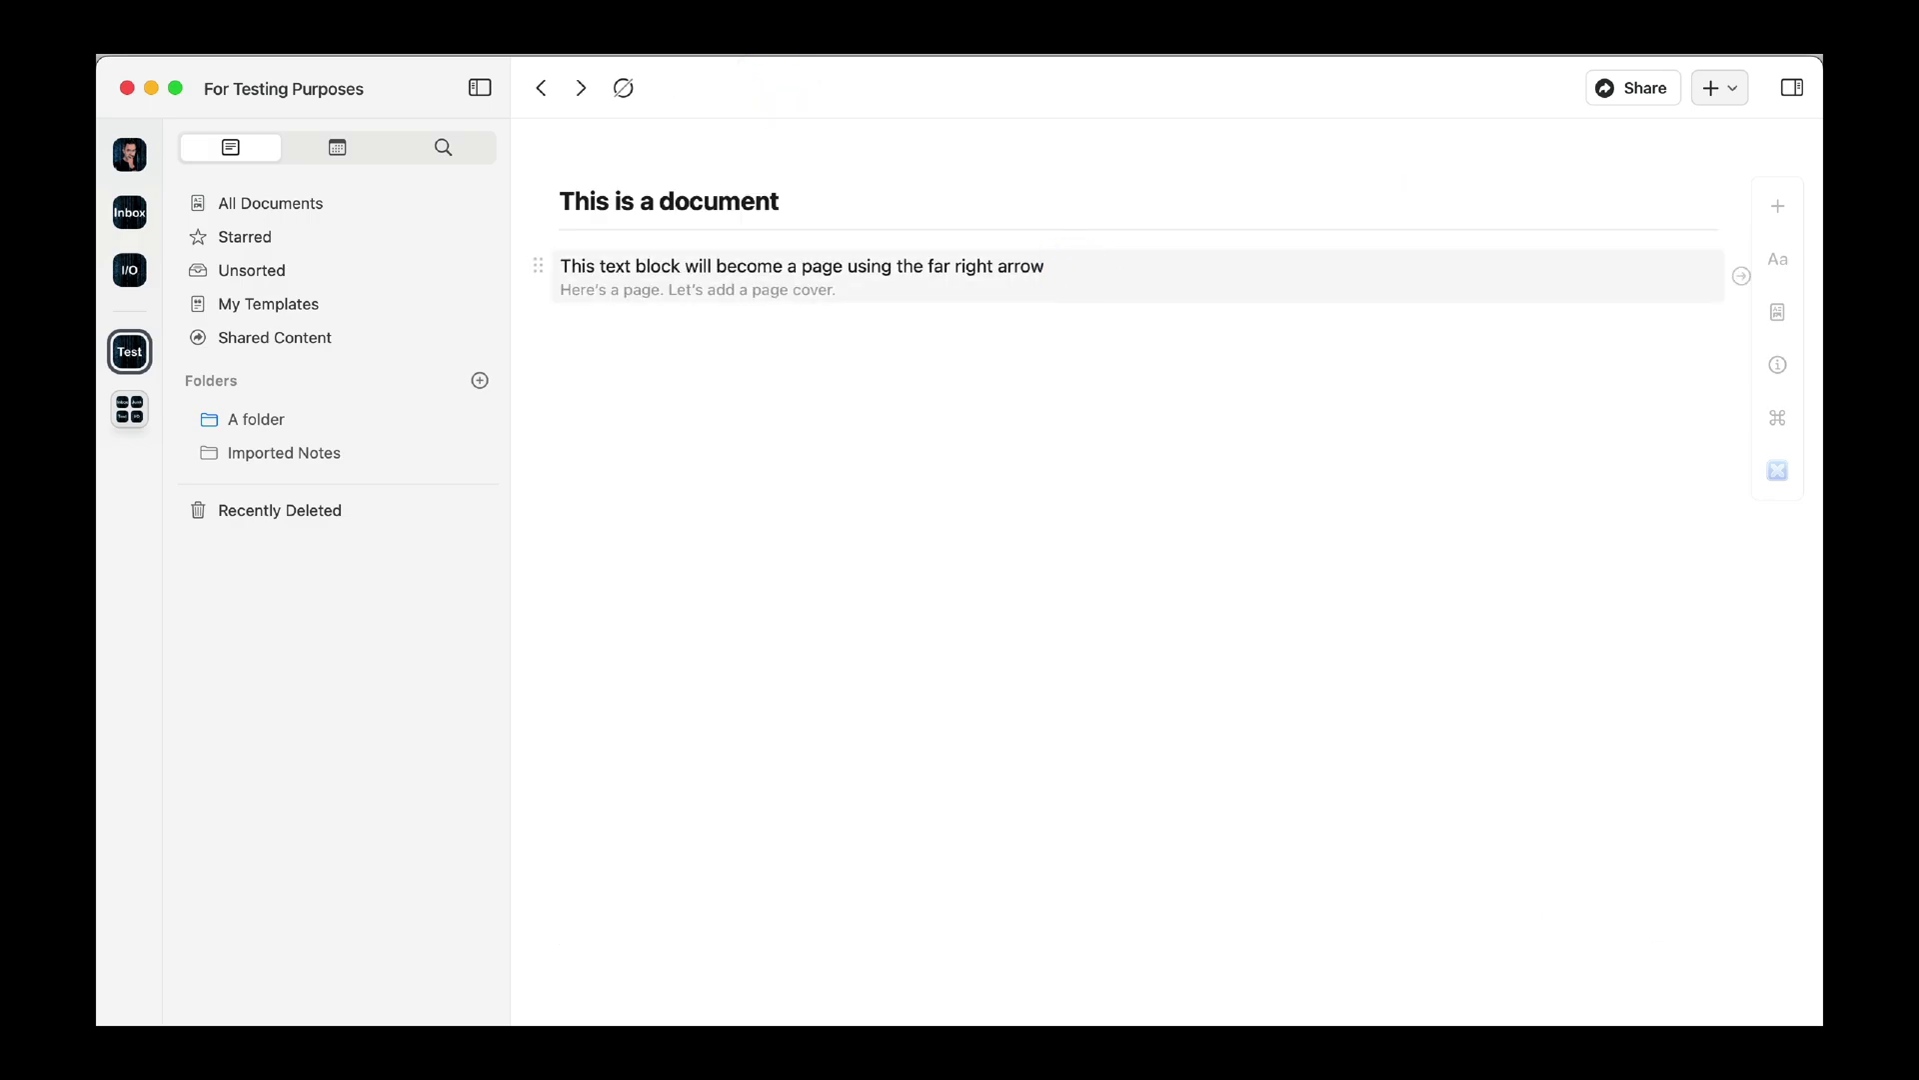
click(1778, 259)
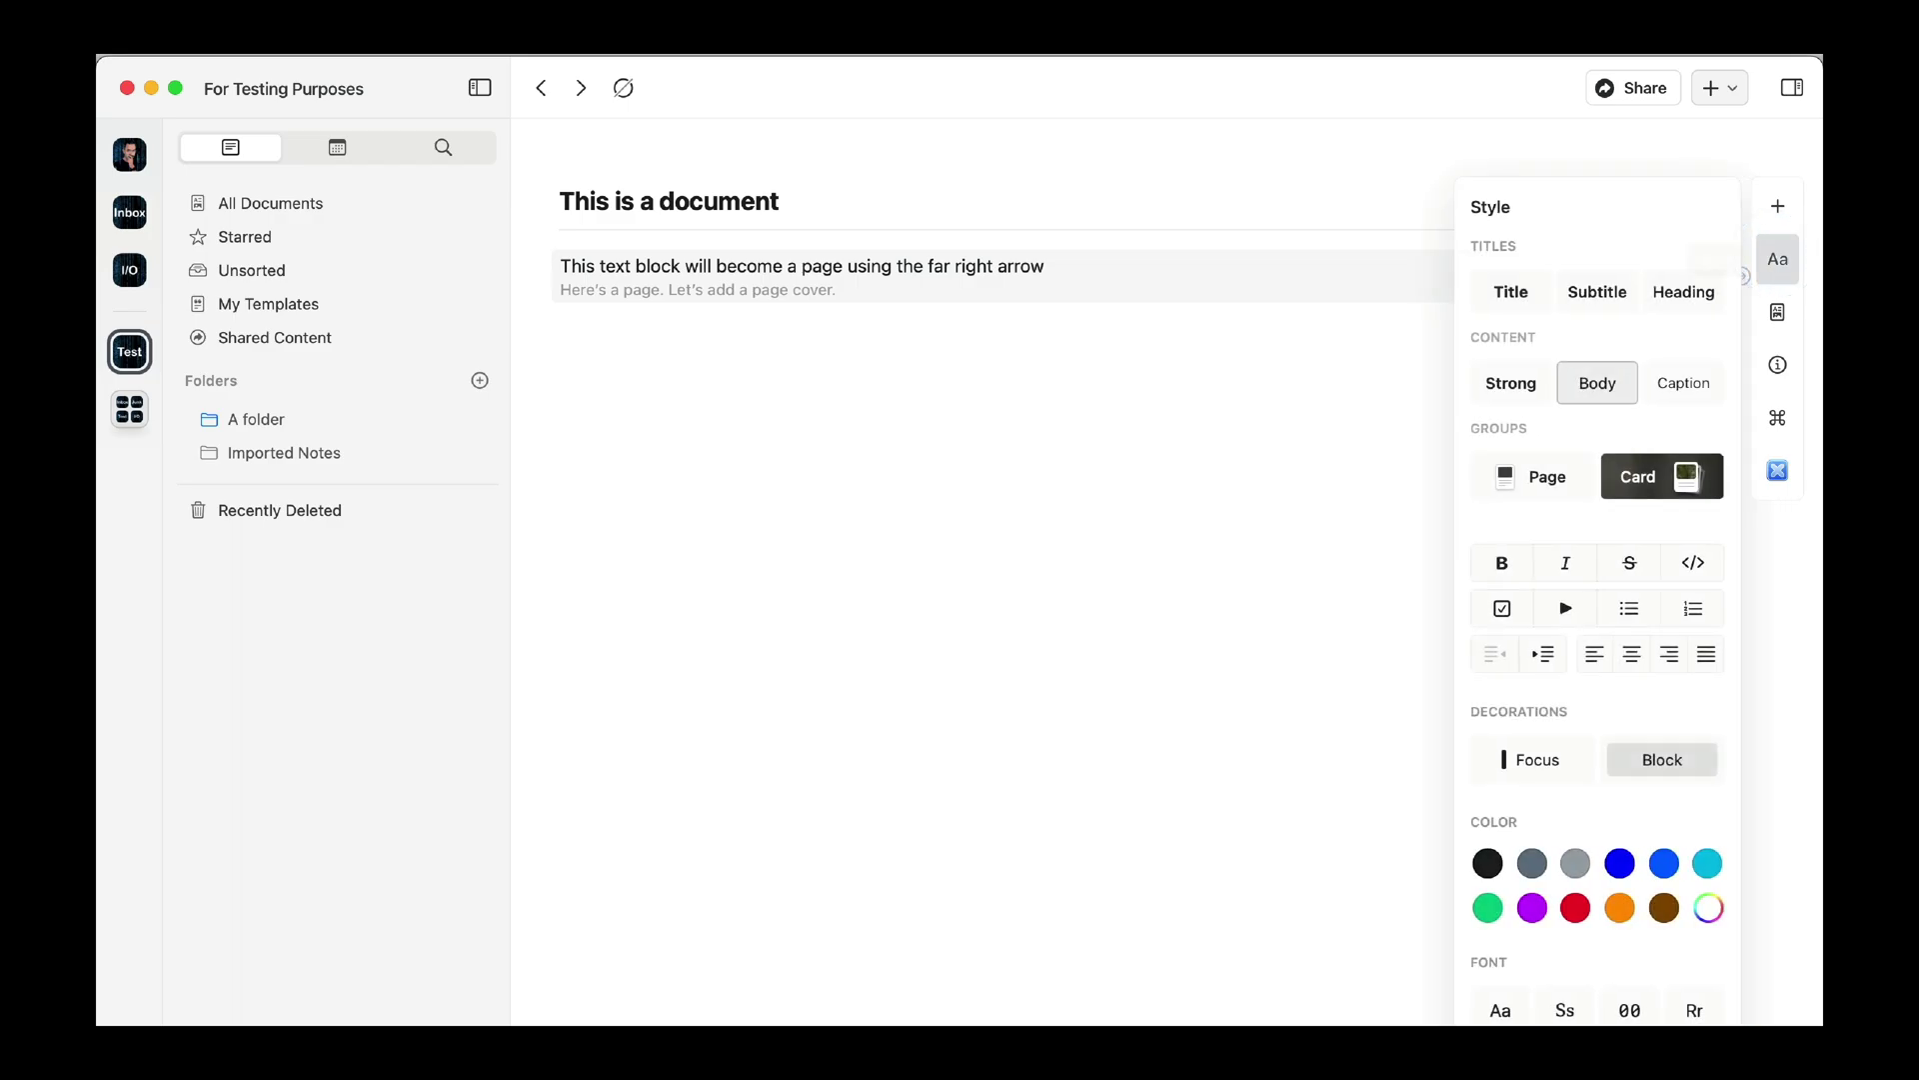
click(1534, 476)
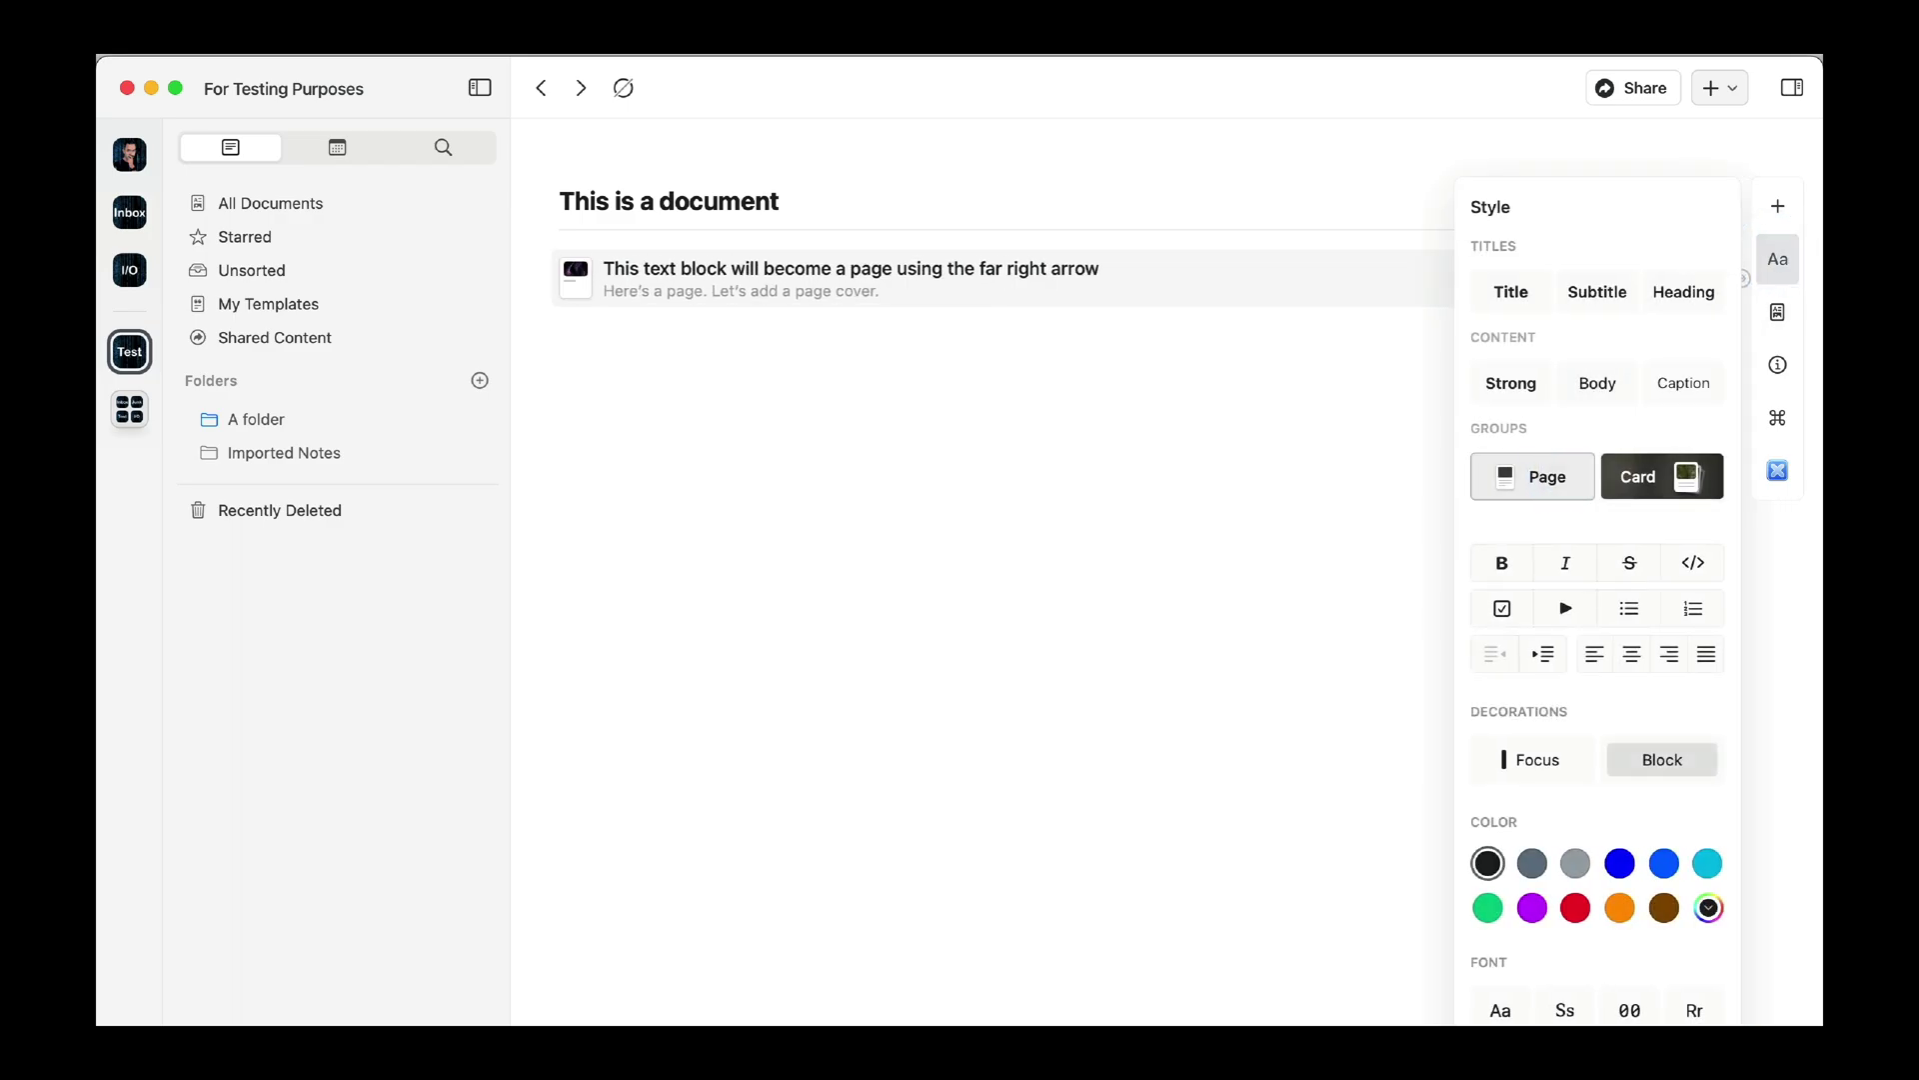
Change the subpage block to a Card with the second layout, showing the title above the cover image, in the Modern font style
click(1663, 476)
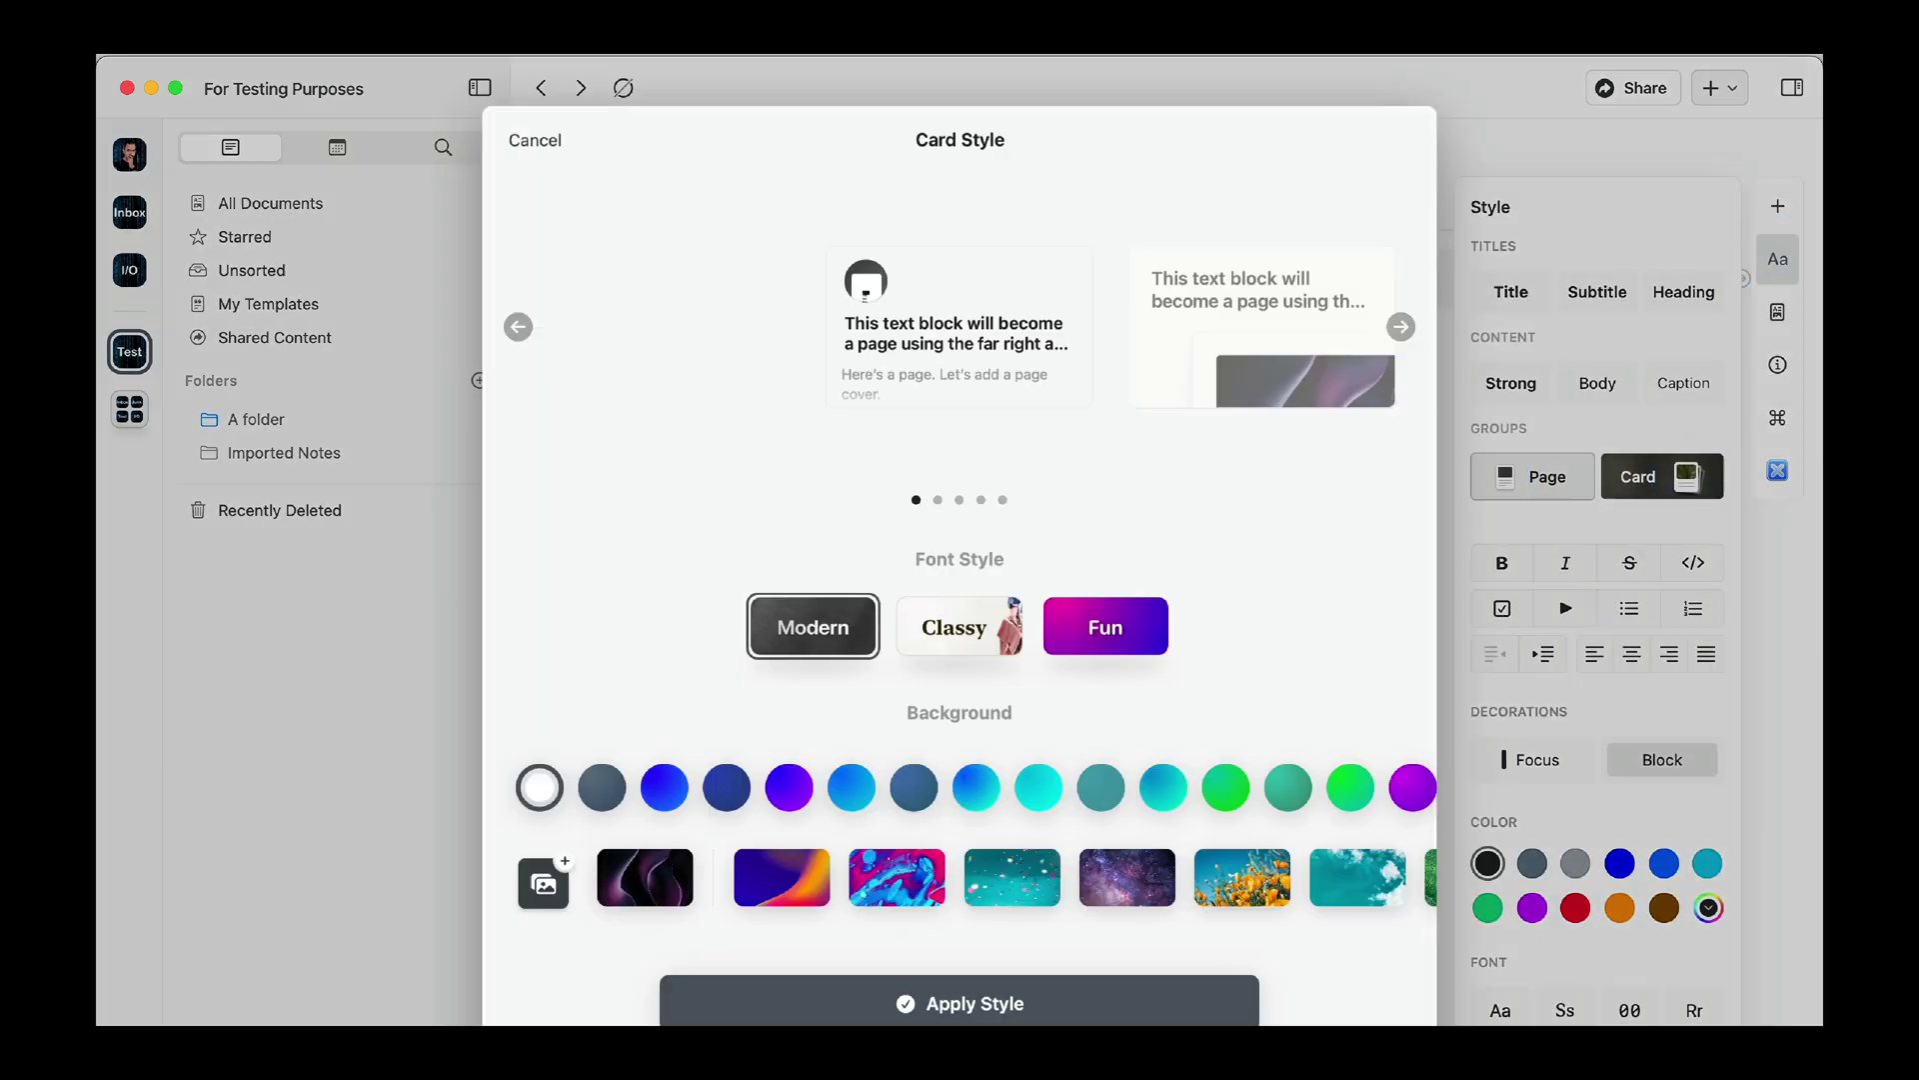
click(1400, 322)
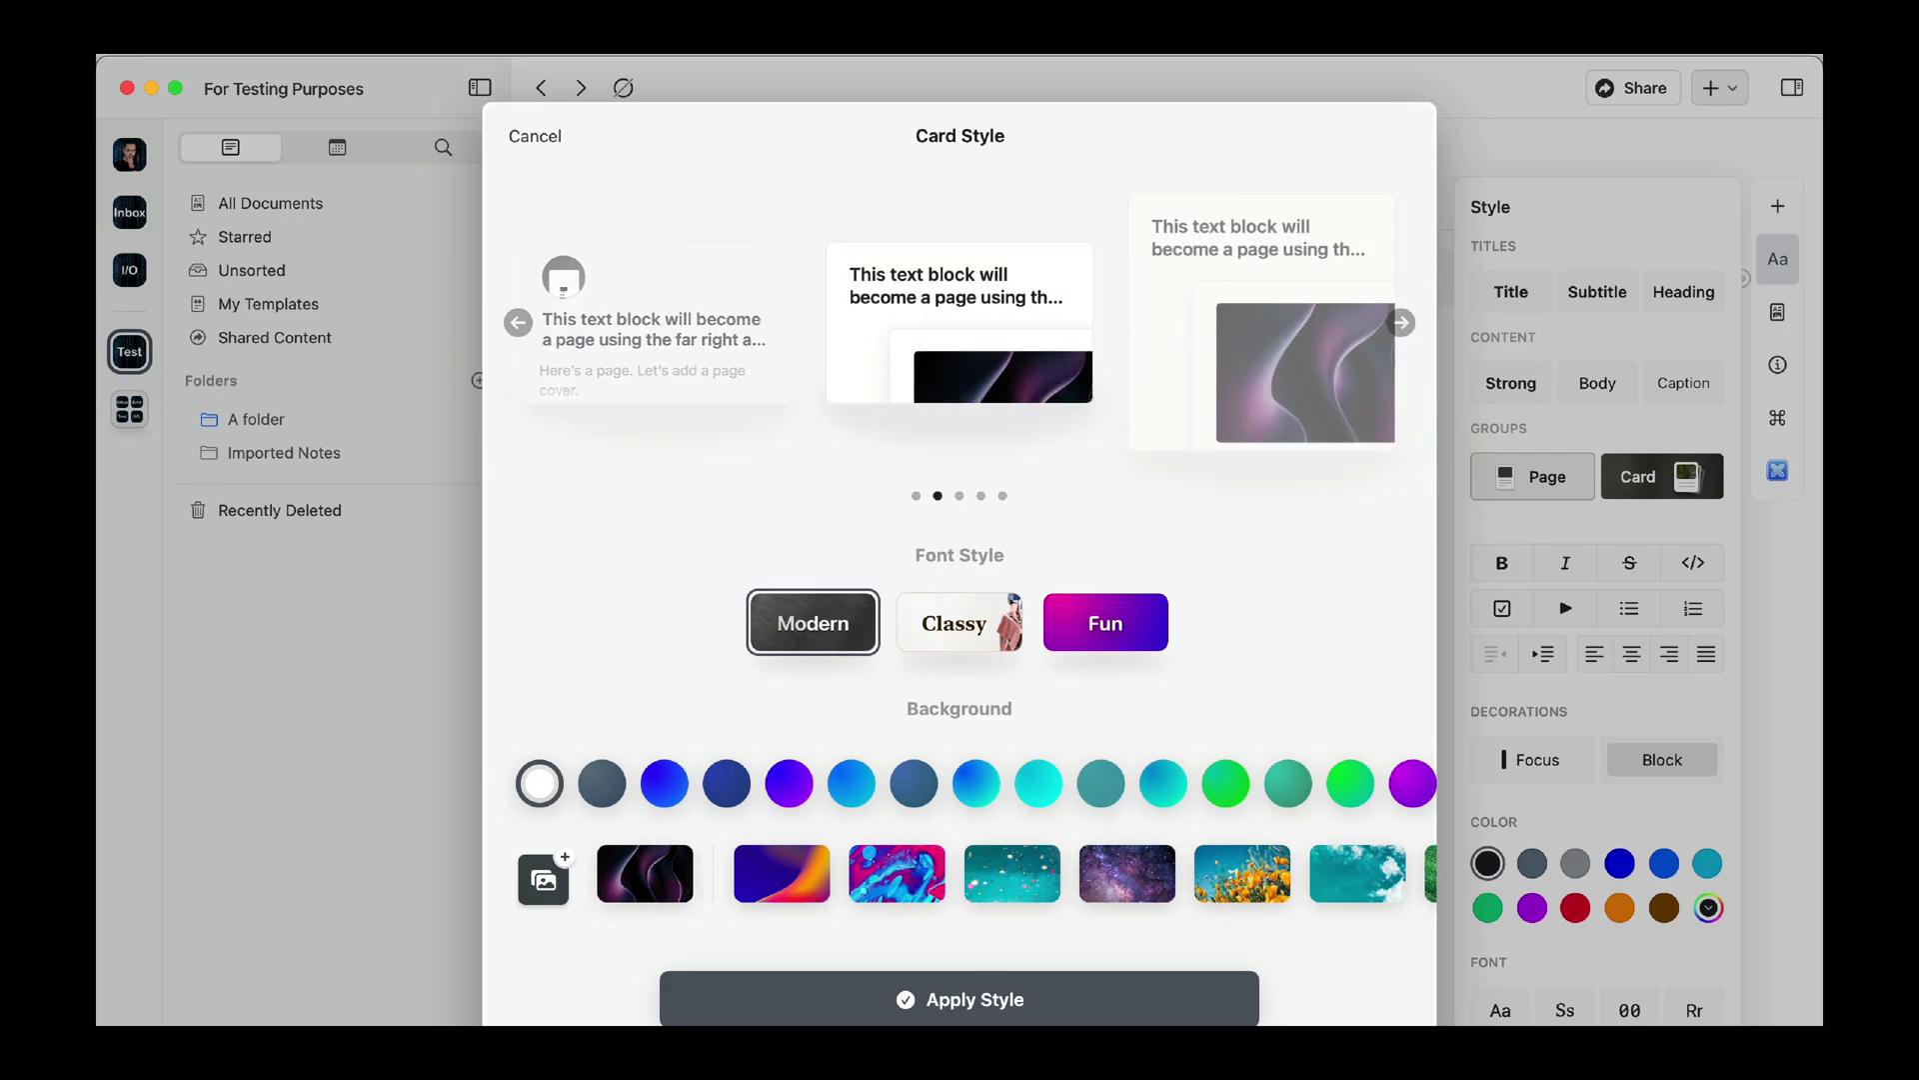
click(974, 1005)
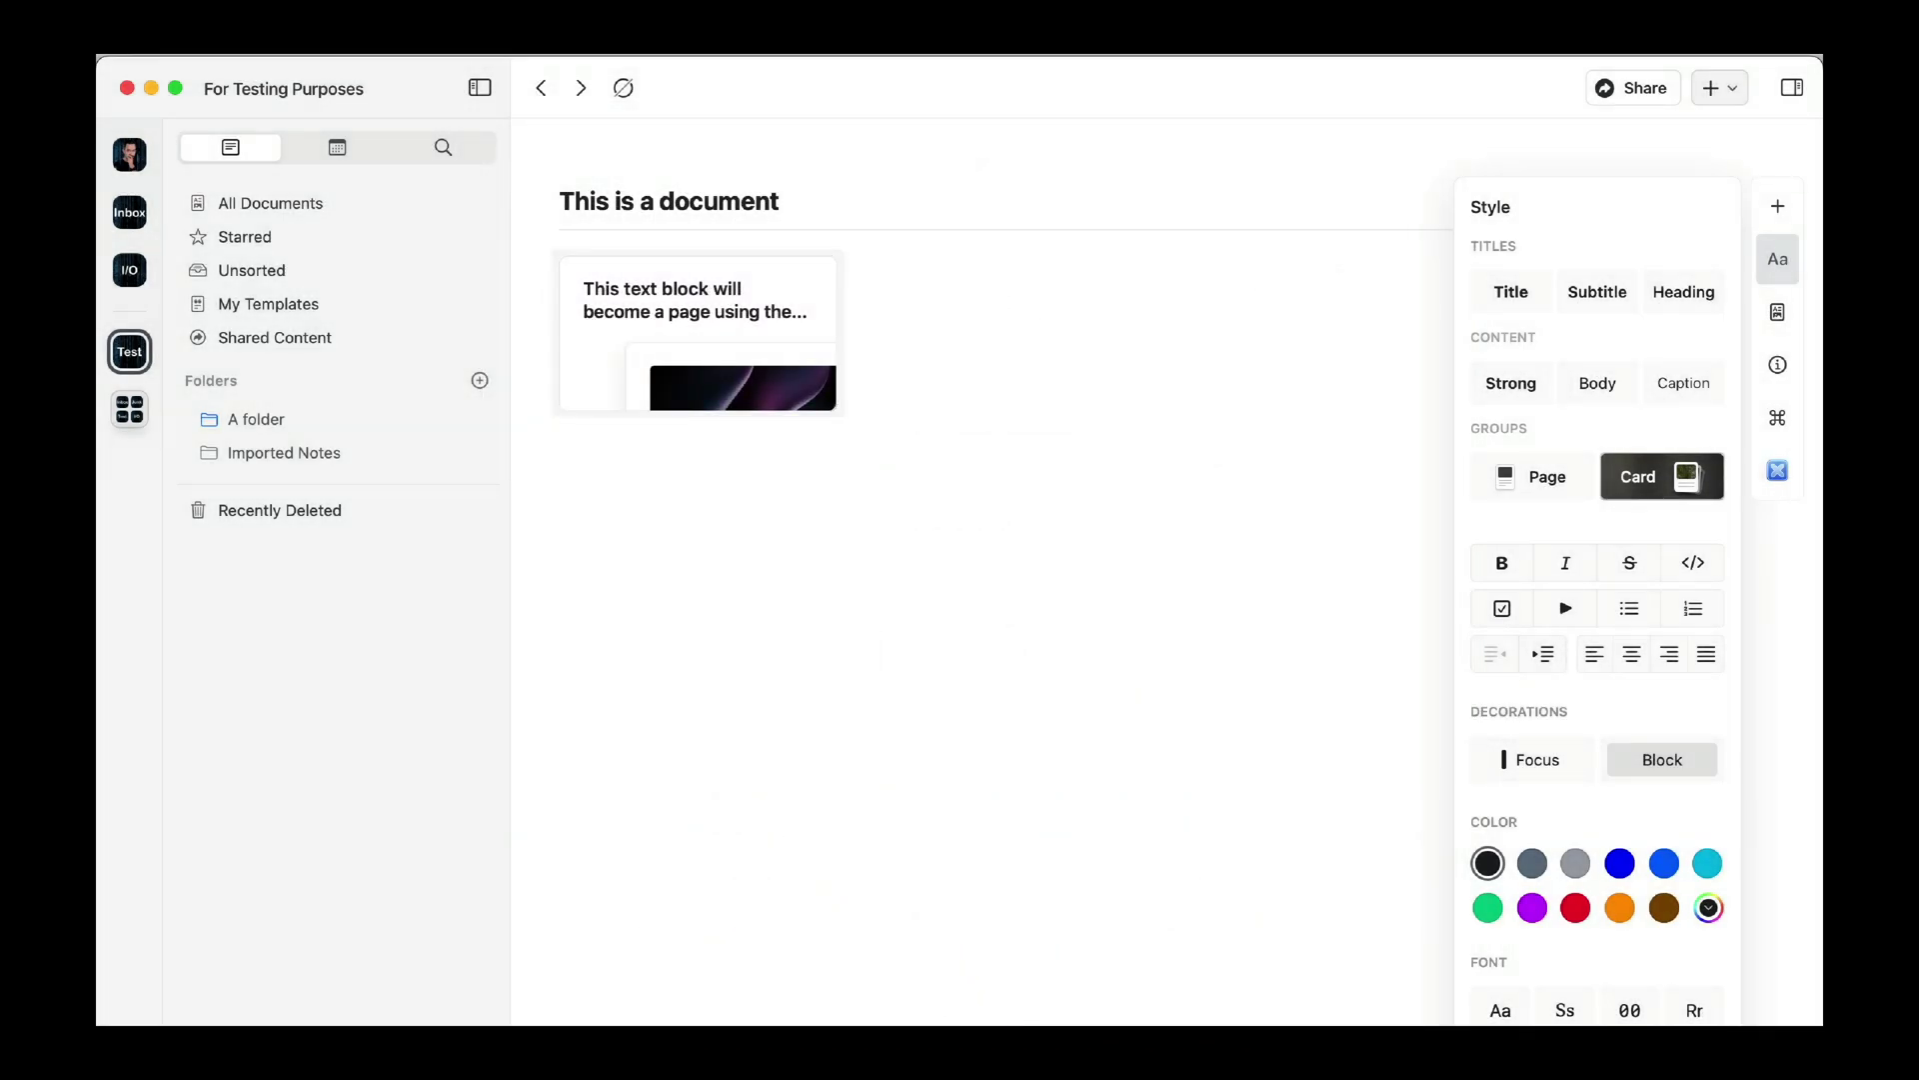
click(770, 596)
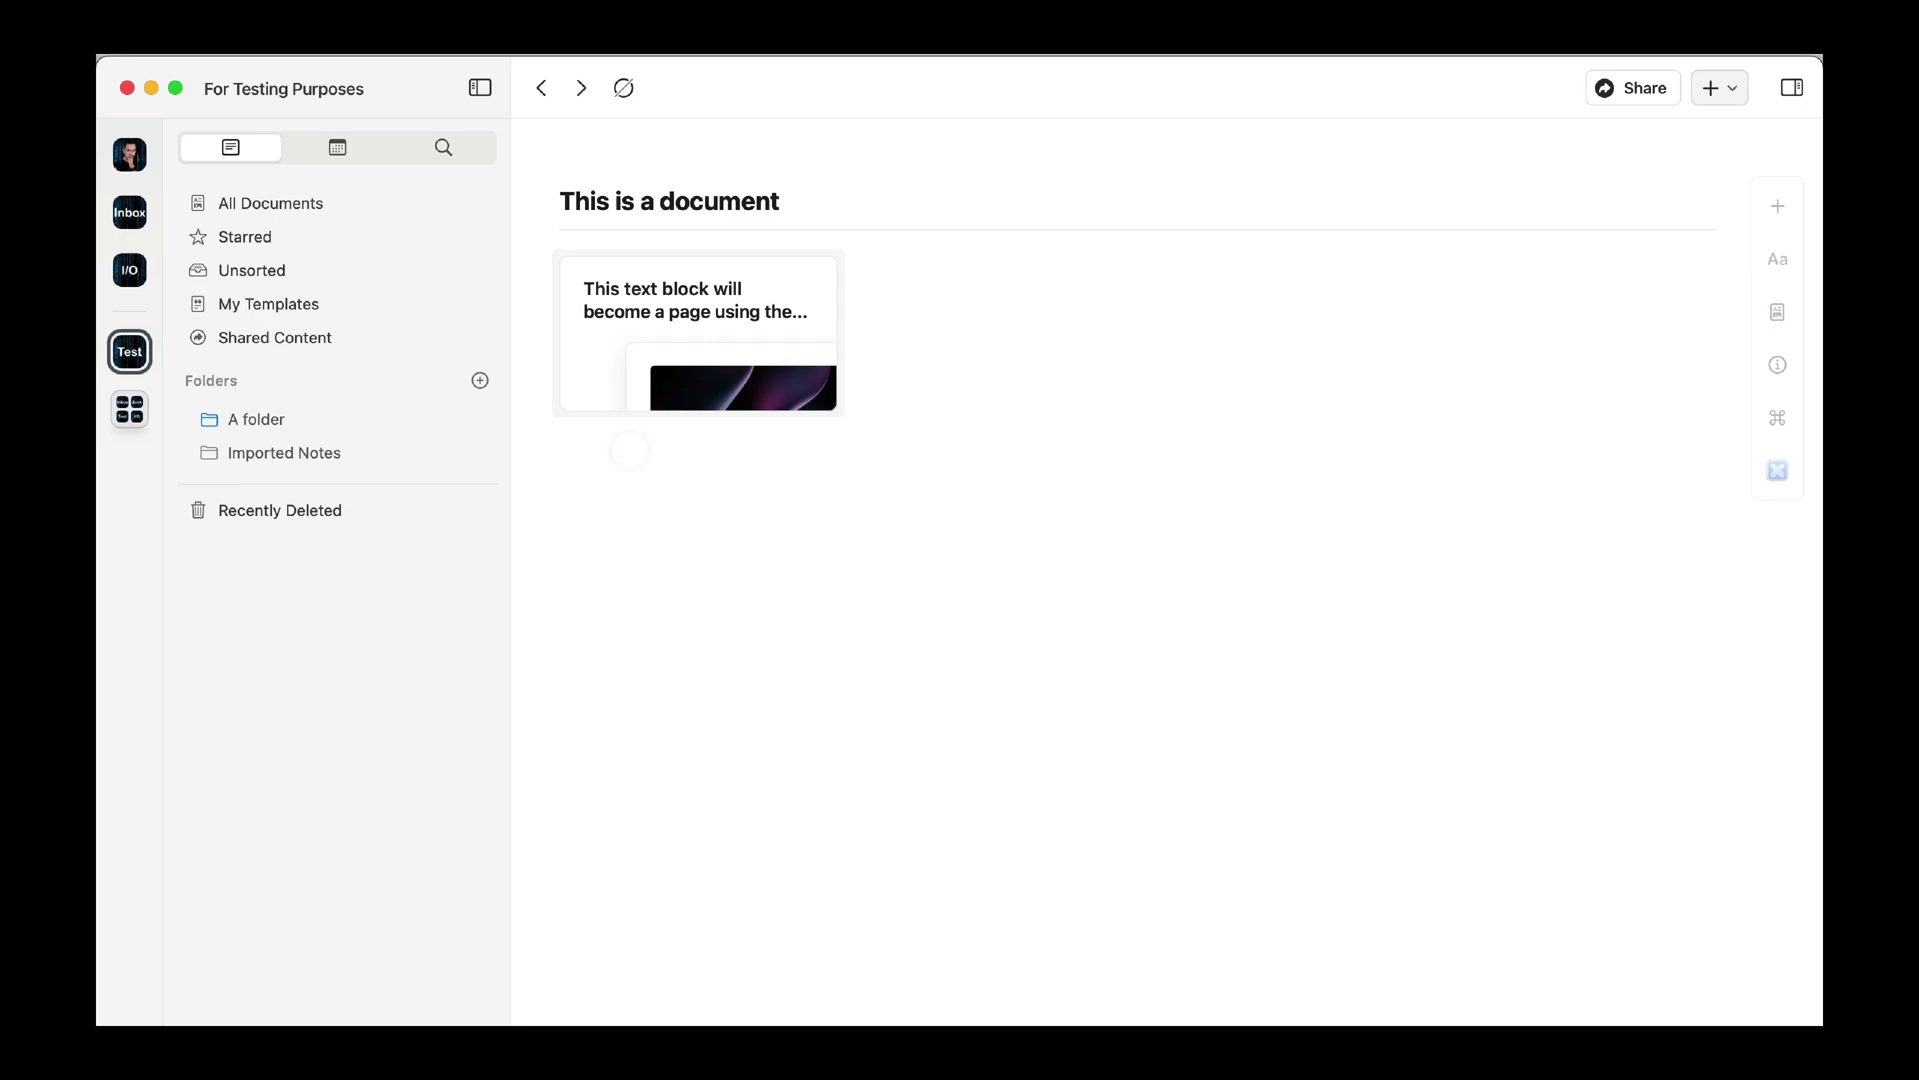
Add a text block below the card reading "A page can become a card in a document (or in a page!)."
key(Return)
text(A page can become a card in a document)
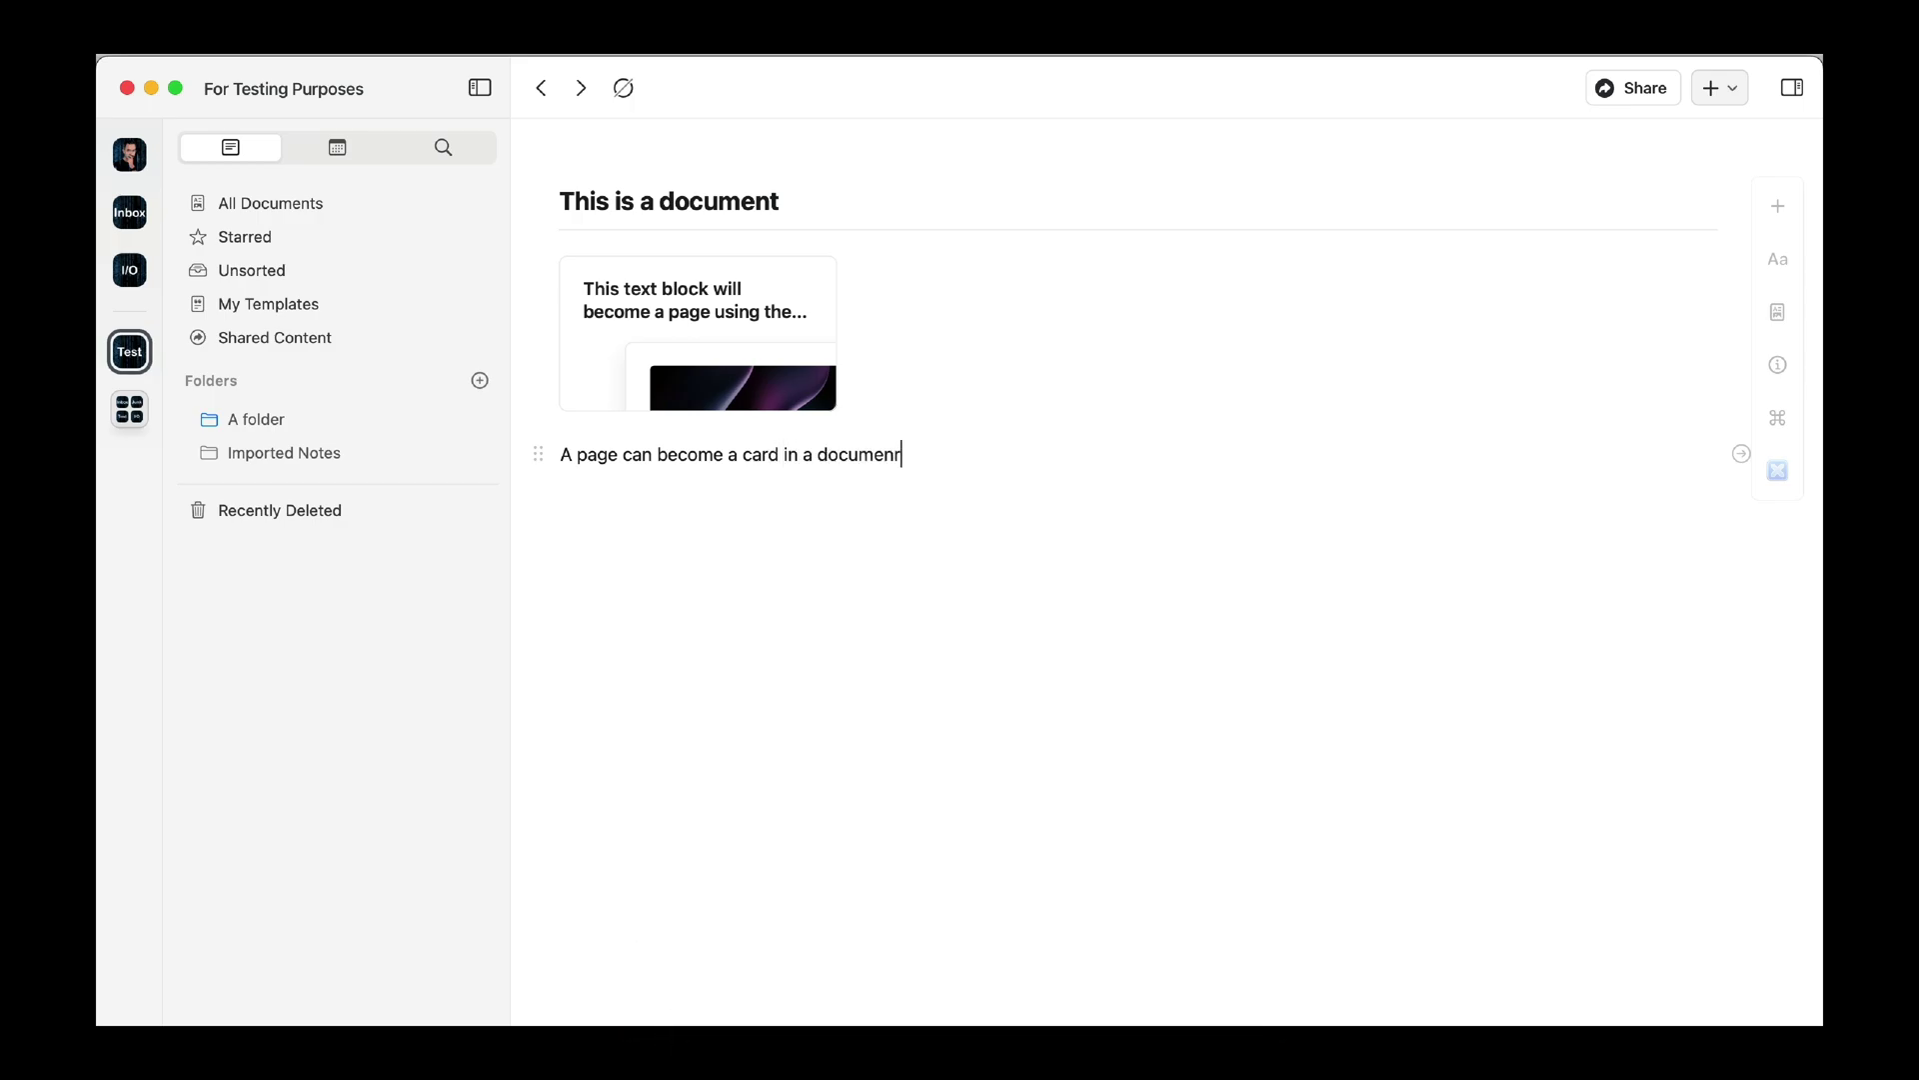
key(BackSpace)
key(BackSpace)
text(t (or in a page!).)
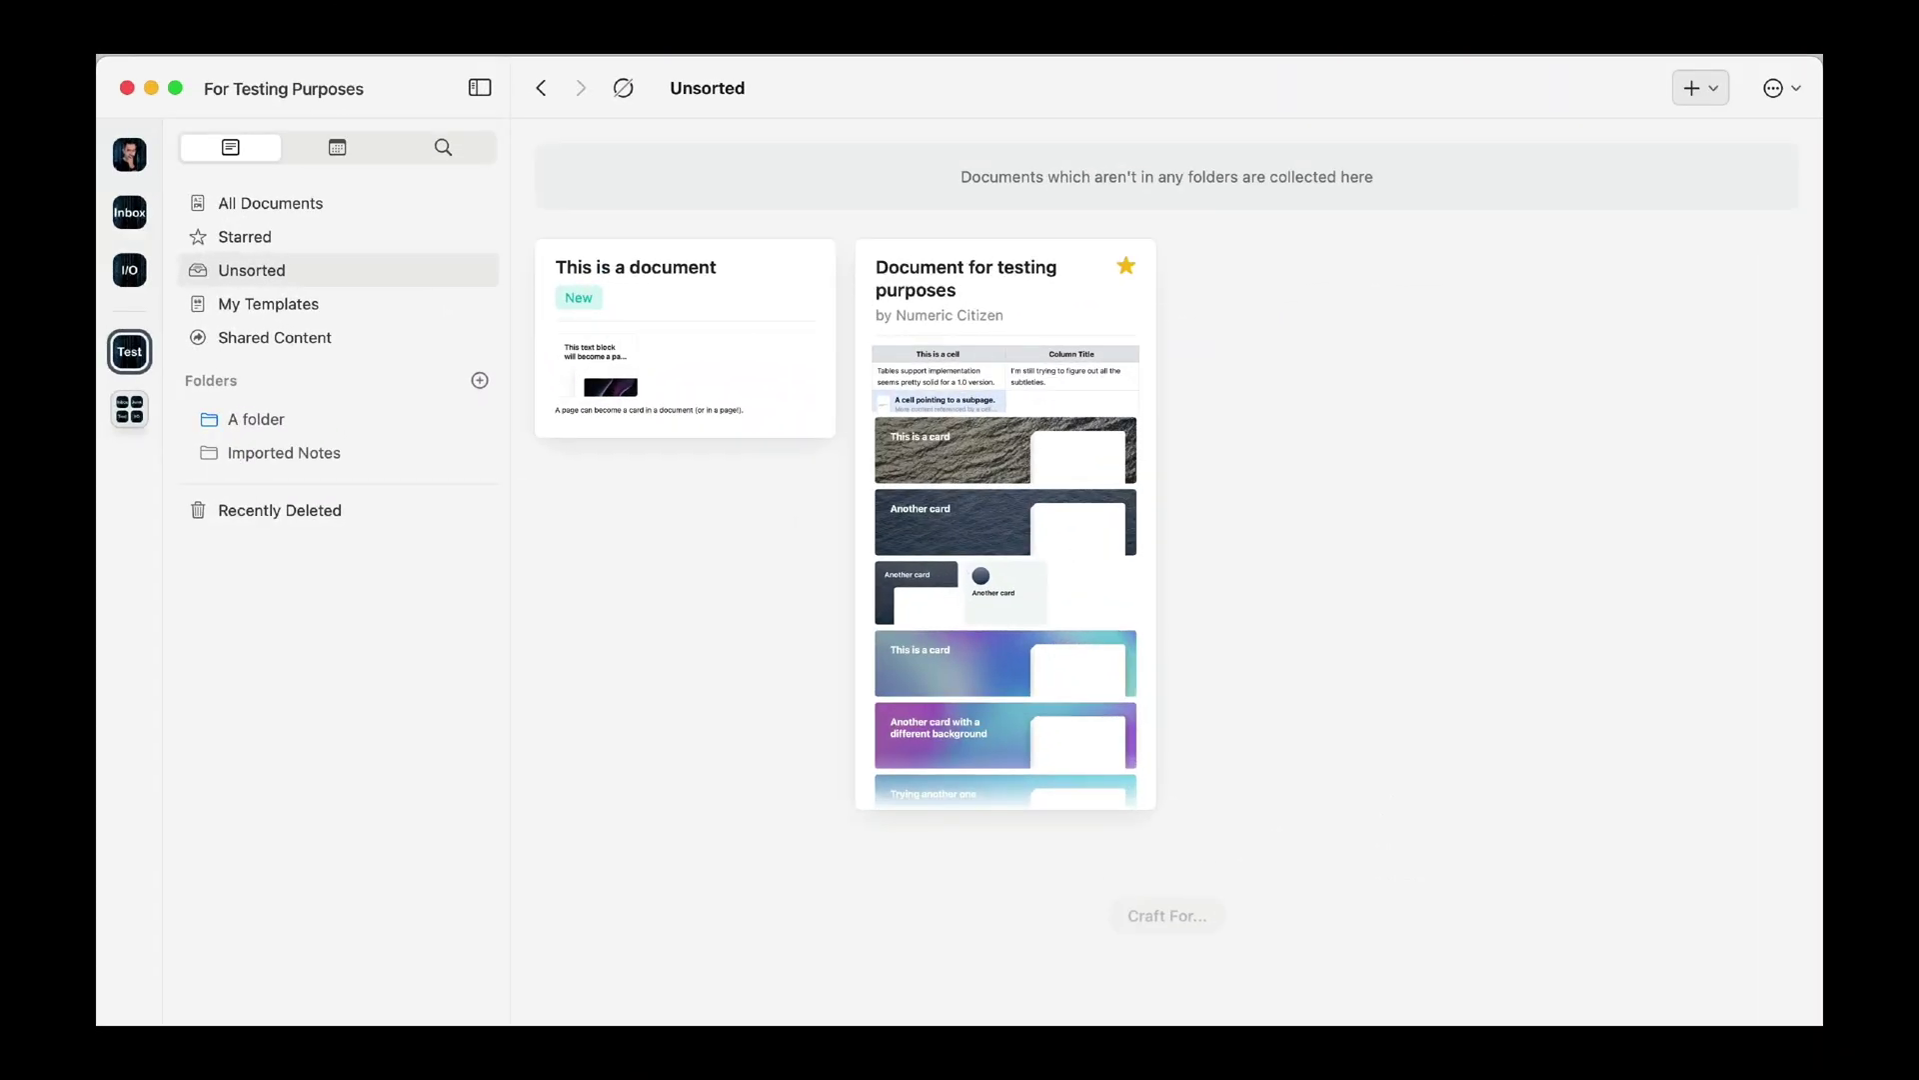
Open "This is a document" and add a closing text block reading "Let's move this document in a folder on the right."
click(685, 338)
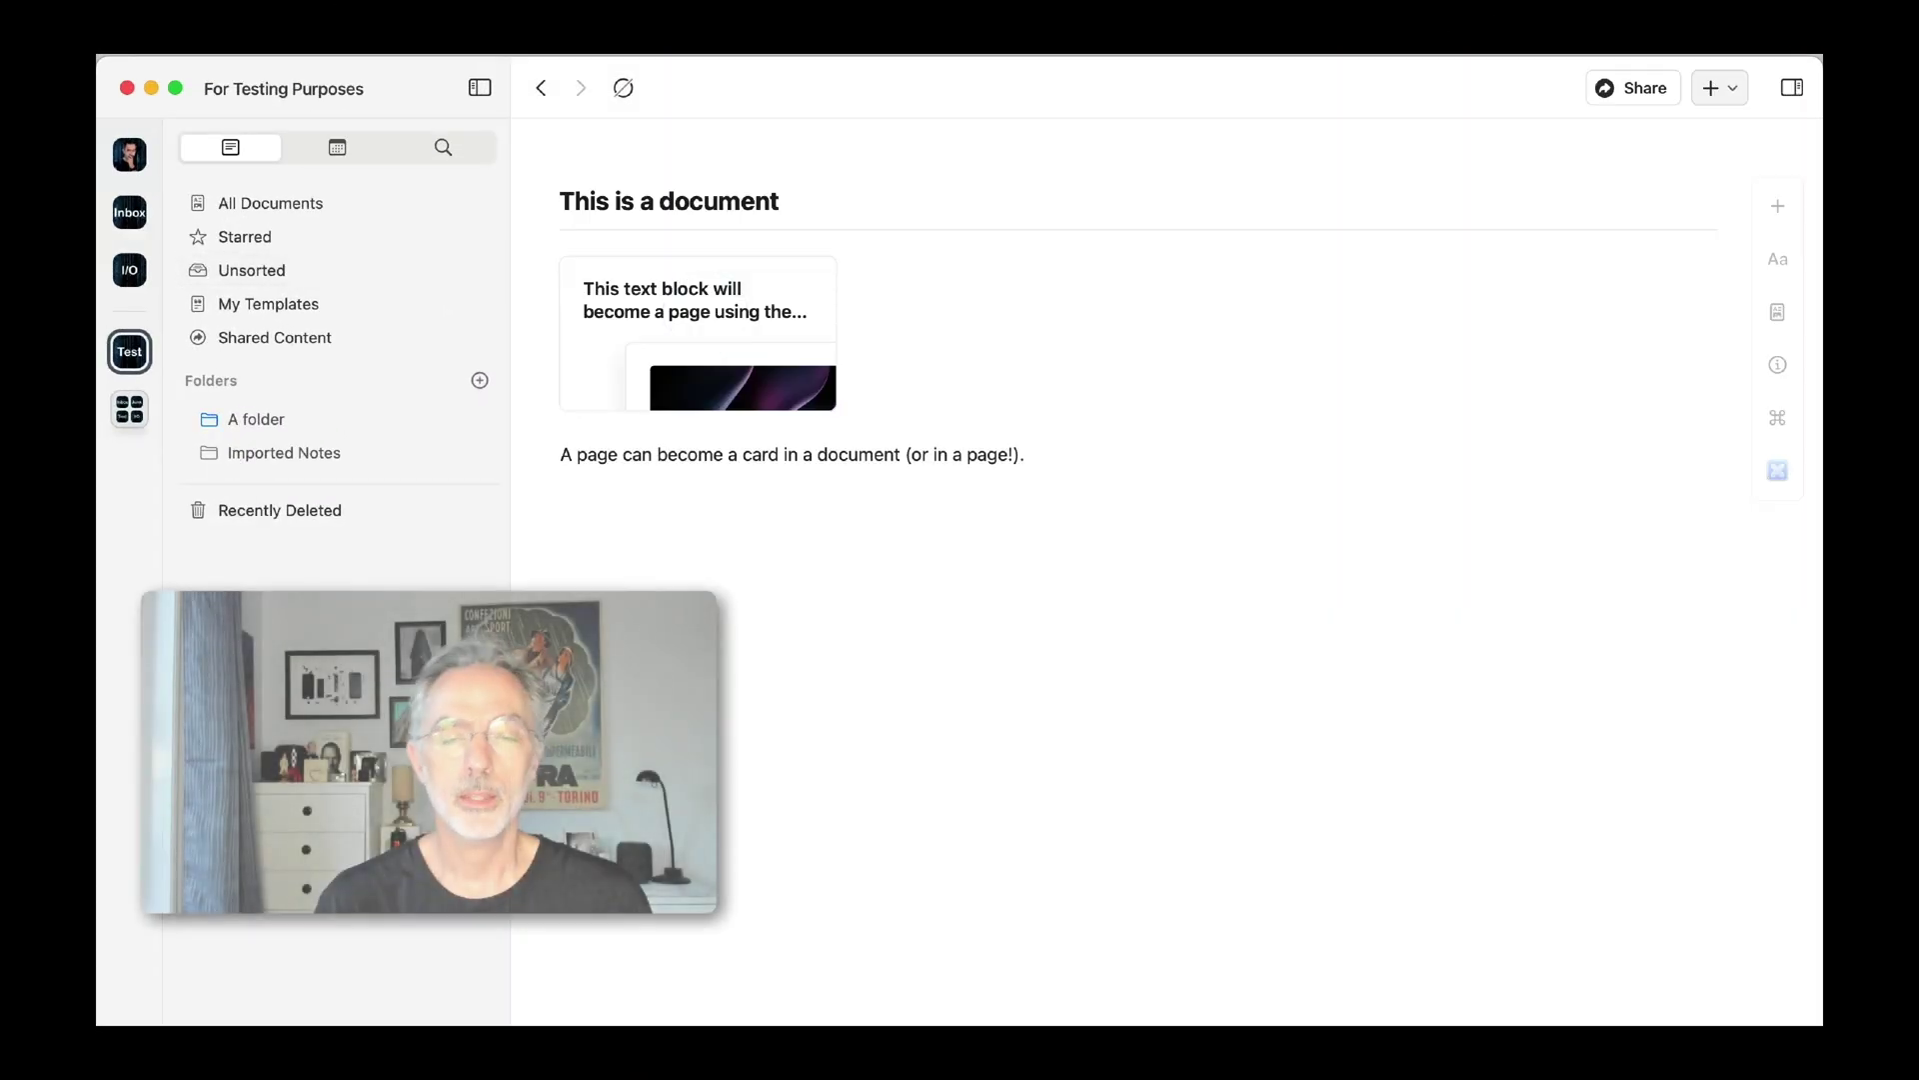
click(1026, 455)
key(Return)
text(Let's move this )
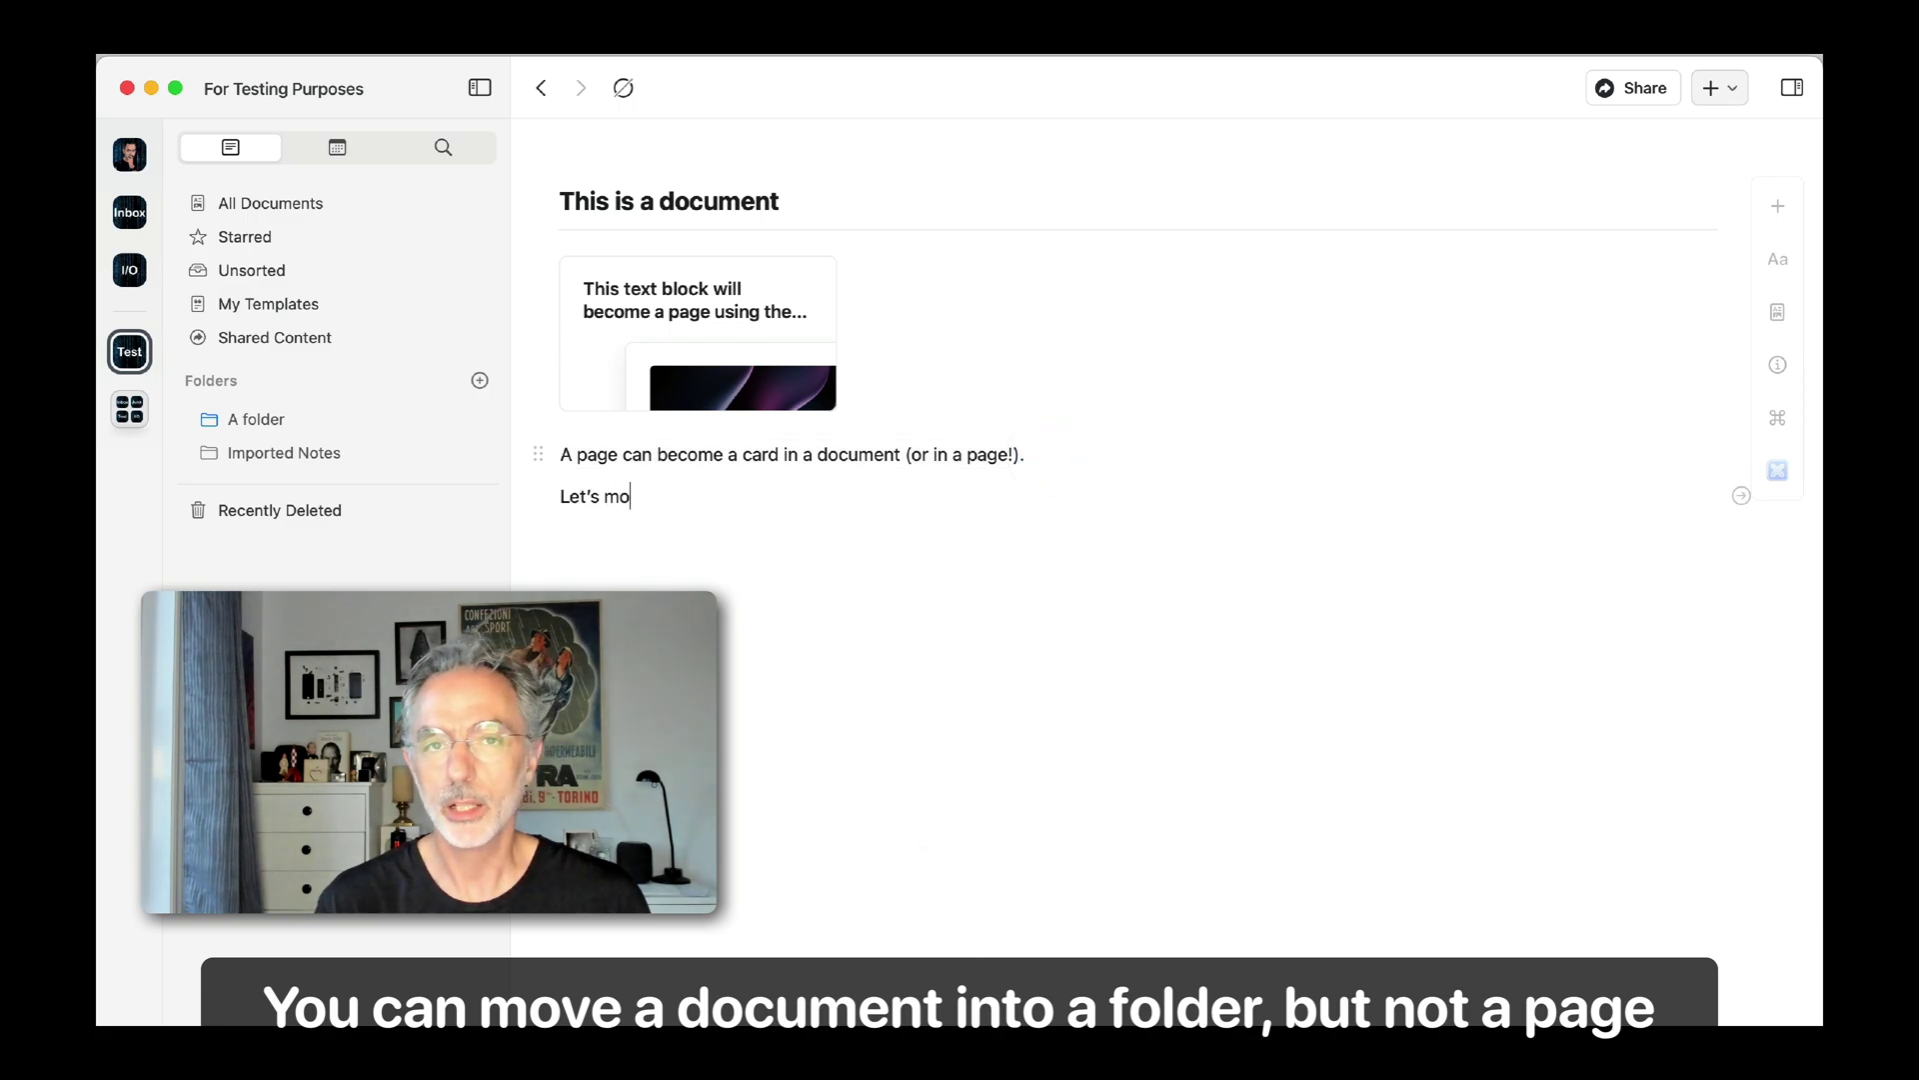
text(document )
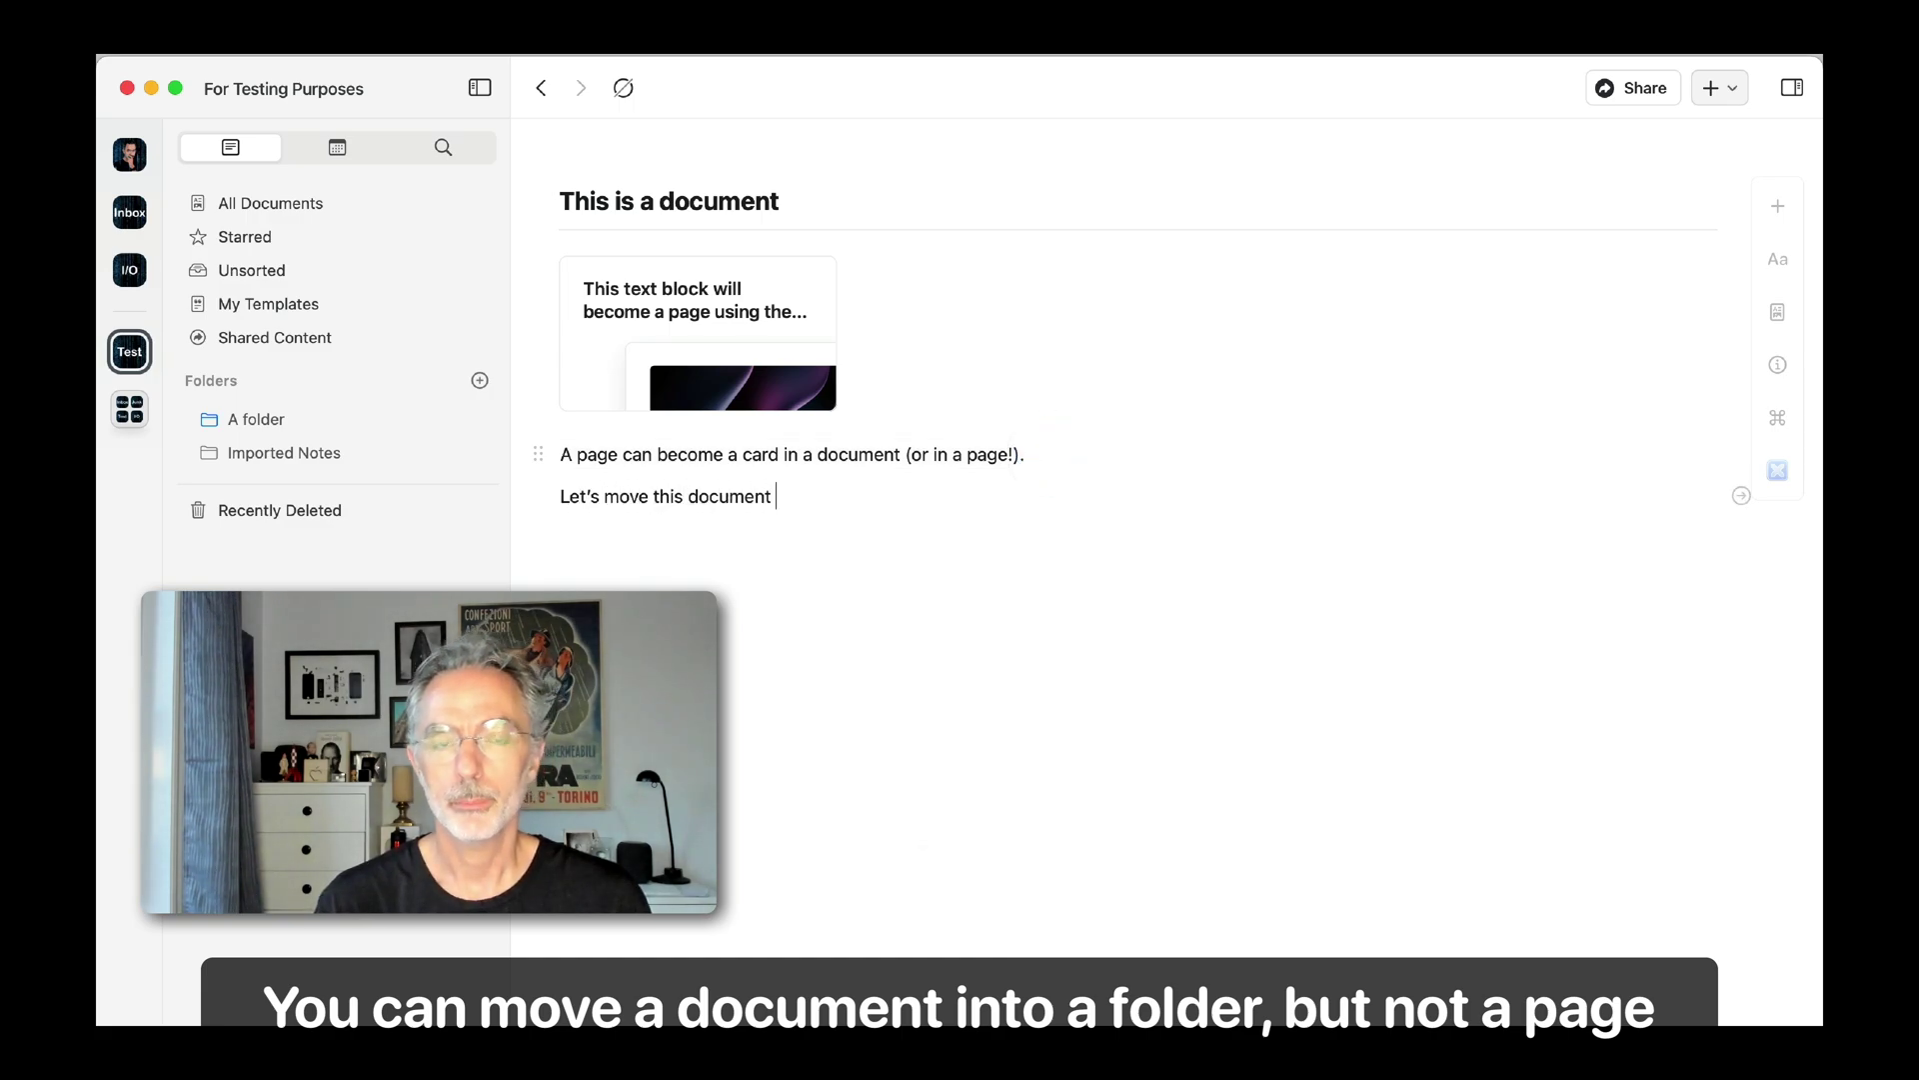
text(in a folder on t)
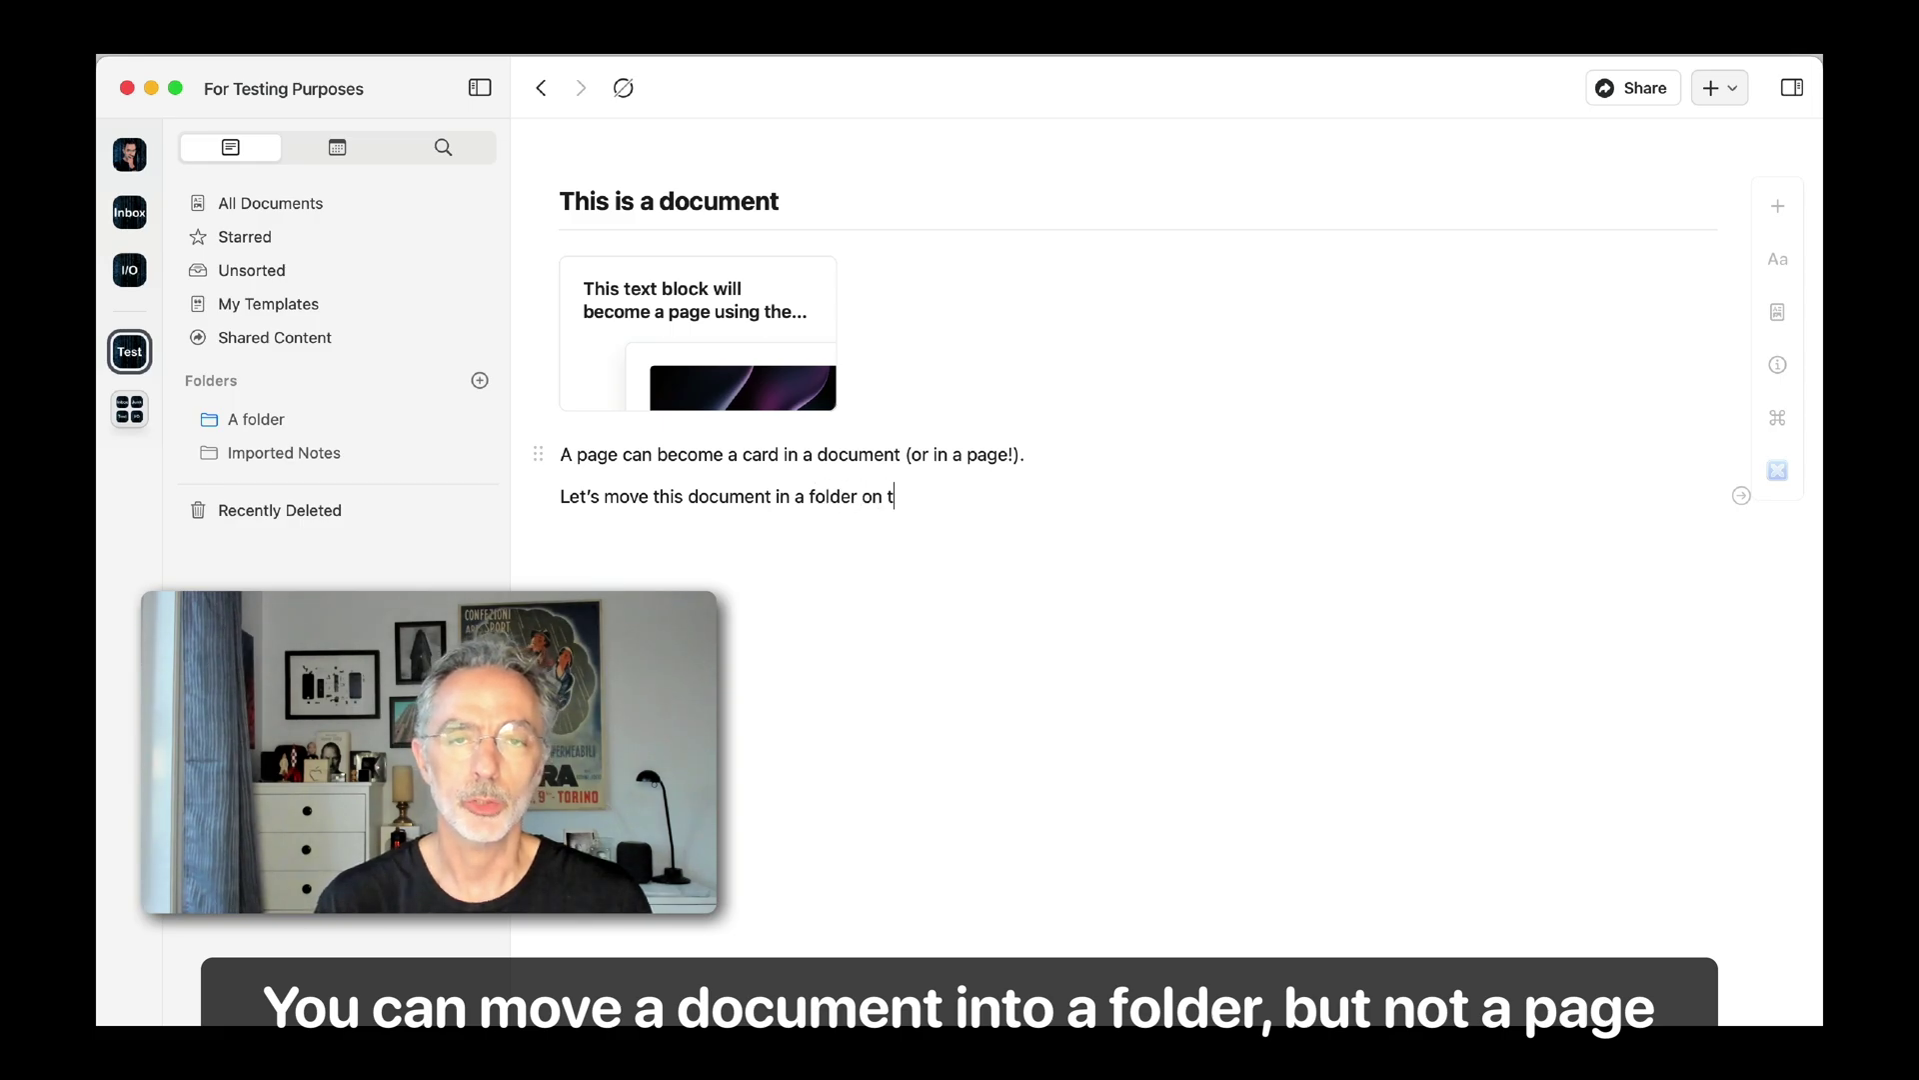
text(he right.)
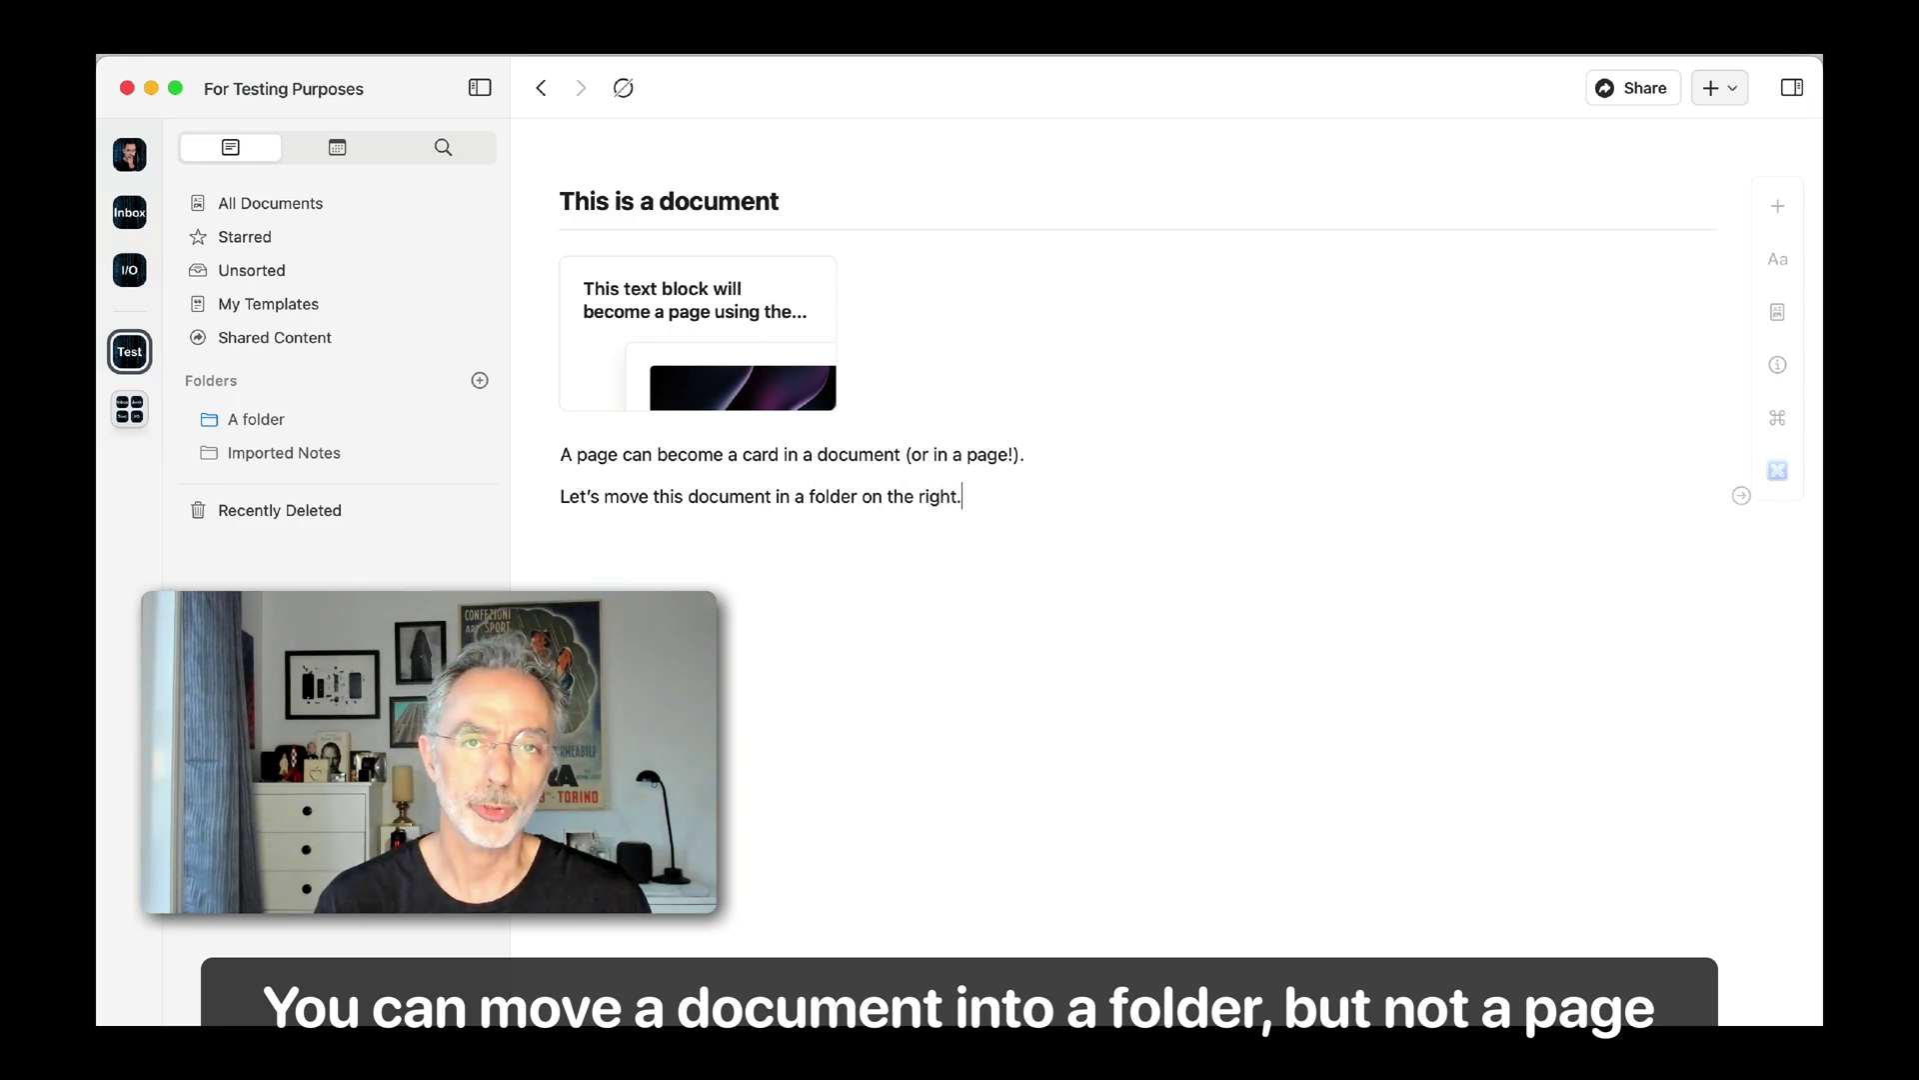
Move "This is a document" from Unsorted into "A folder" and open it from that folder
click(300, 268)
drag(729, 309, 270, 419)
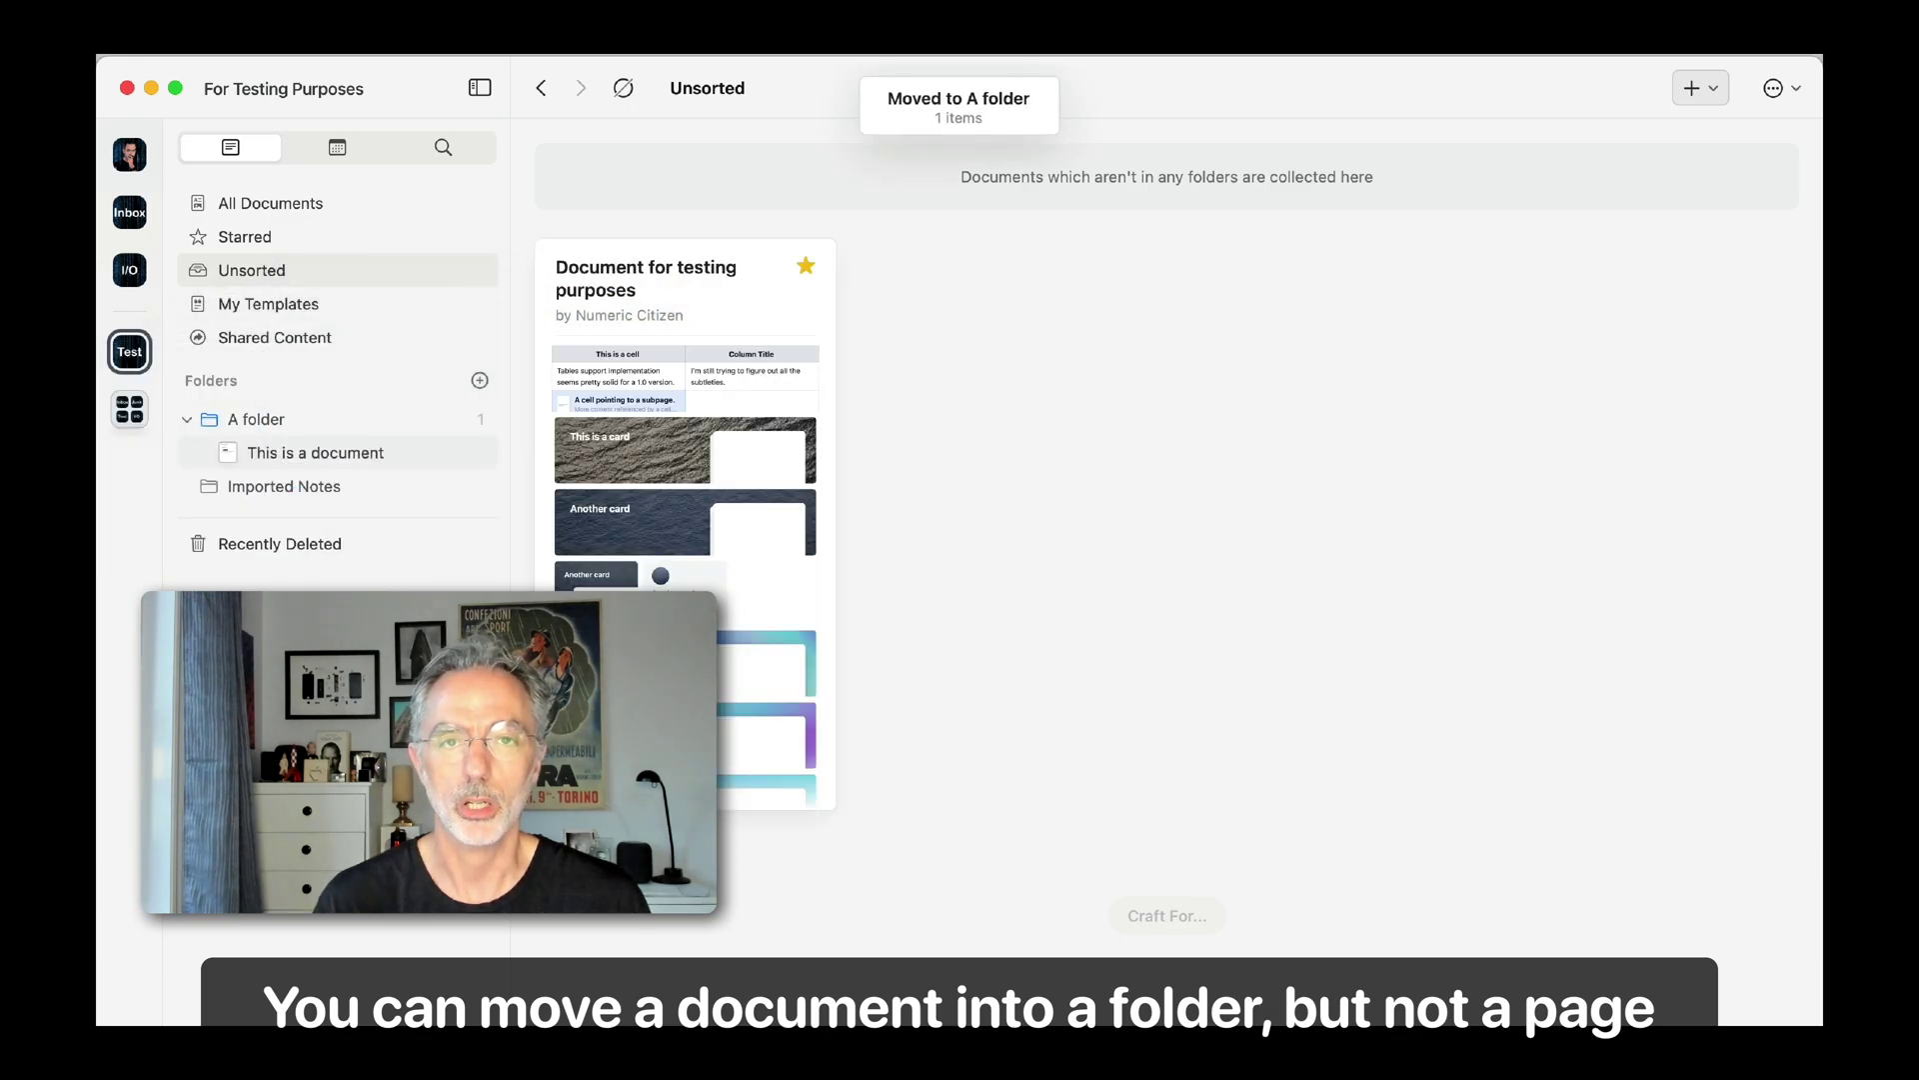
click(315, 451)
Add a text block reading "You cannot expand further to see the page within the document. It's one of the limitation of using a page."
click(1030, 490)
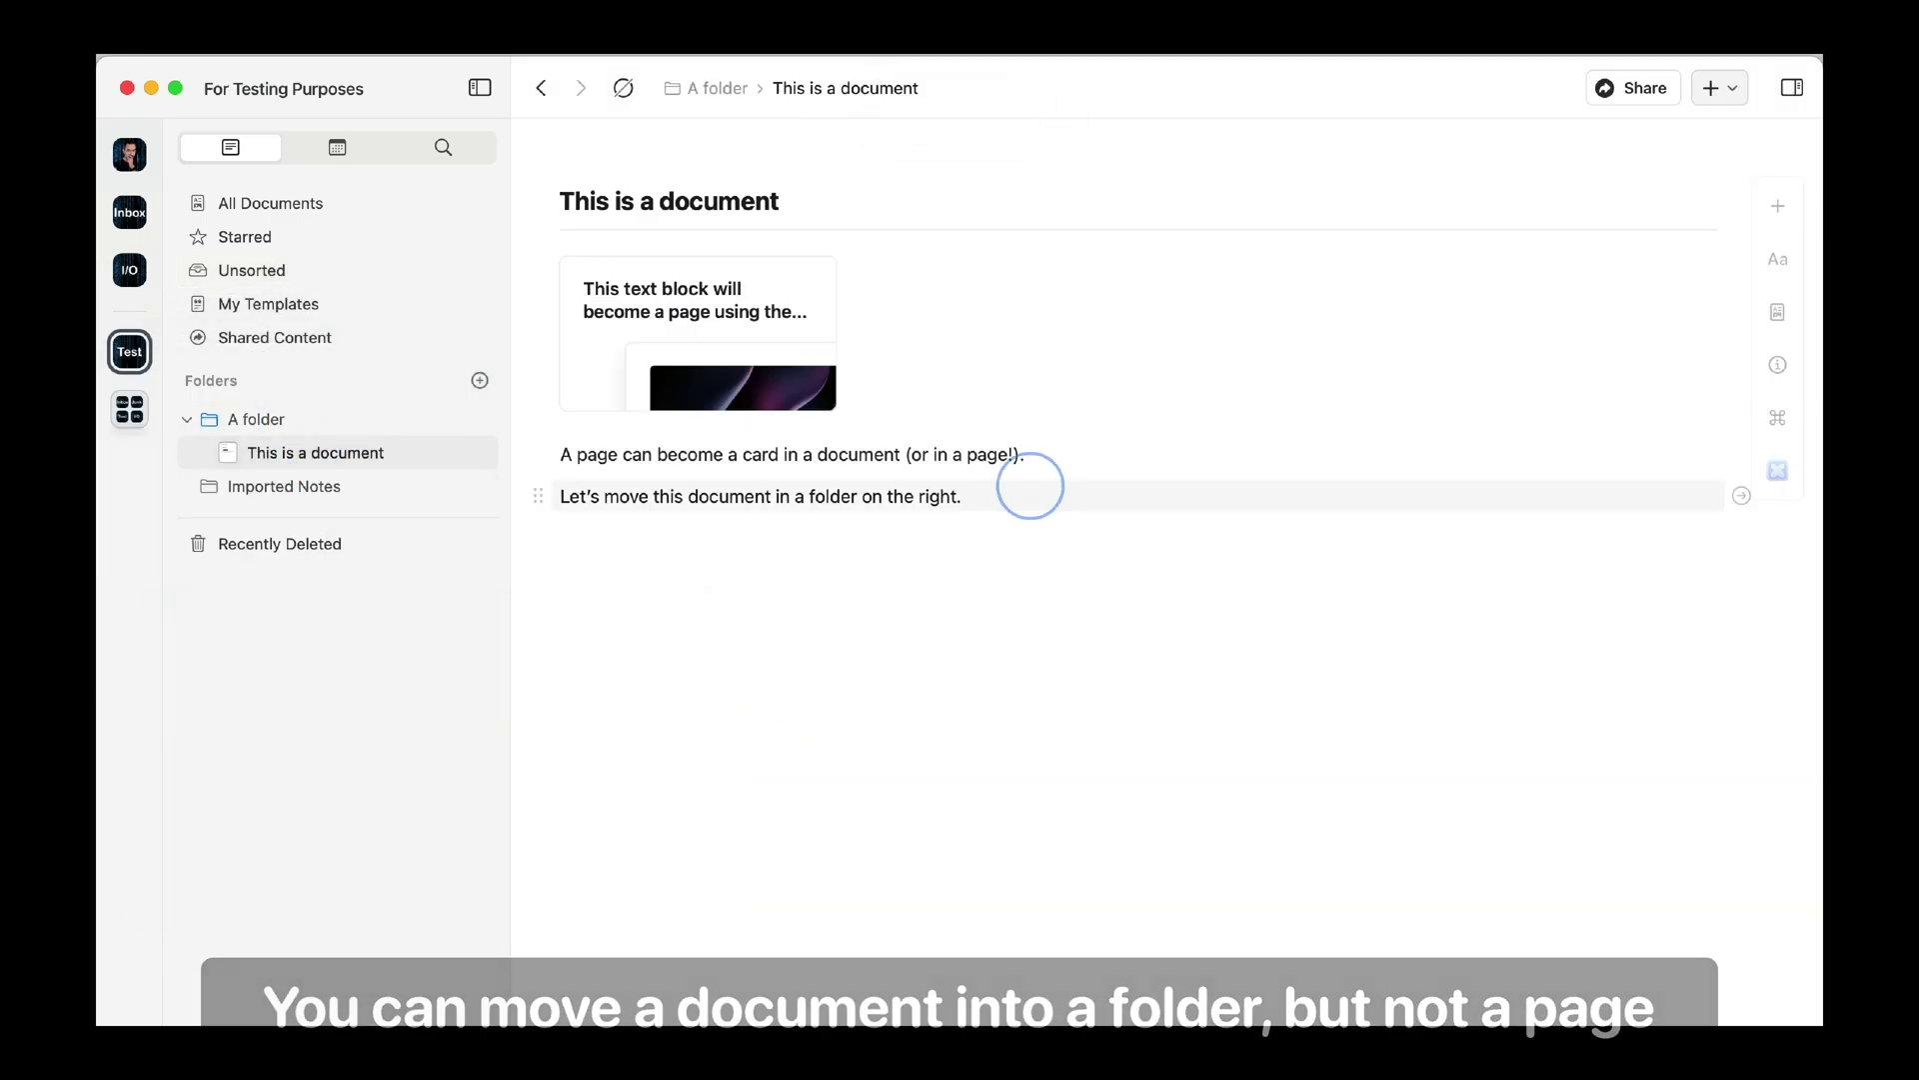
key(Return)
text(You cannot )
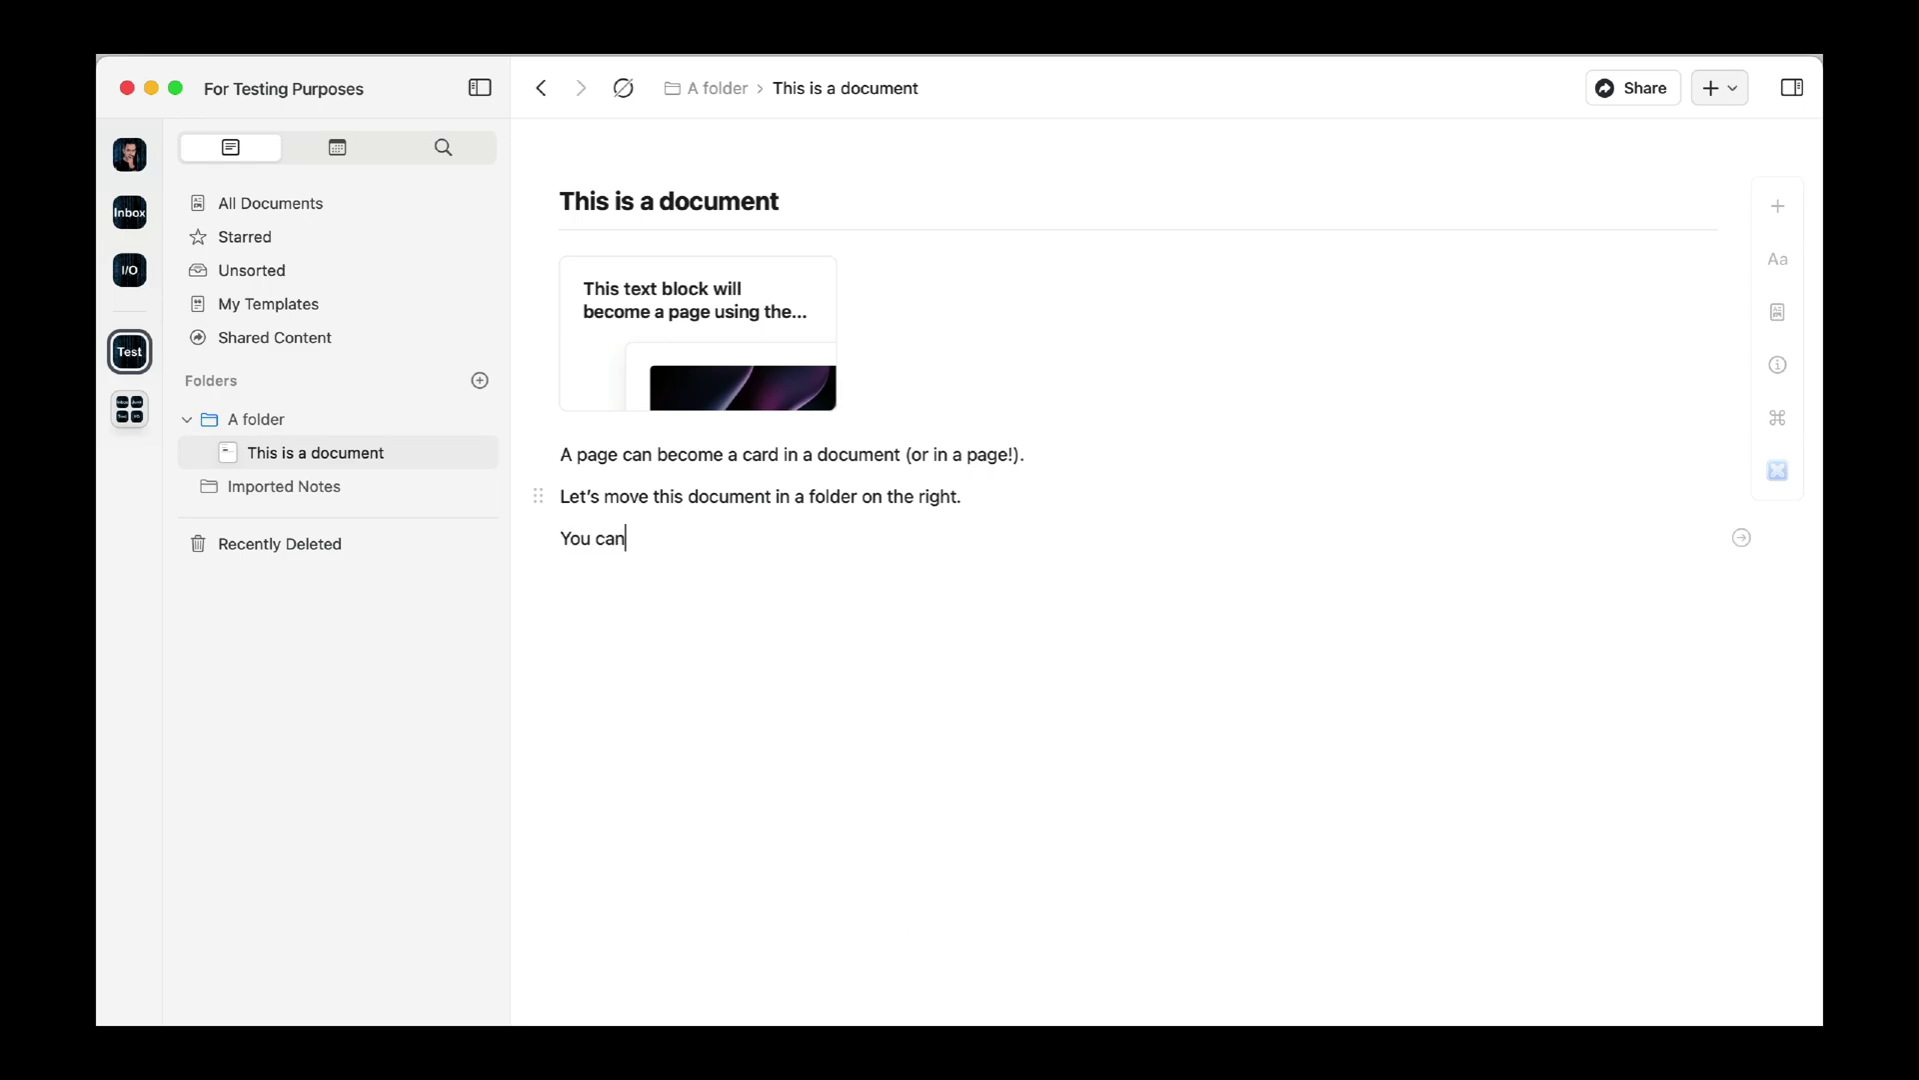
text(ew)
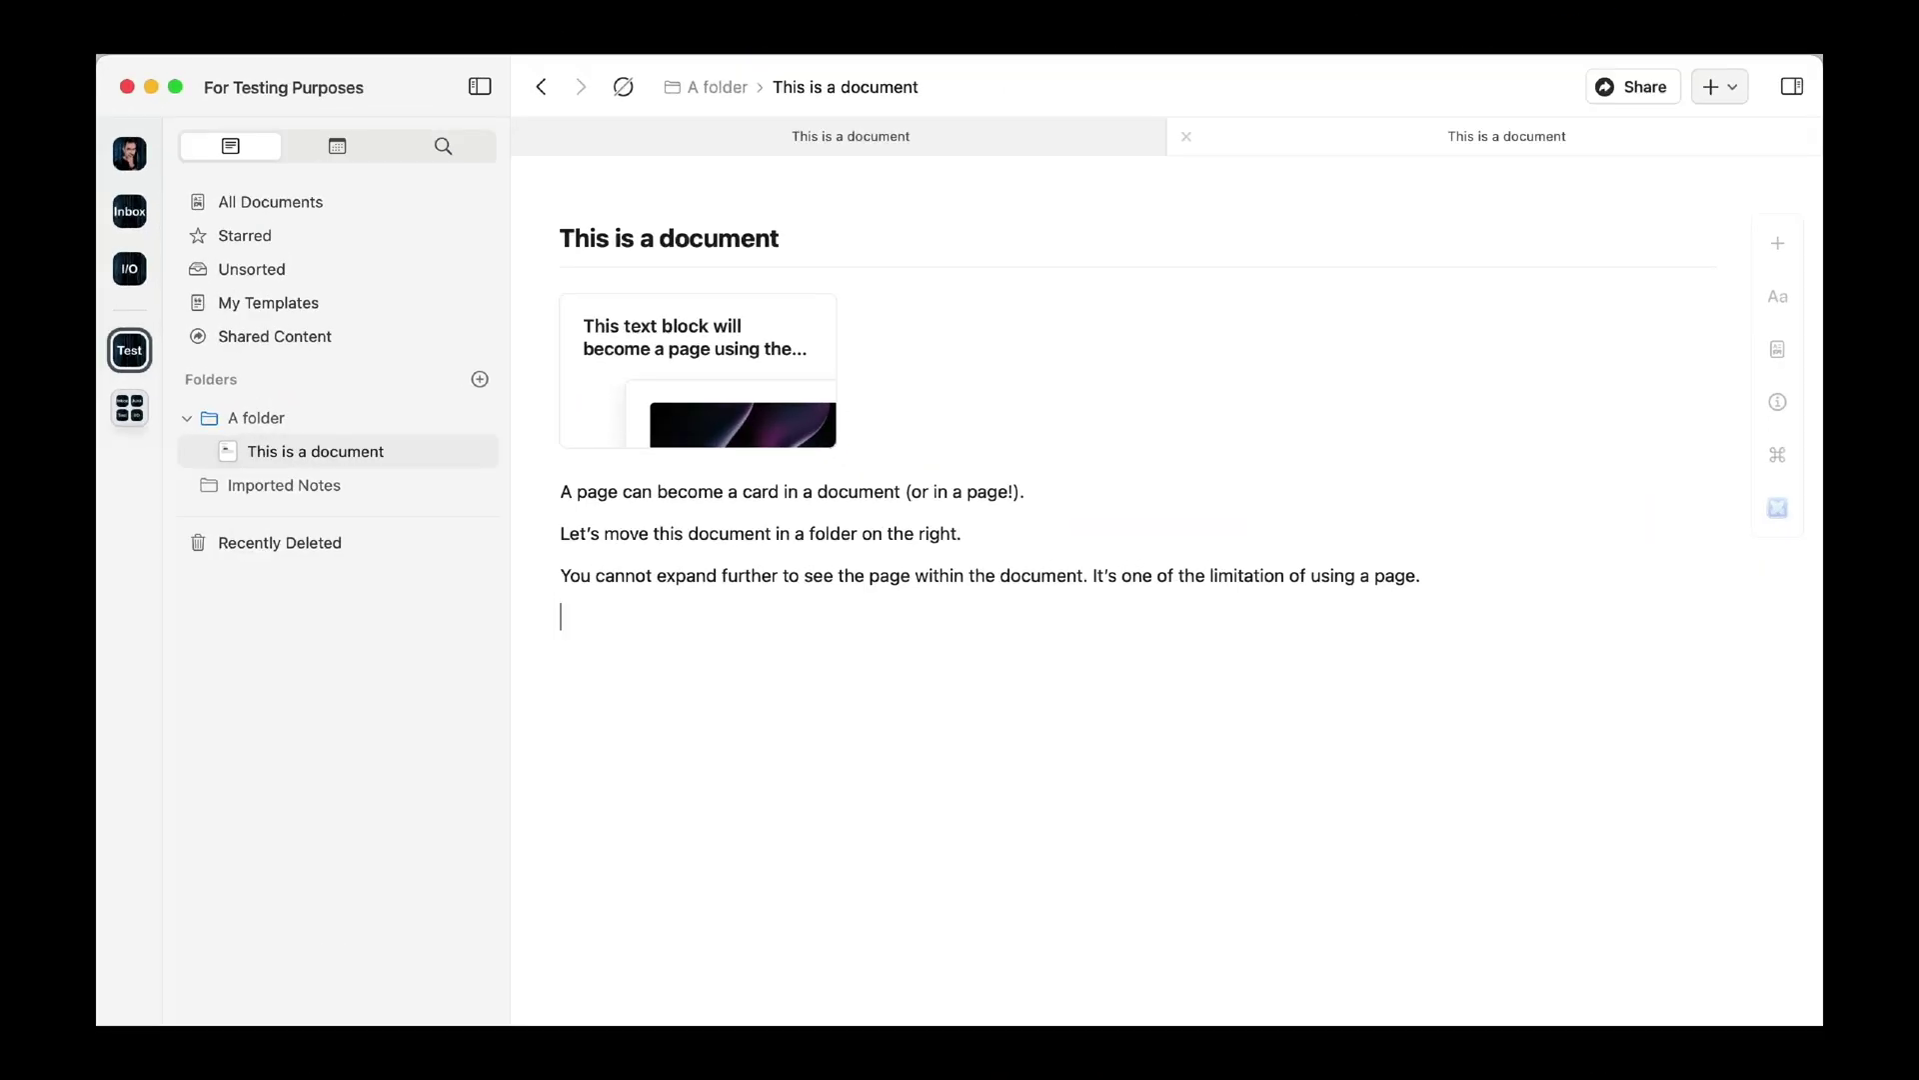
Insert a text block directly below the card and write "Grouping objects together is another way to create a page."
click(1778, 242)
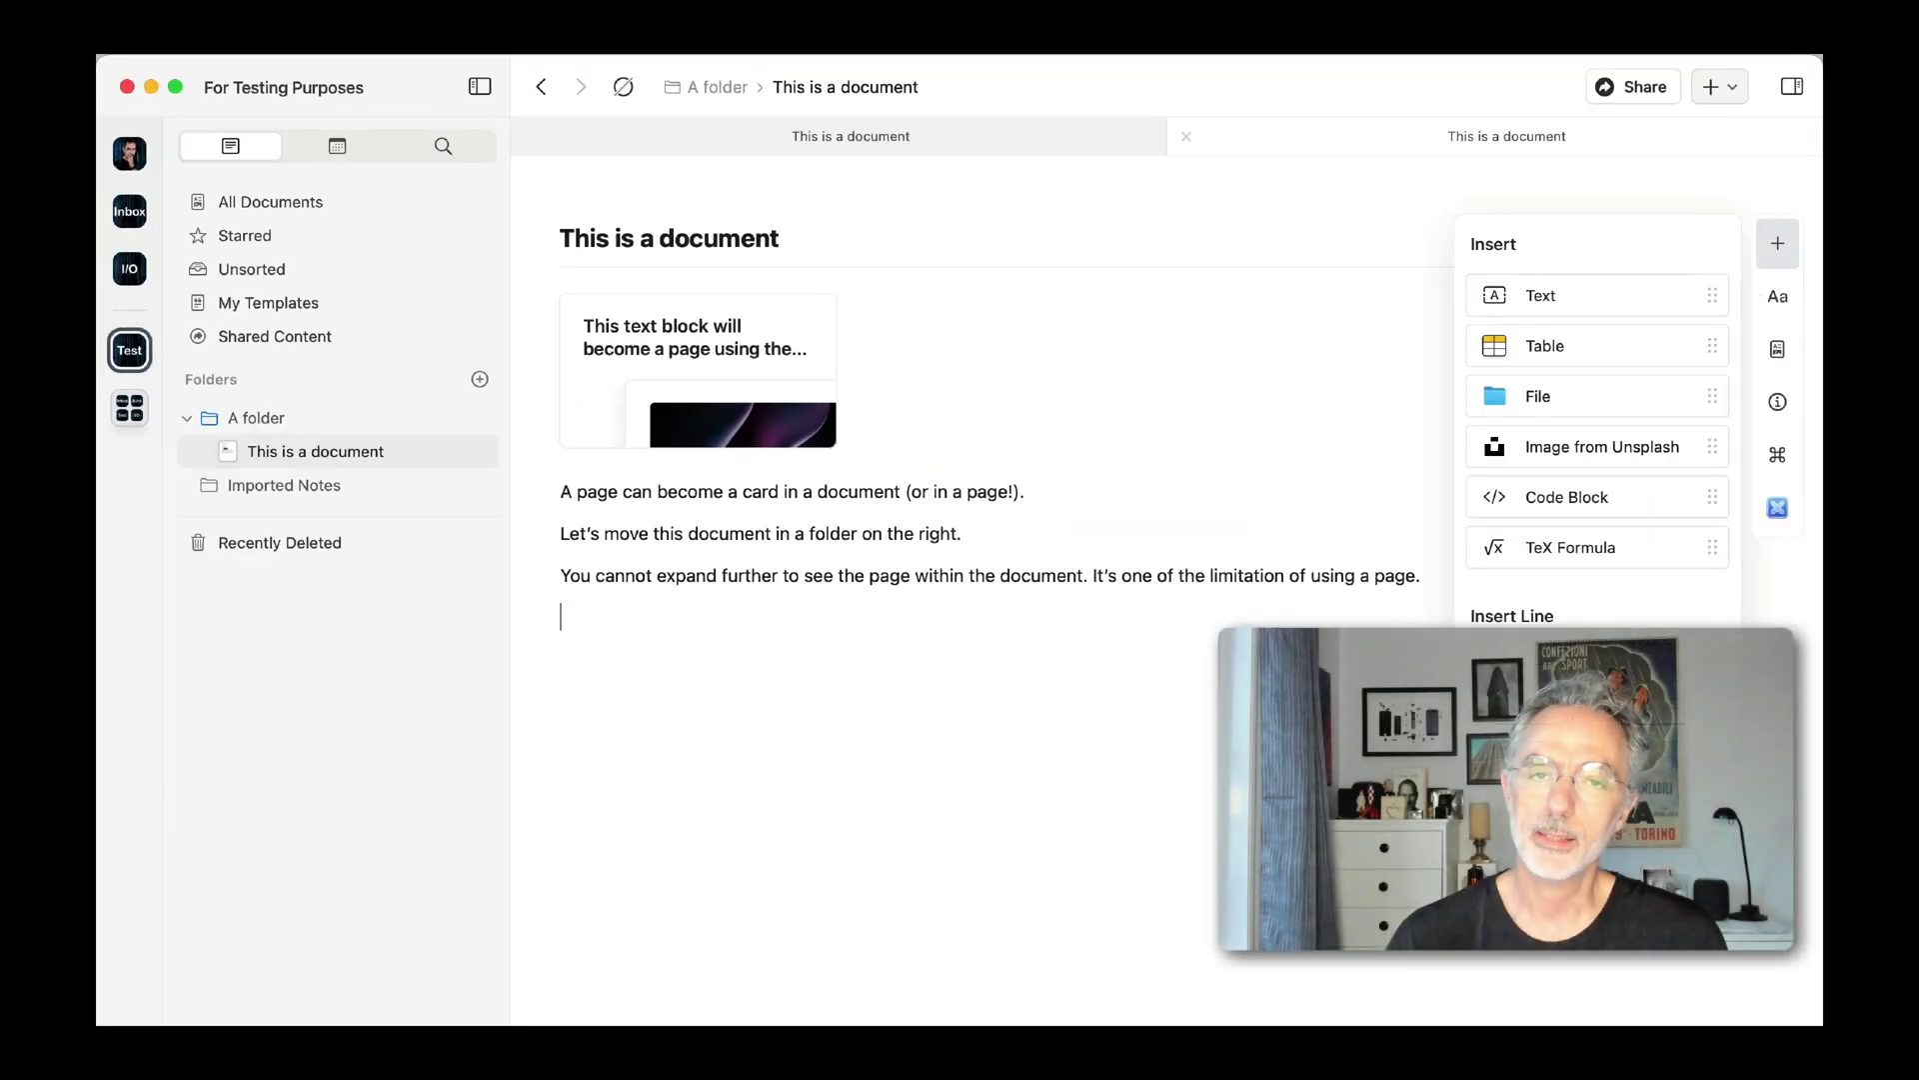
drag(1630, 288, 837, 484)
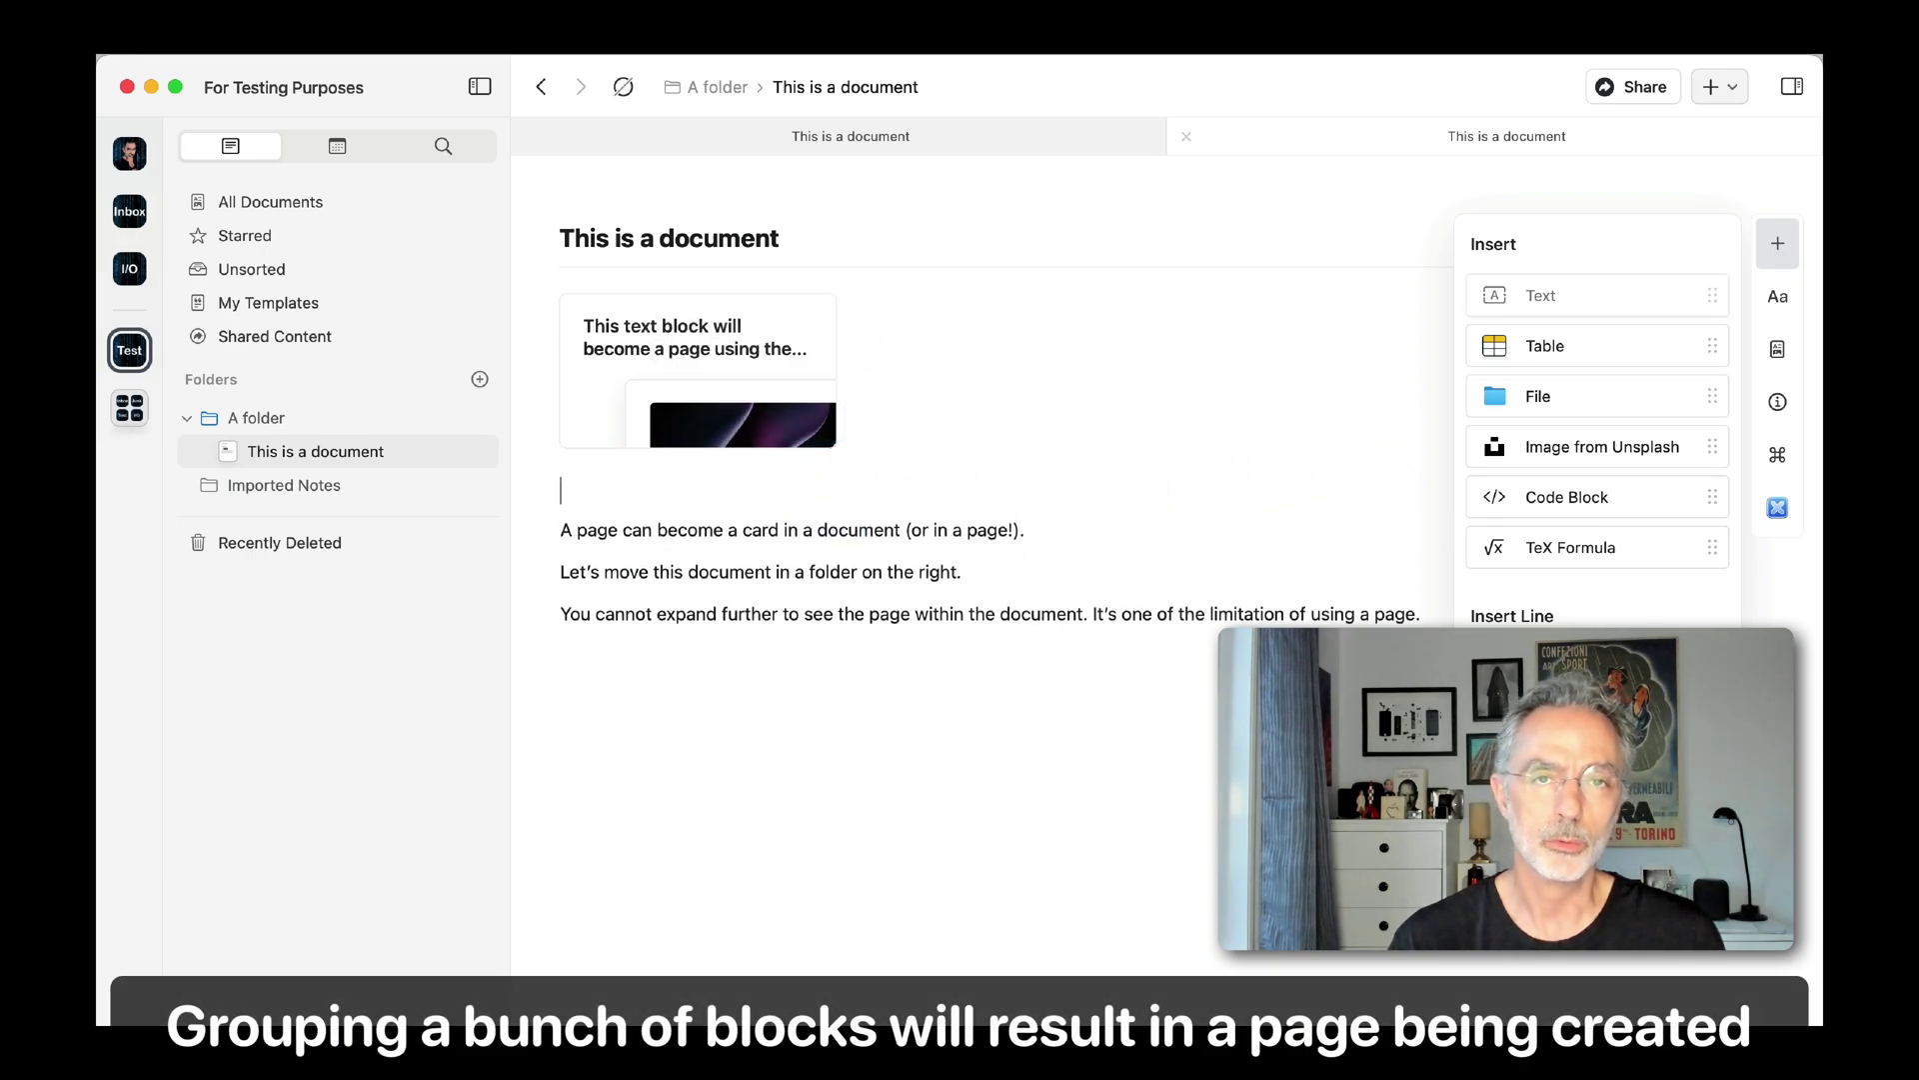
text(Groupg)
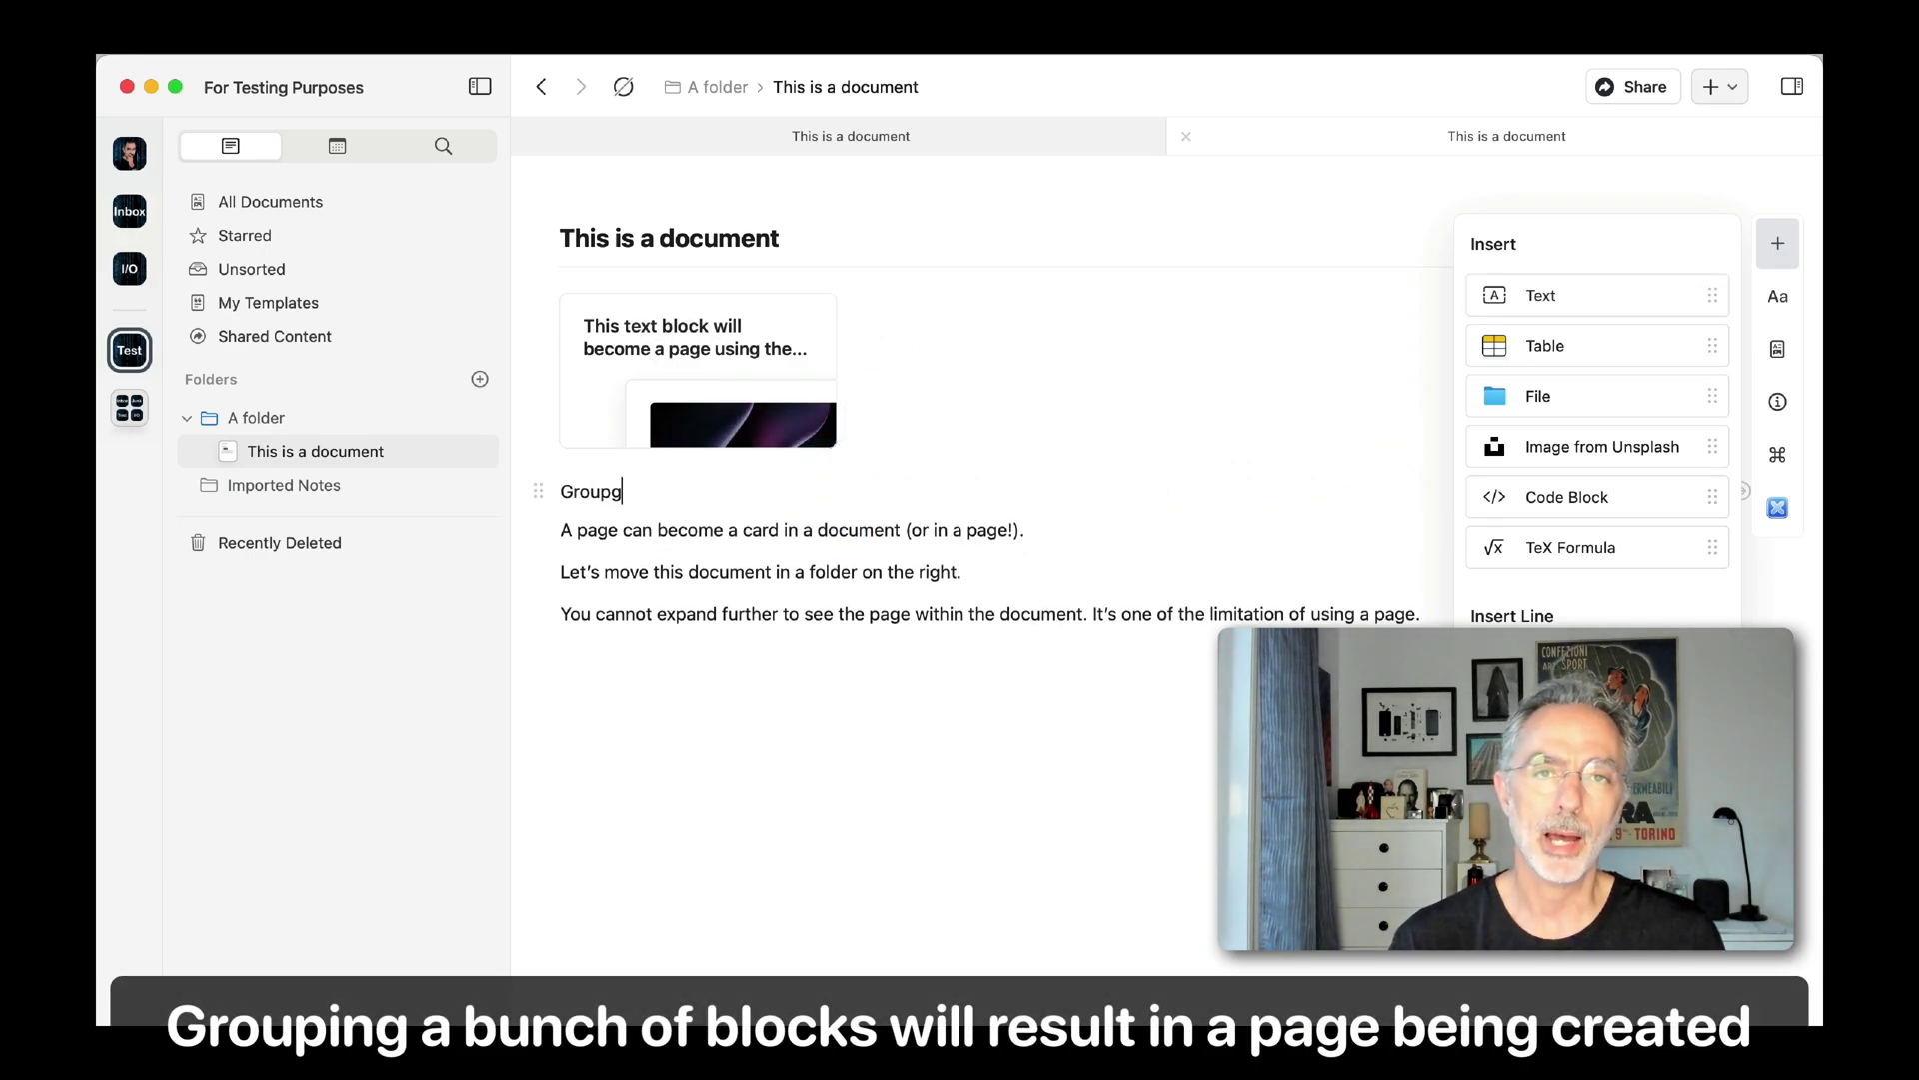
key(BackSpace)
text(ing o)
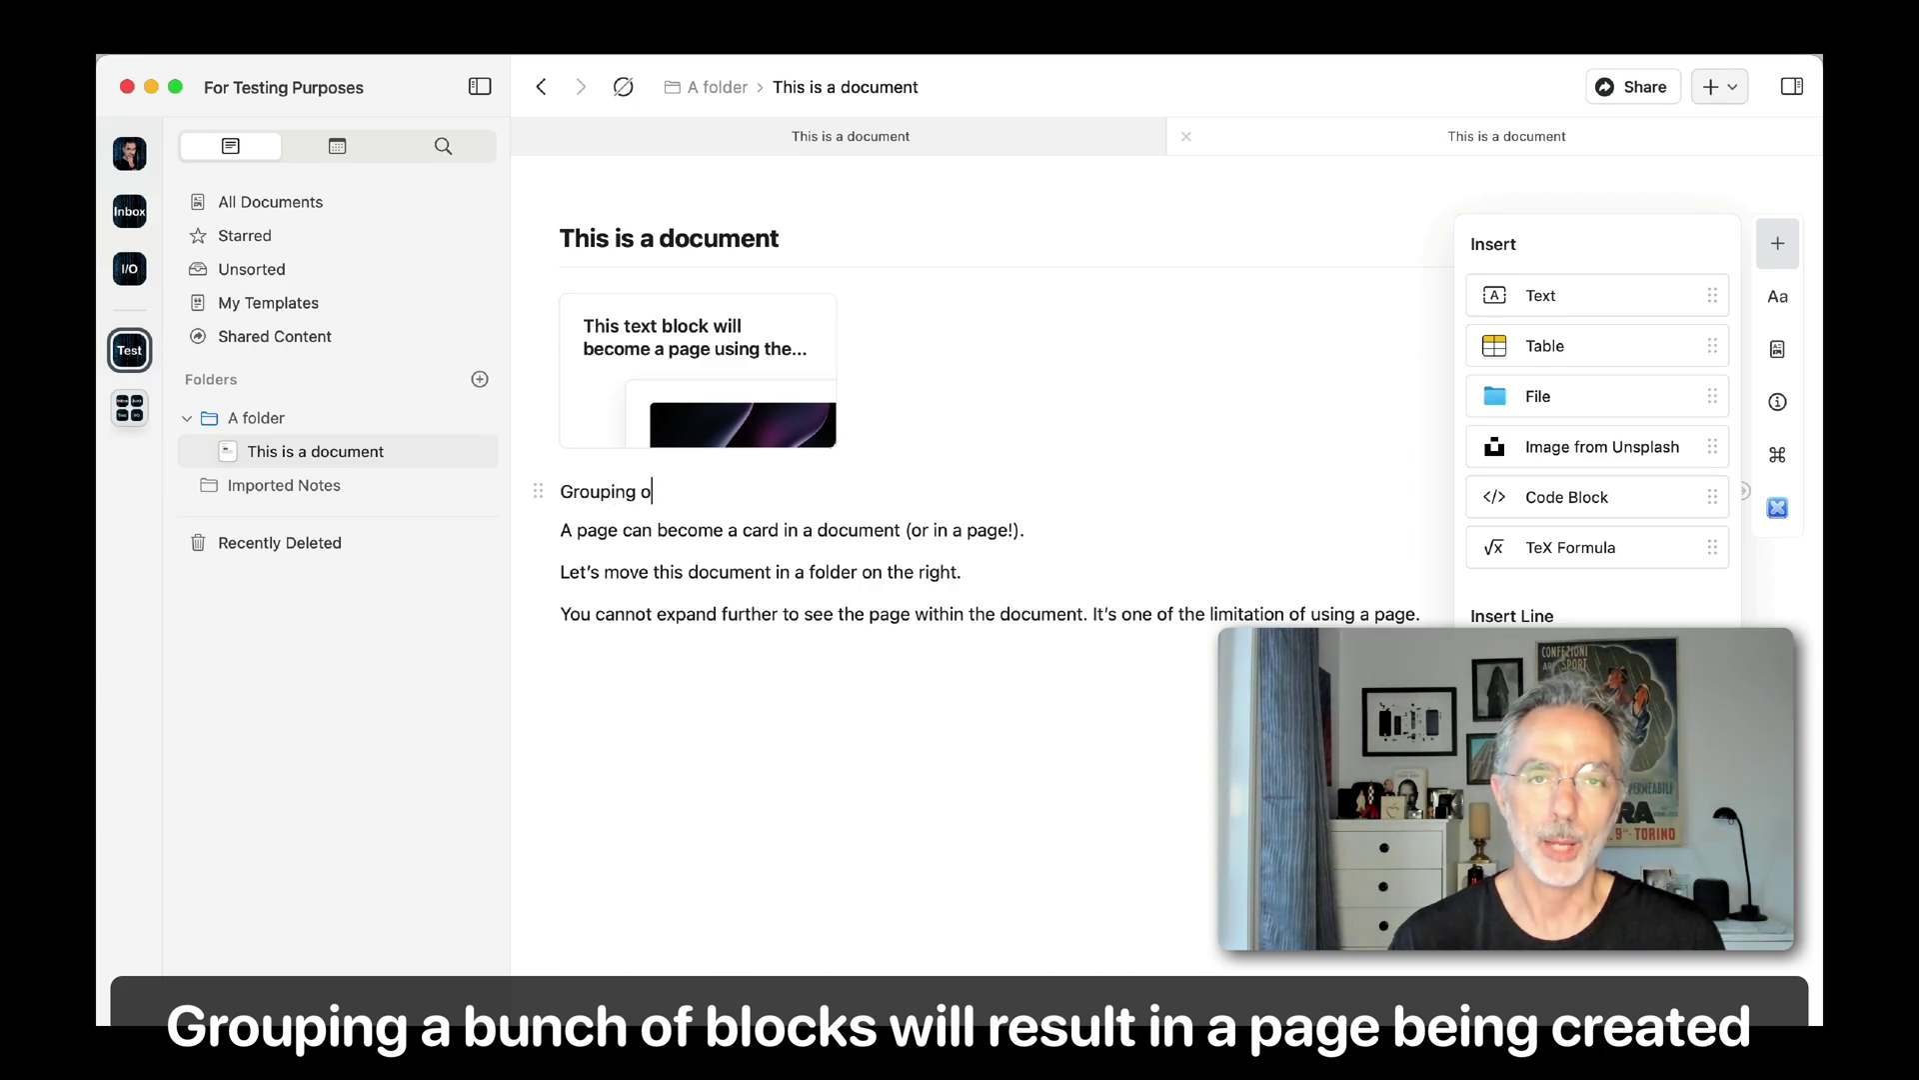
text(bjects )
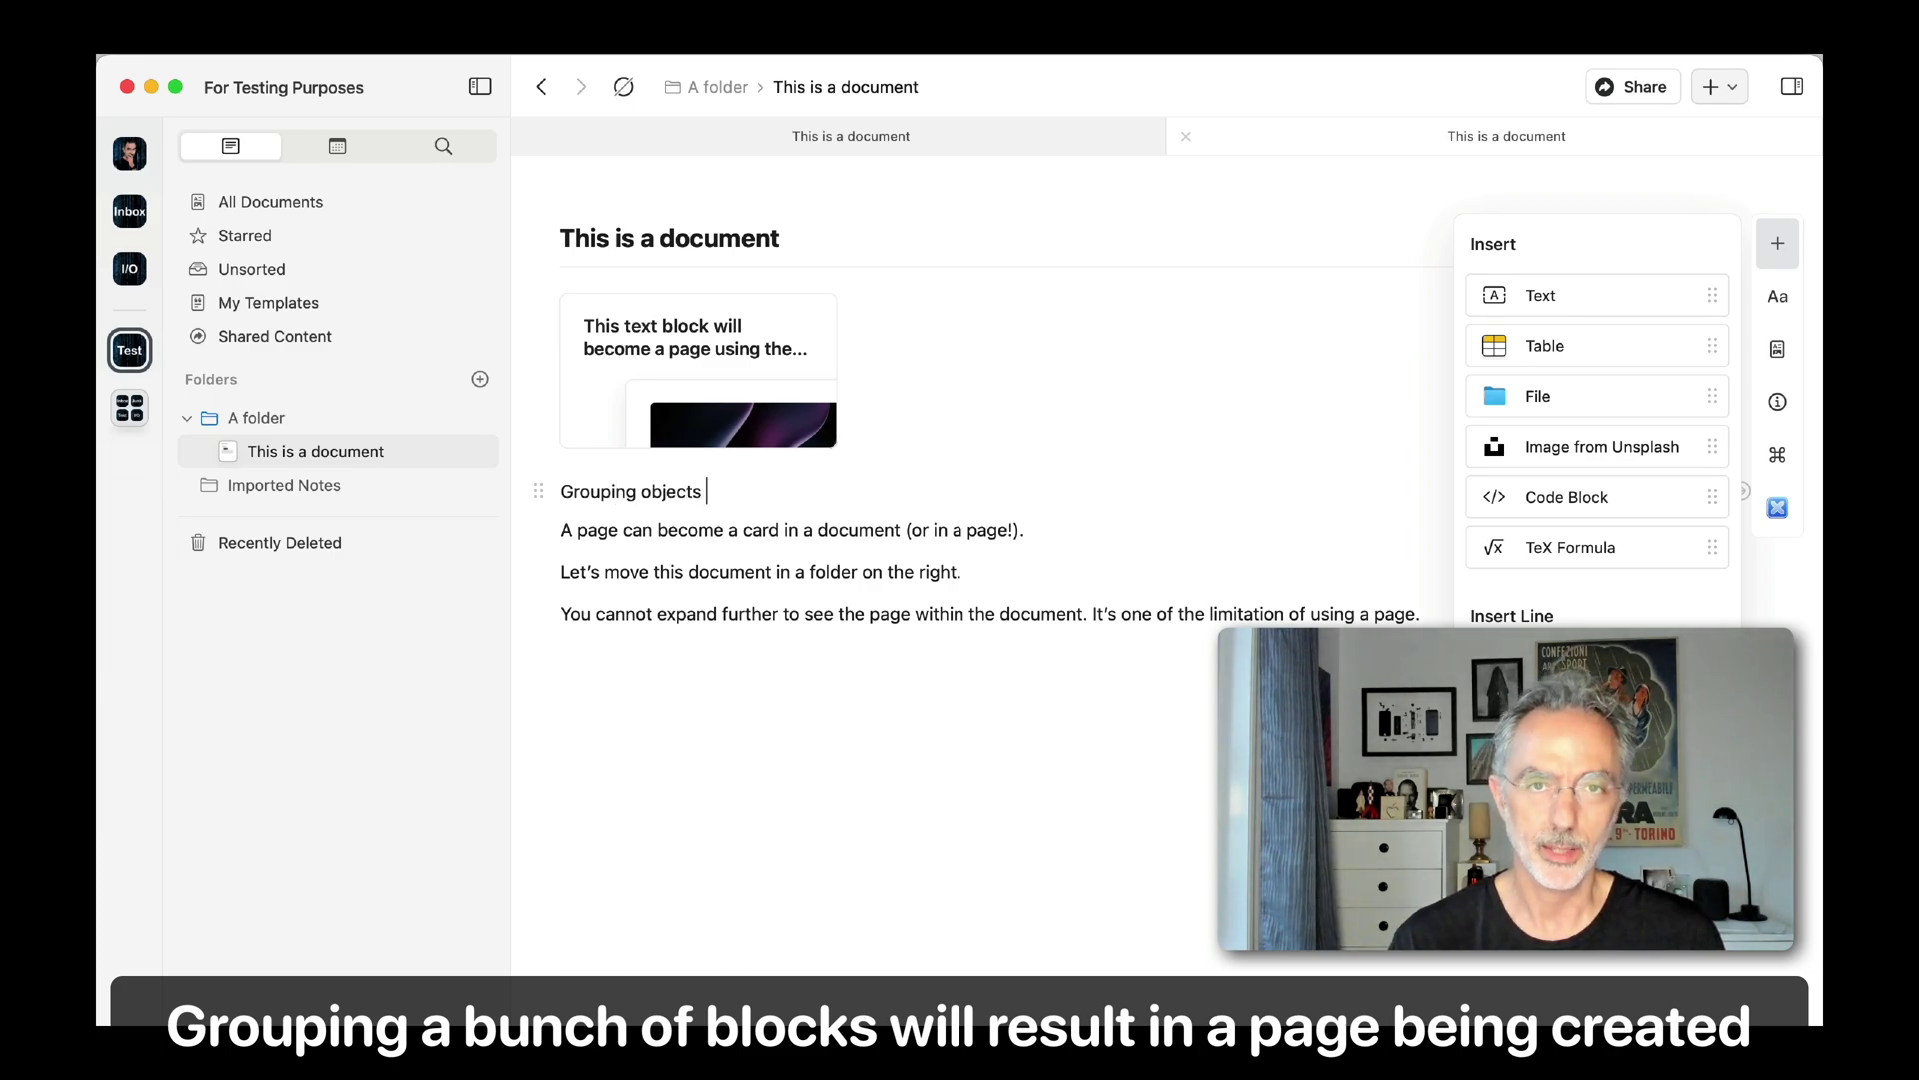
text(together is another way to)
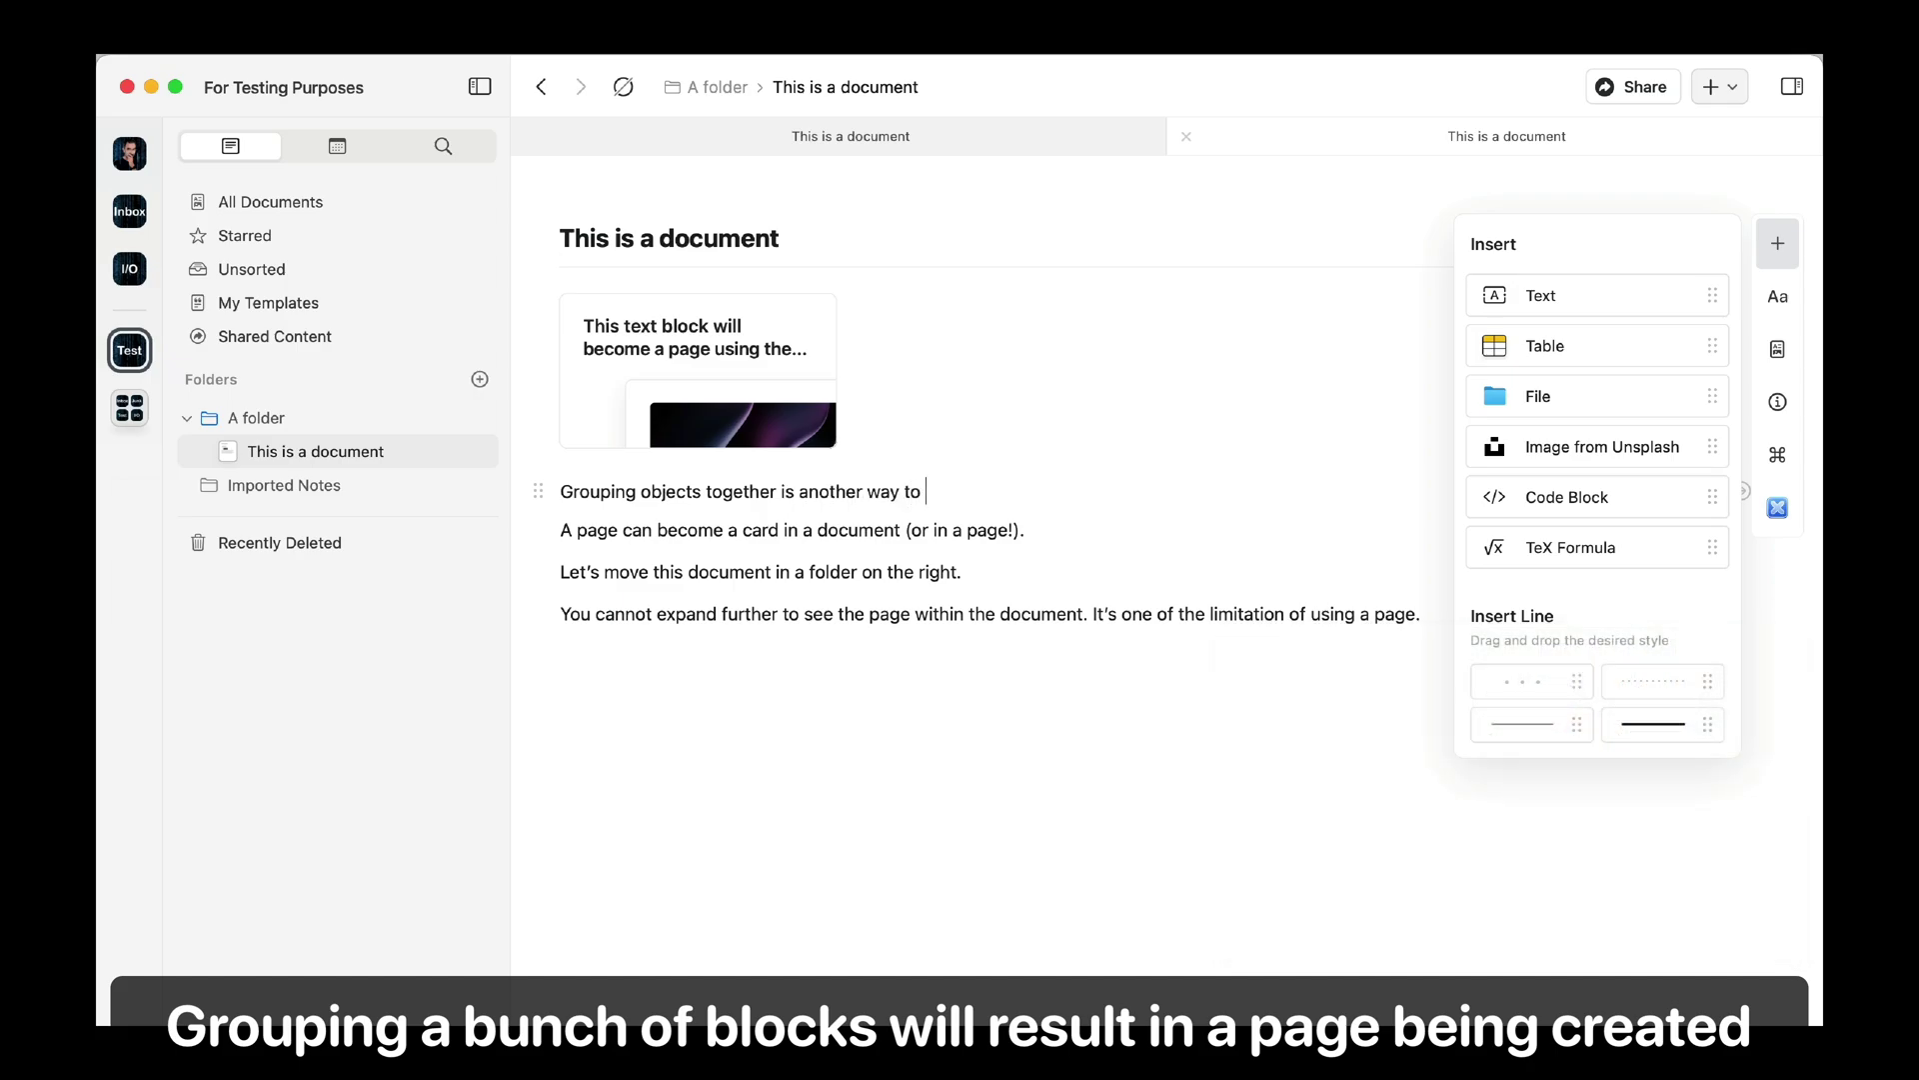
text( create a page.)
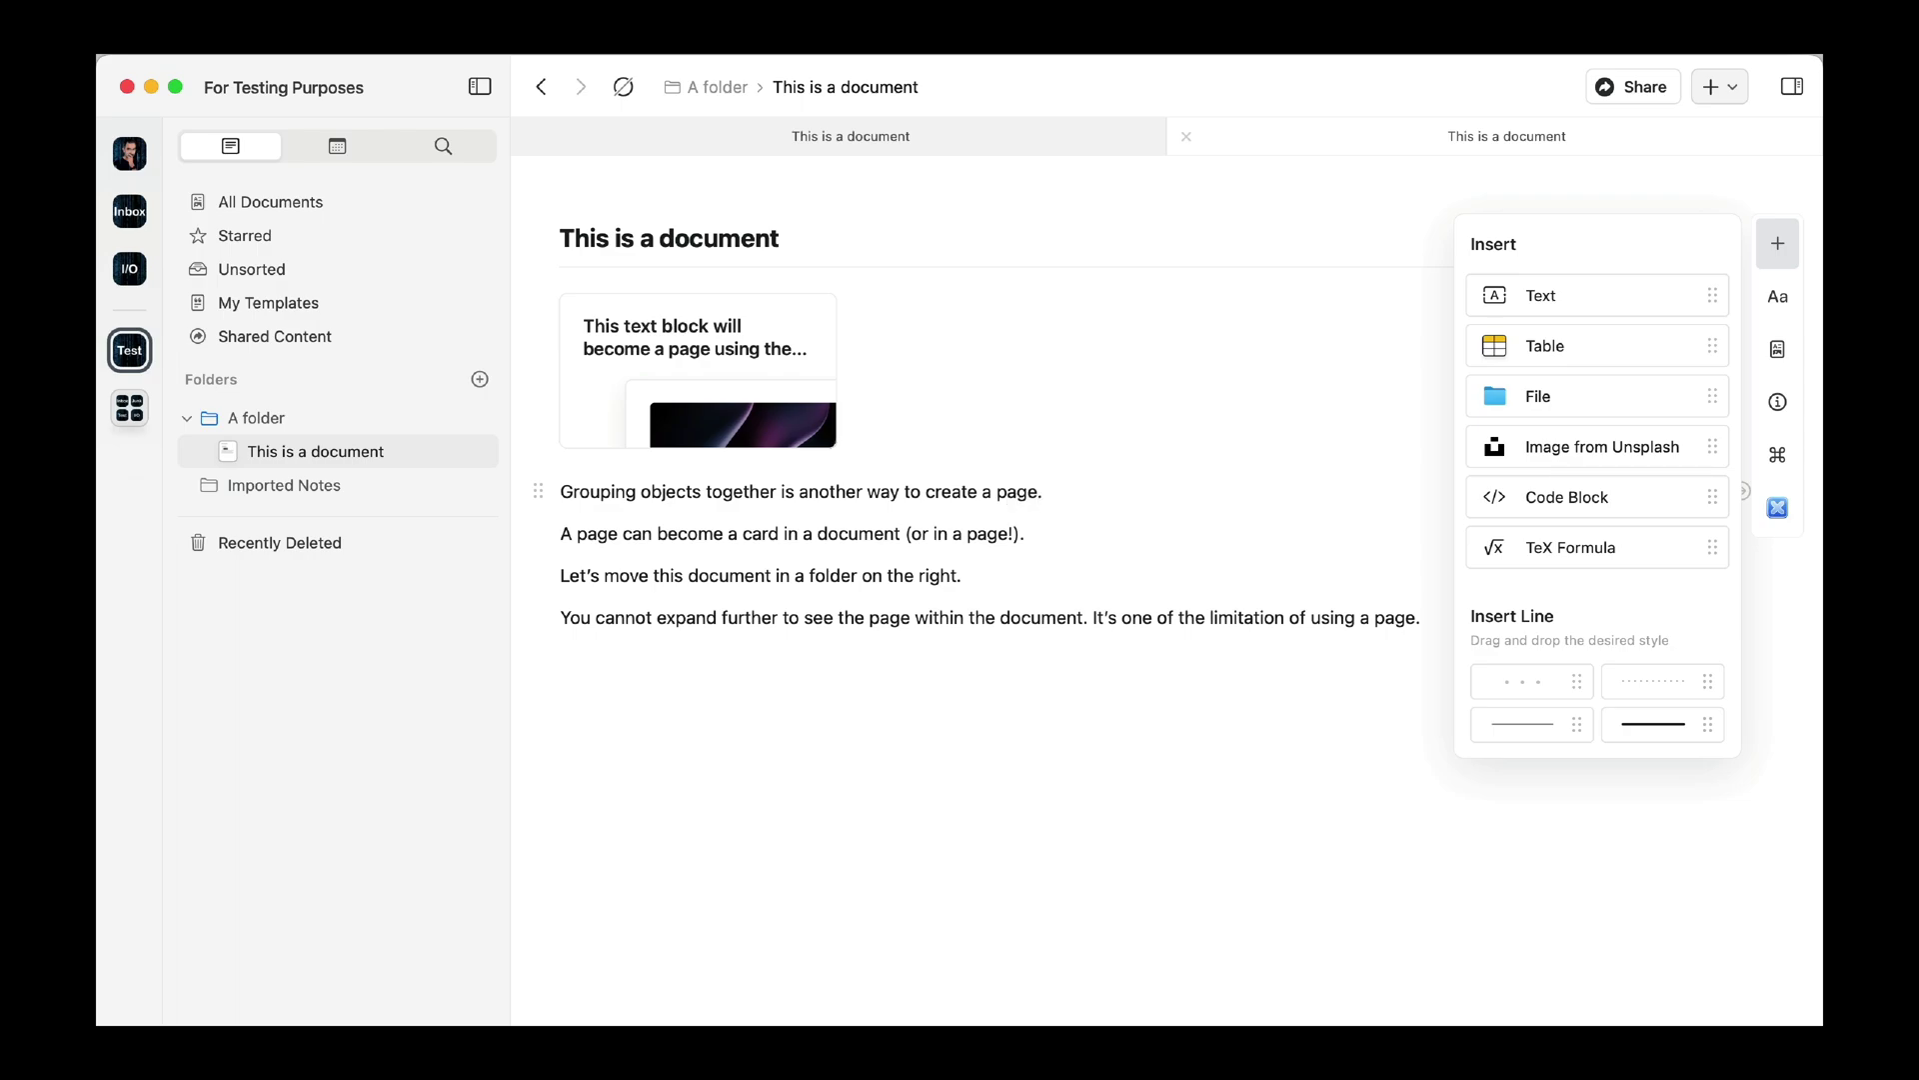
Group the four text blocks below the card into a page titled "Give a title to this newly created page!" and open it
key(shift+Down)
key(shift+Down)
key(shift+Down)
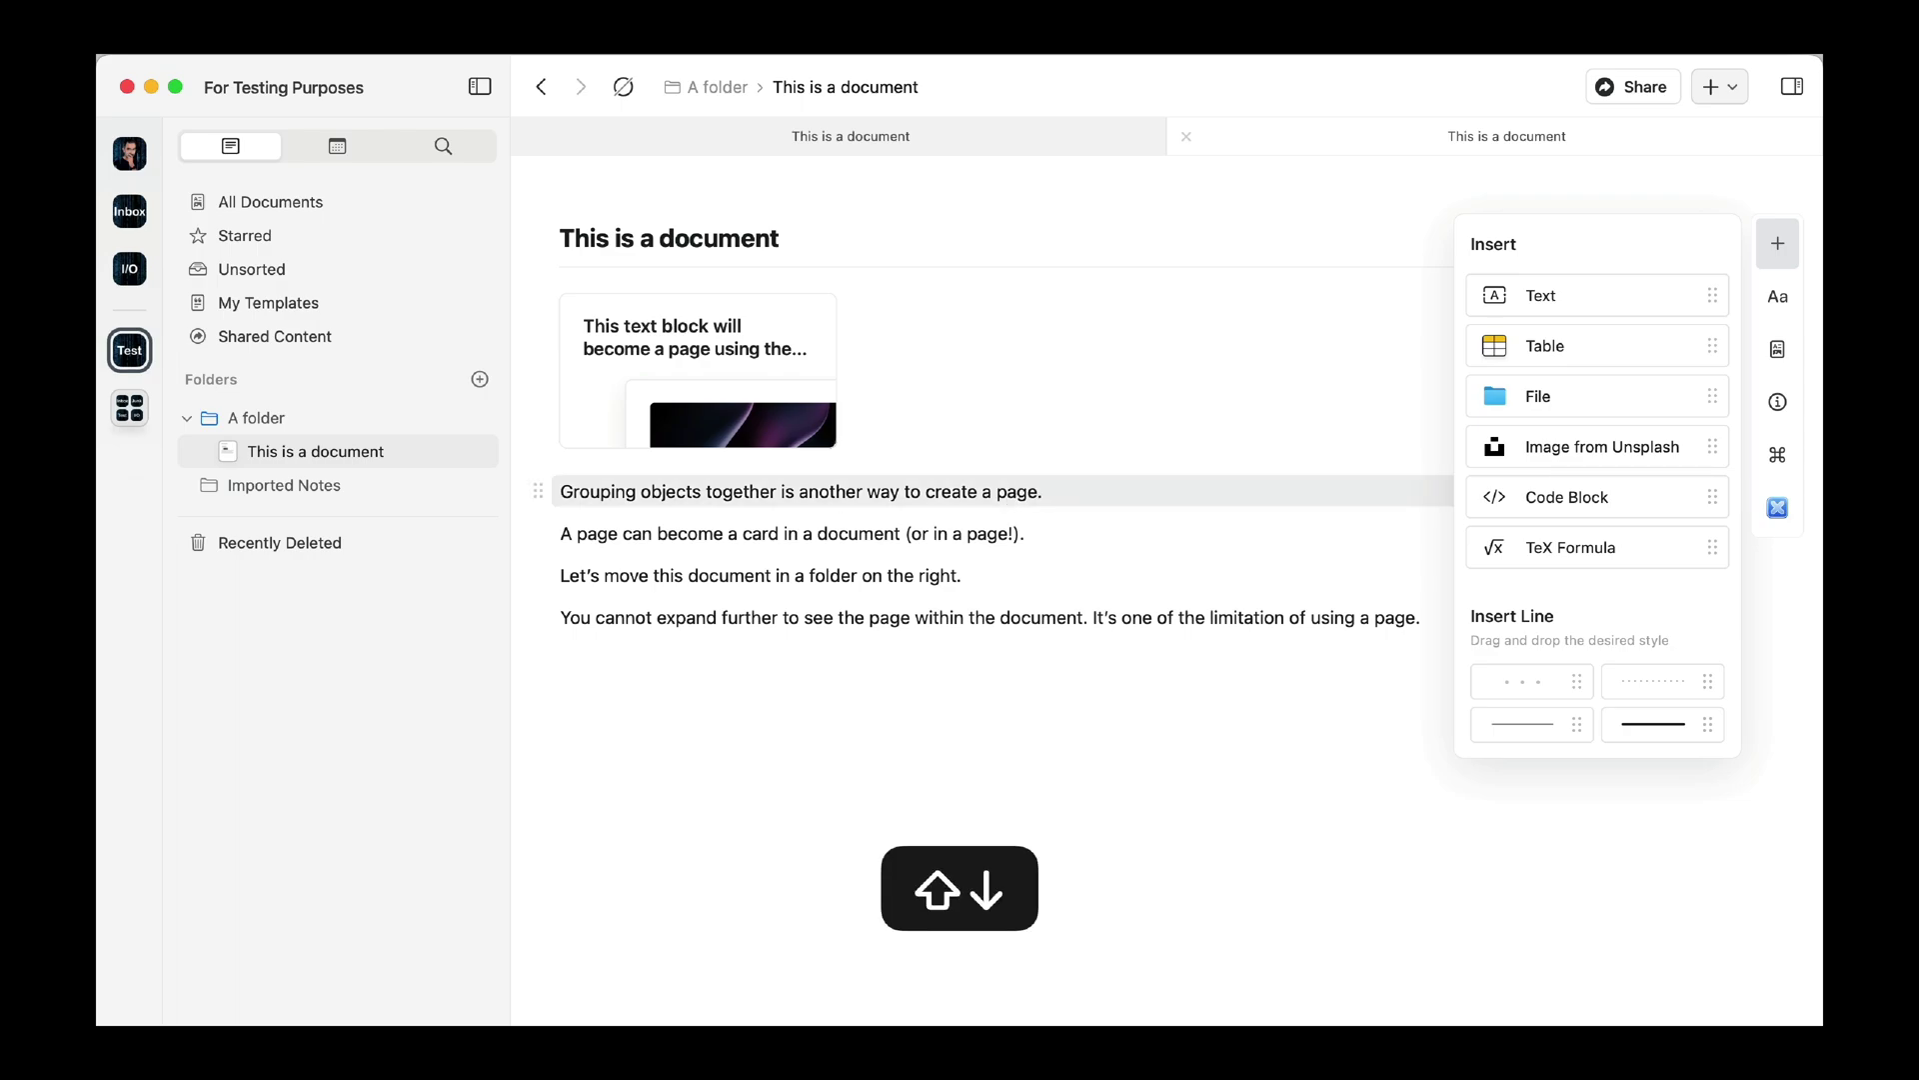
key(shift+Down)
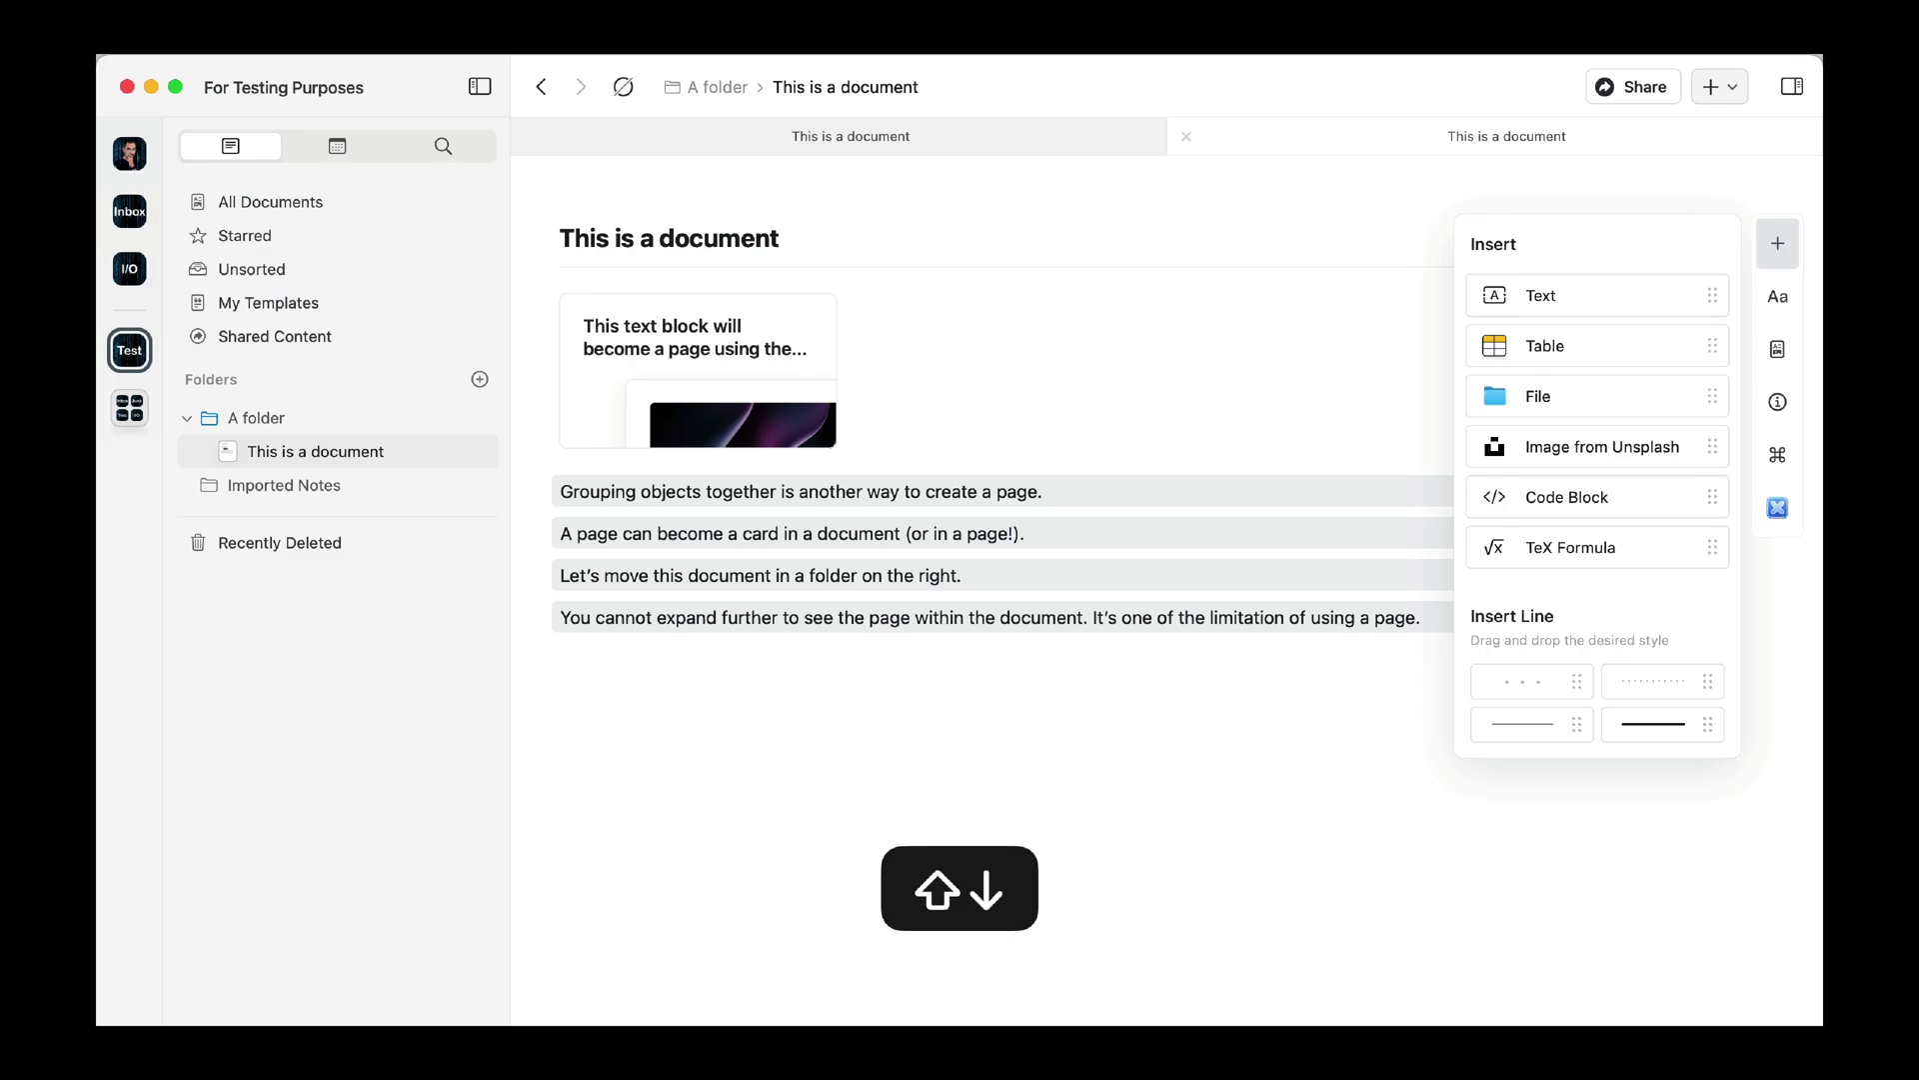
right_click(744, 503)
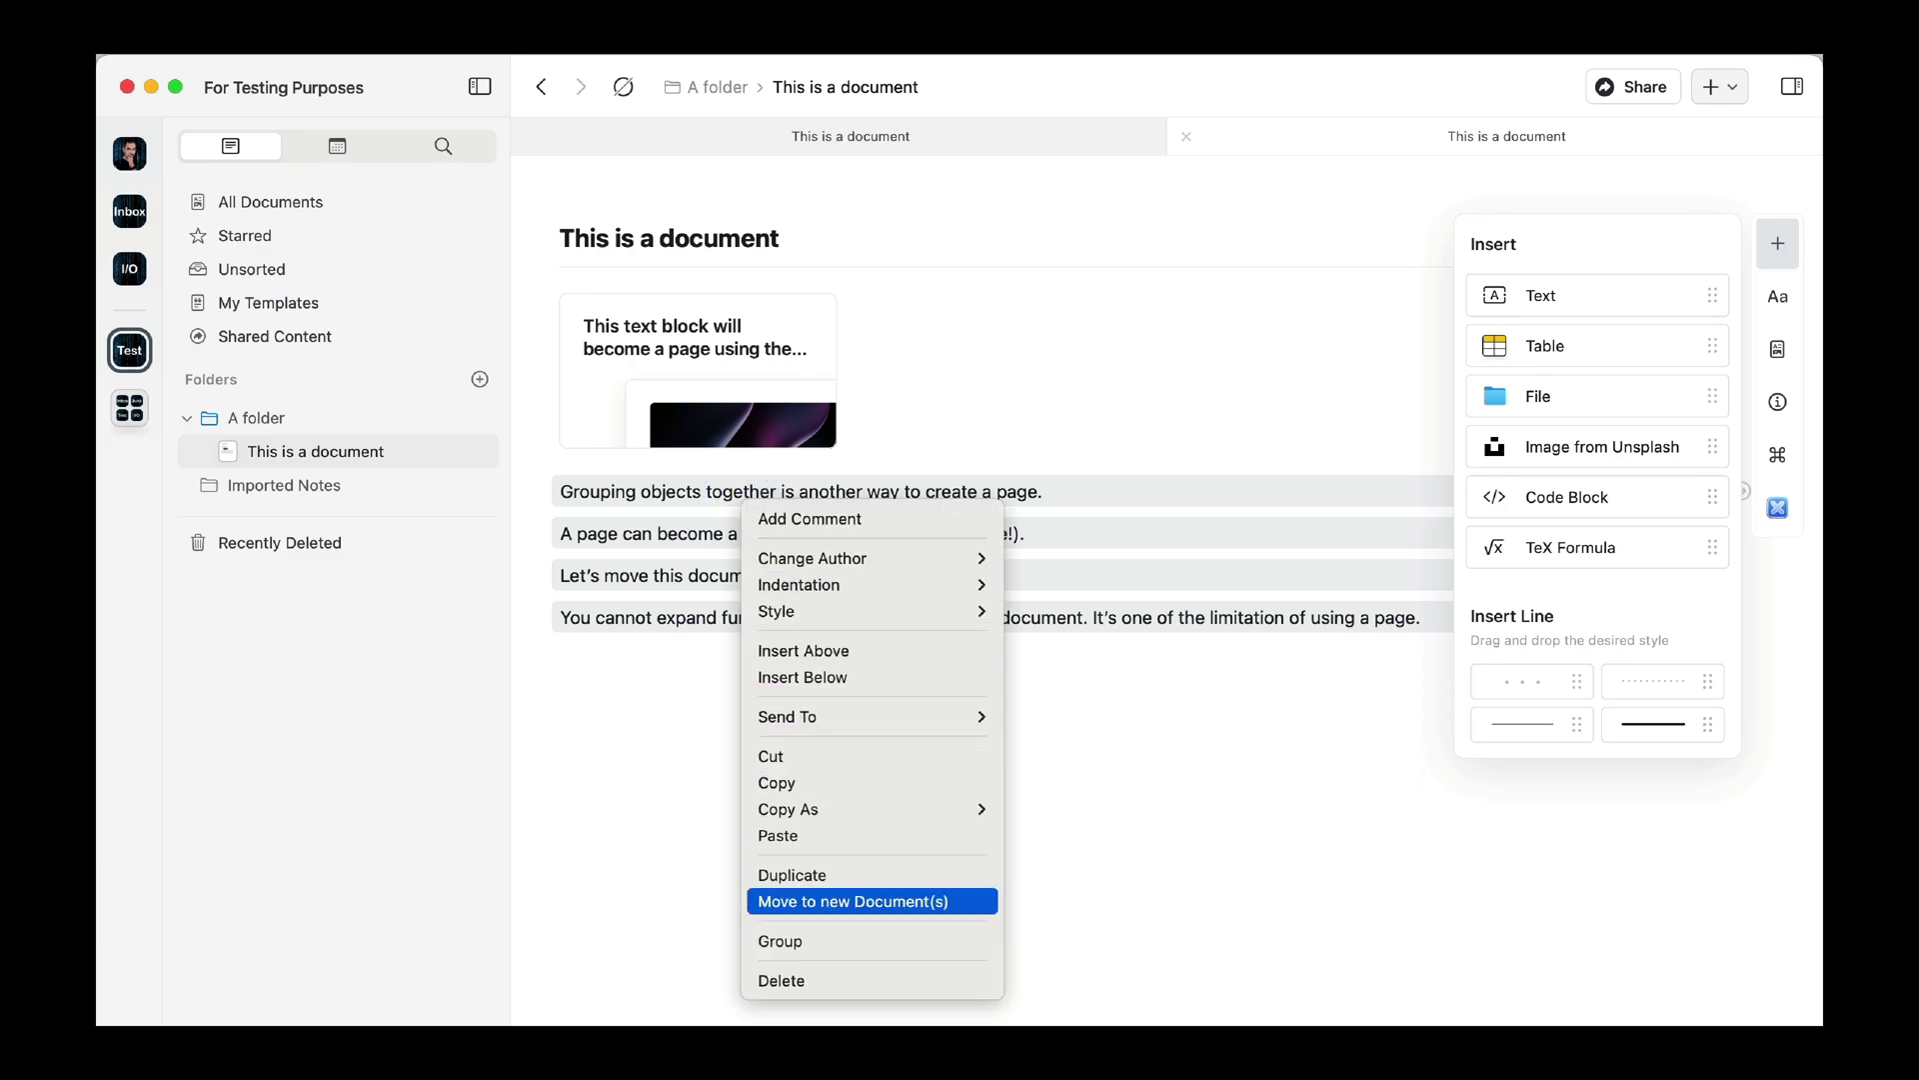
key(Return)
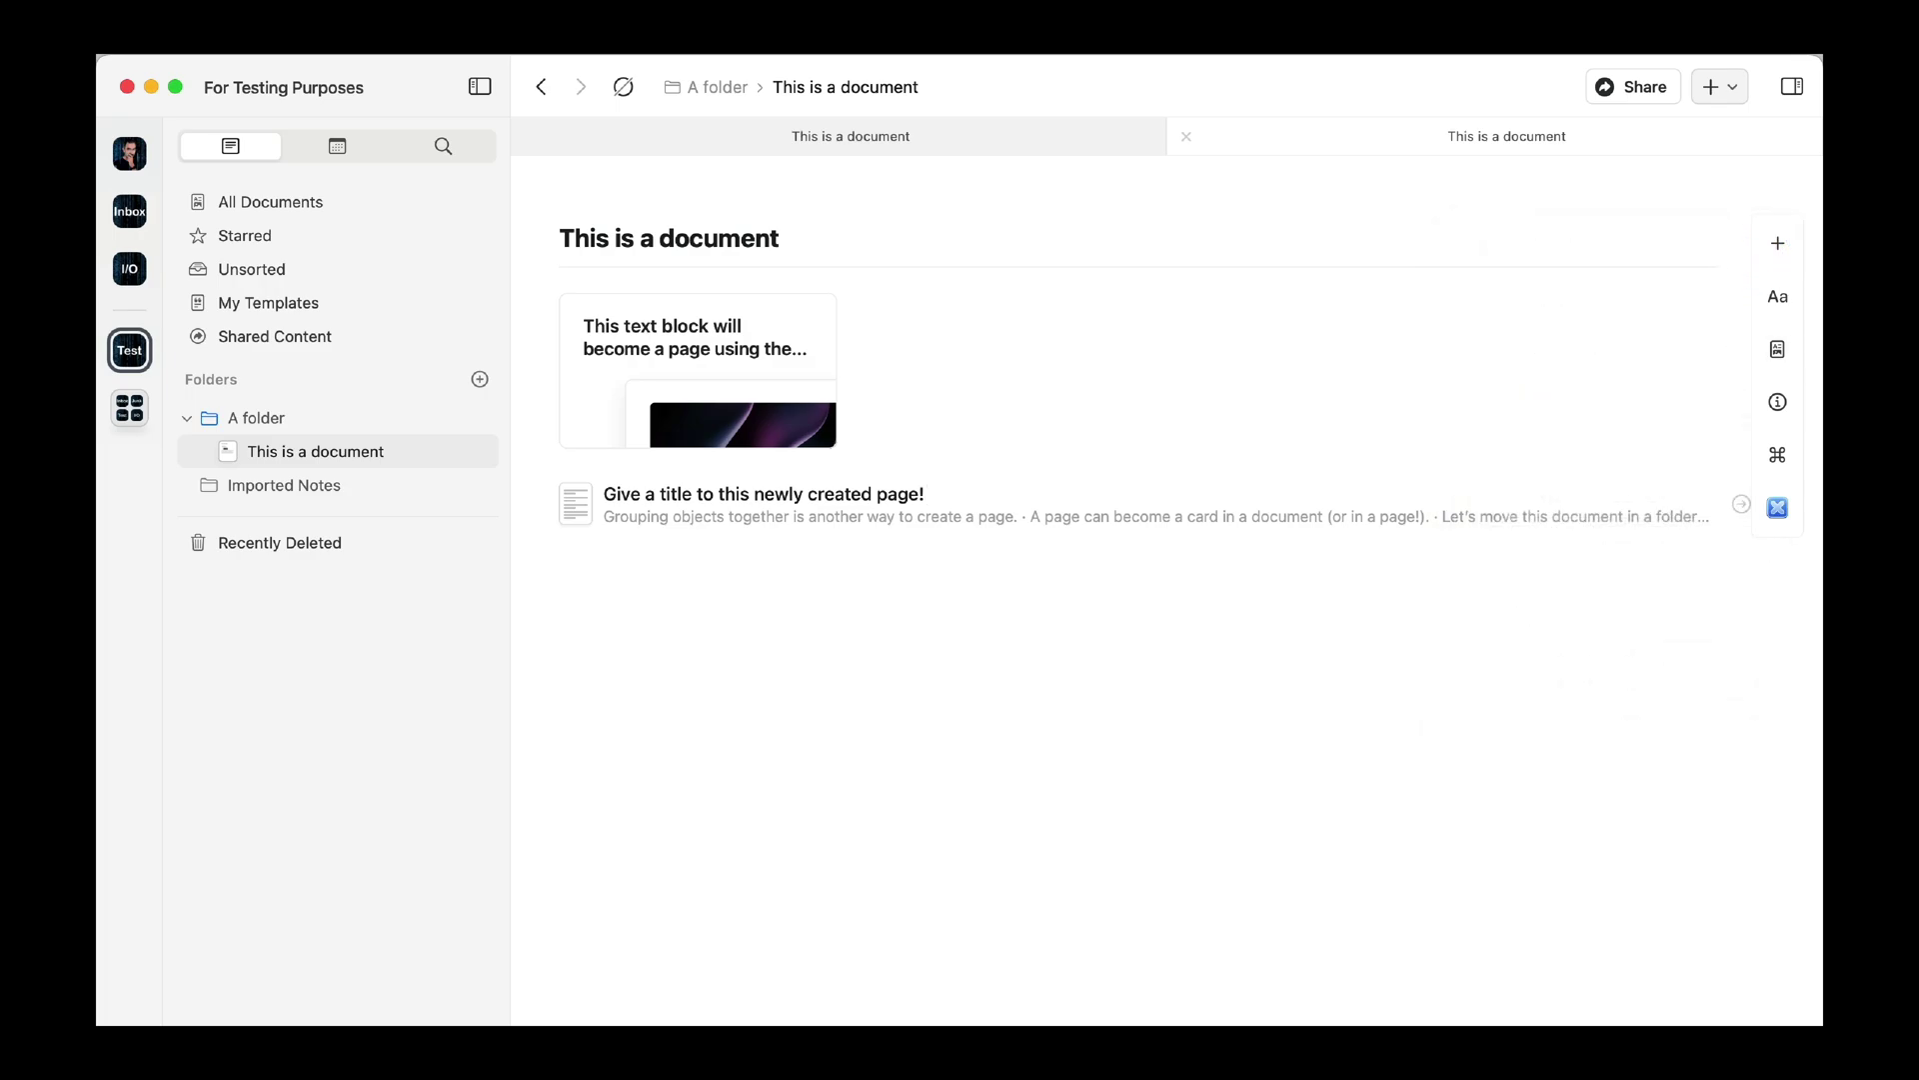
click(1742, 506)
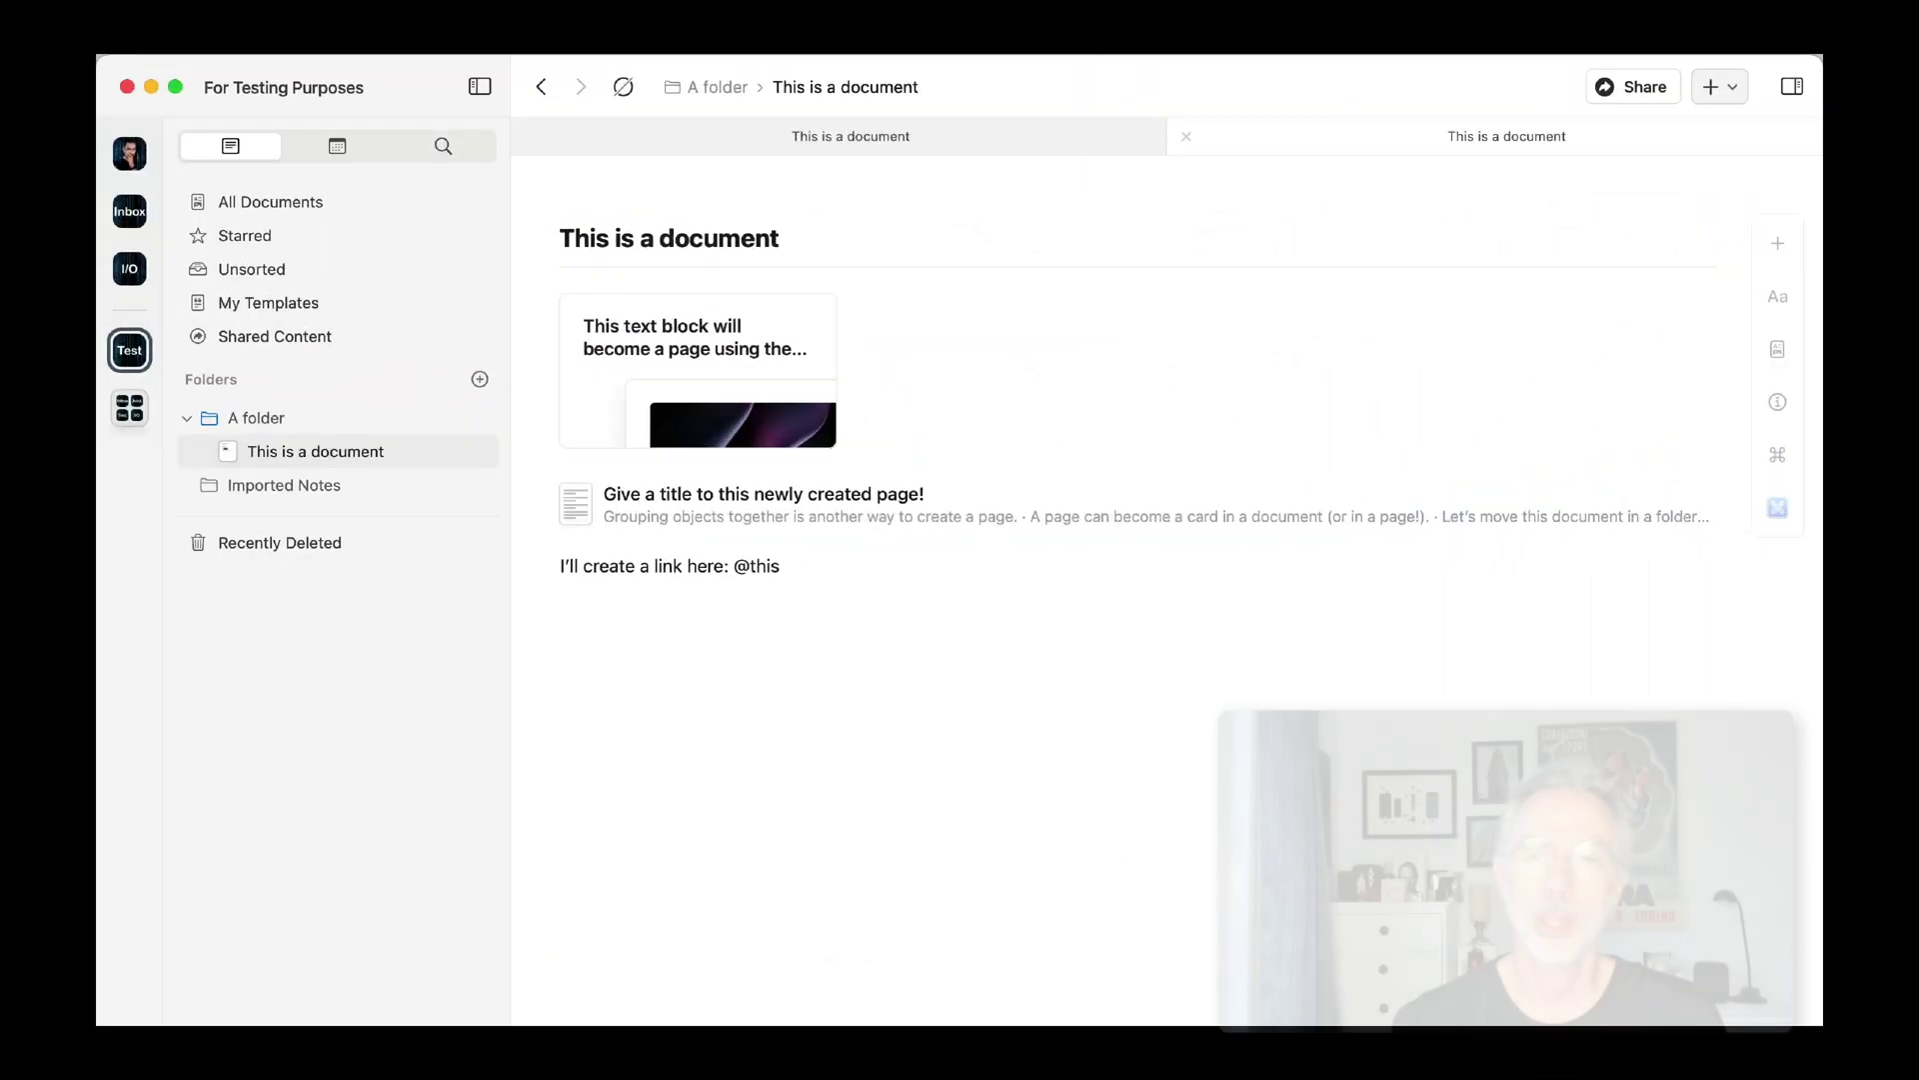
Convert a new block below the "I'll create a link here" line to a document with the /doc slash command
click(600, 588)
text(/doc)
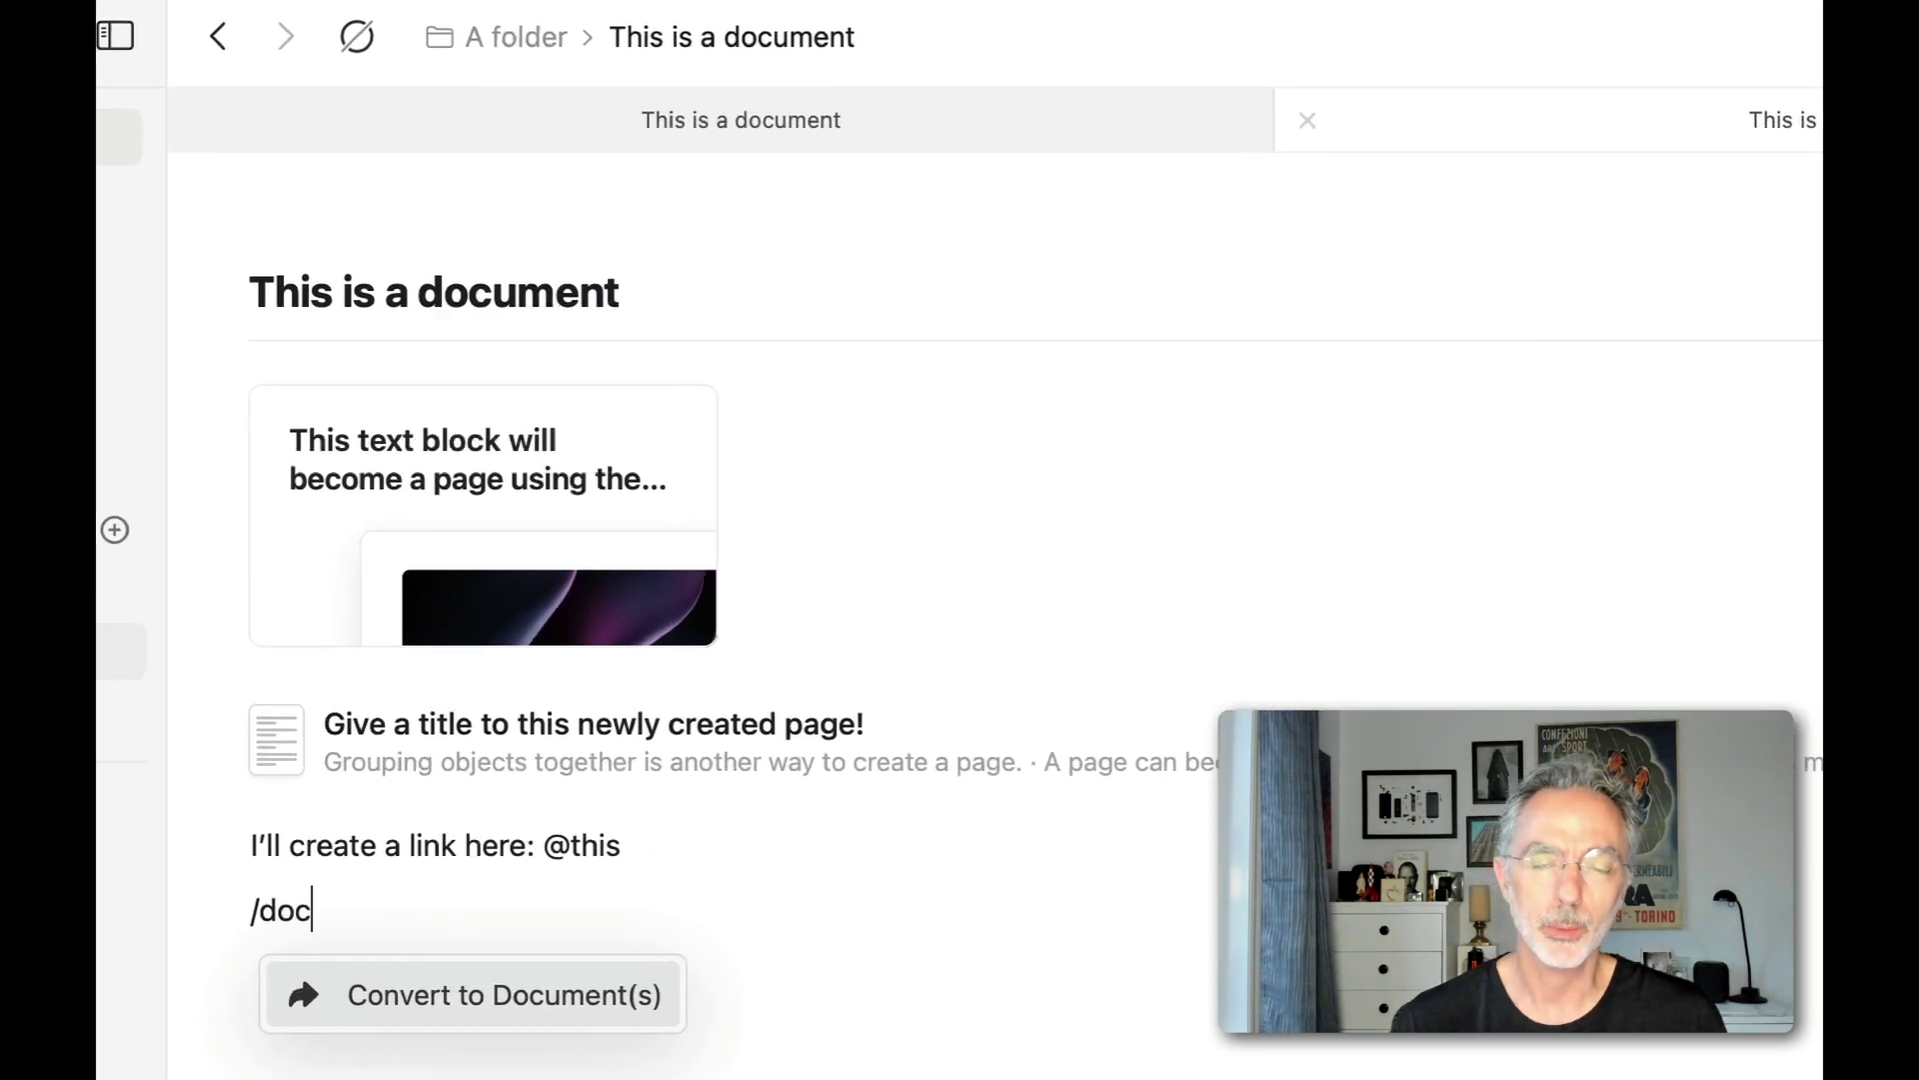
key(Return)
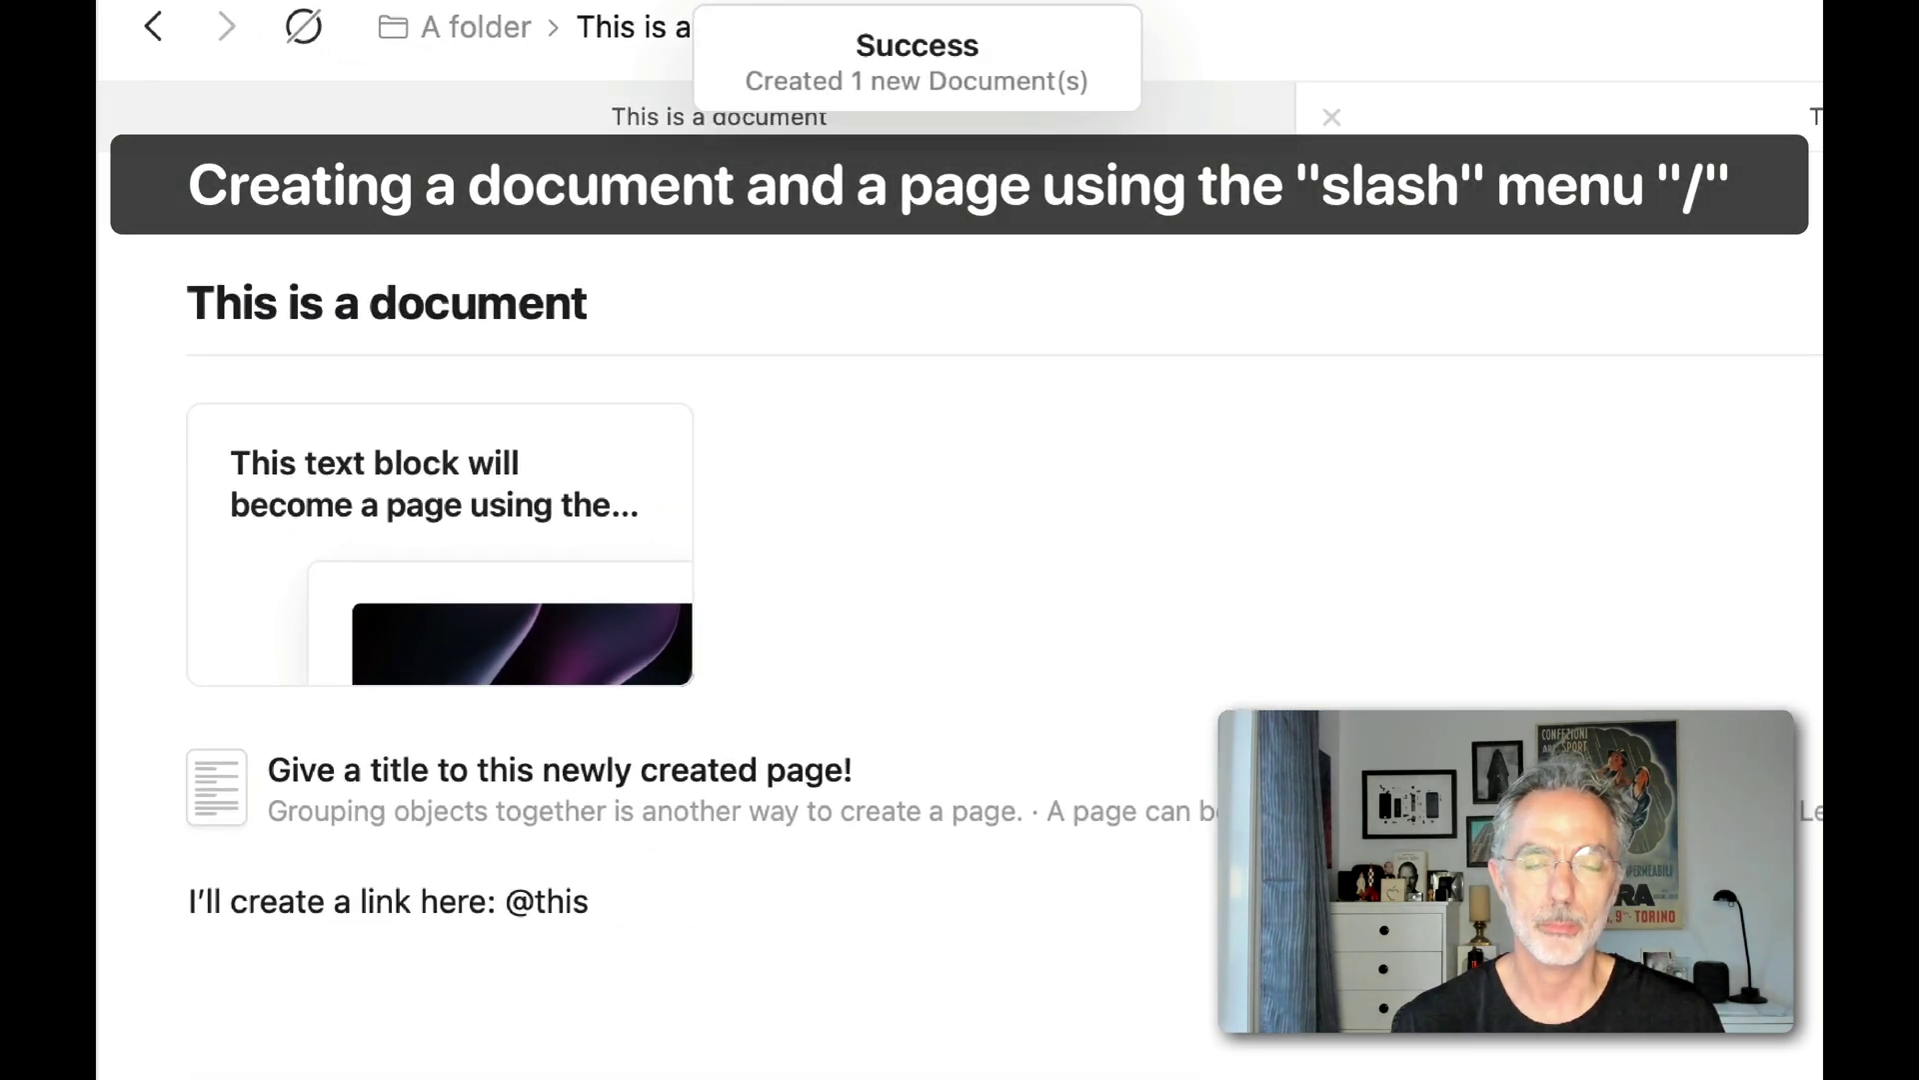
Create a page named "Page title" with the /page slash command below the link line and write "Some text" in it
click(225, 977)
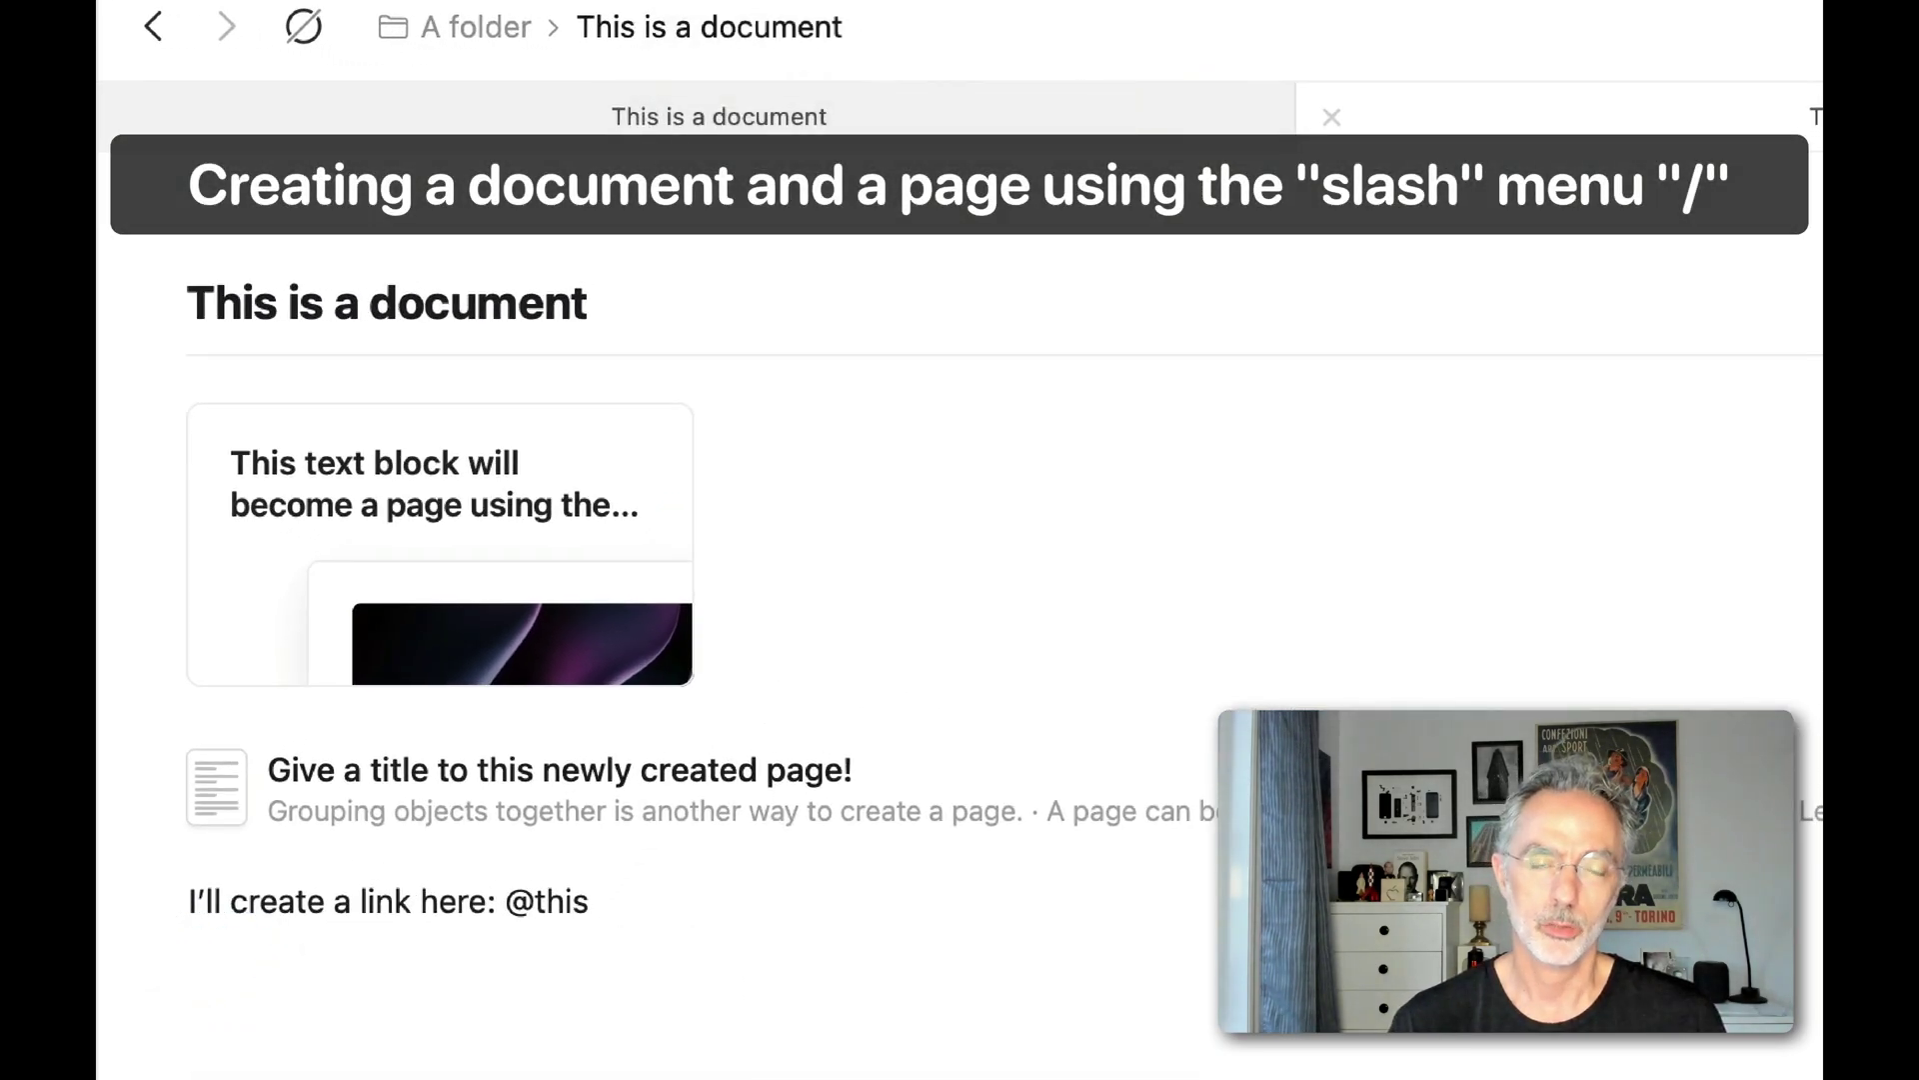
text(/page)
key(Return)
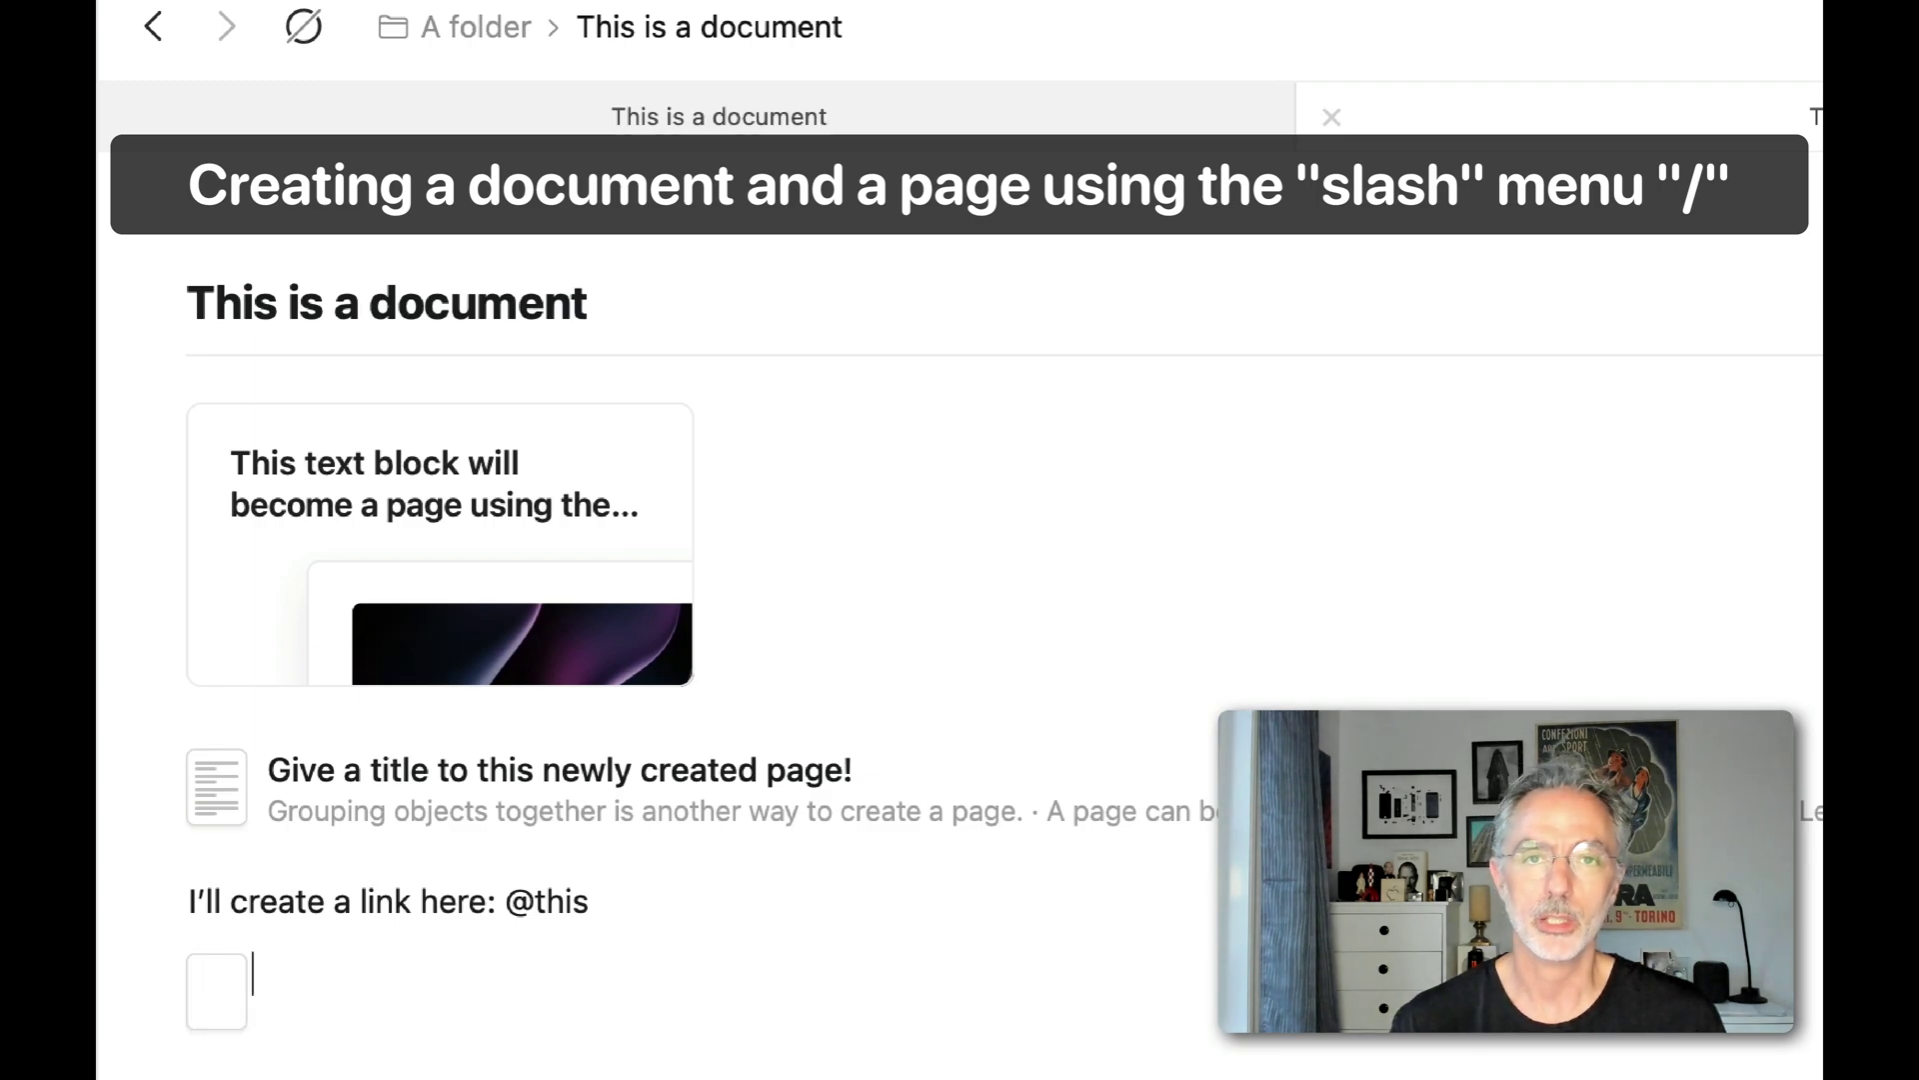
text(Page title)
key(Return)
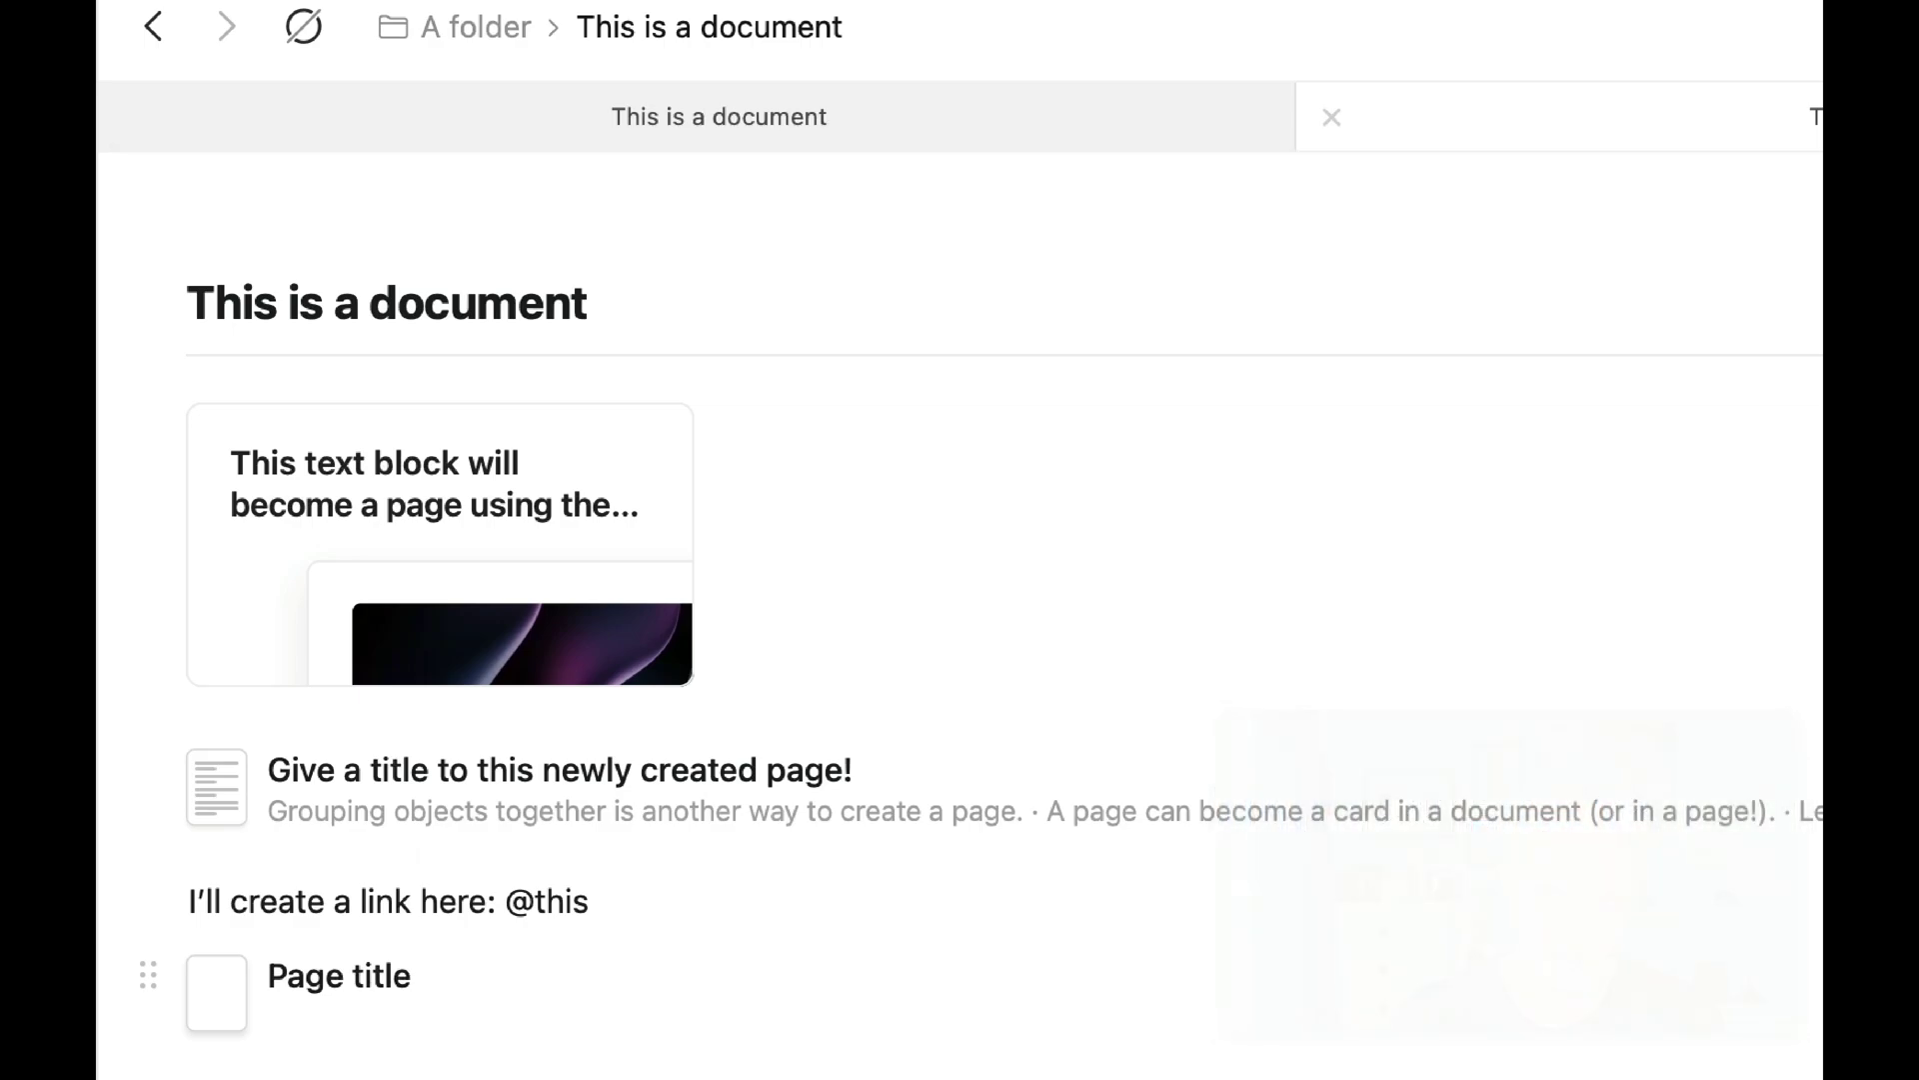
key(super+Return)
click(826, 733)
text(Some text)
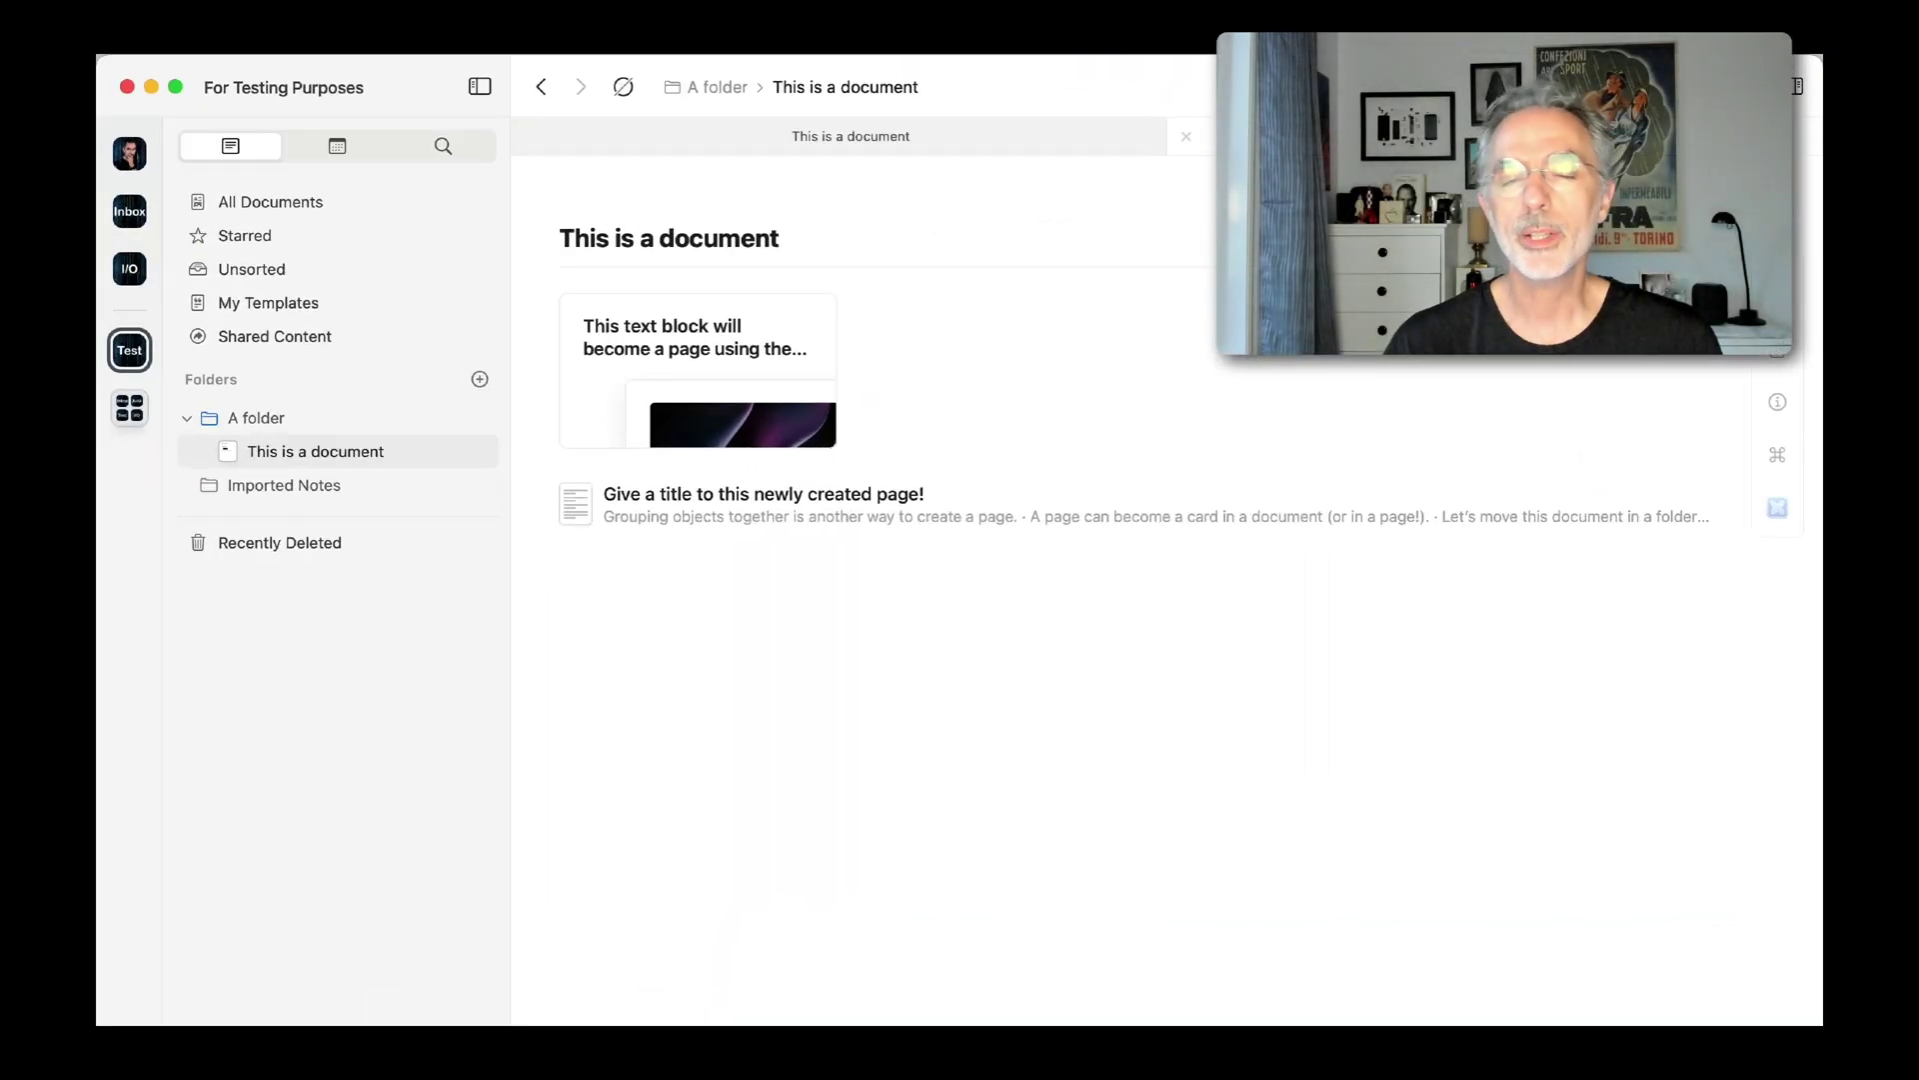
Write "I'll create a link here: " in a new text block below the "Give a title to this newly created page!" page
text(I'll cre)
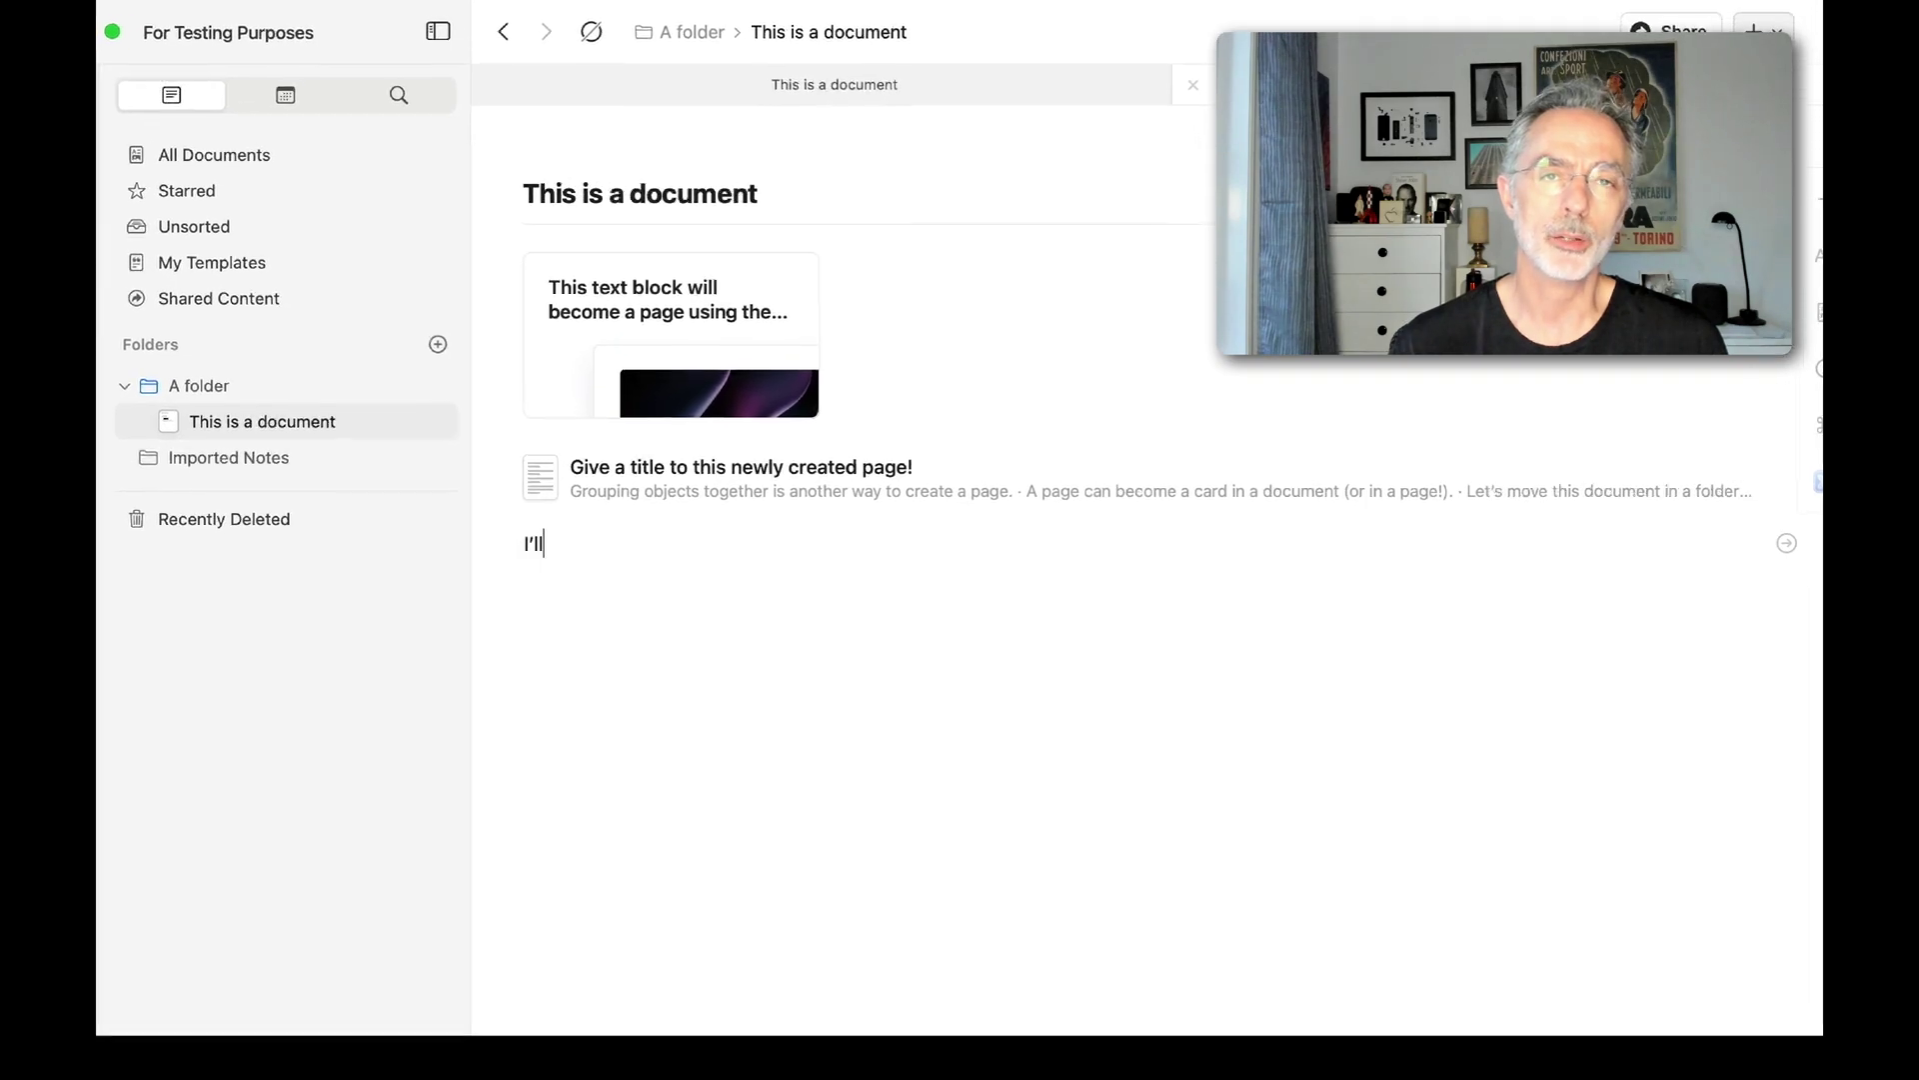
text(ate a li)
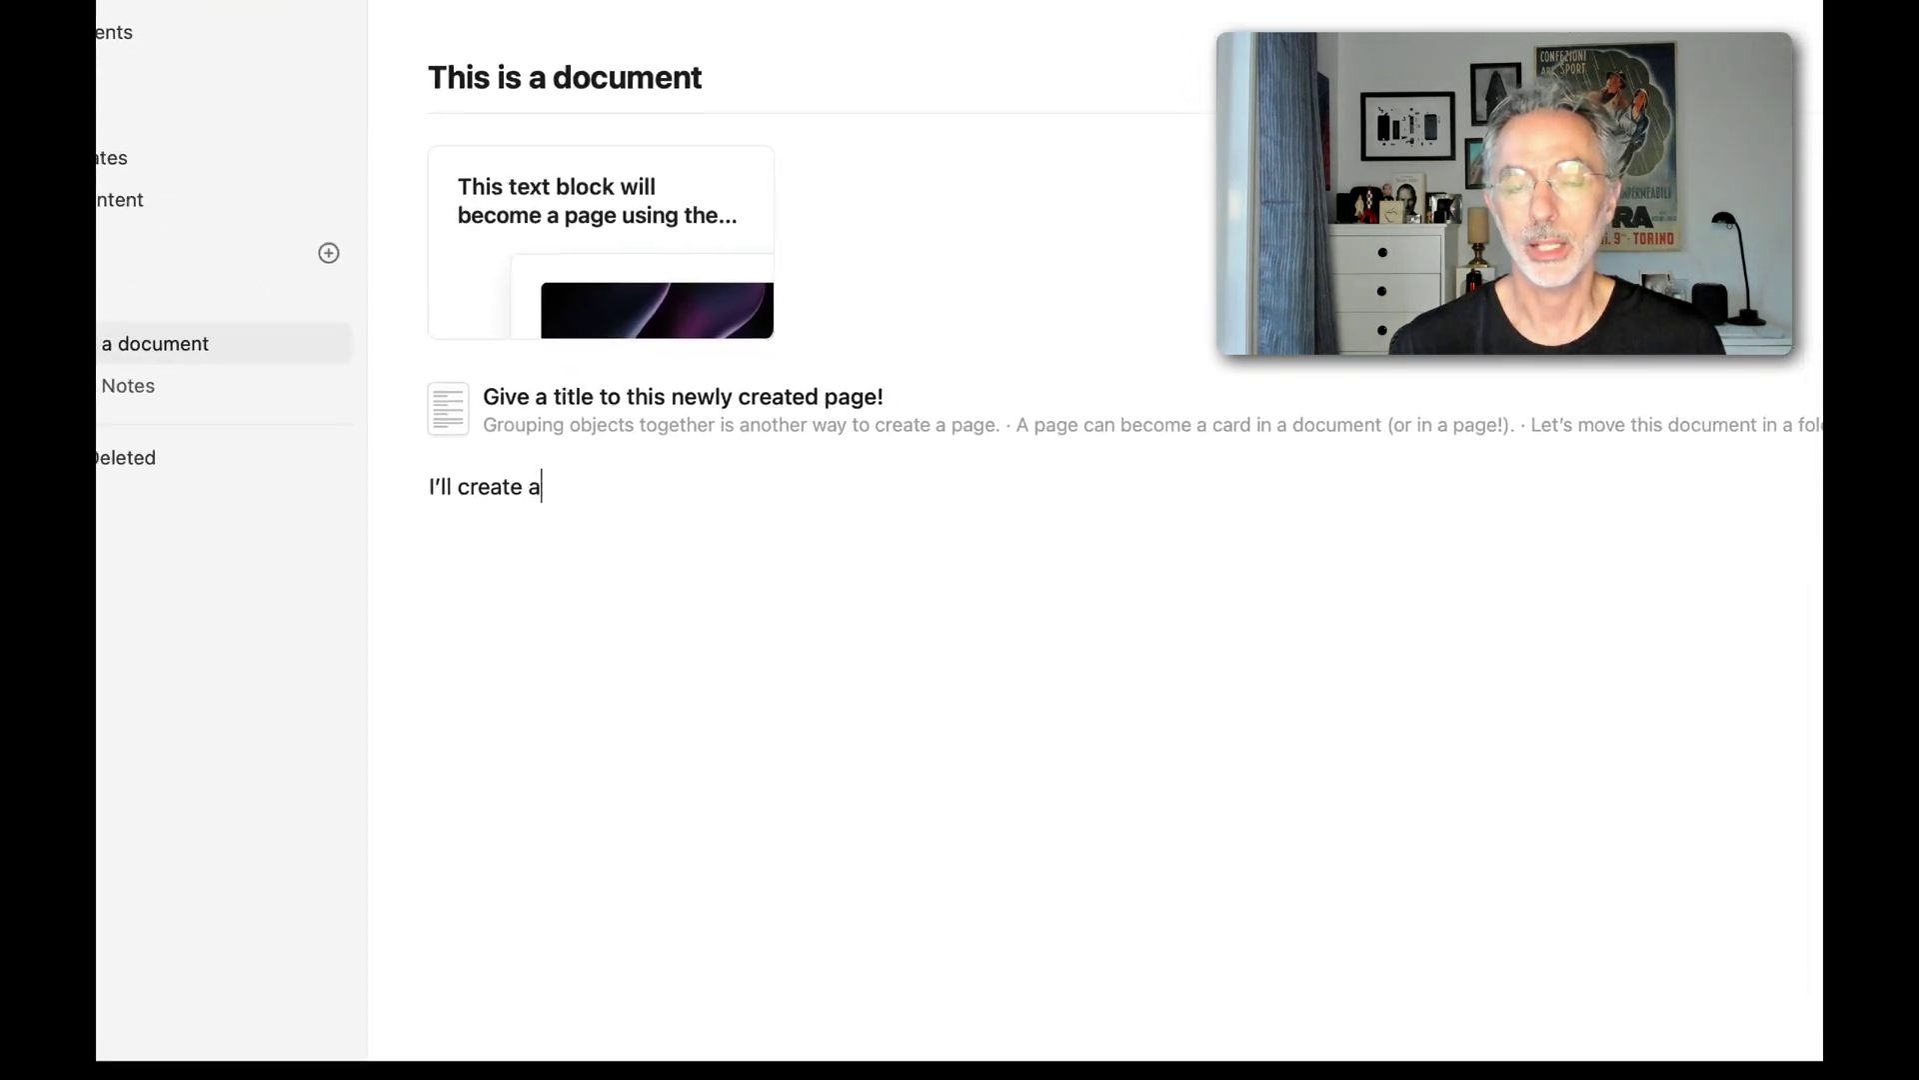
text(nk here: )
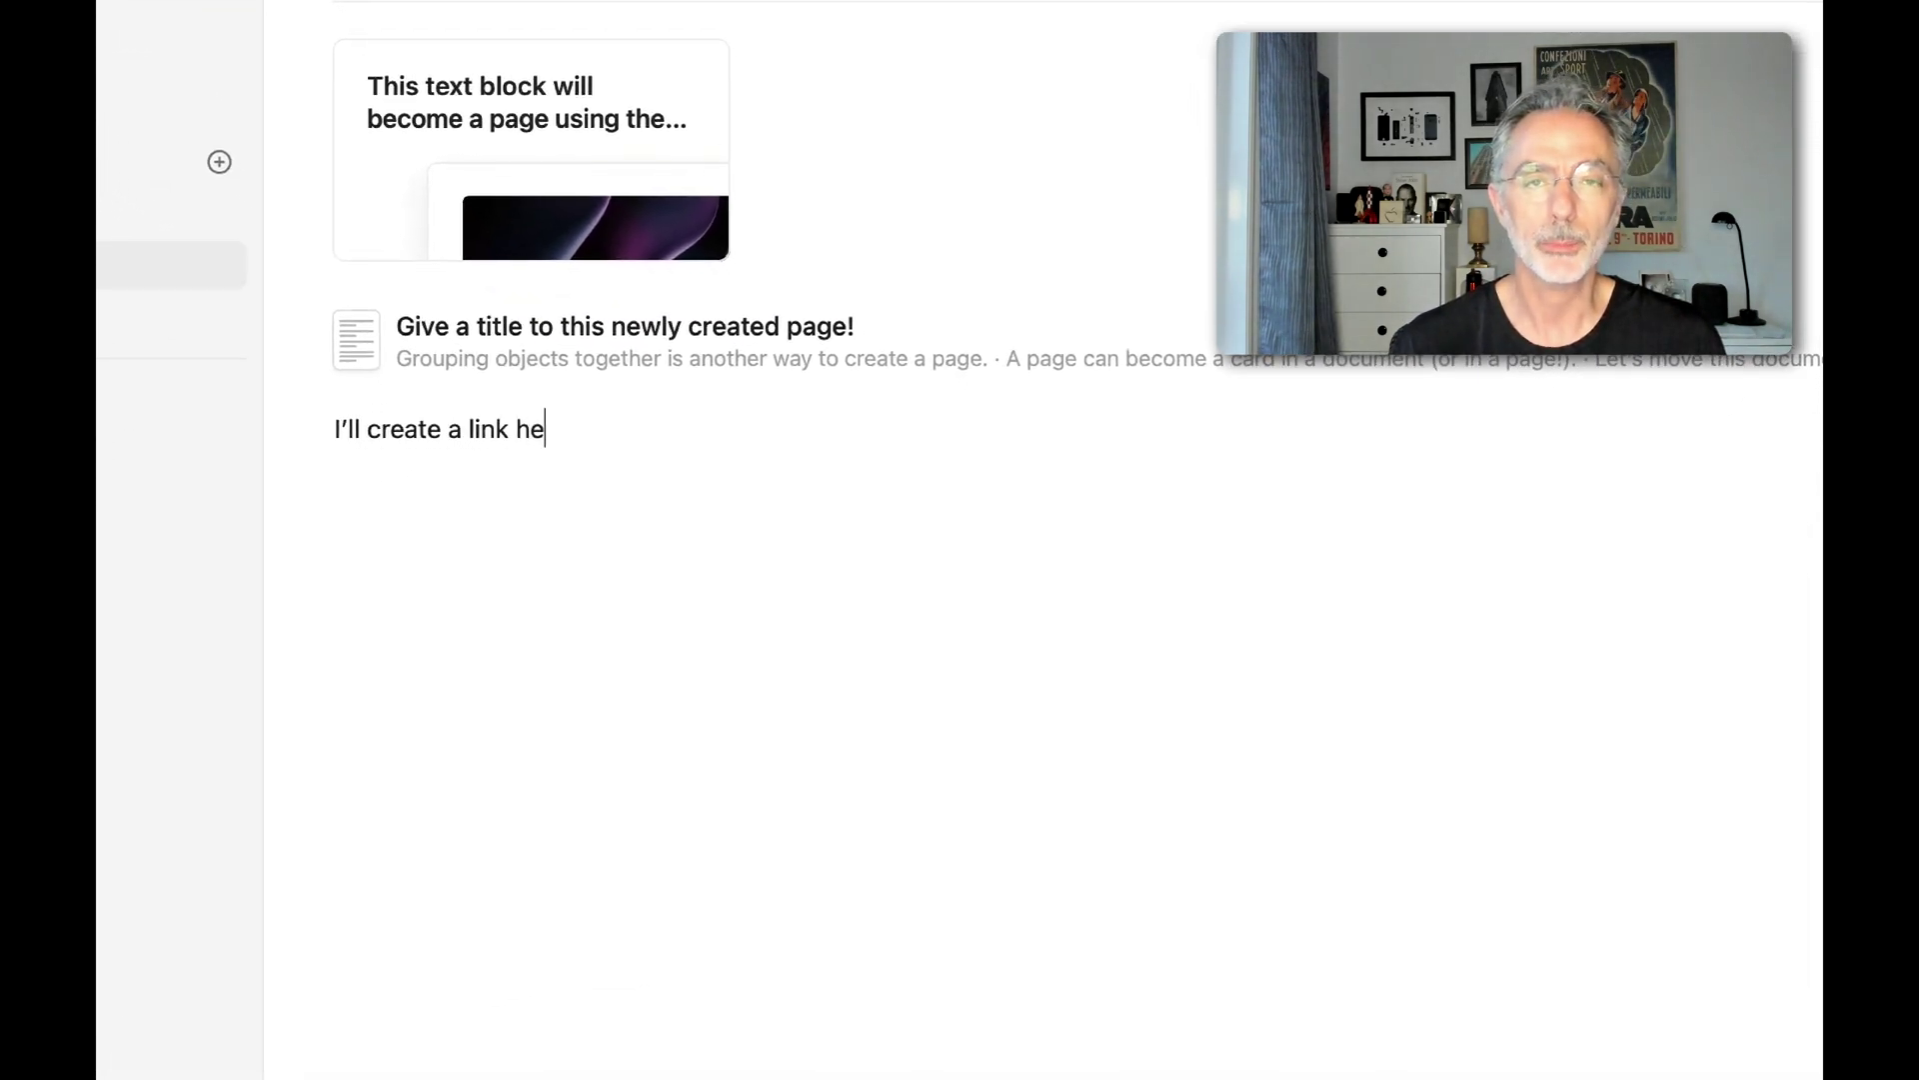
text(@)
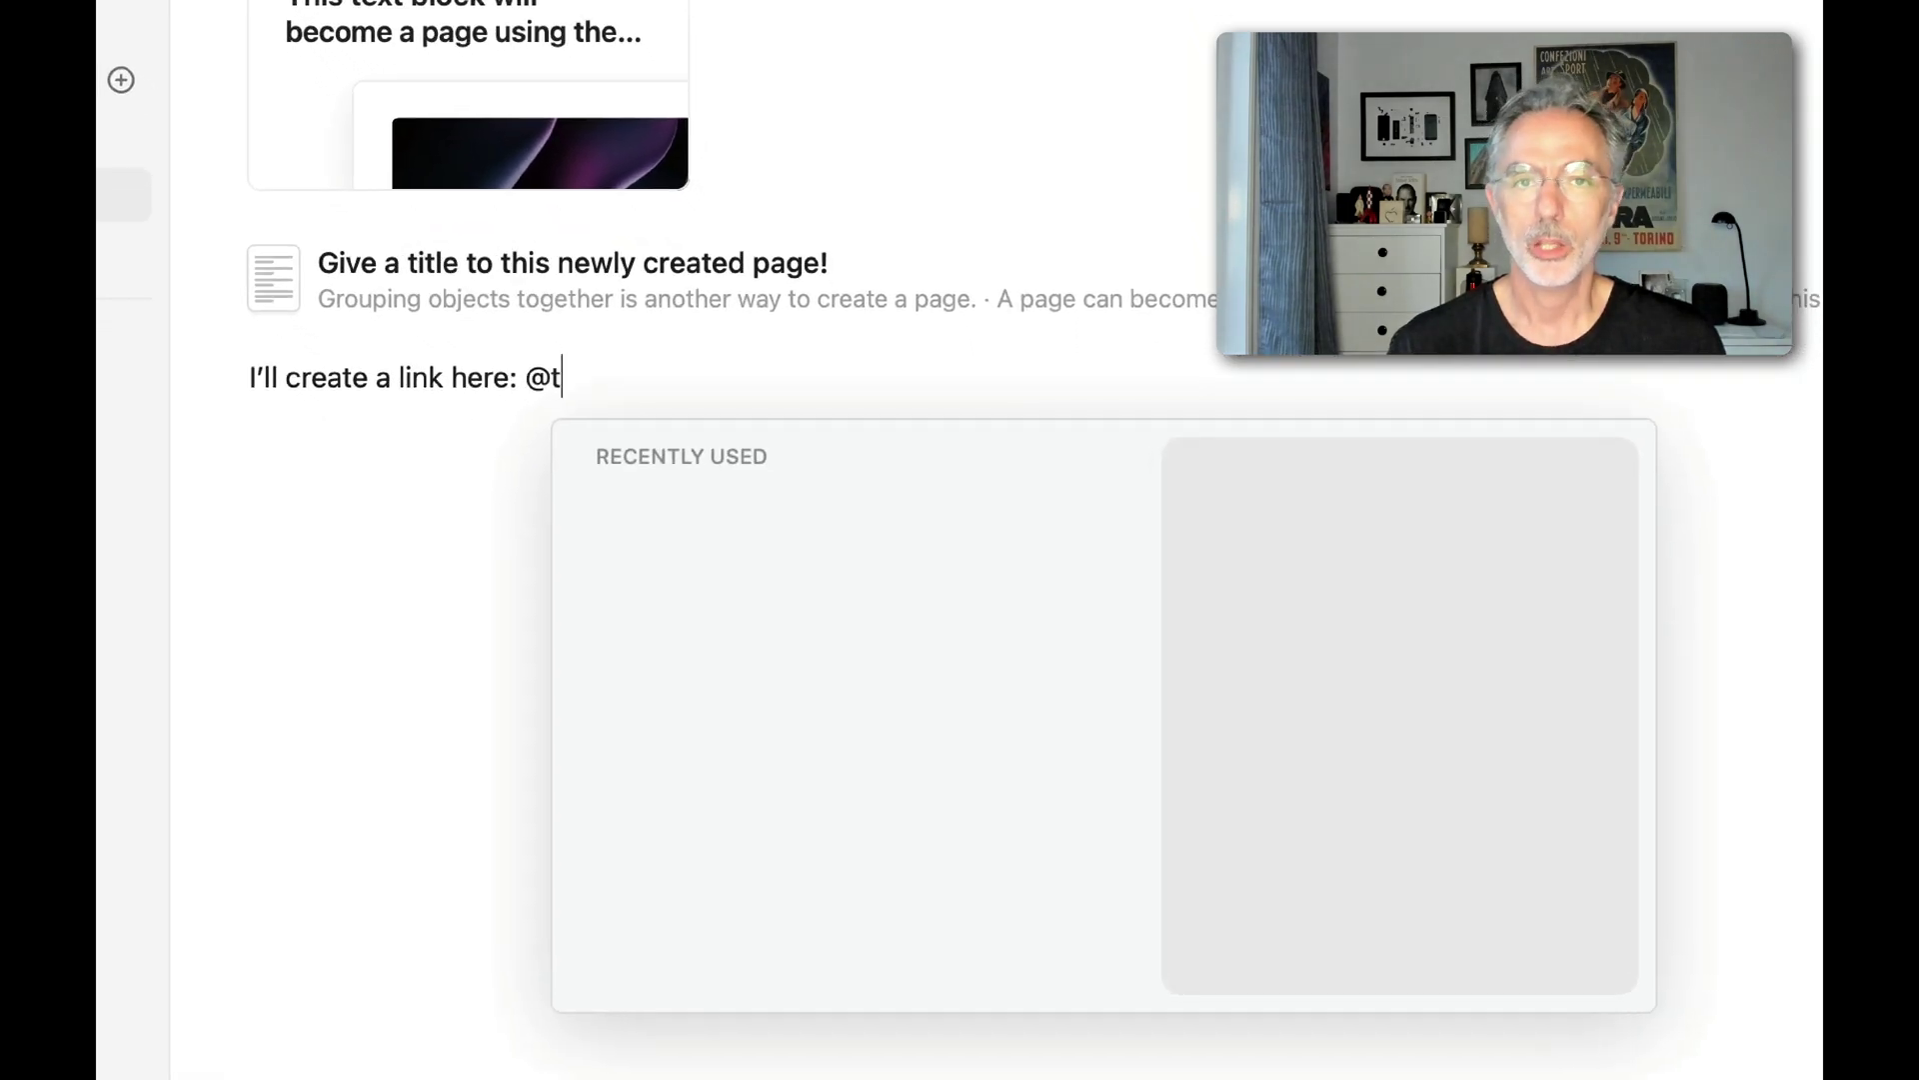
text(this)
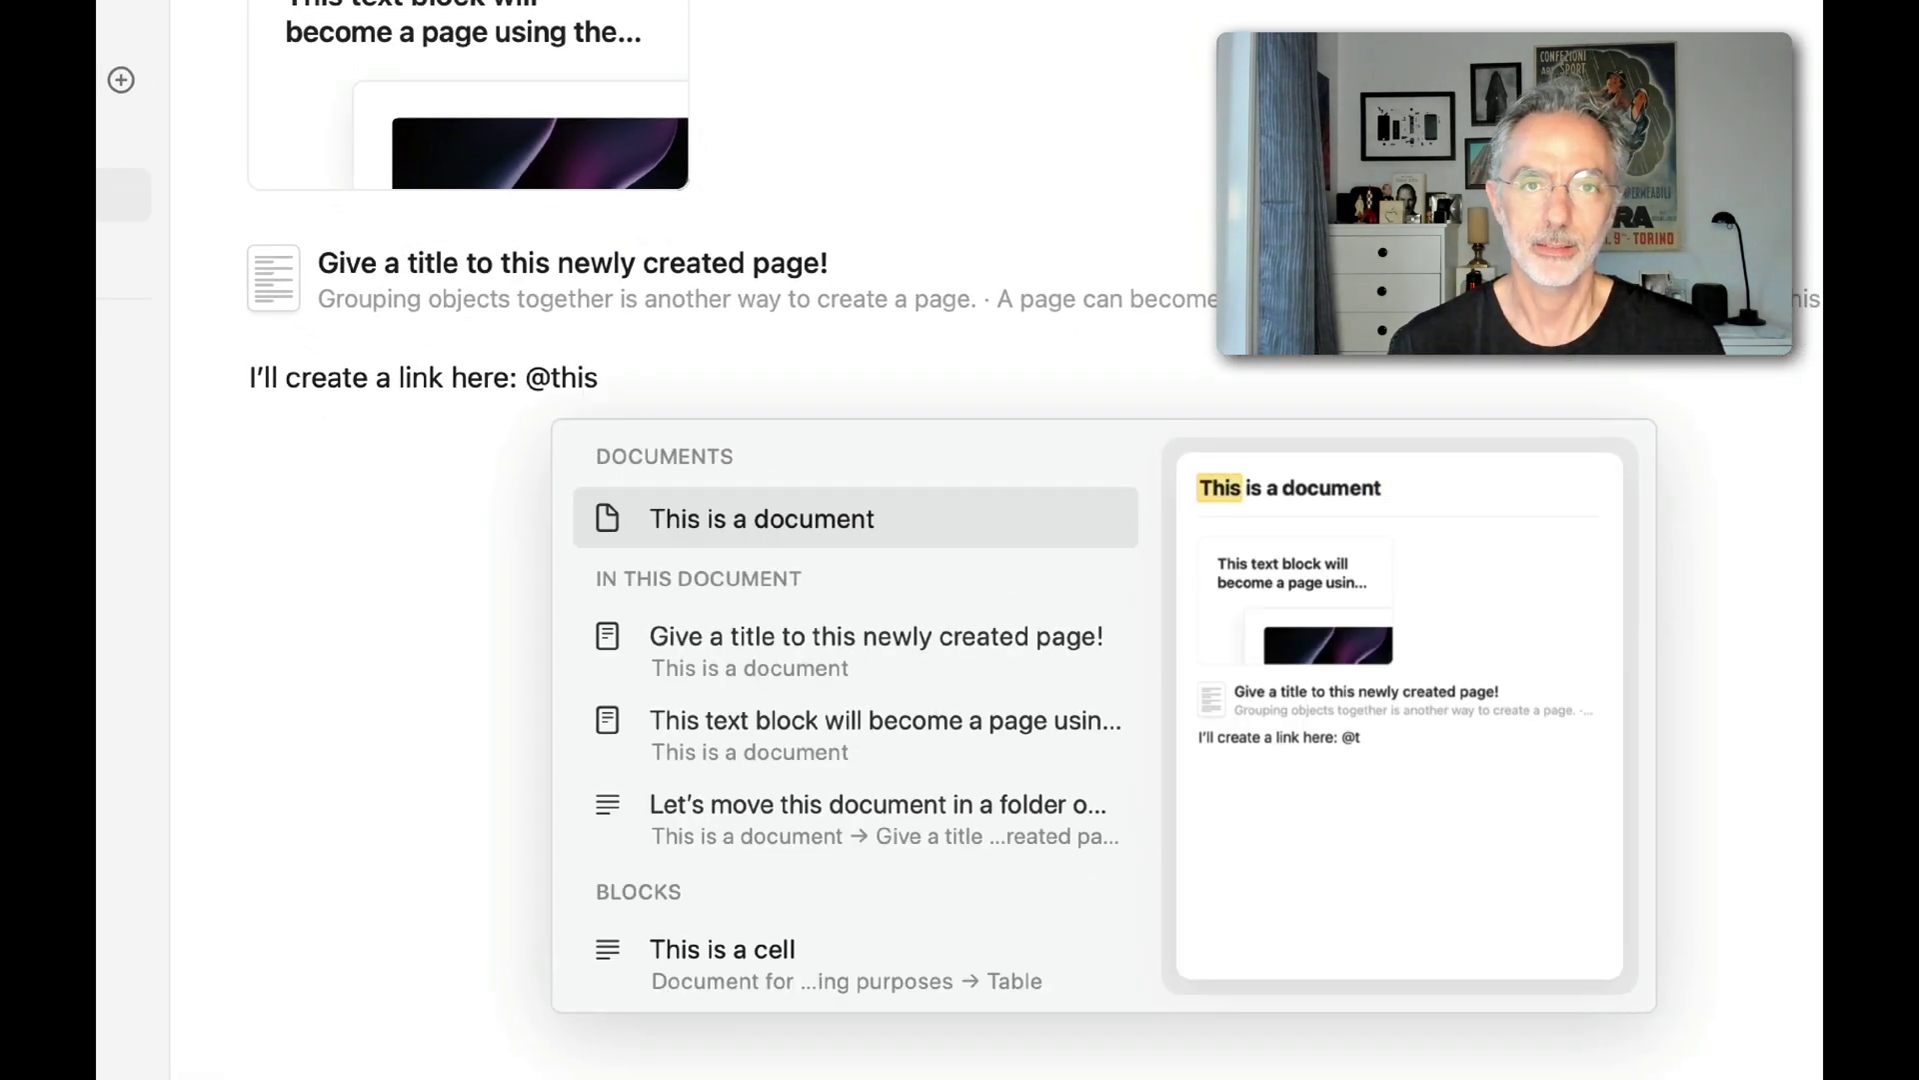
key(Down)
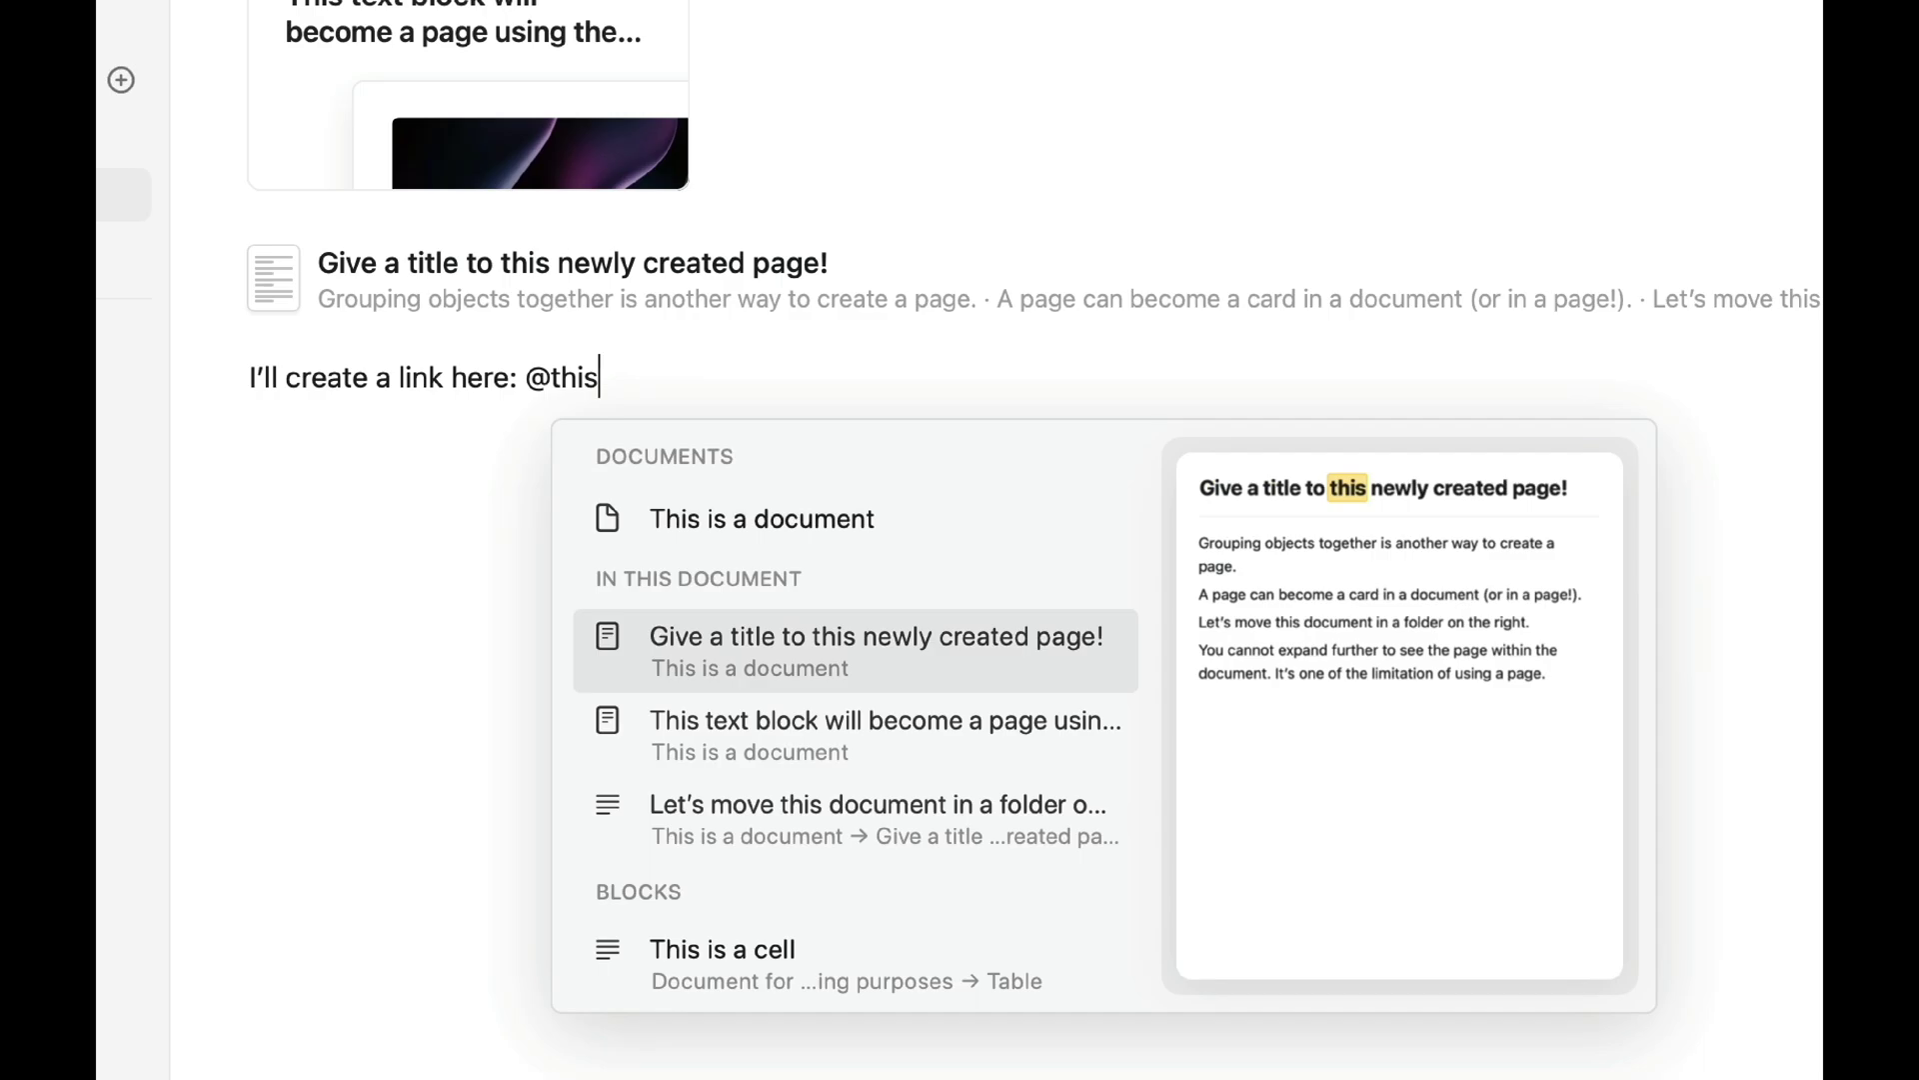
key(Down)
key(Down)
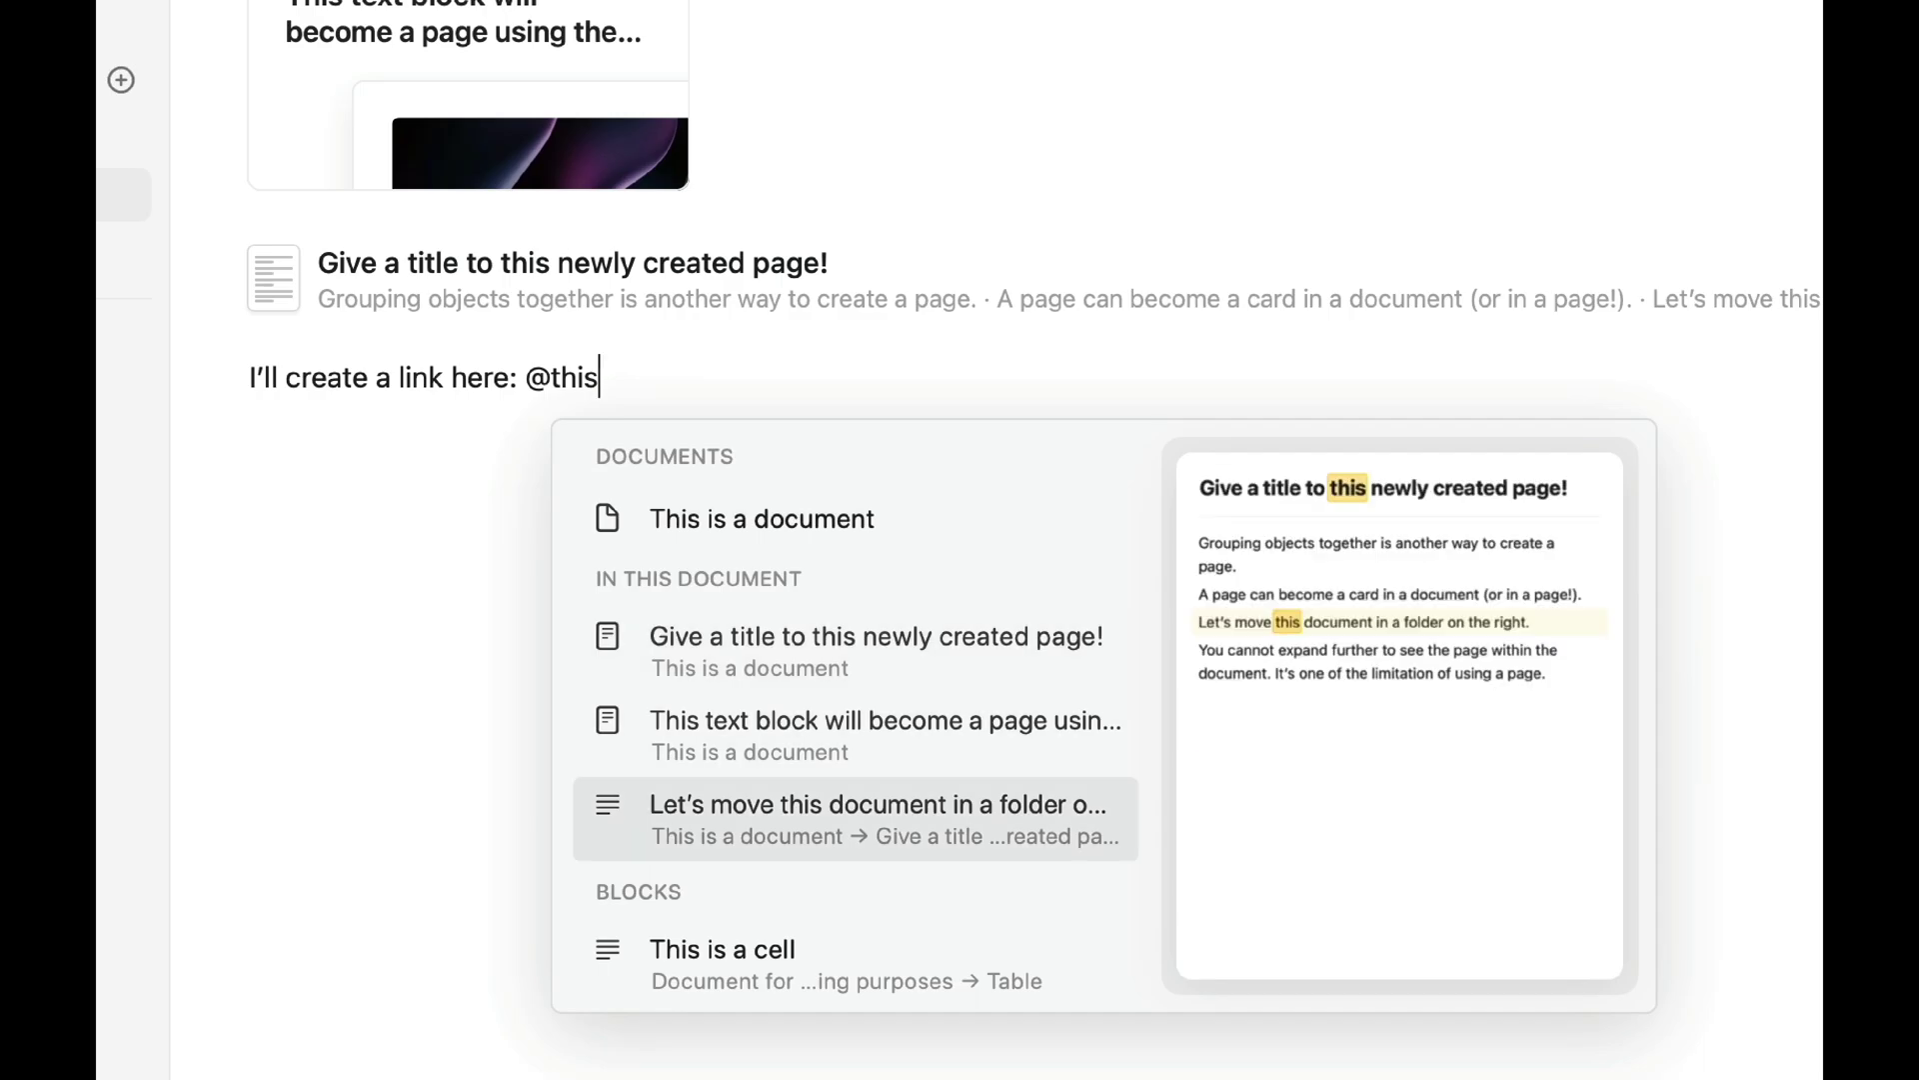
key(Down)
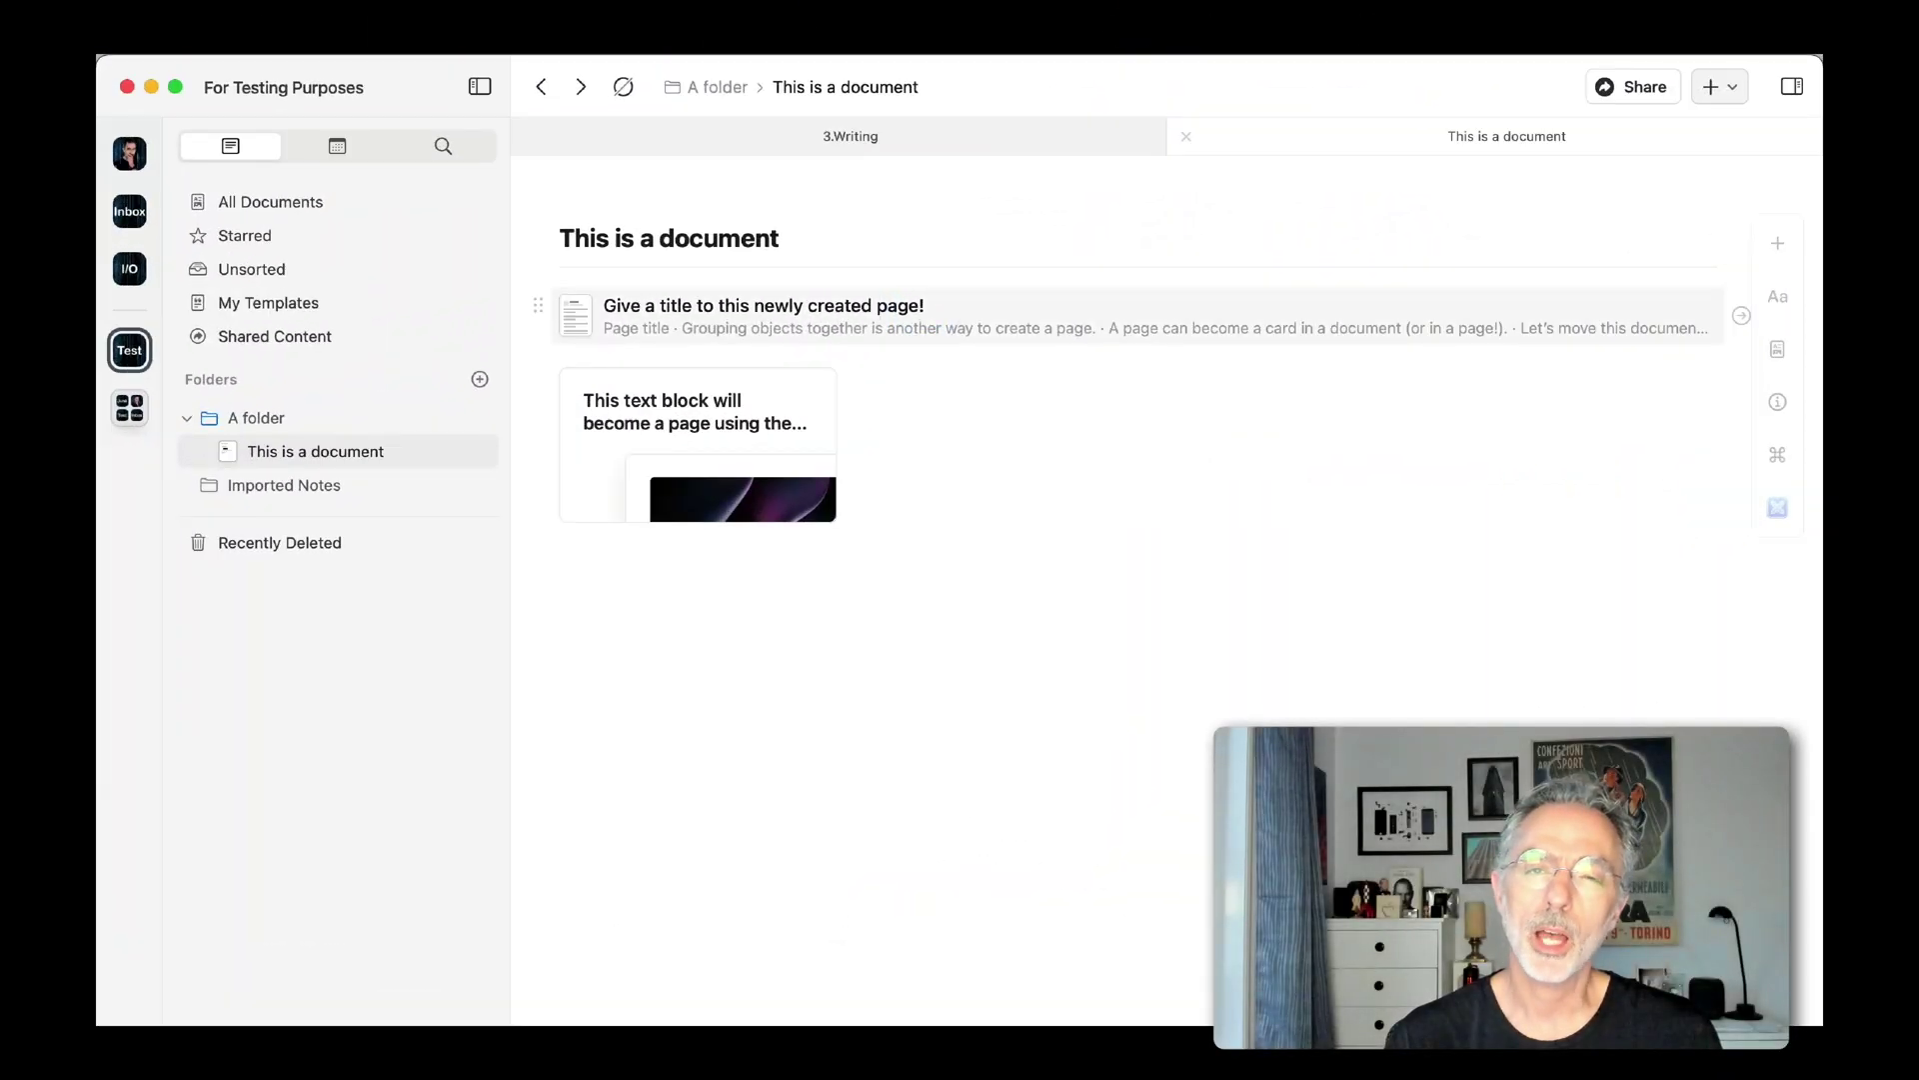
Paste the deeplink of the "Give a title to this newly created page!" page below the card, and open the document's Copy As options
right_click(581, 302)
mouse_move(700, 729)
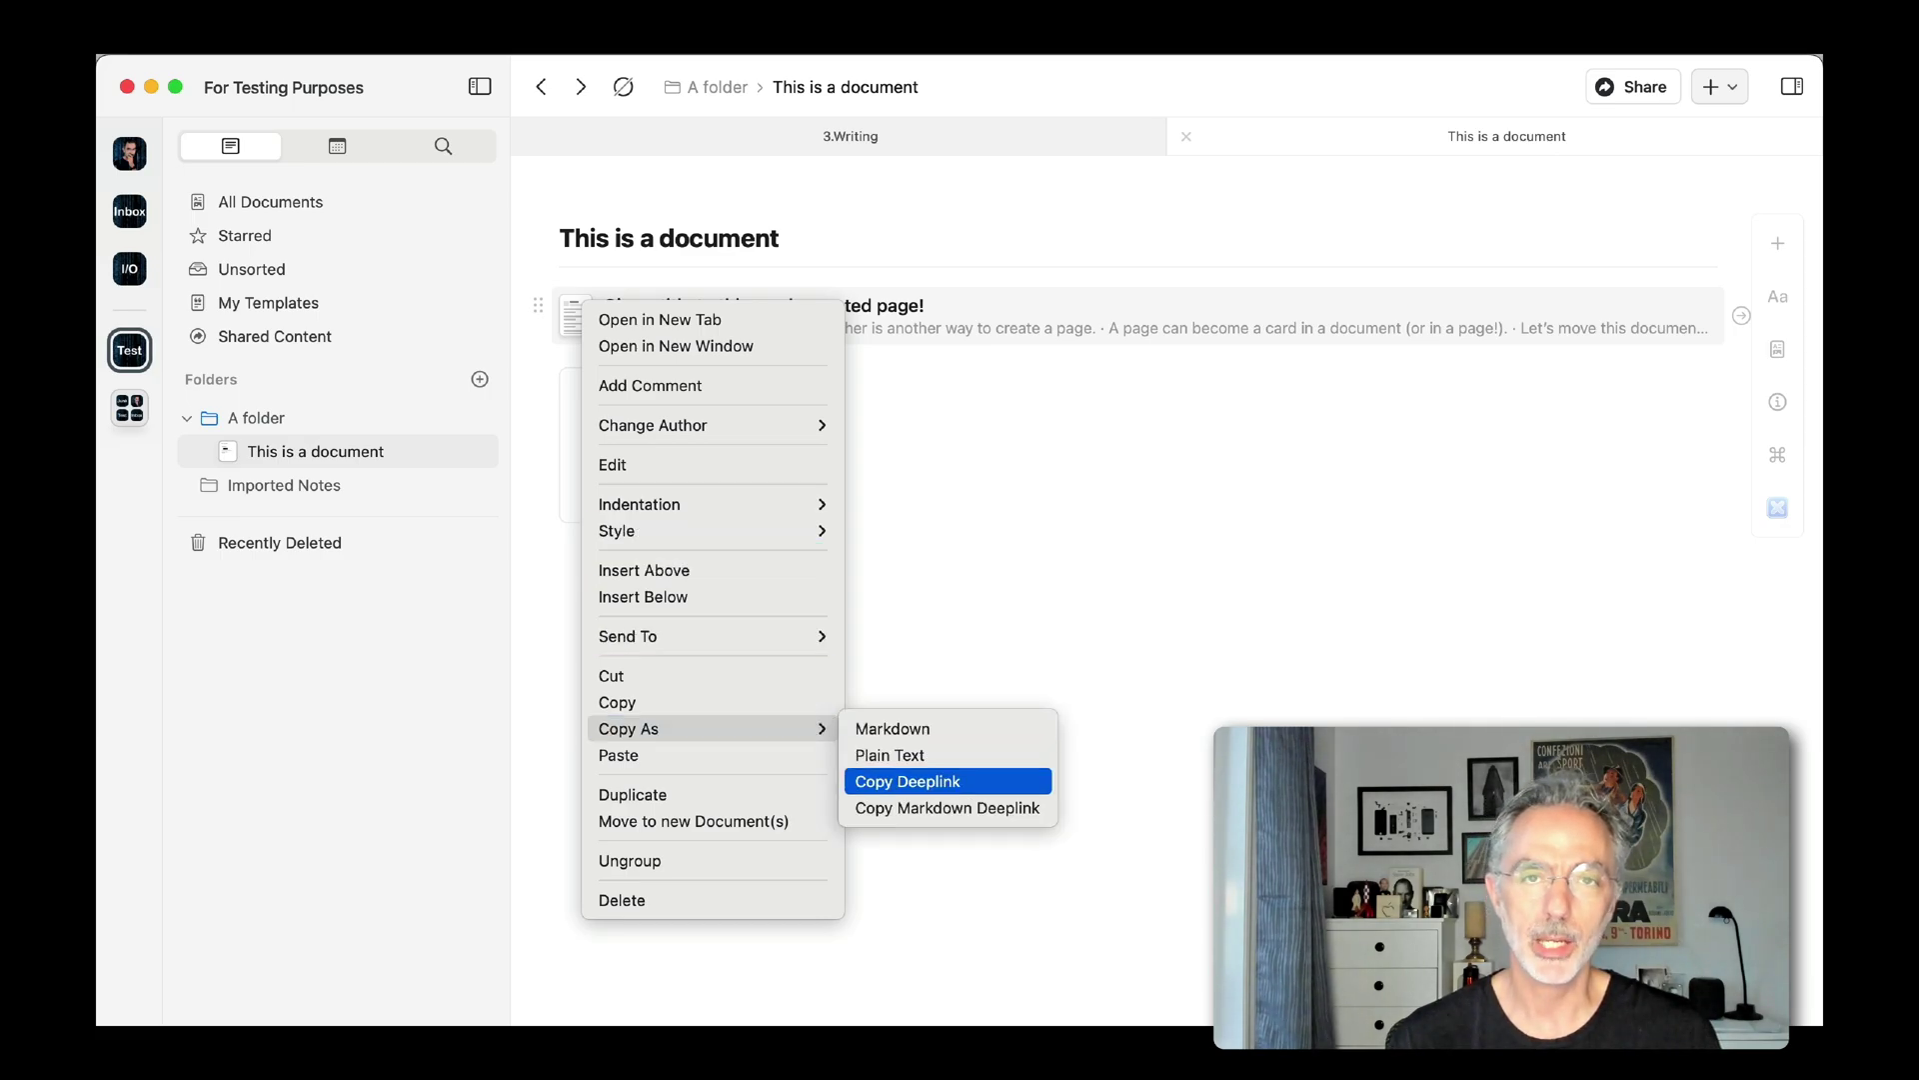
click(908, 781)
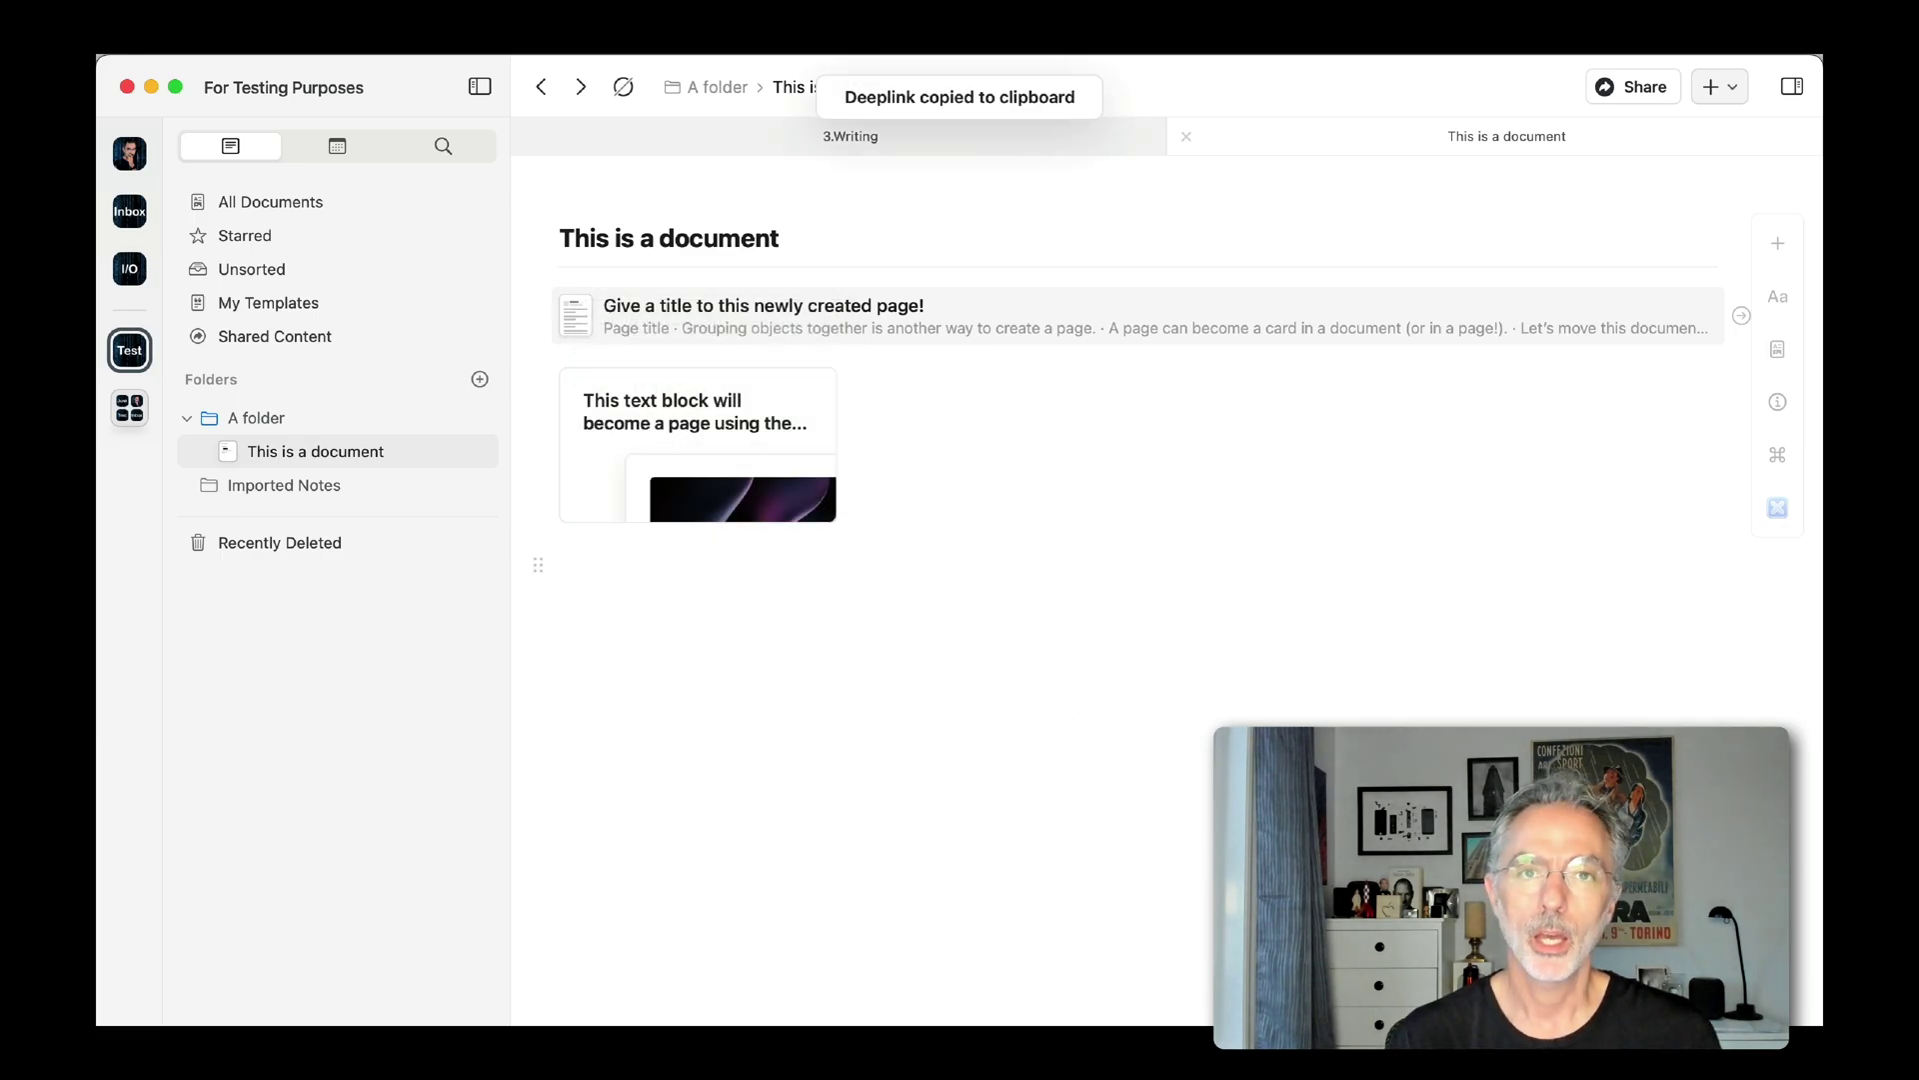
key(super+v)
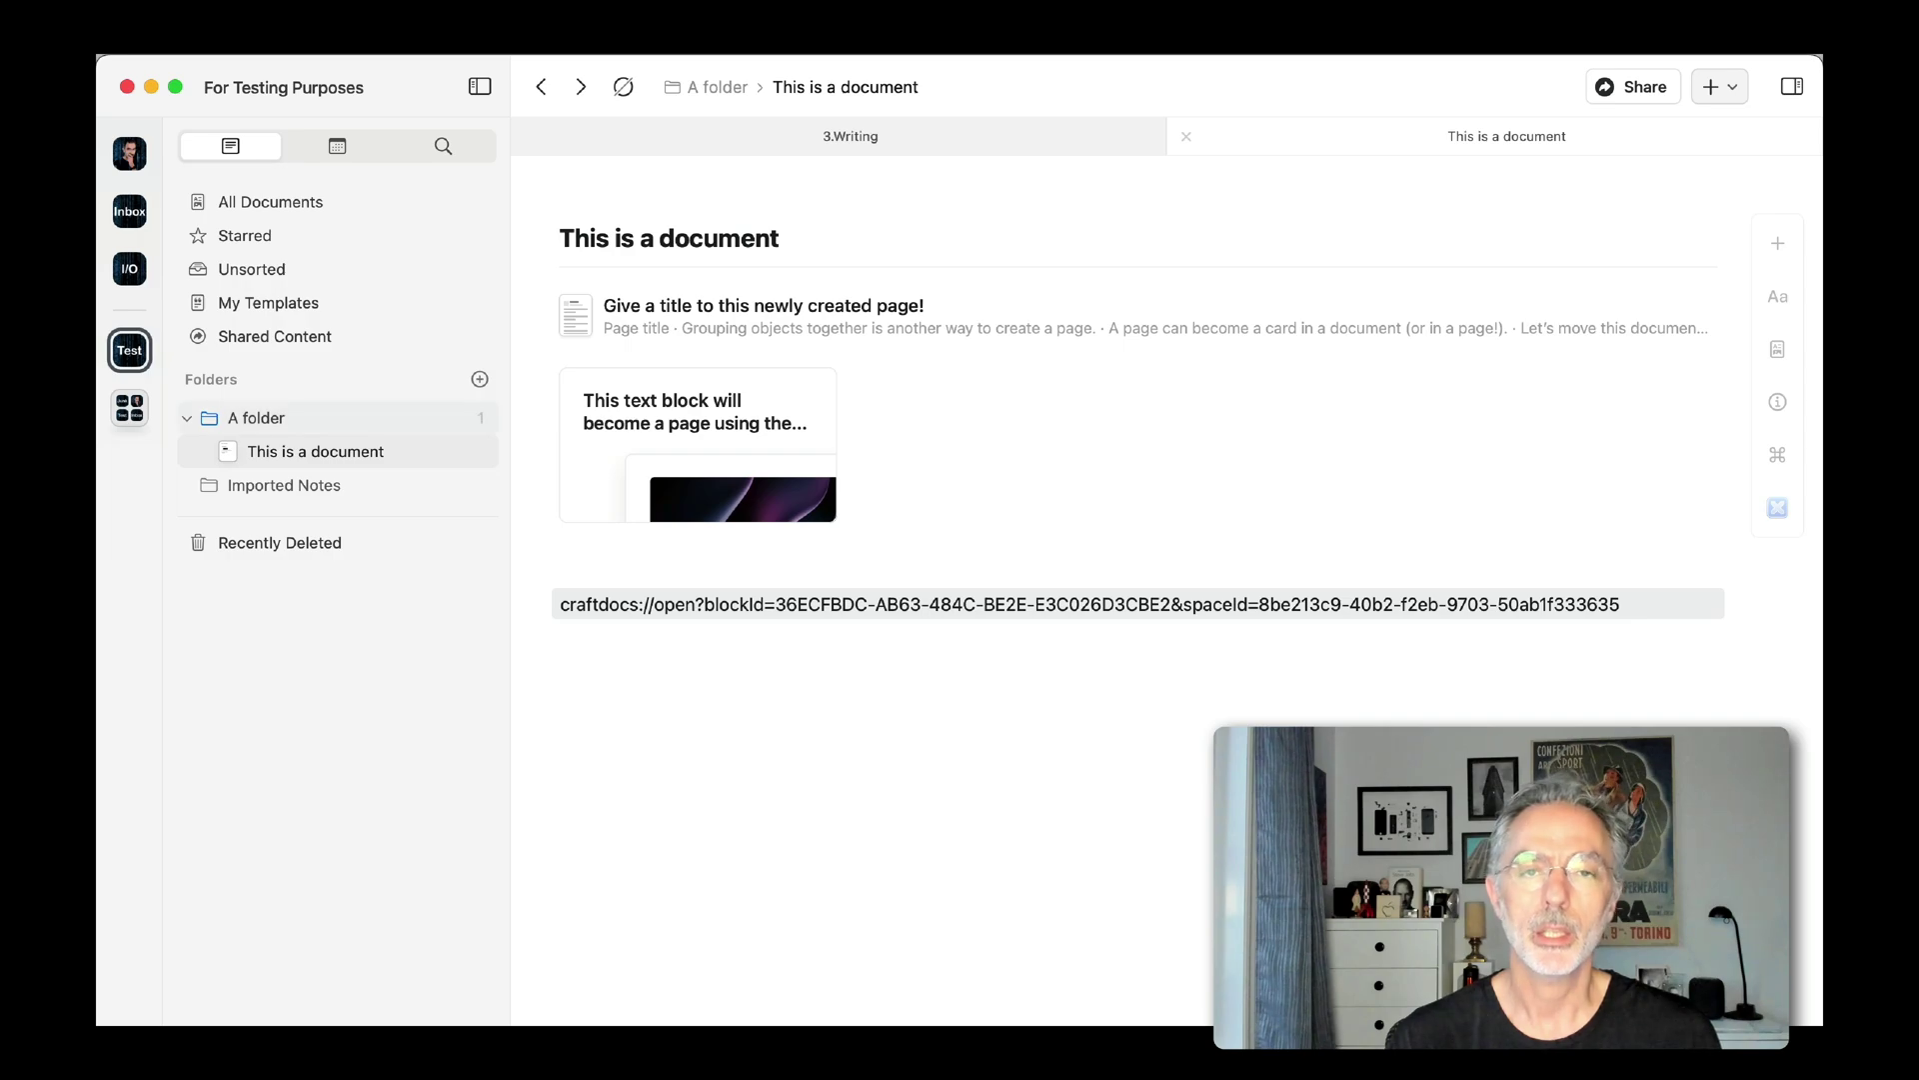
right_click(335, 452)
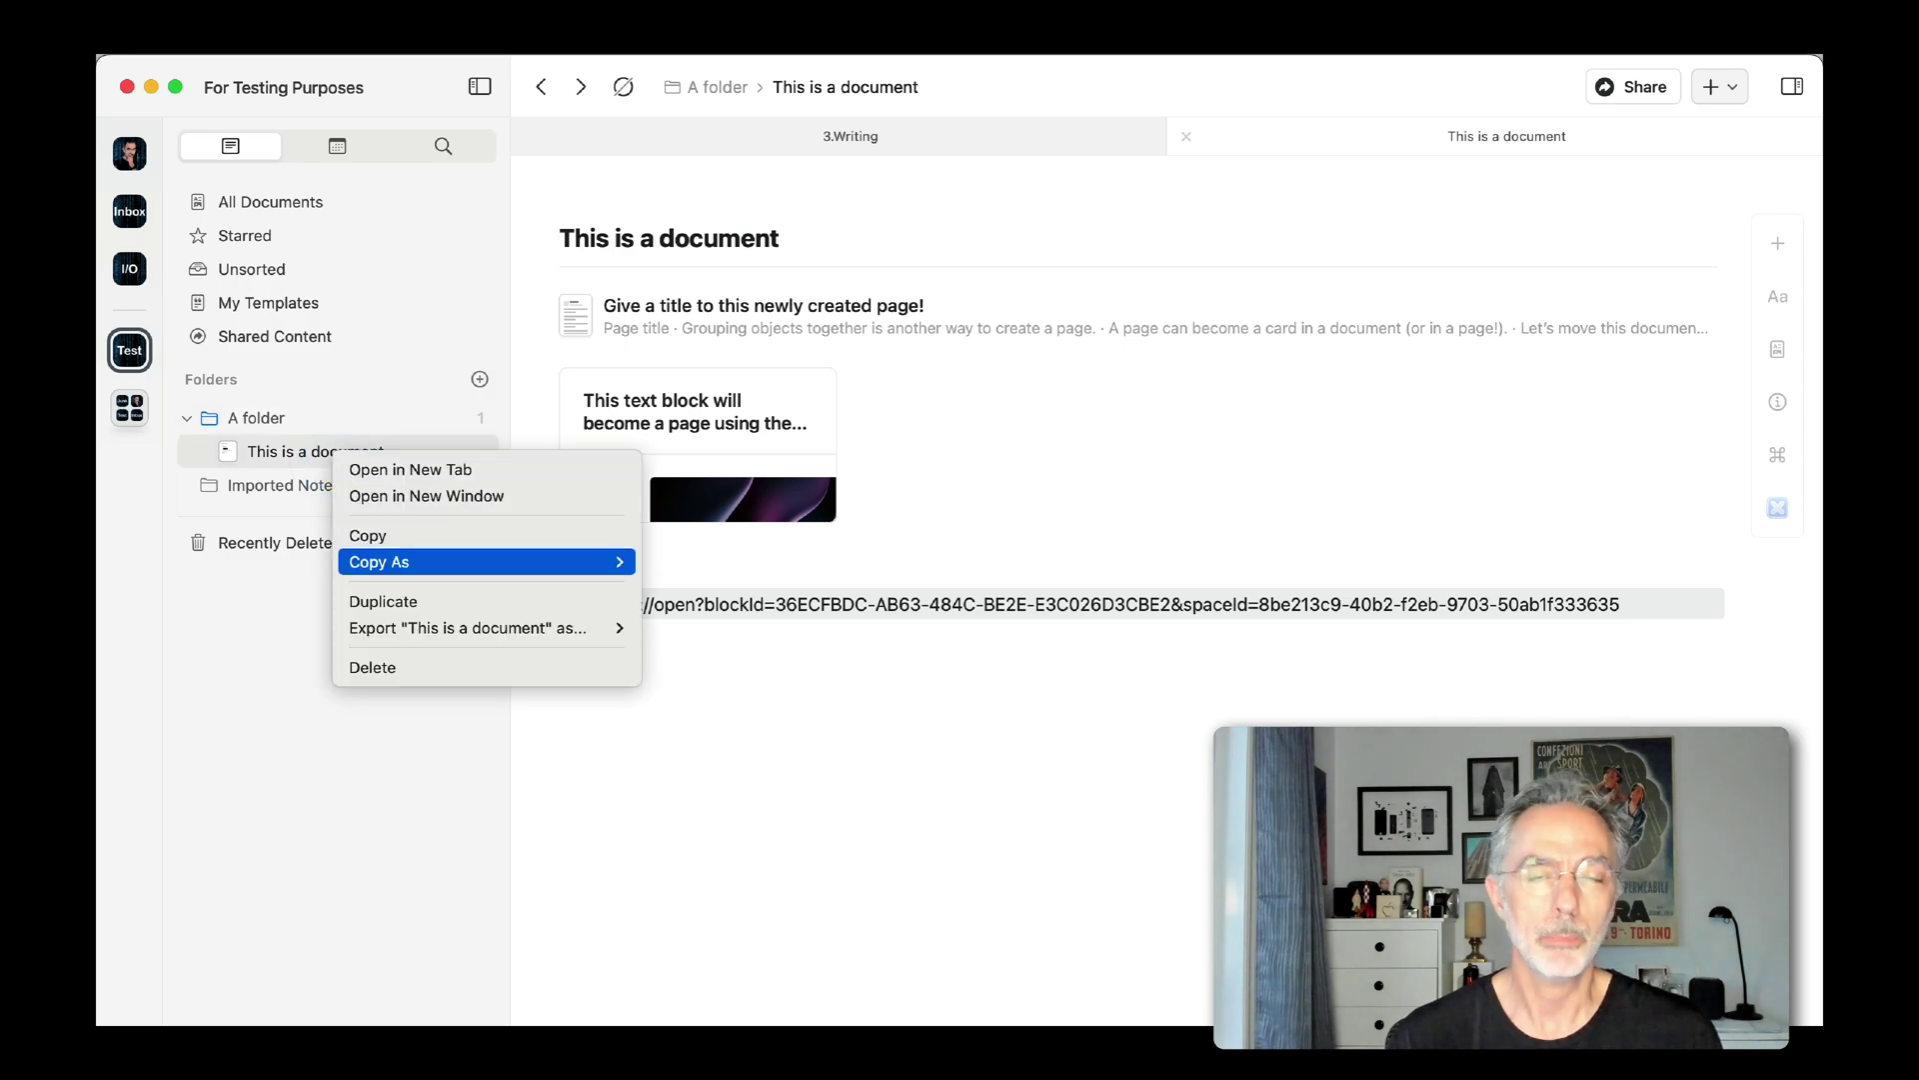
mouse_move(479, 562)
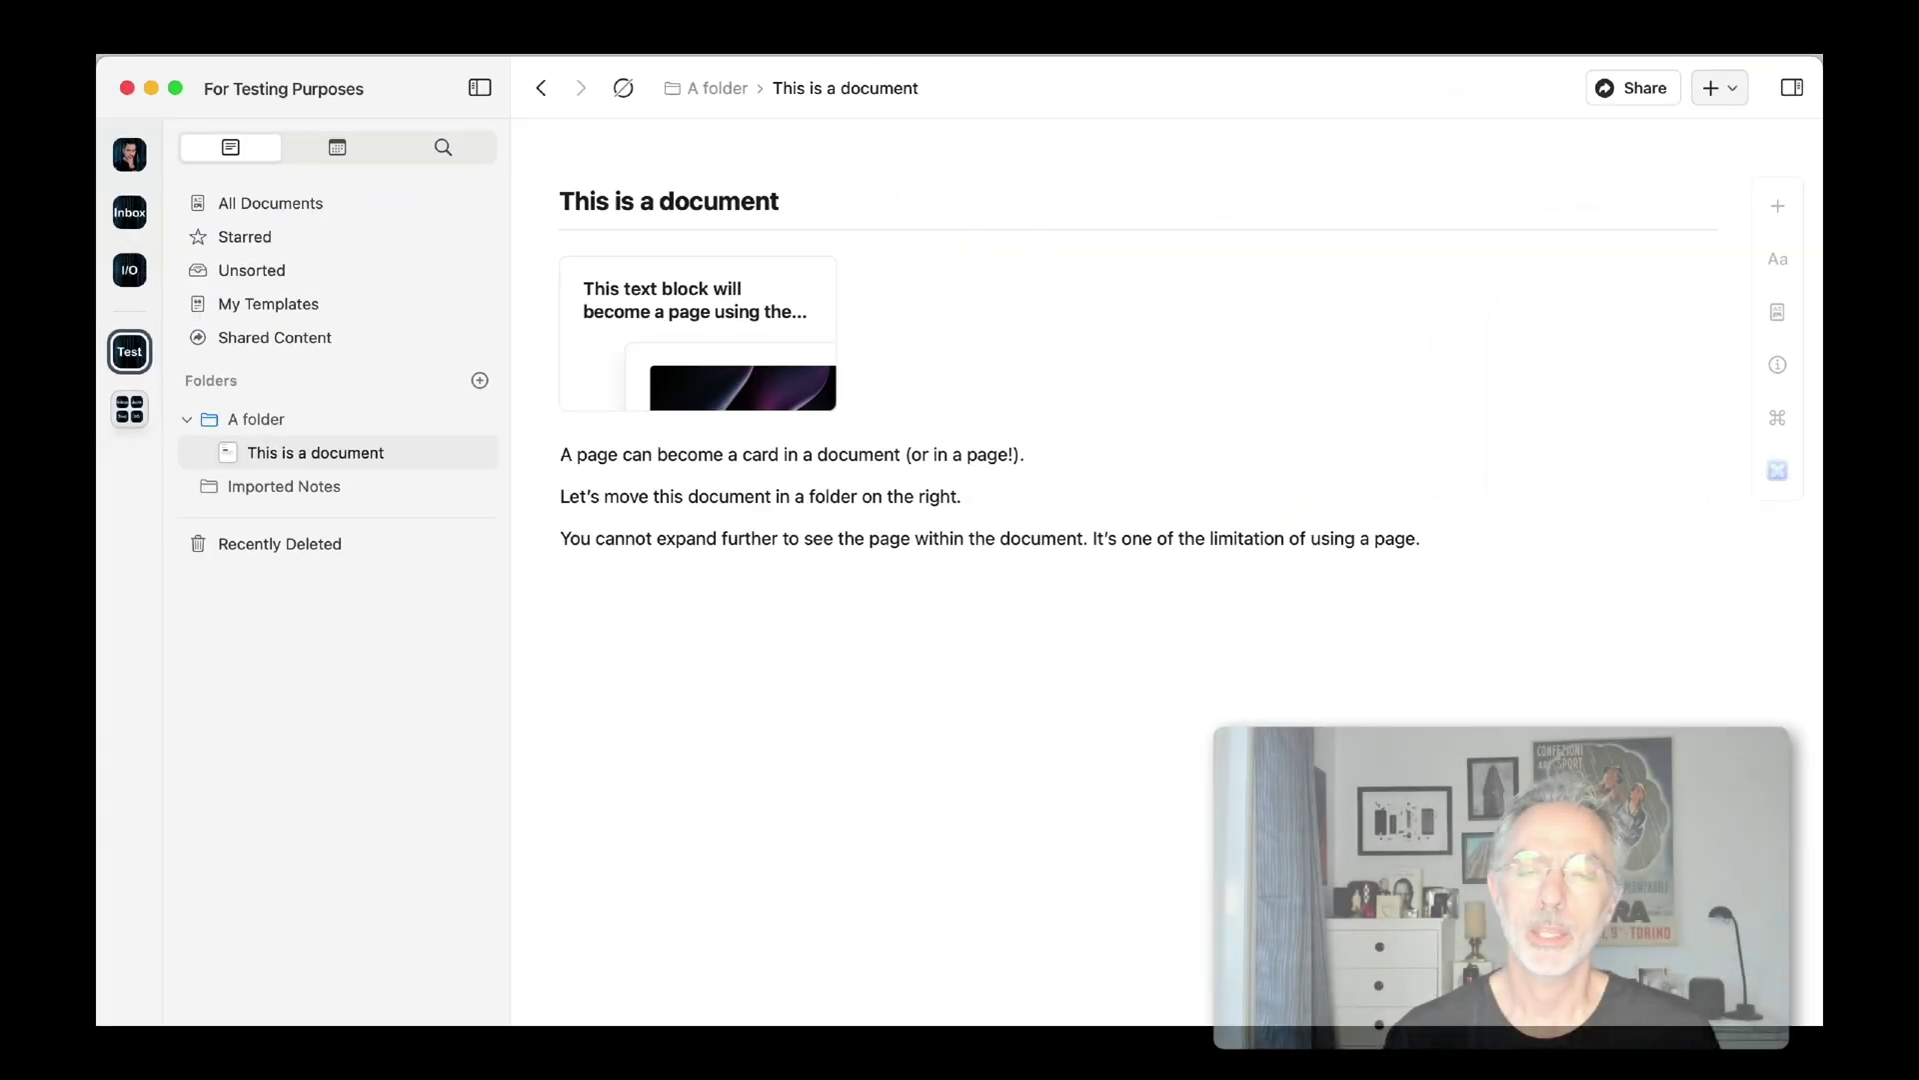
Search the space for "this is" with the quick-open search and browse the matching documents and blocks
key(super+o)
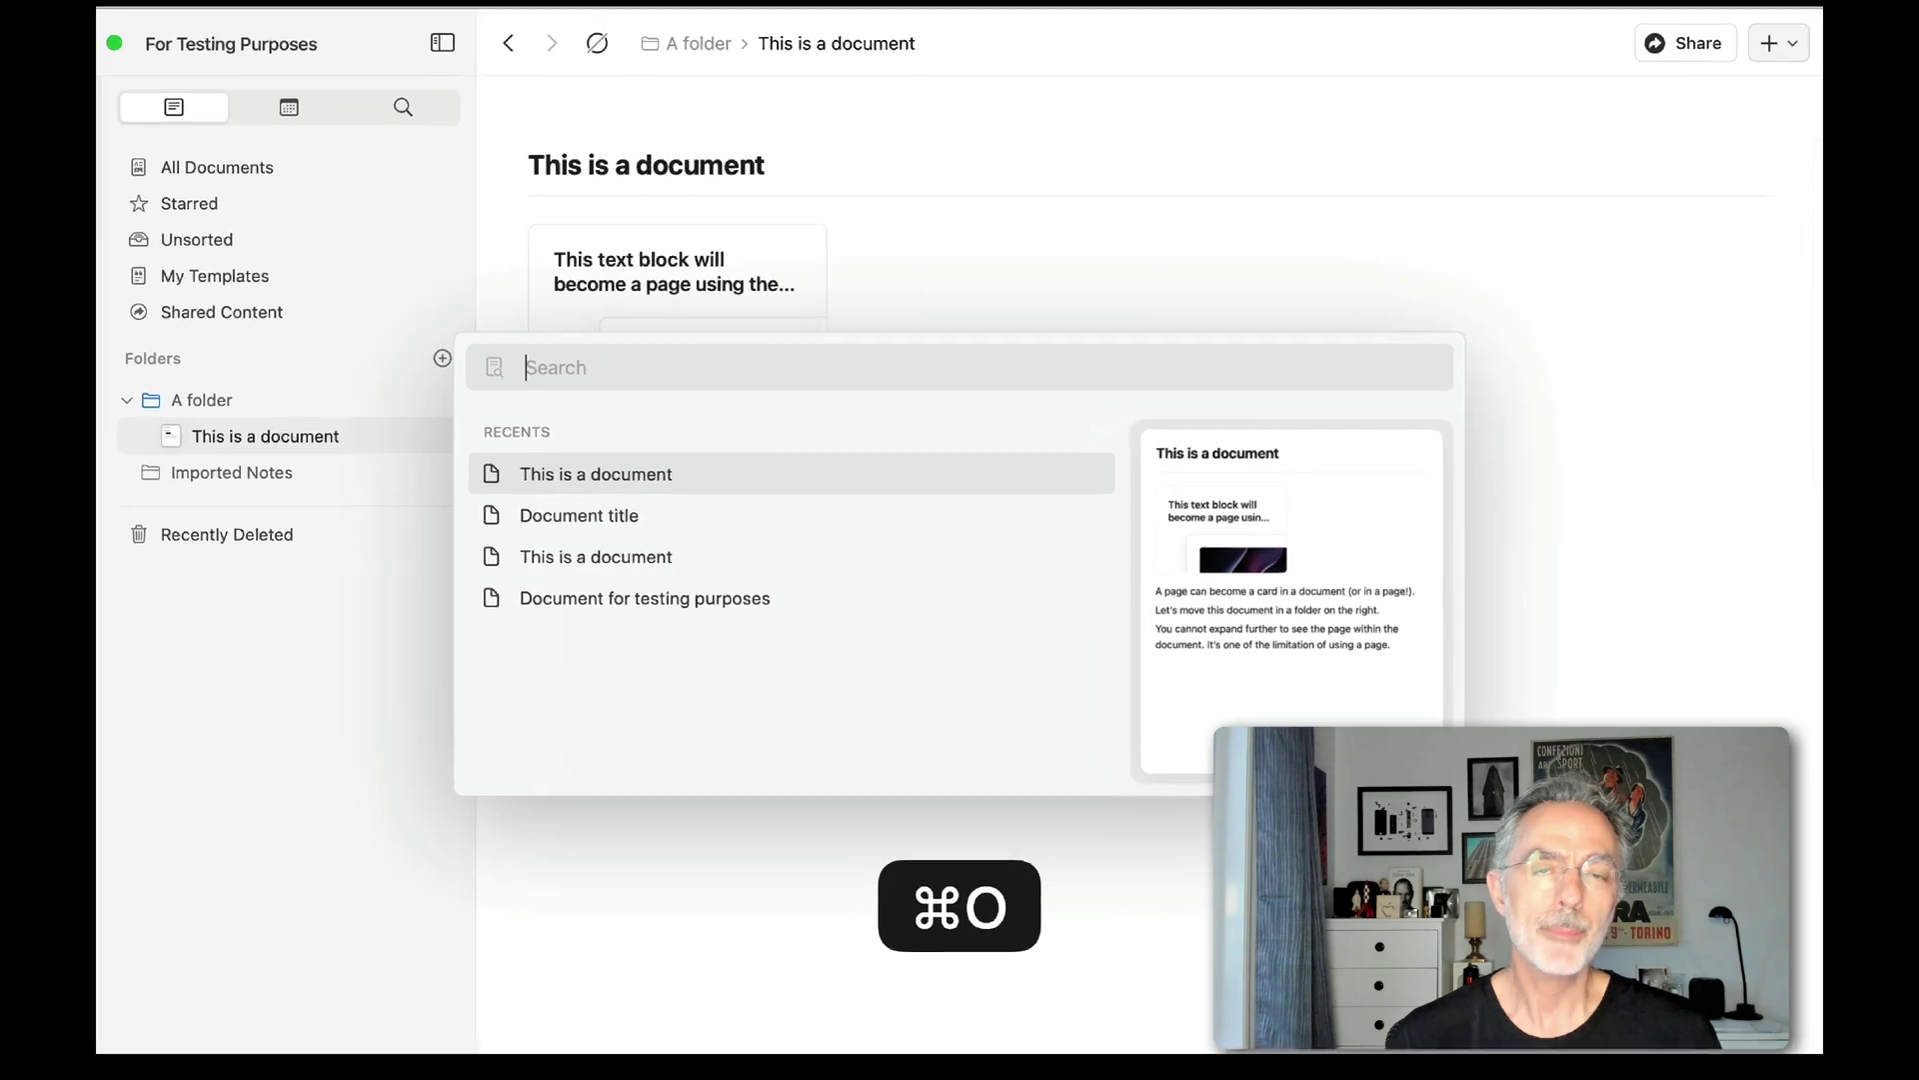
text(this is)
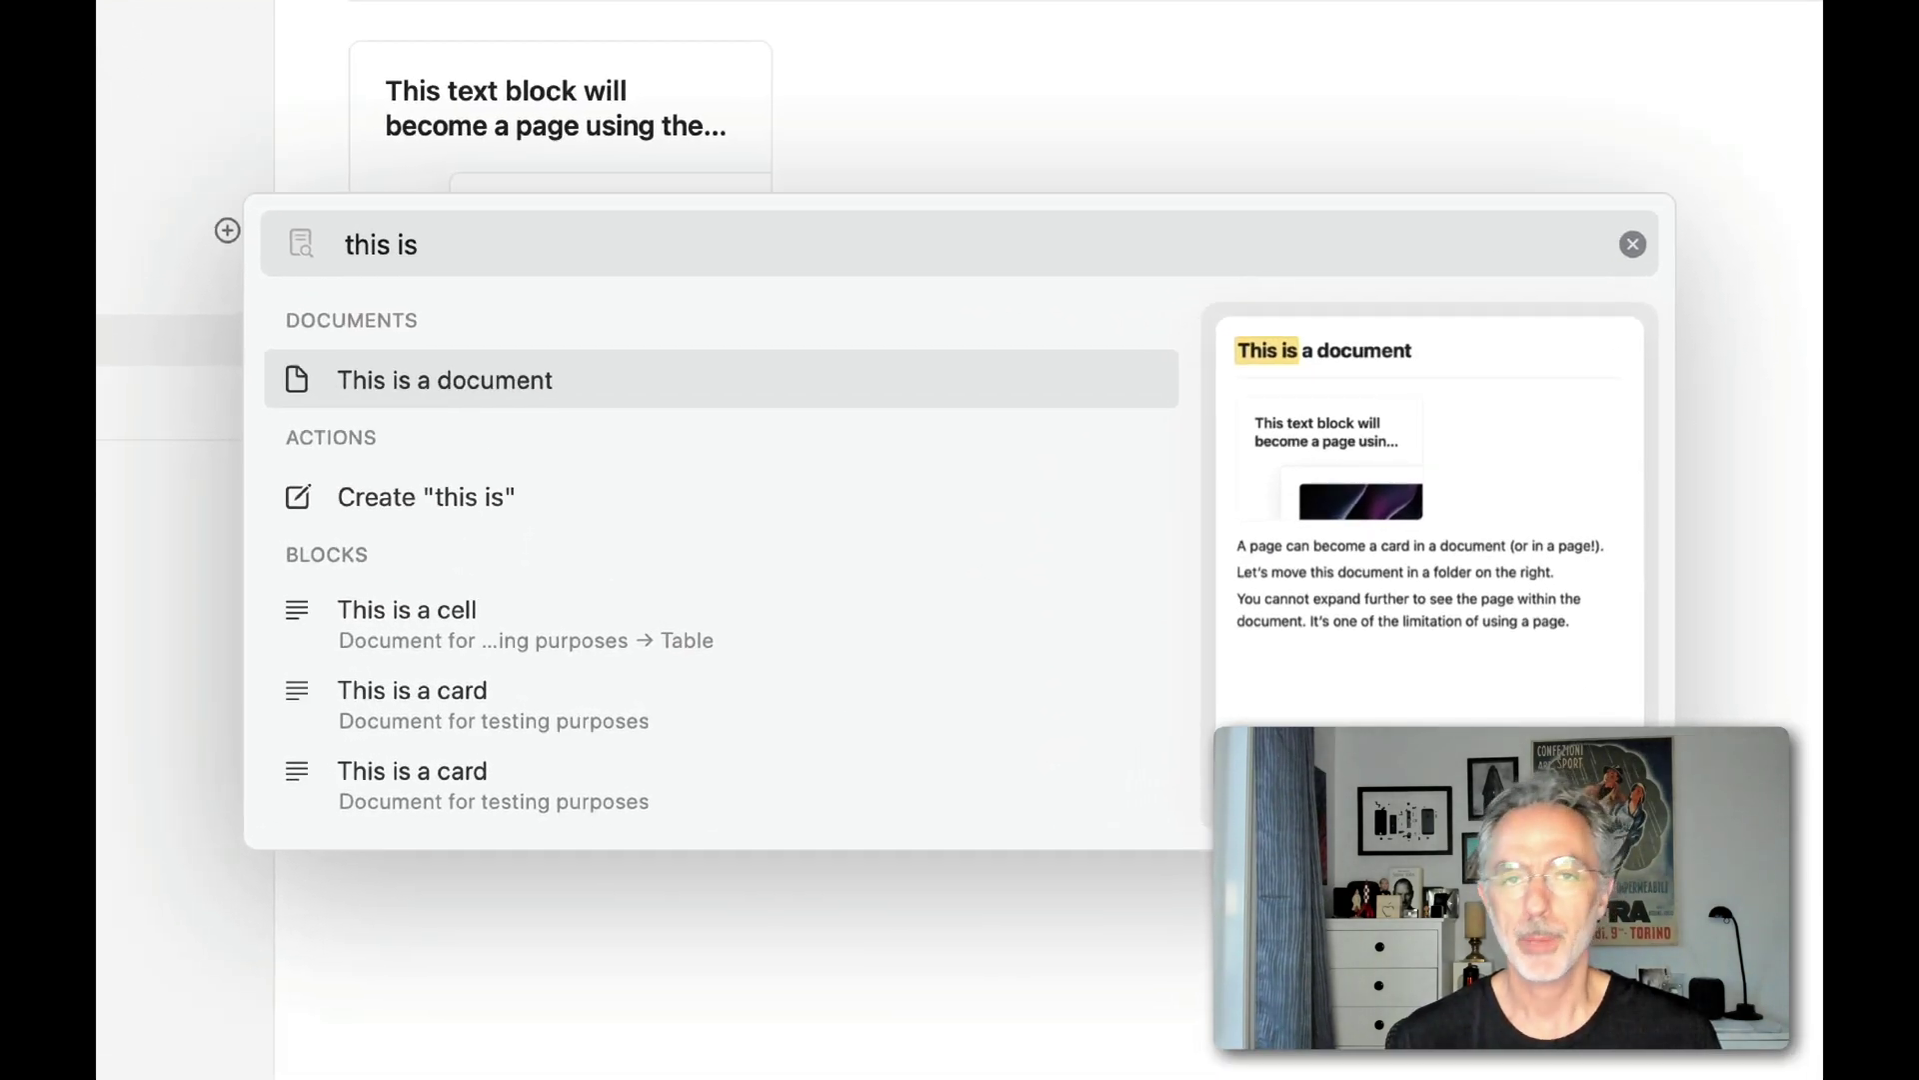
key(Down)
key(Down)
key(Up)
key(Up)
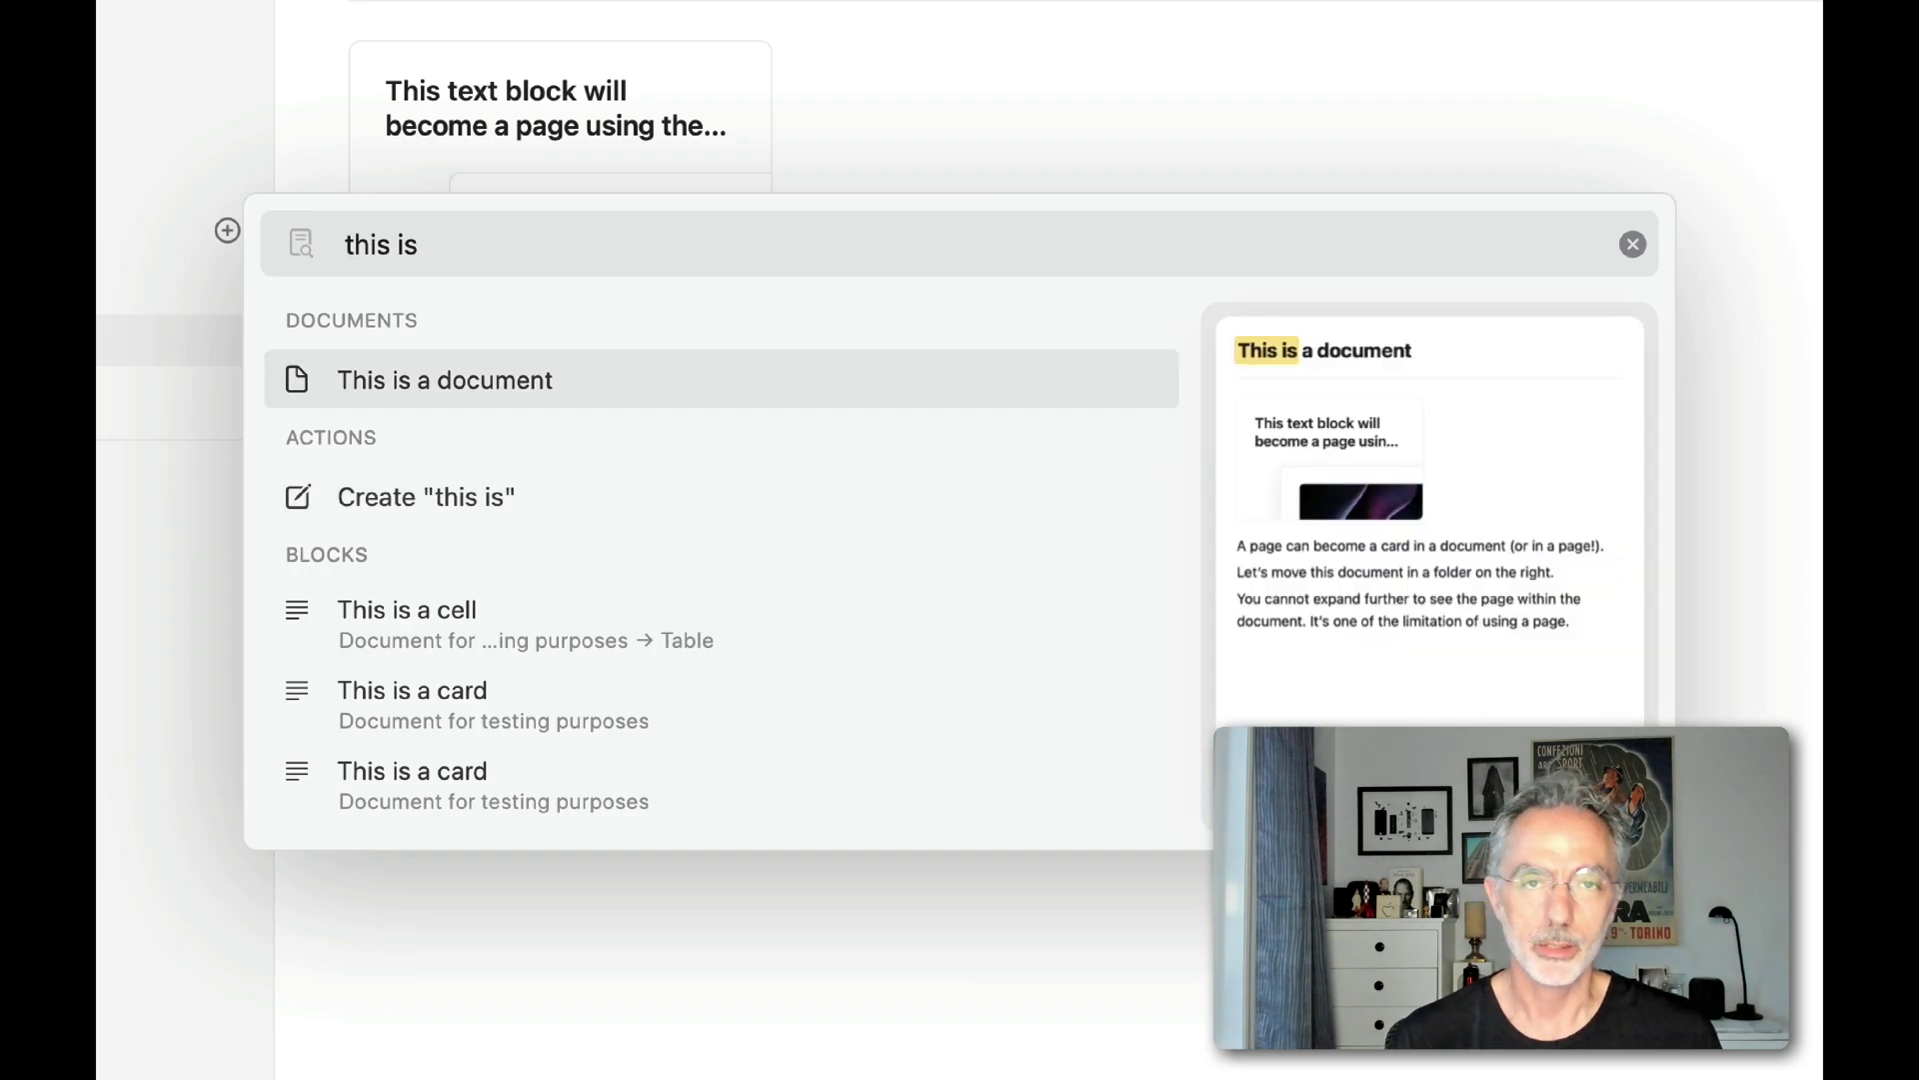
Change the quick-open search to "this text" and move to a result further down the list
key(BackSpace)
key(BackSpace)
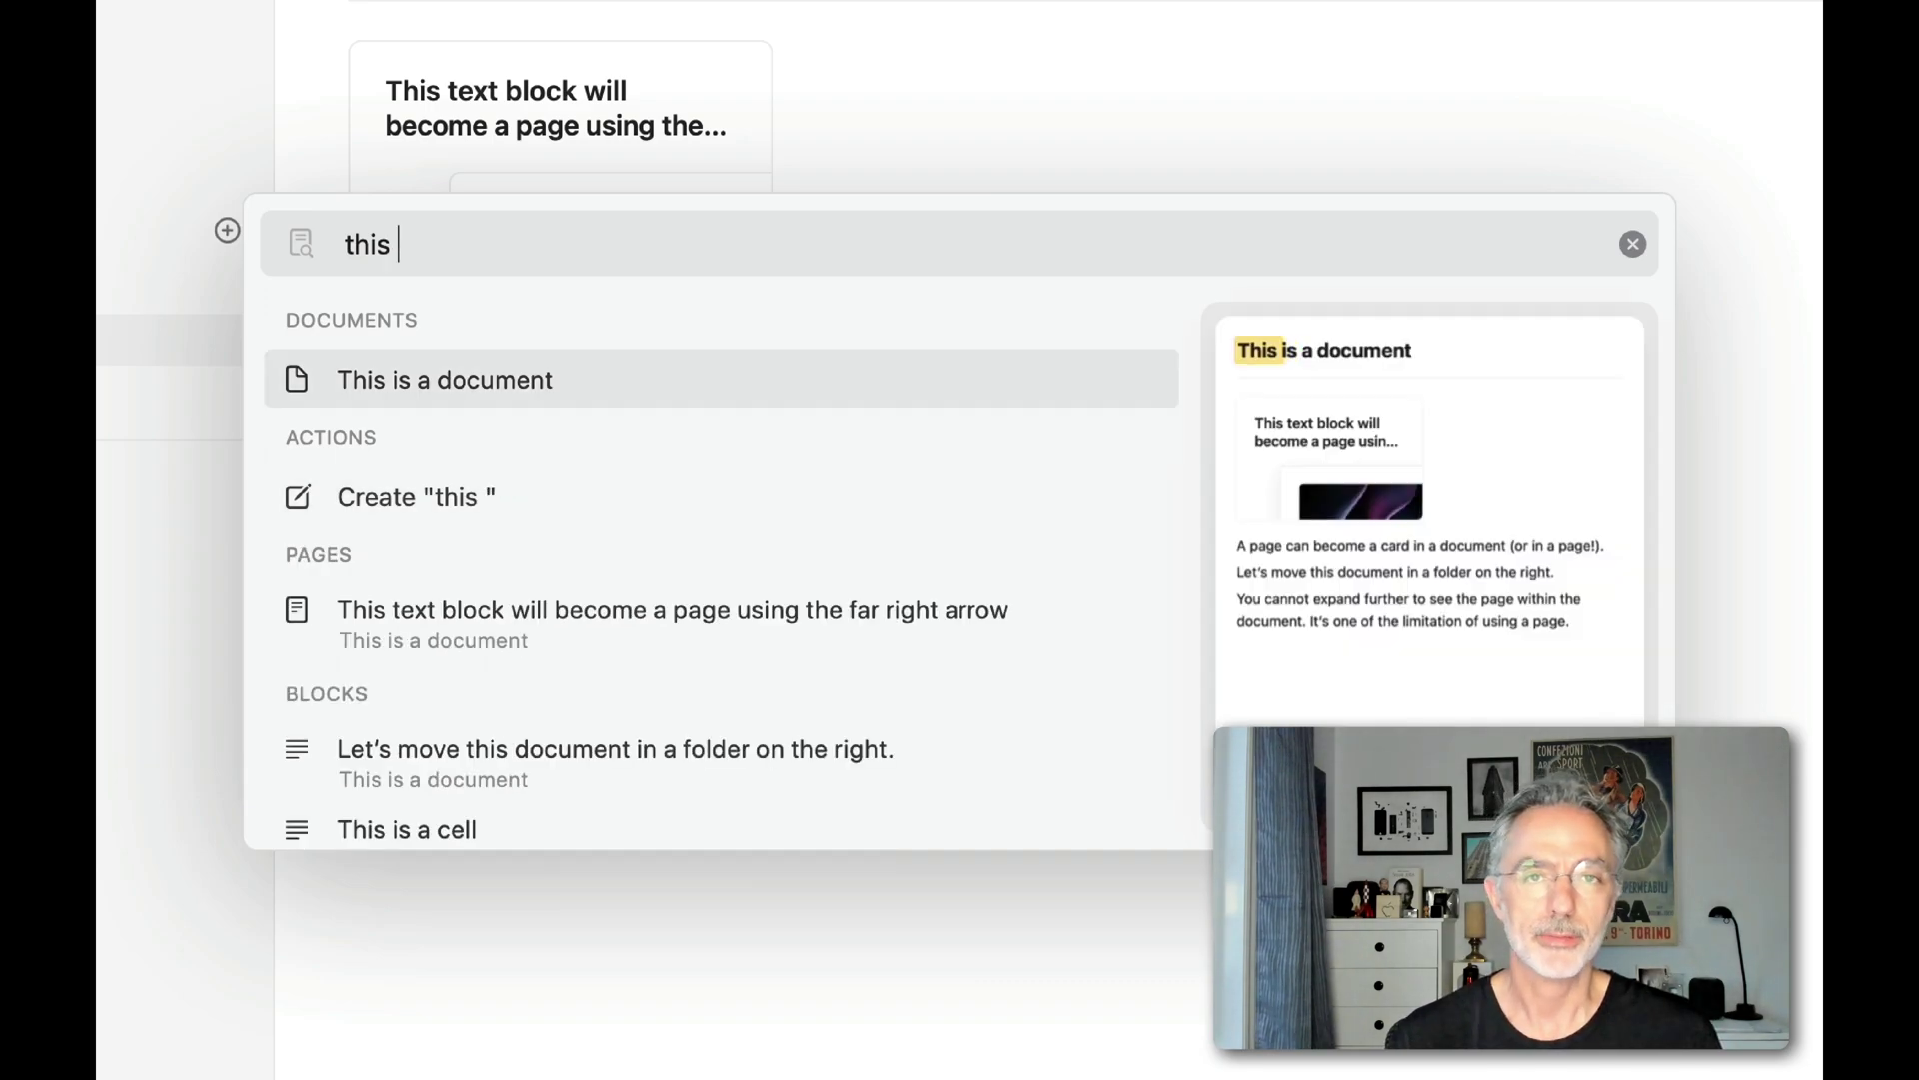
text(text)
key(Down)
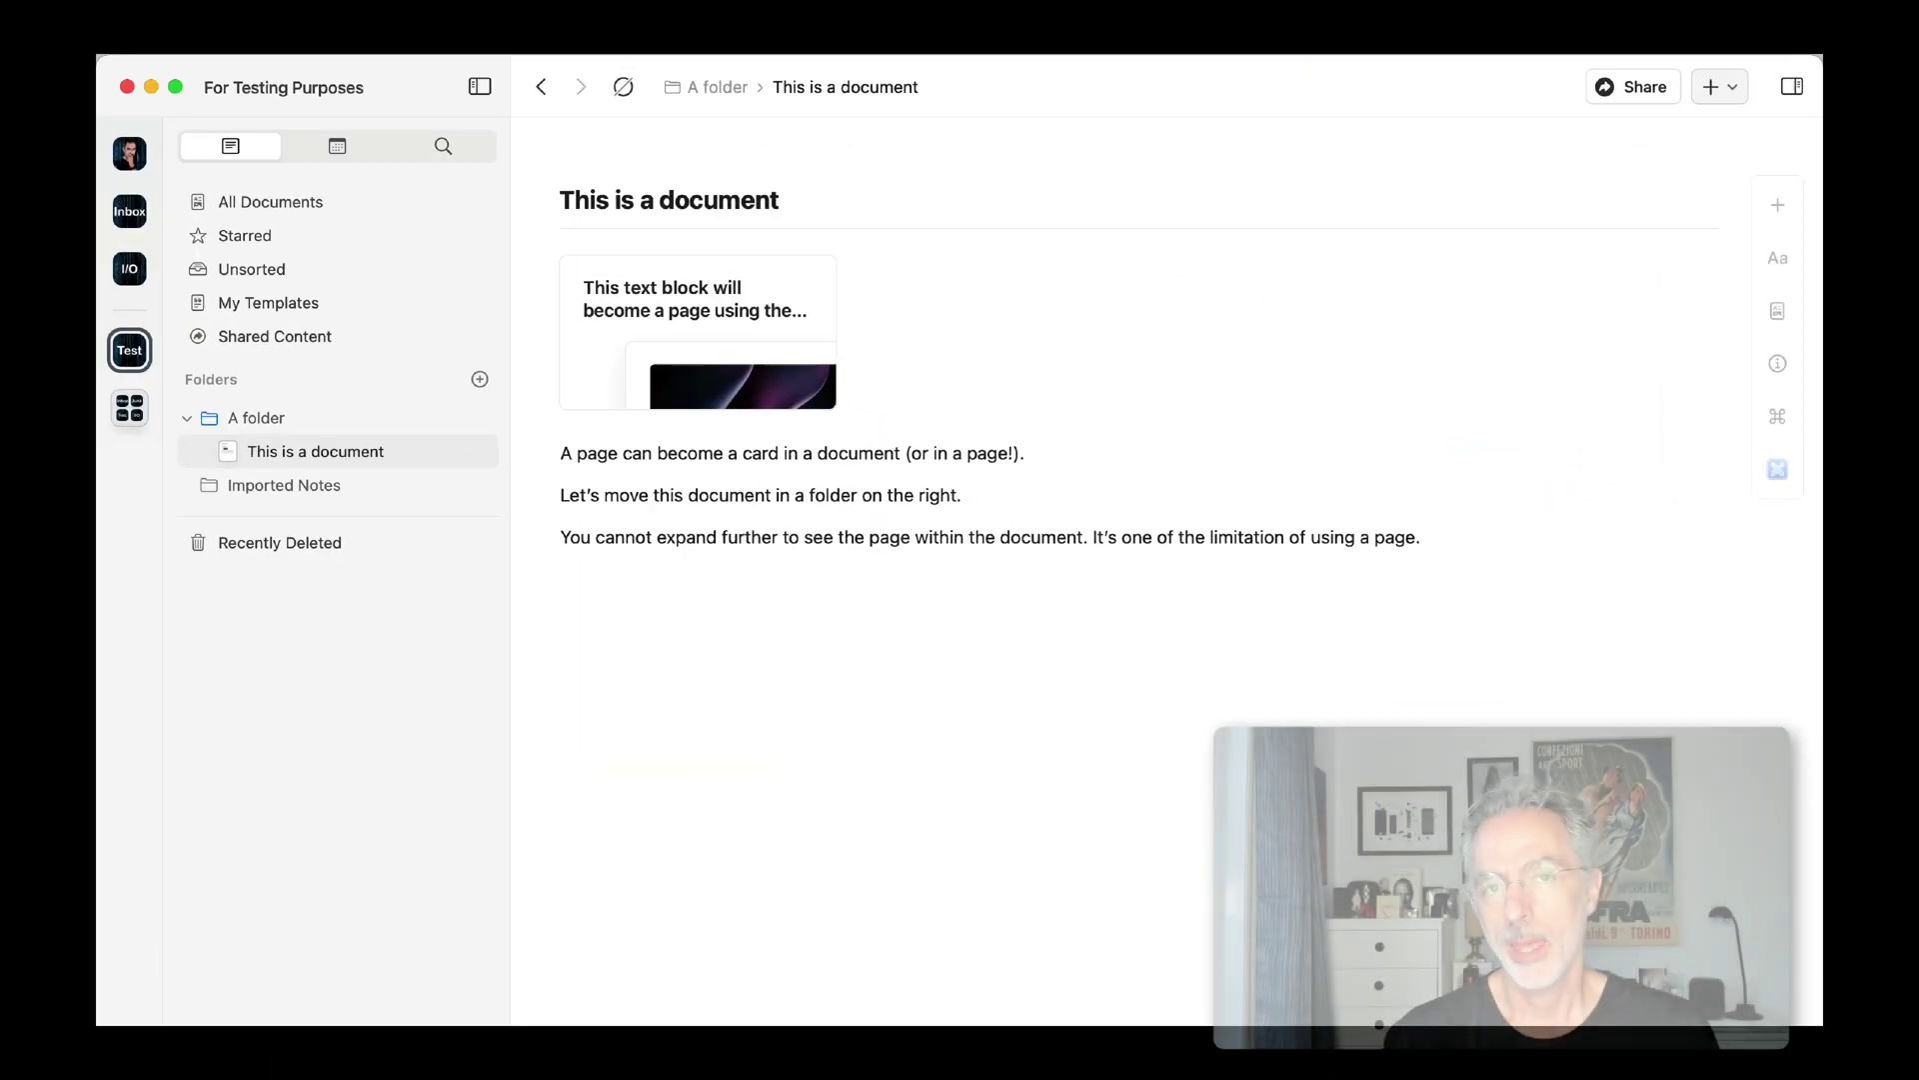
Search Spotlight for "this is a docu" and open the Craft document "This is a document" from the results
key(super+space)
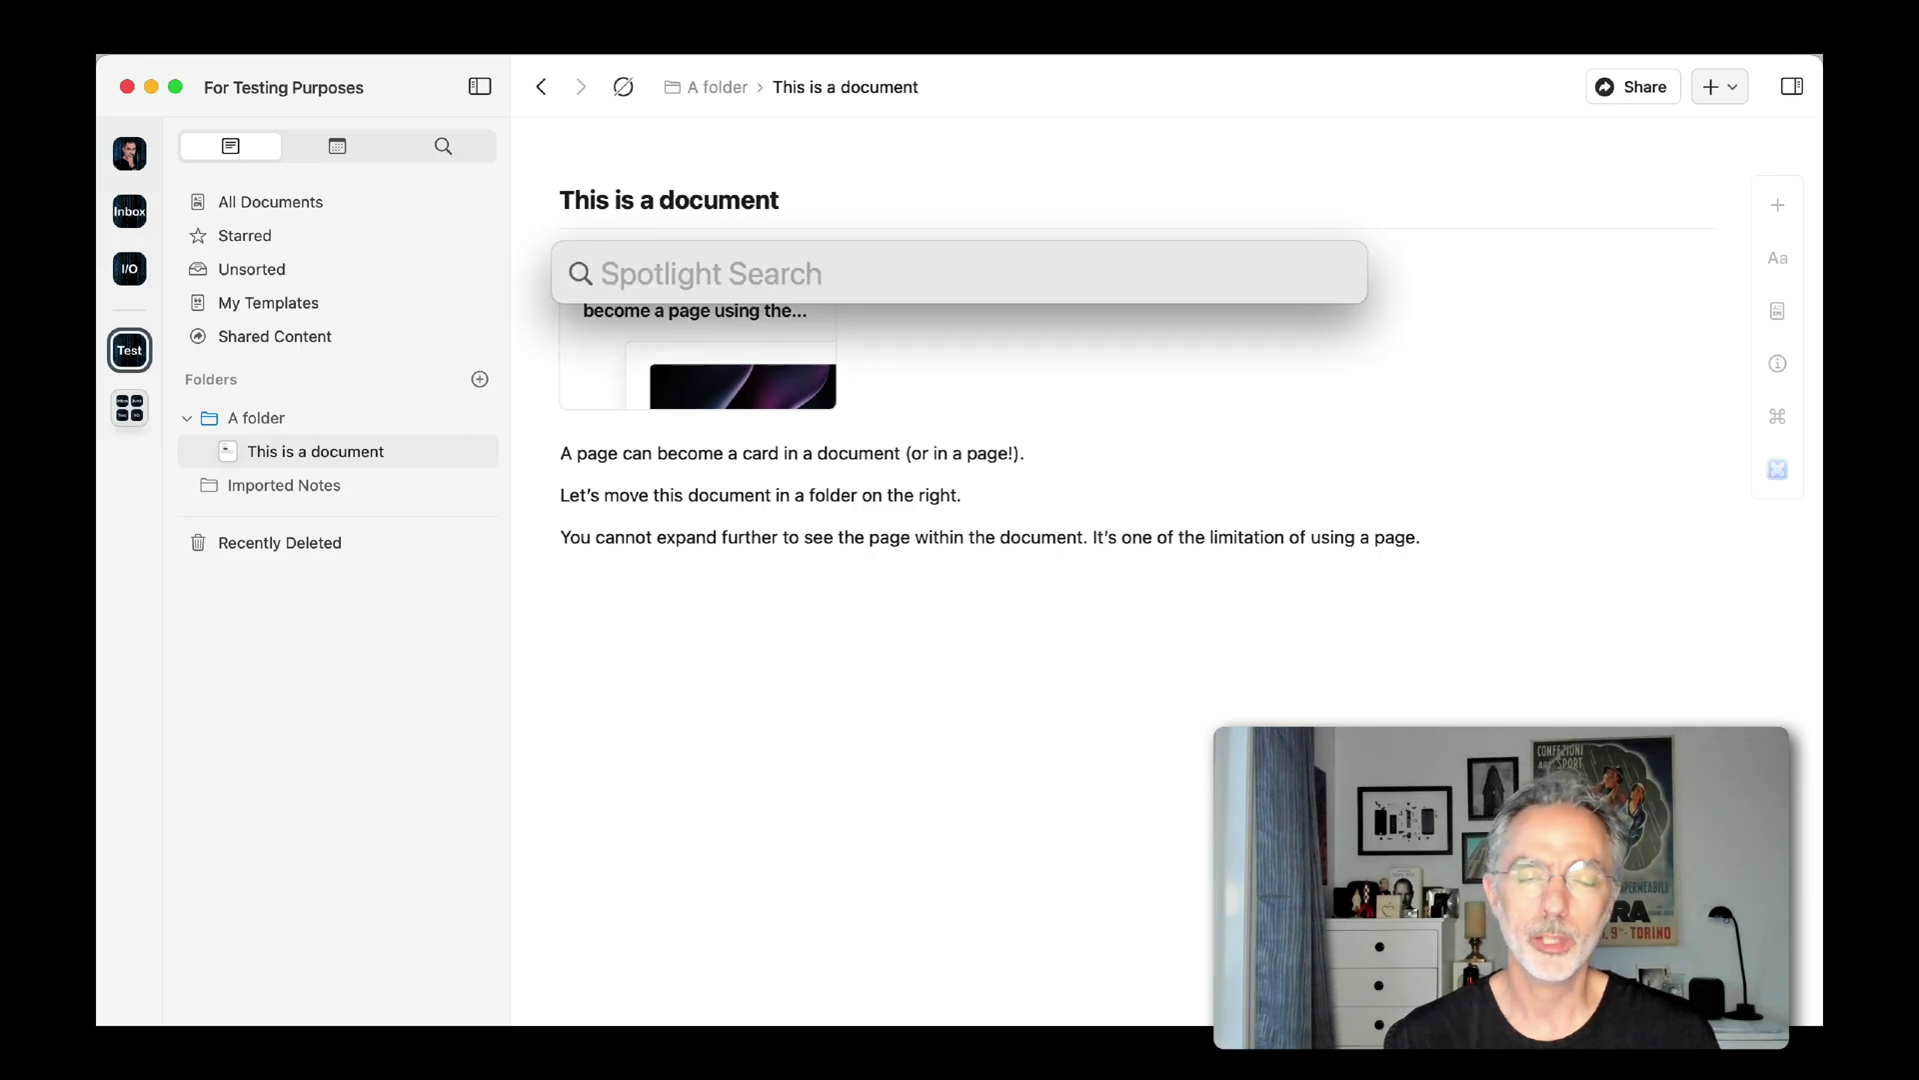
text(this is a d)
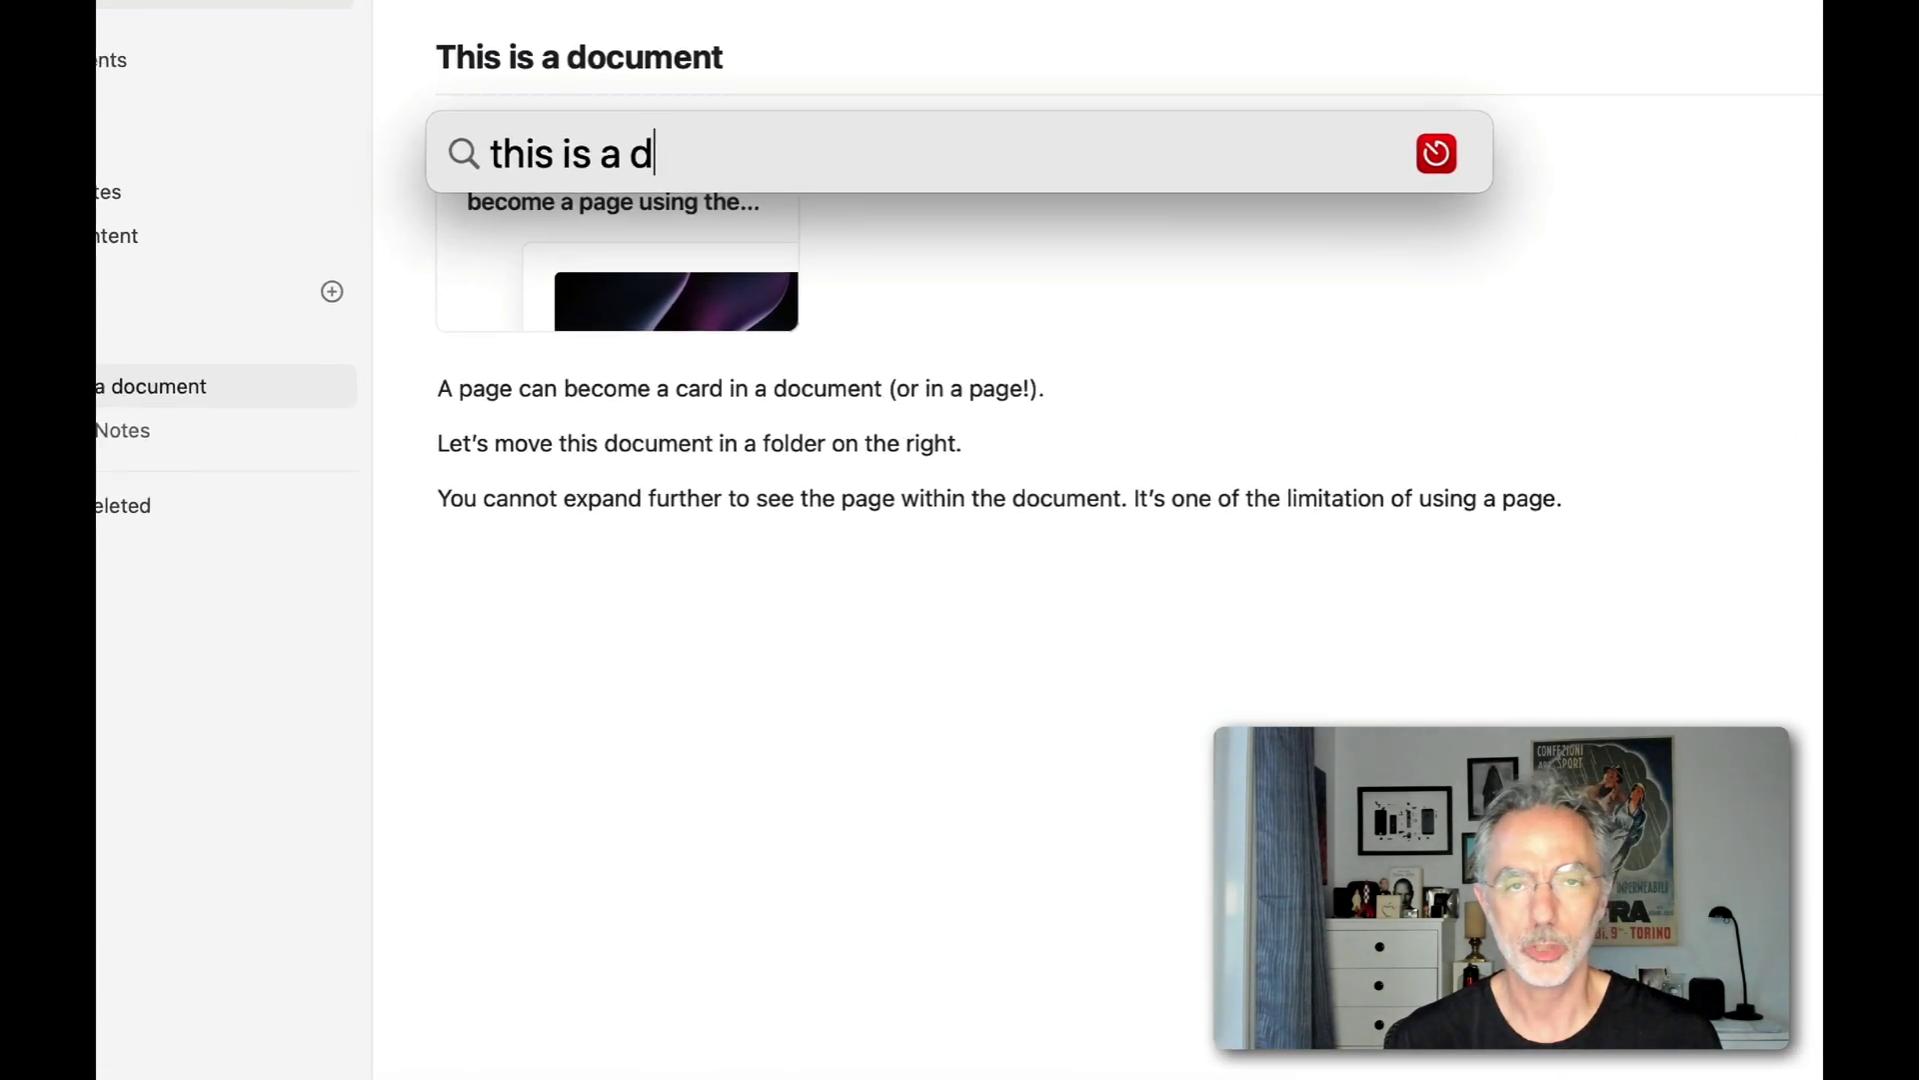
text(ocu)
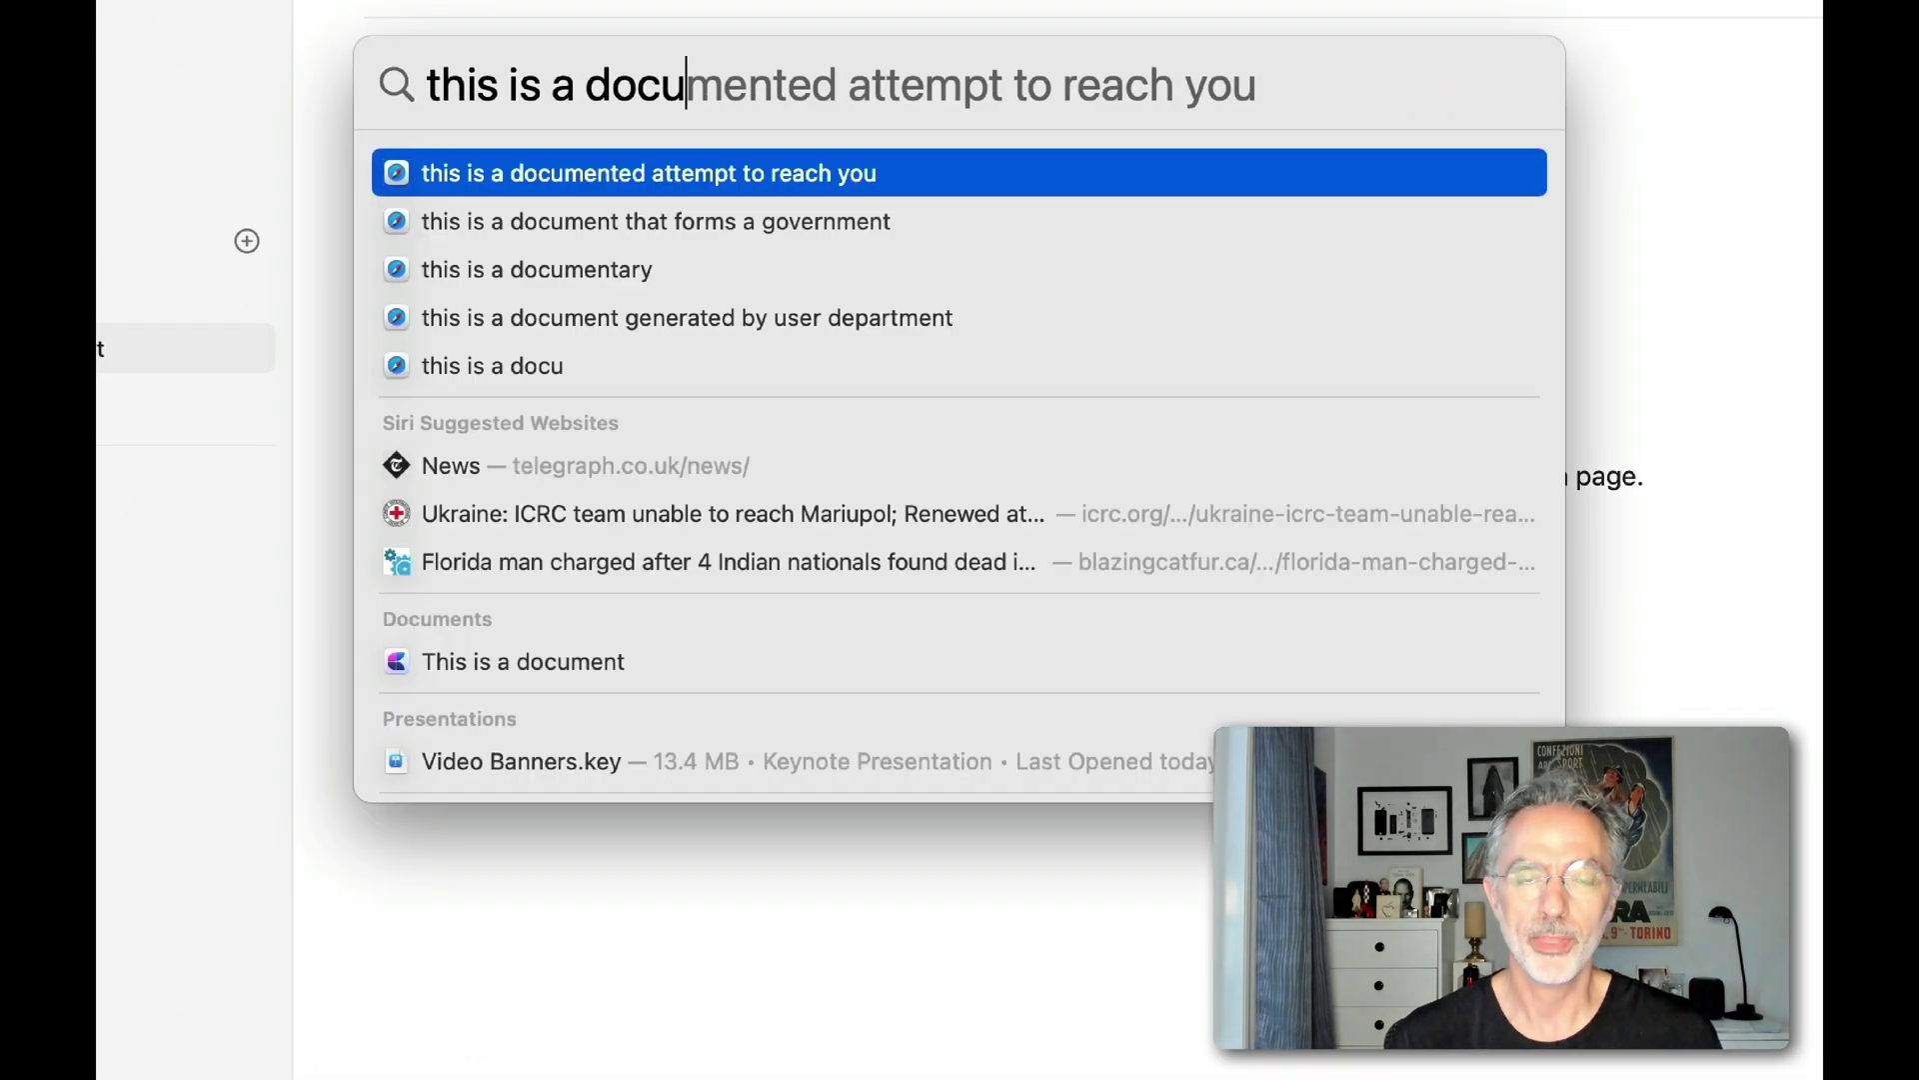
click(540, 662)
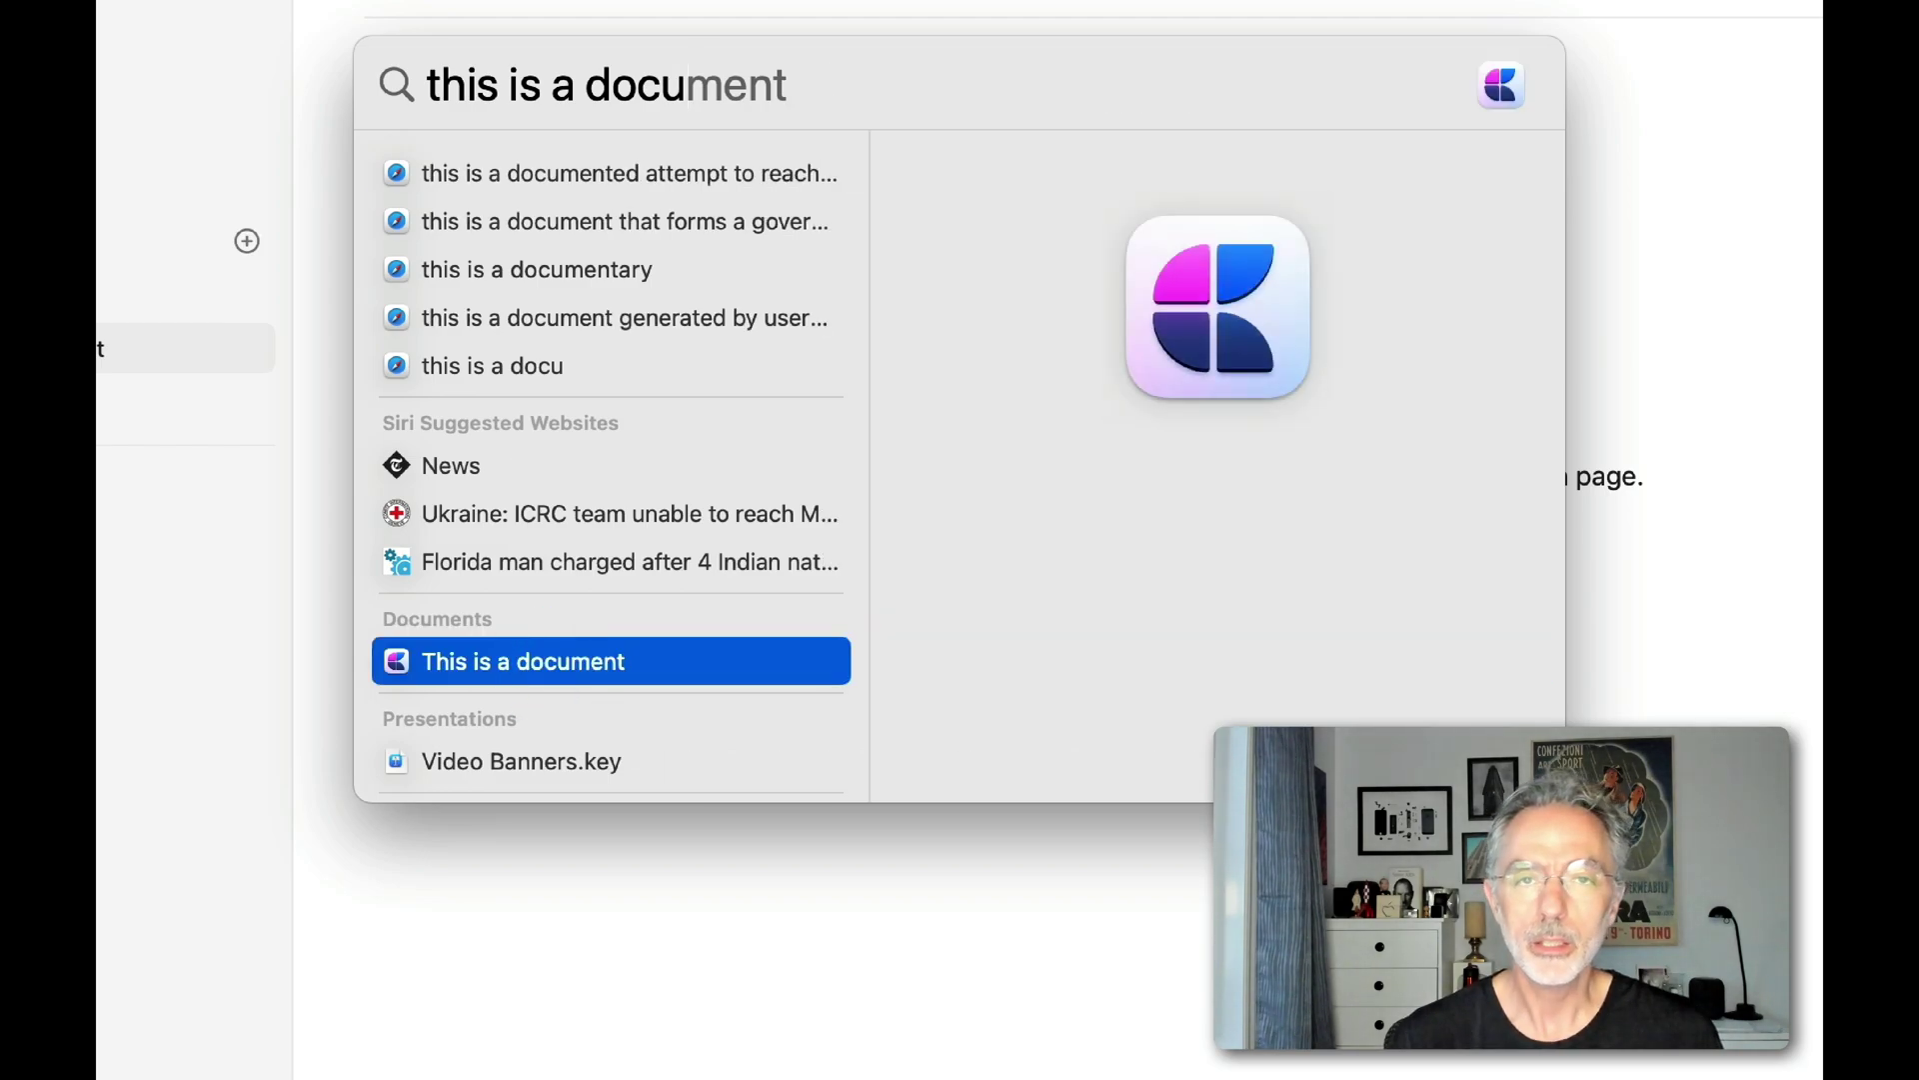
key(Return)
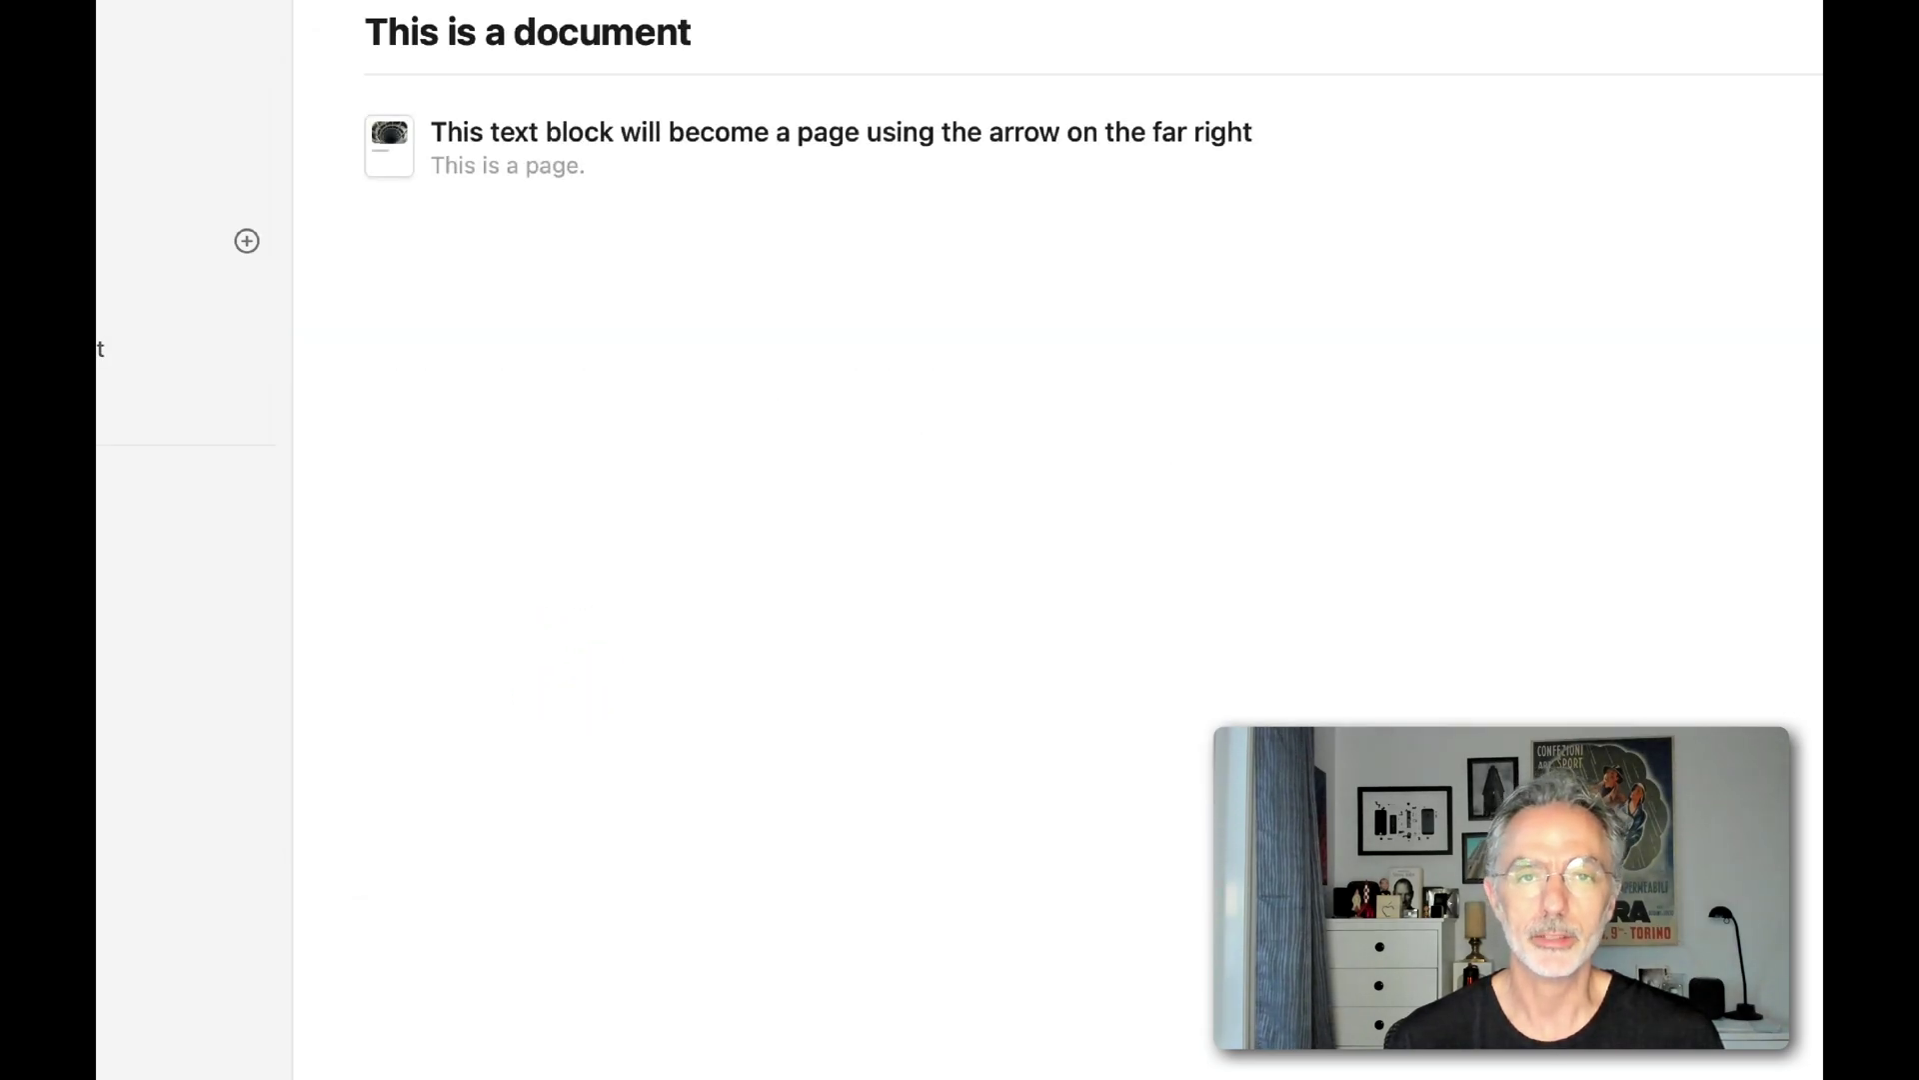
Search Spotlight for the page title beginning "this text block will"
key(super+space)
text(this )
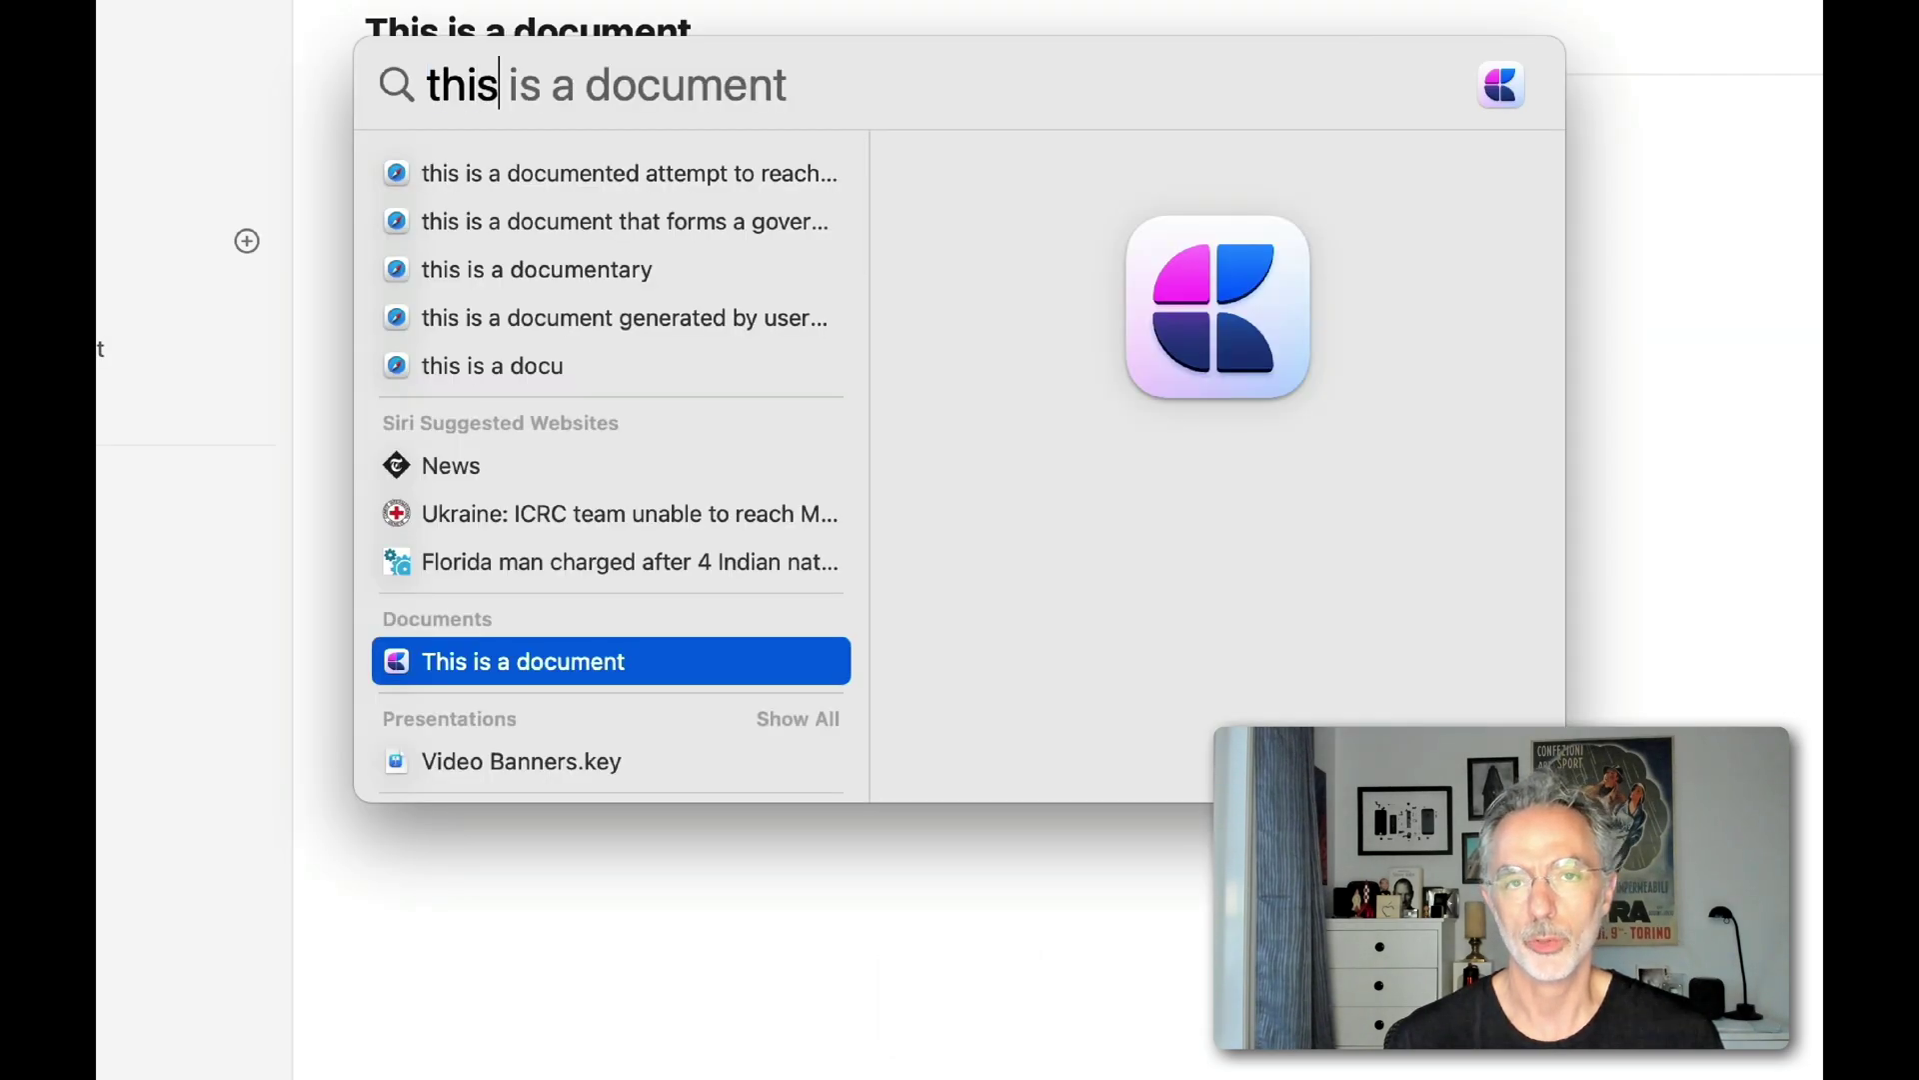
text(text b)
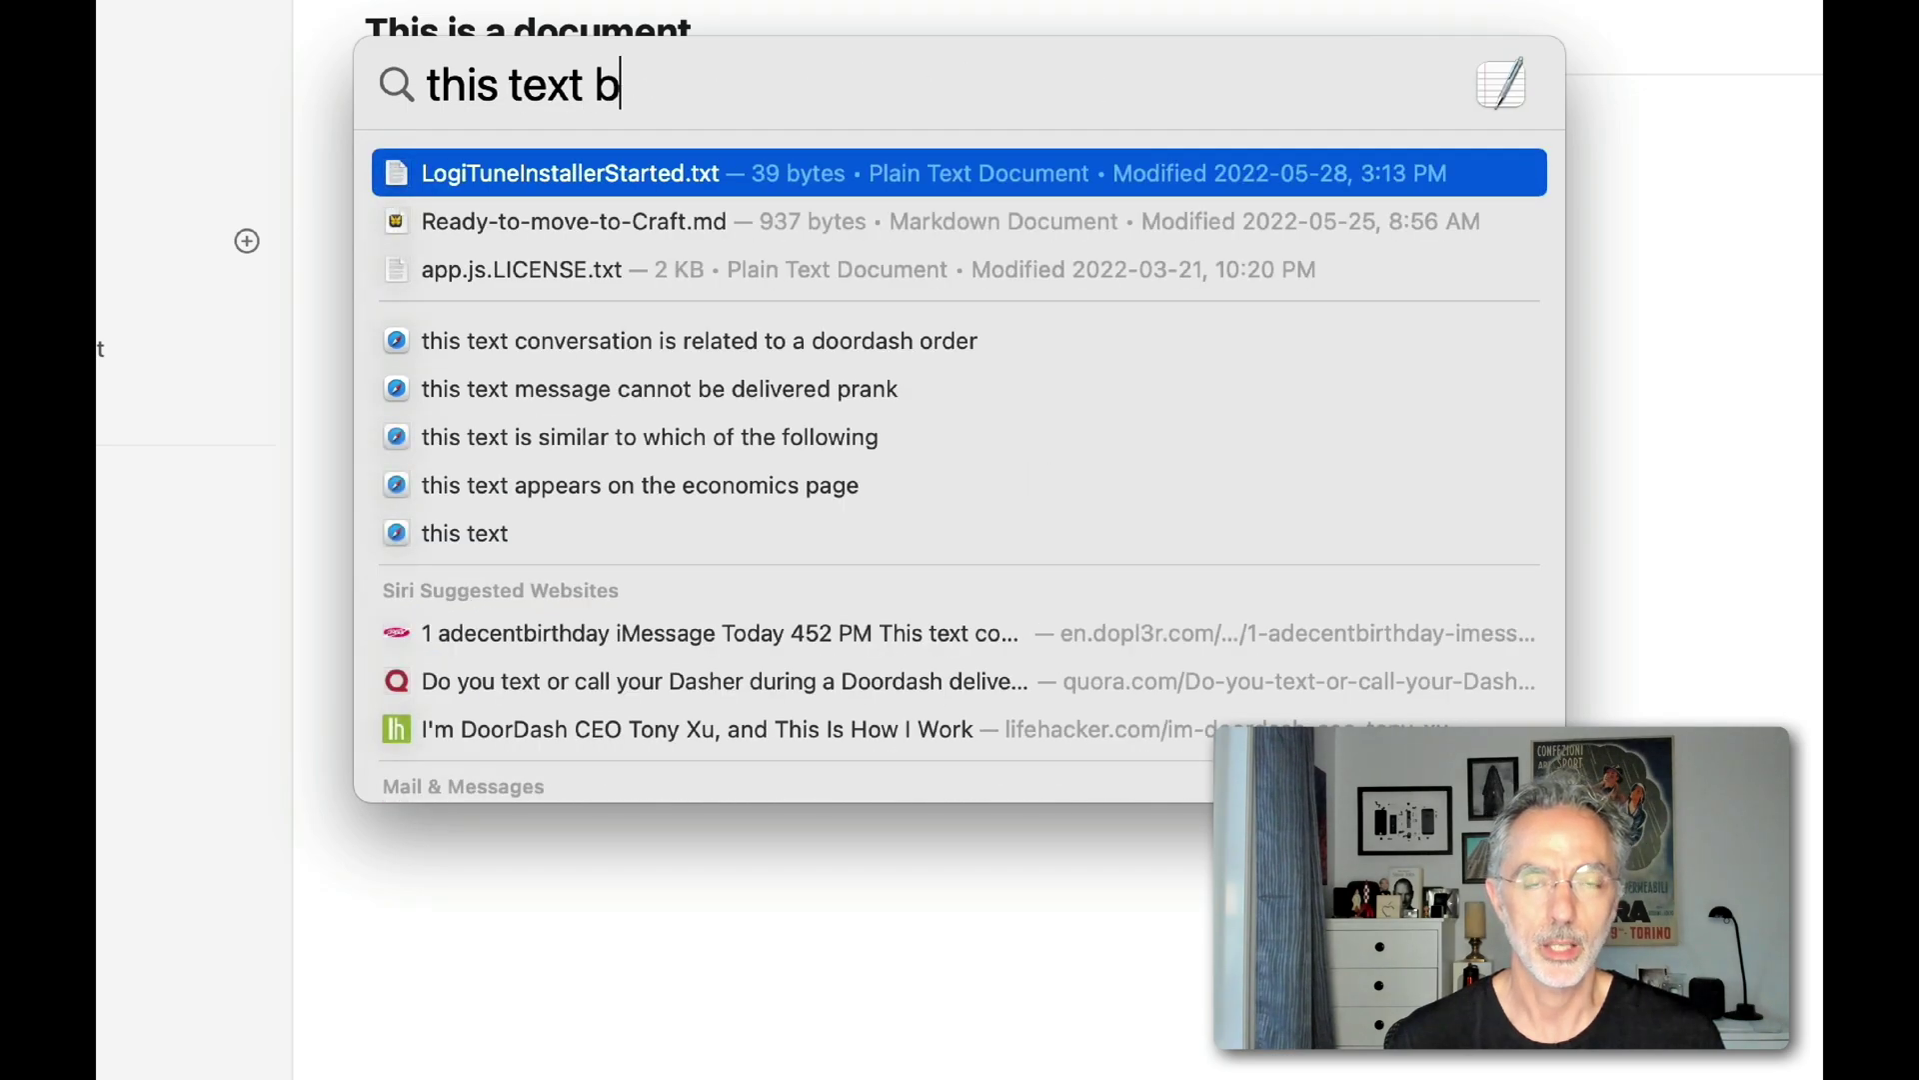
text(lock wi)
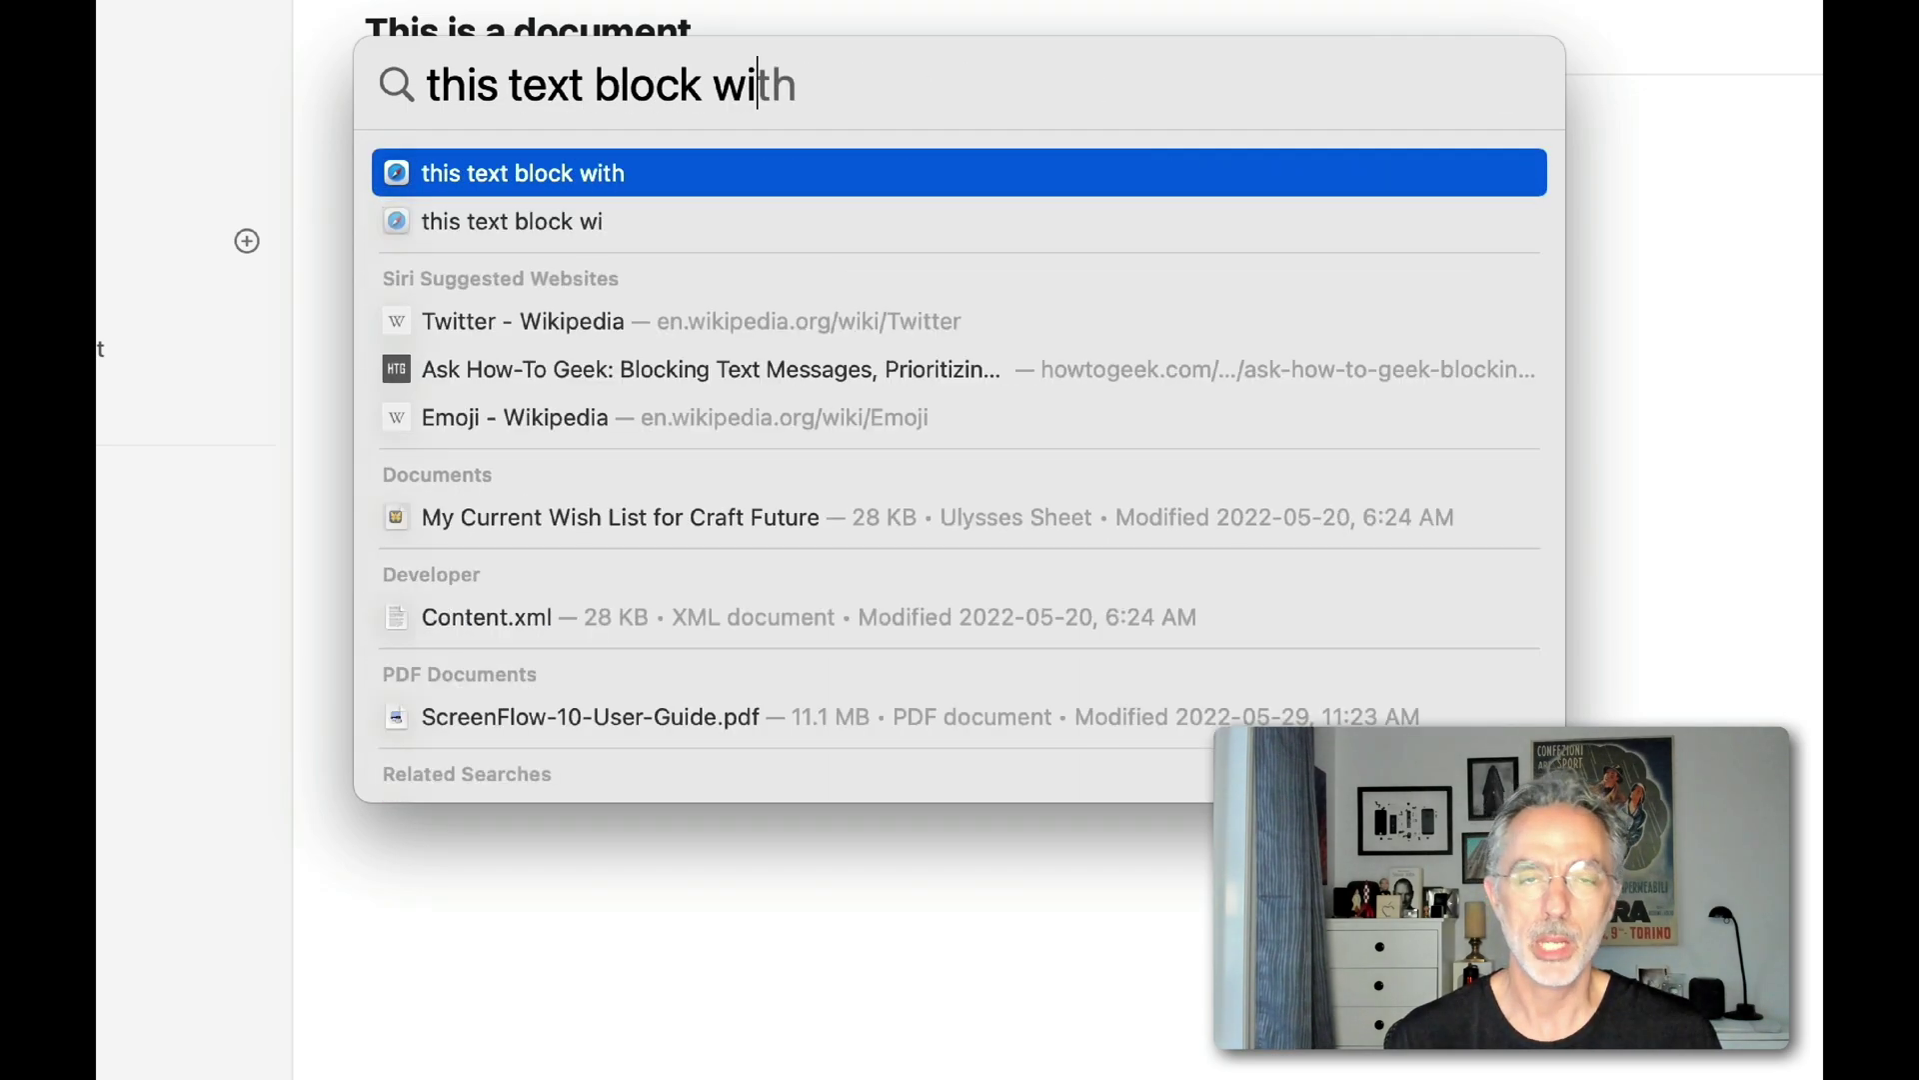
text(ll)
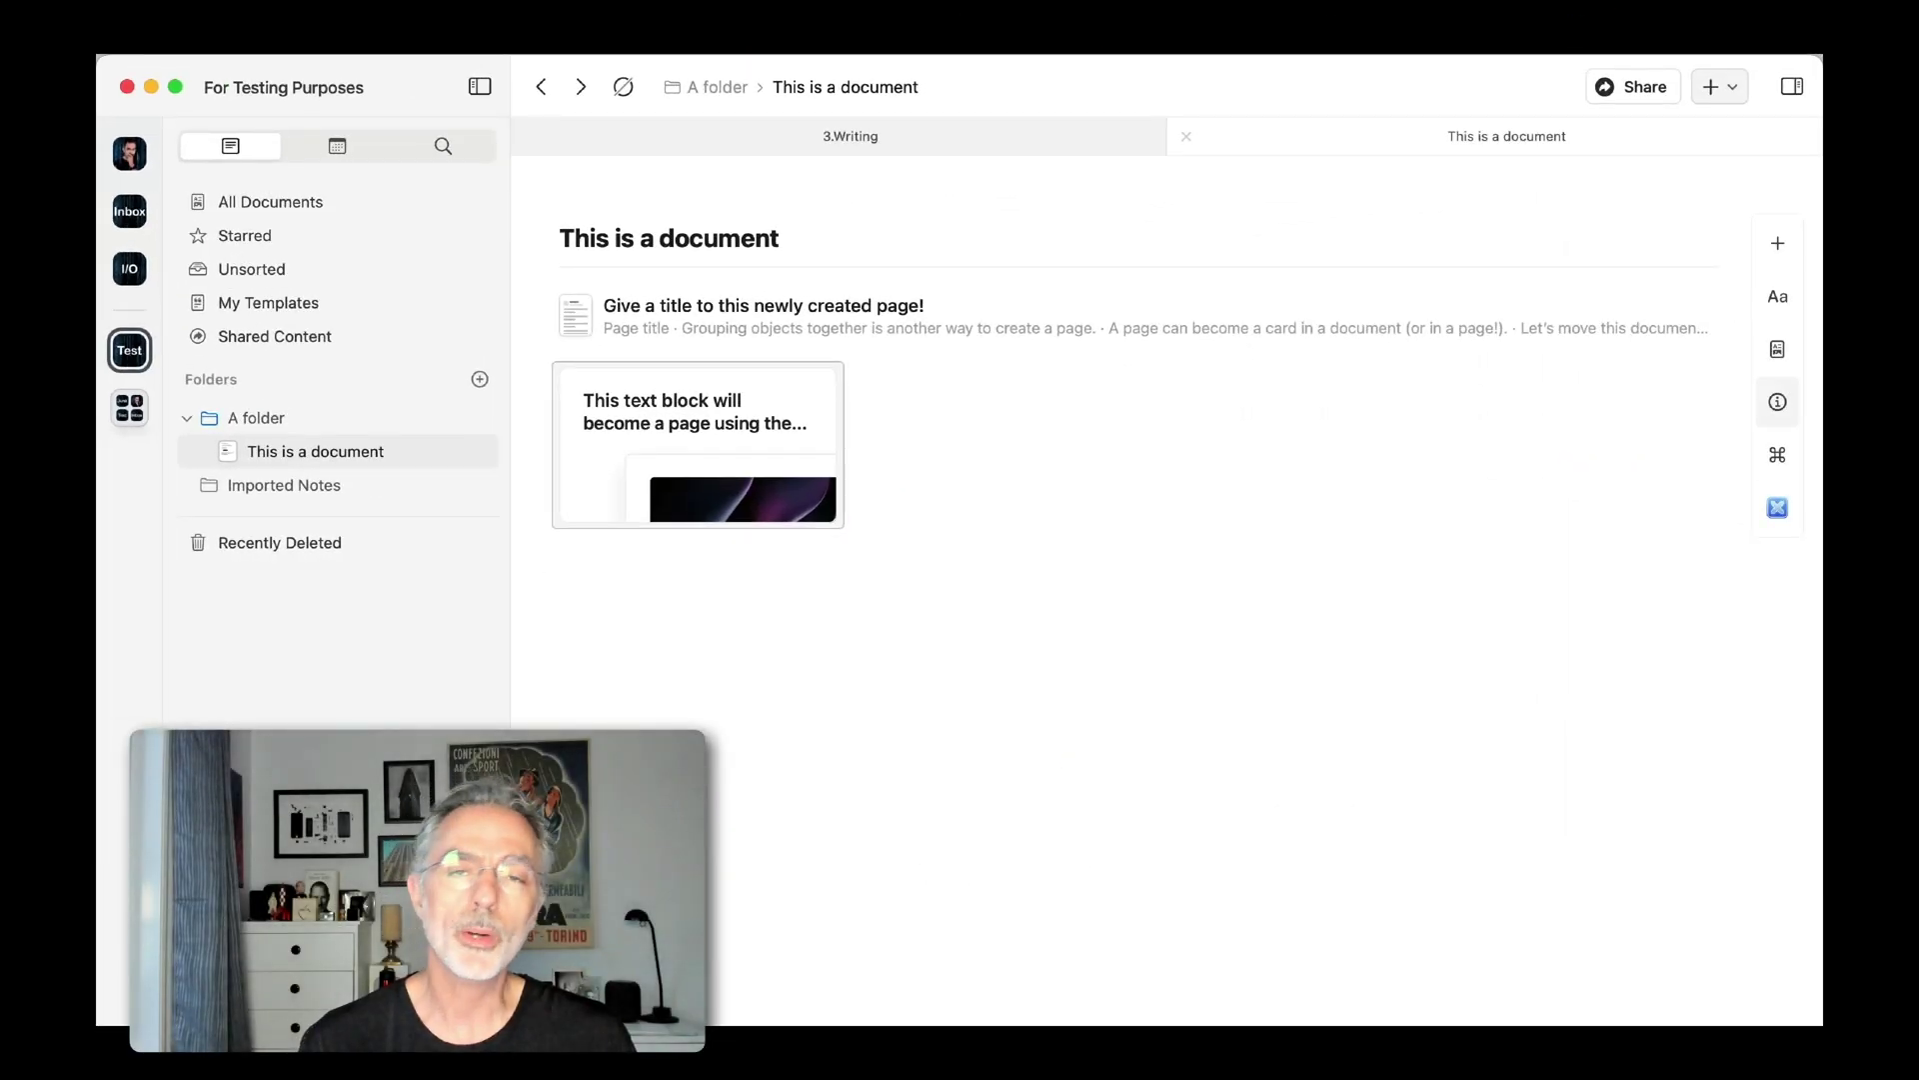
Show the page info of "This is a document" and view the document activity
click(1777, 402)
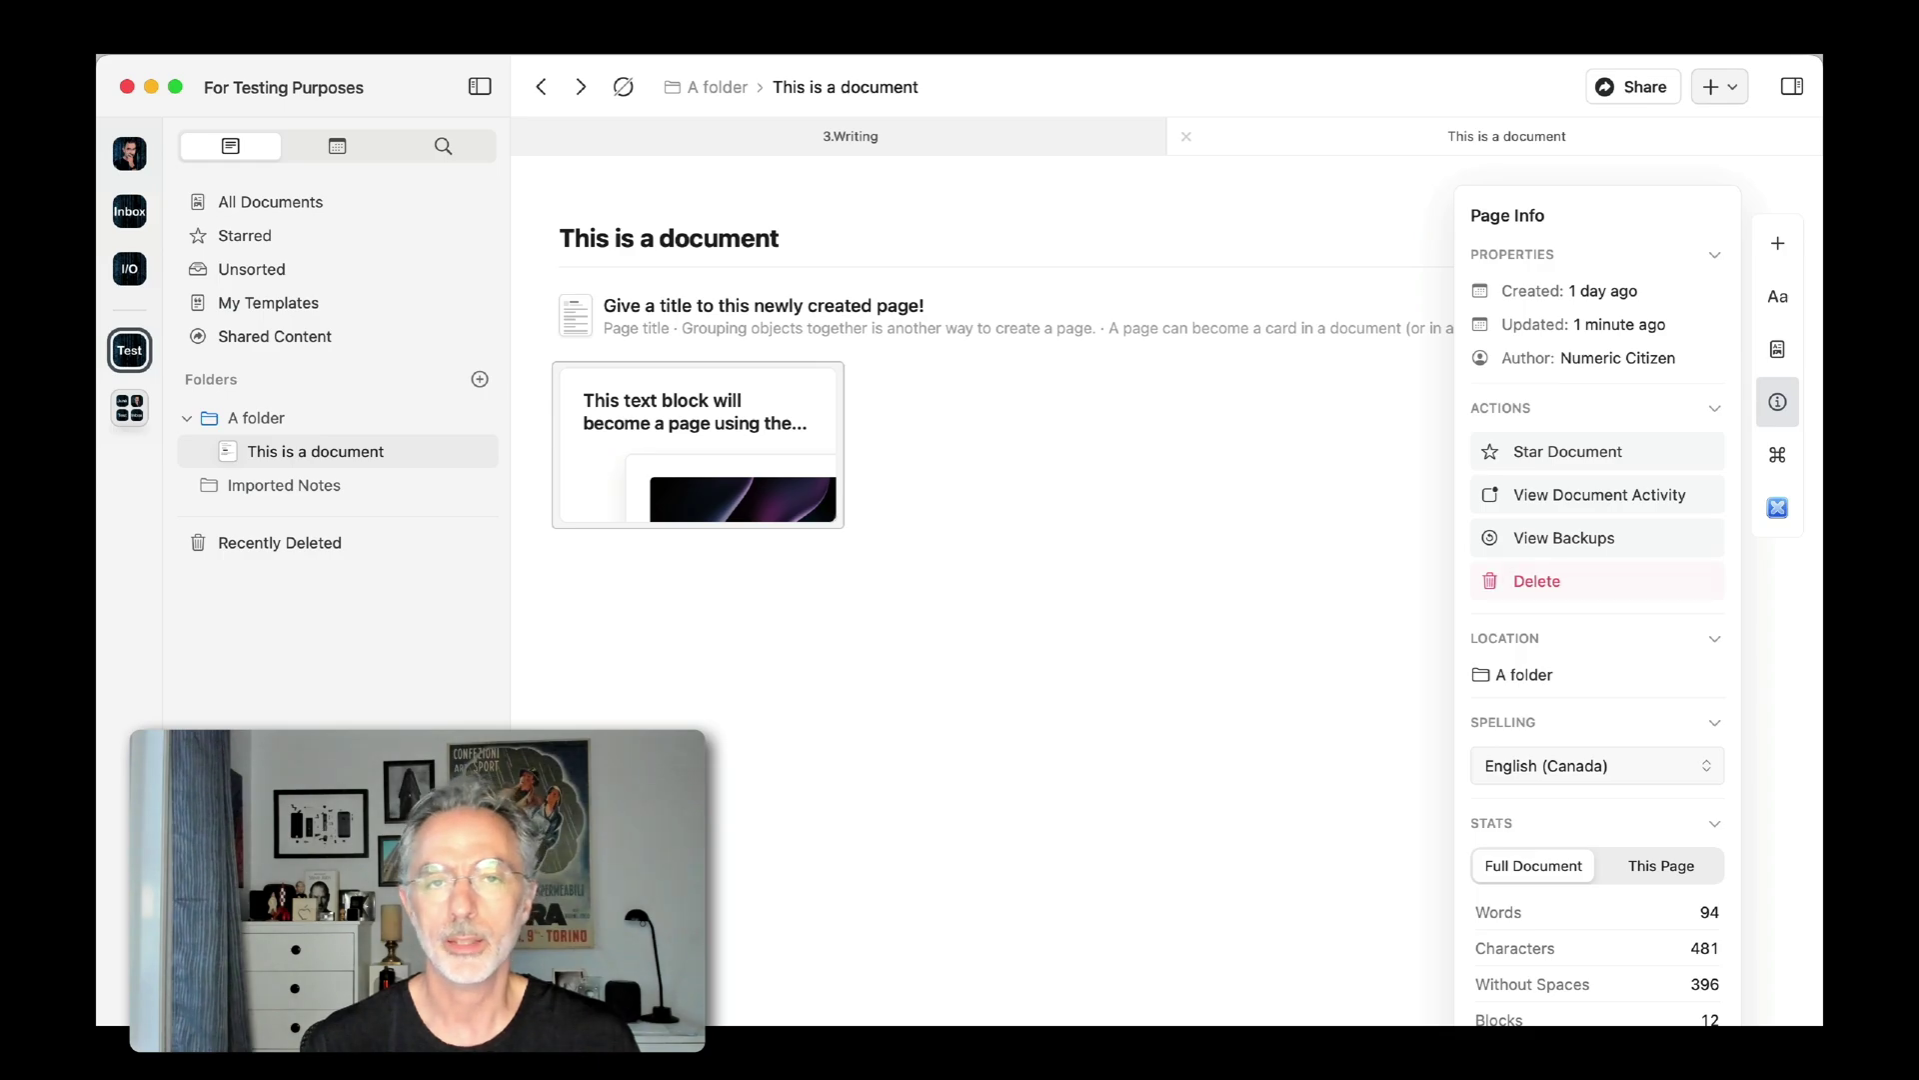
click(1531, 496)
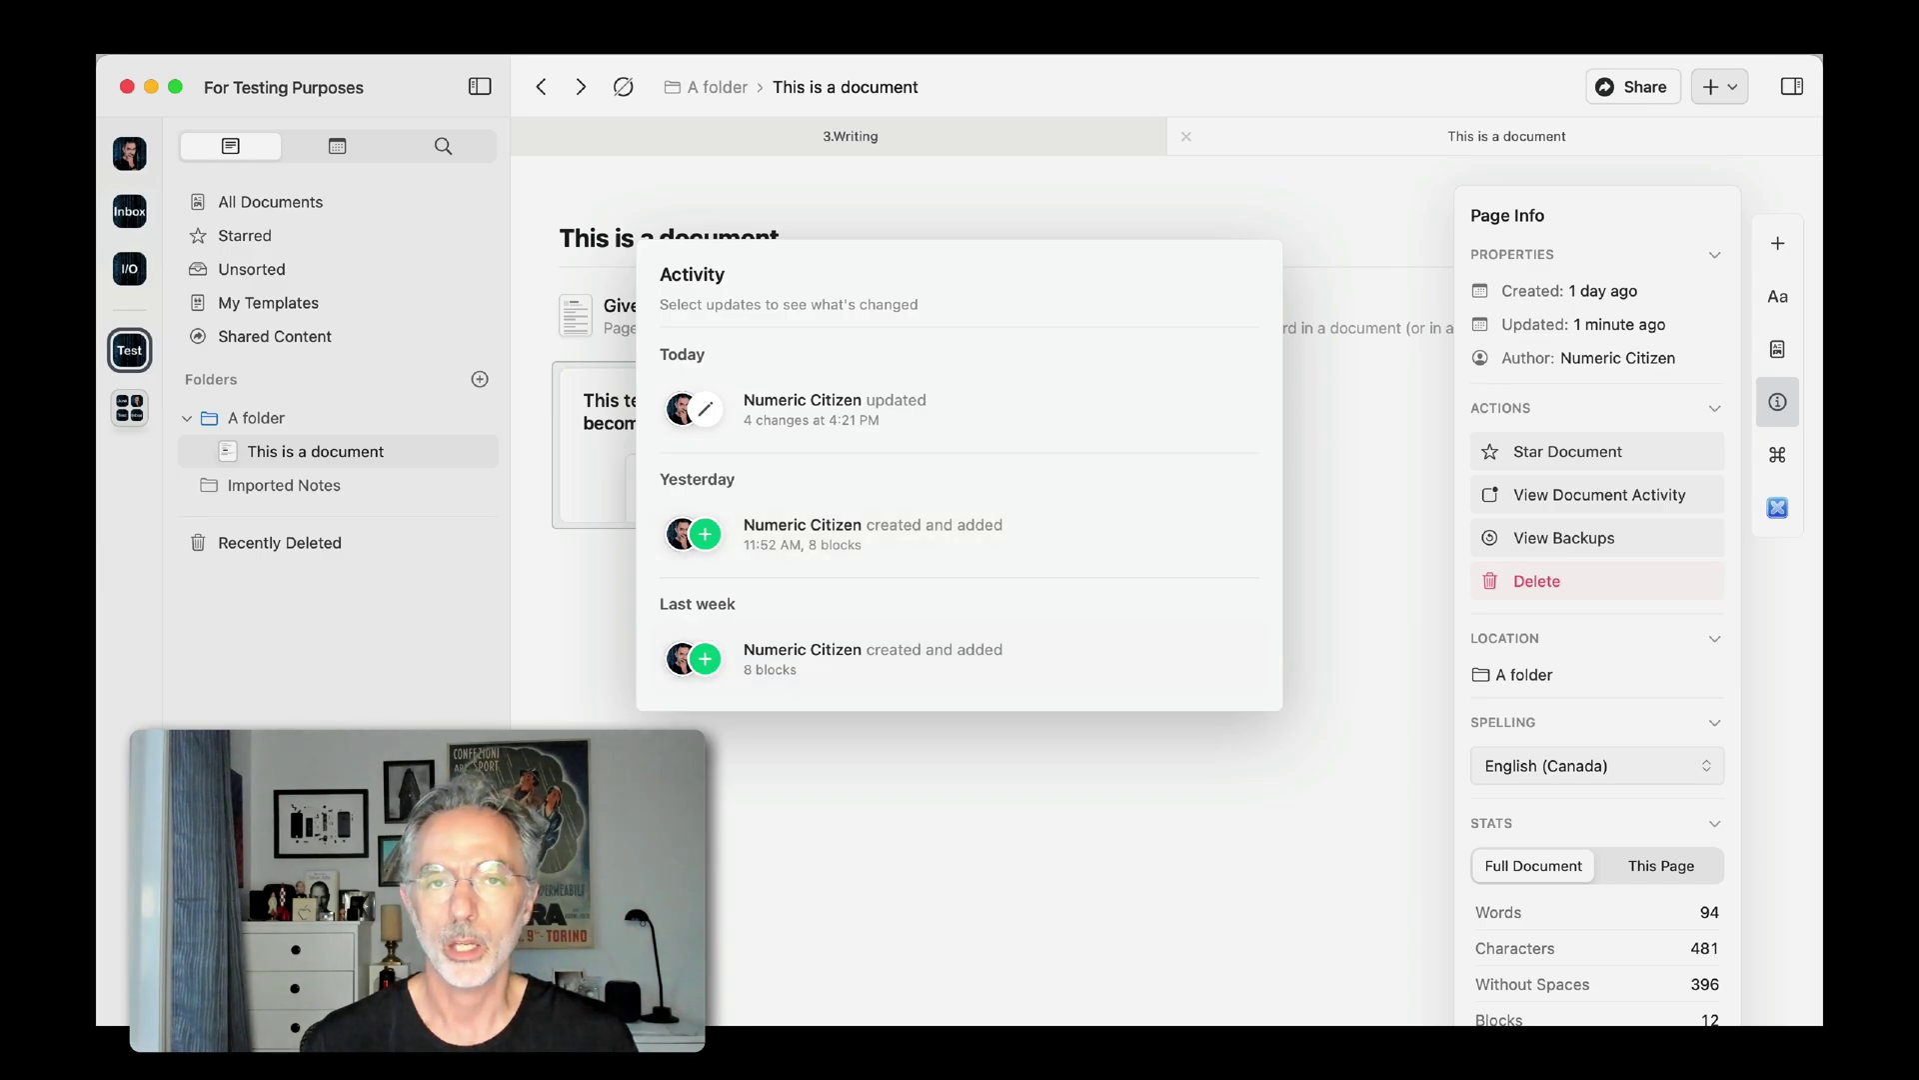
click(1344, 494)
View the document's backups, preview today's version without restoring it, and close the backup list
click(1559, 535)
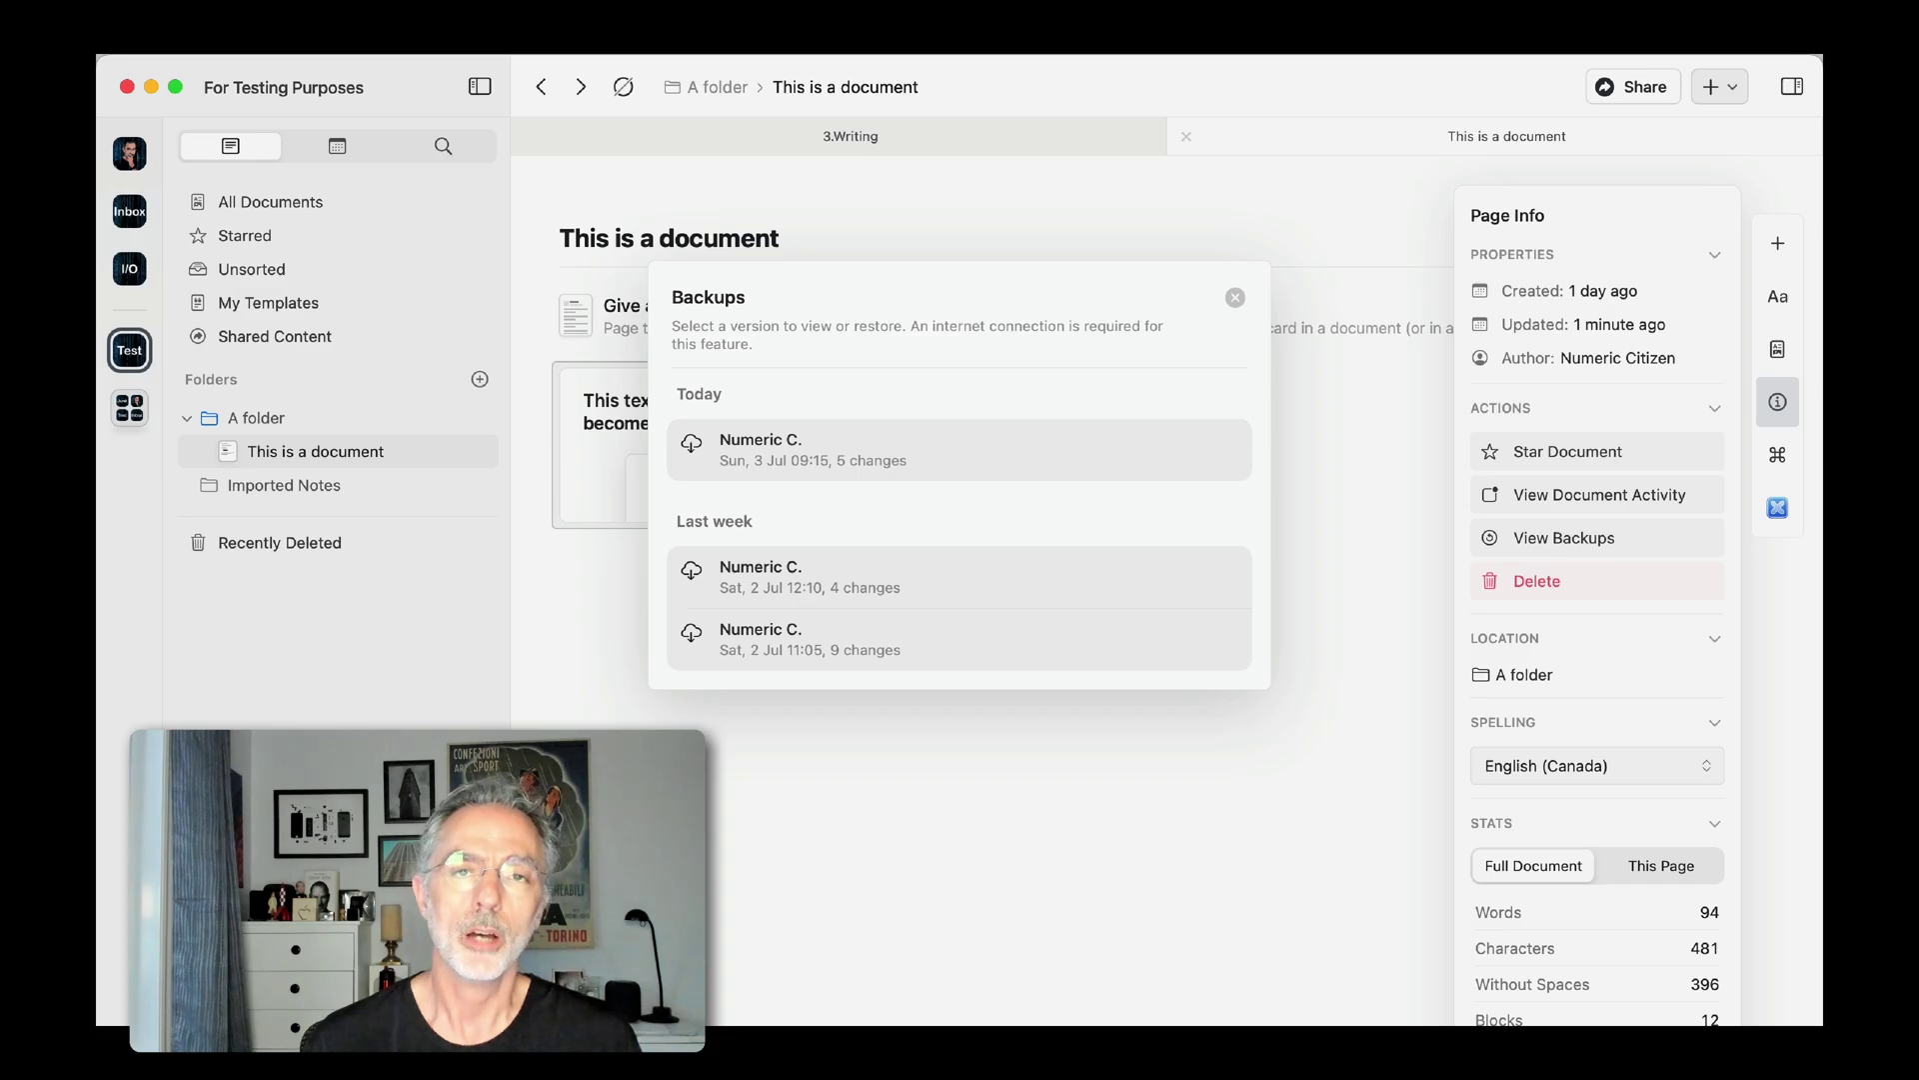
click(959, 450)
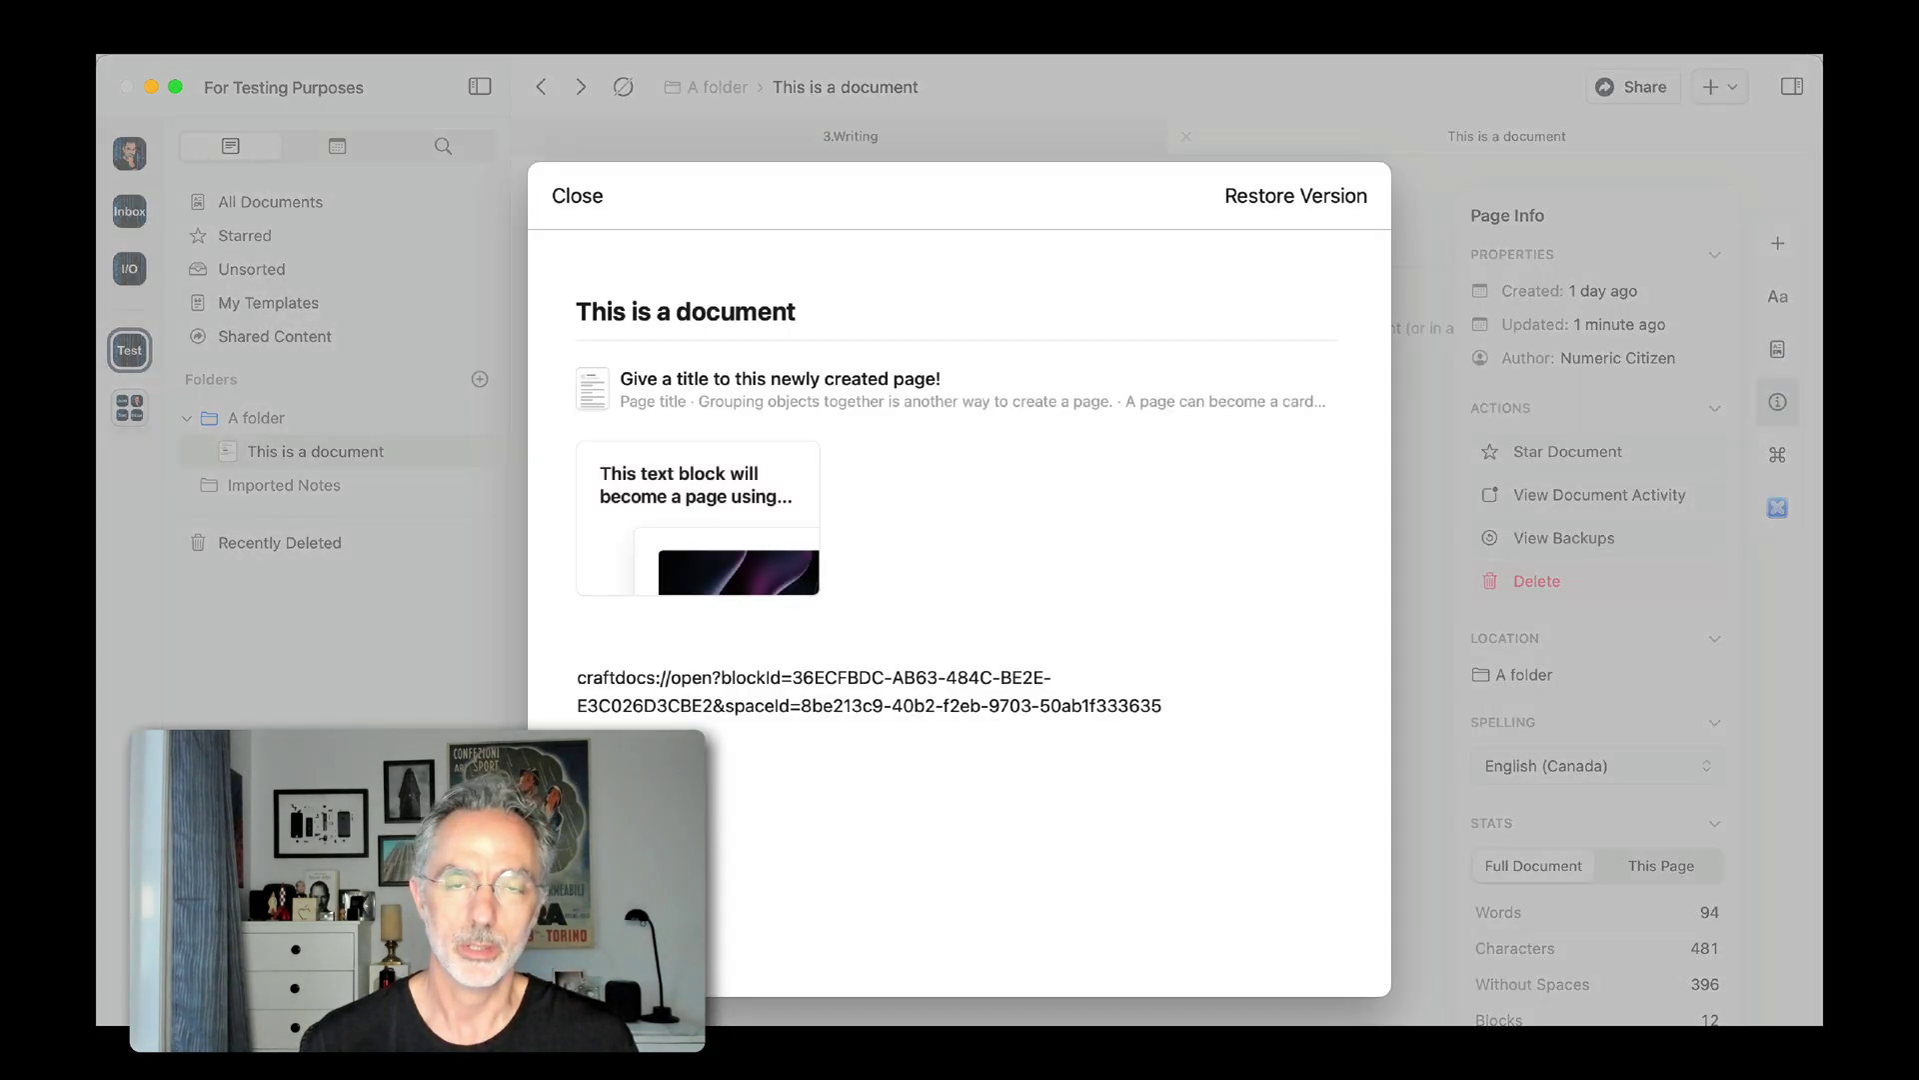
click(571, 197)
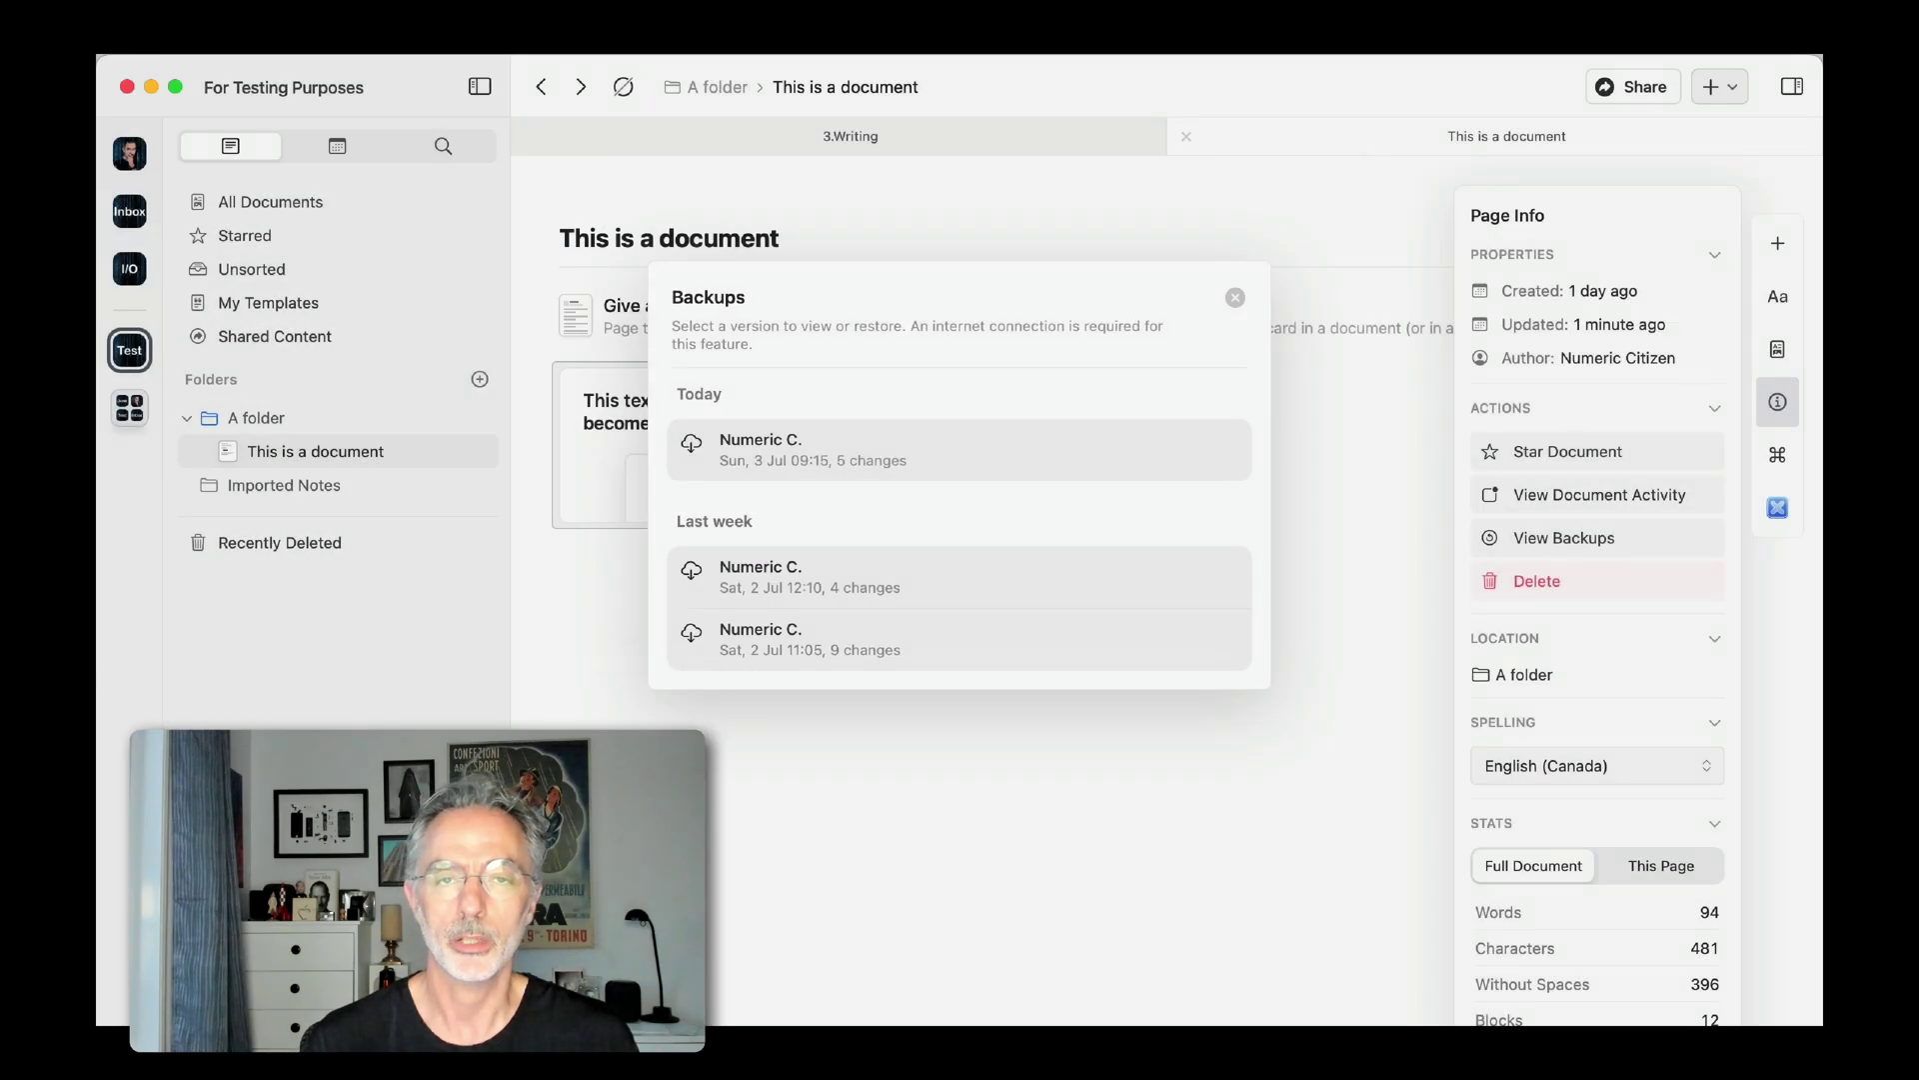
click(1236, 297)
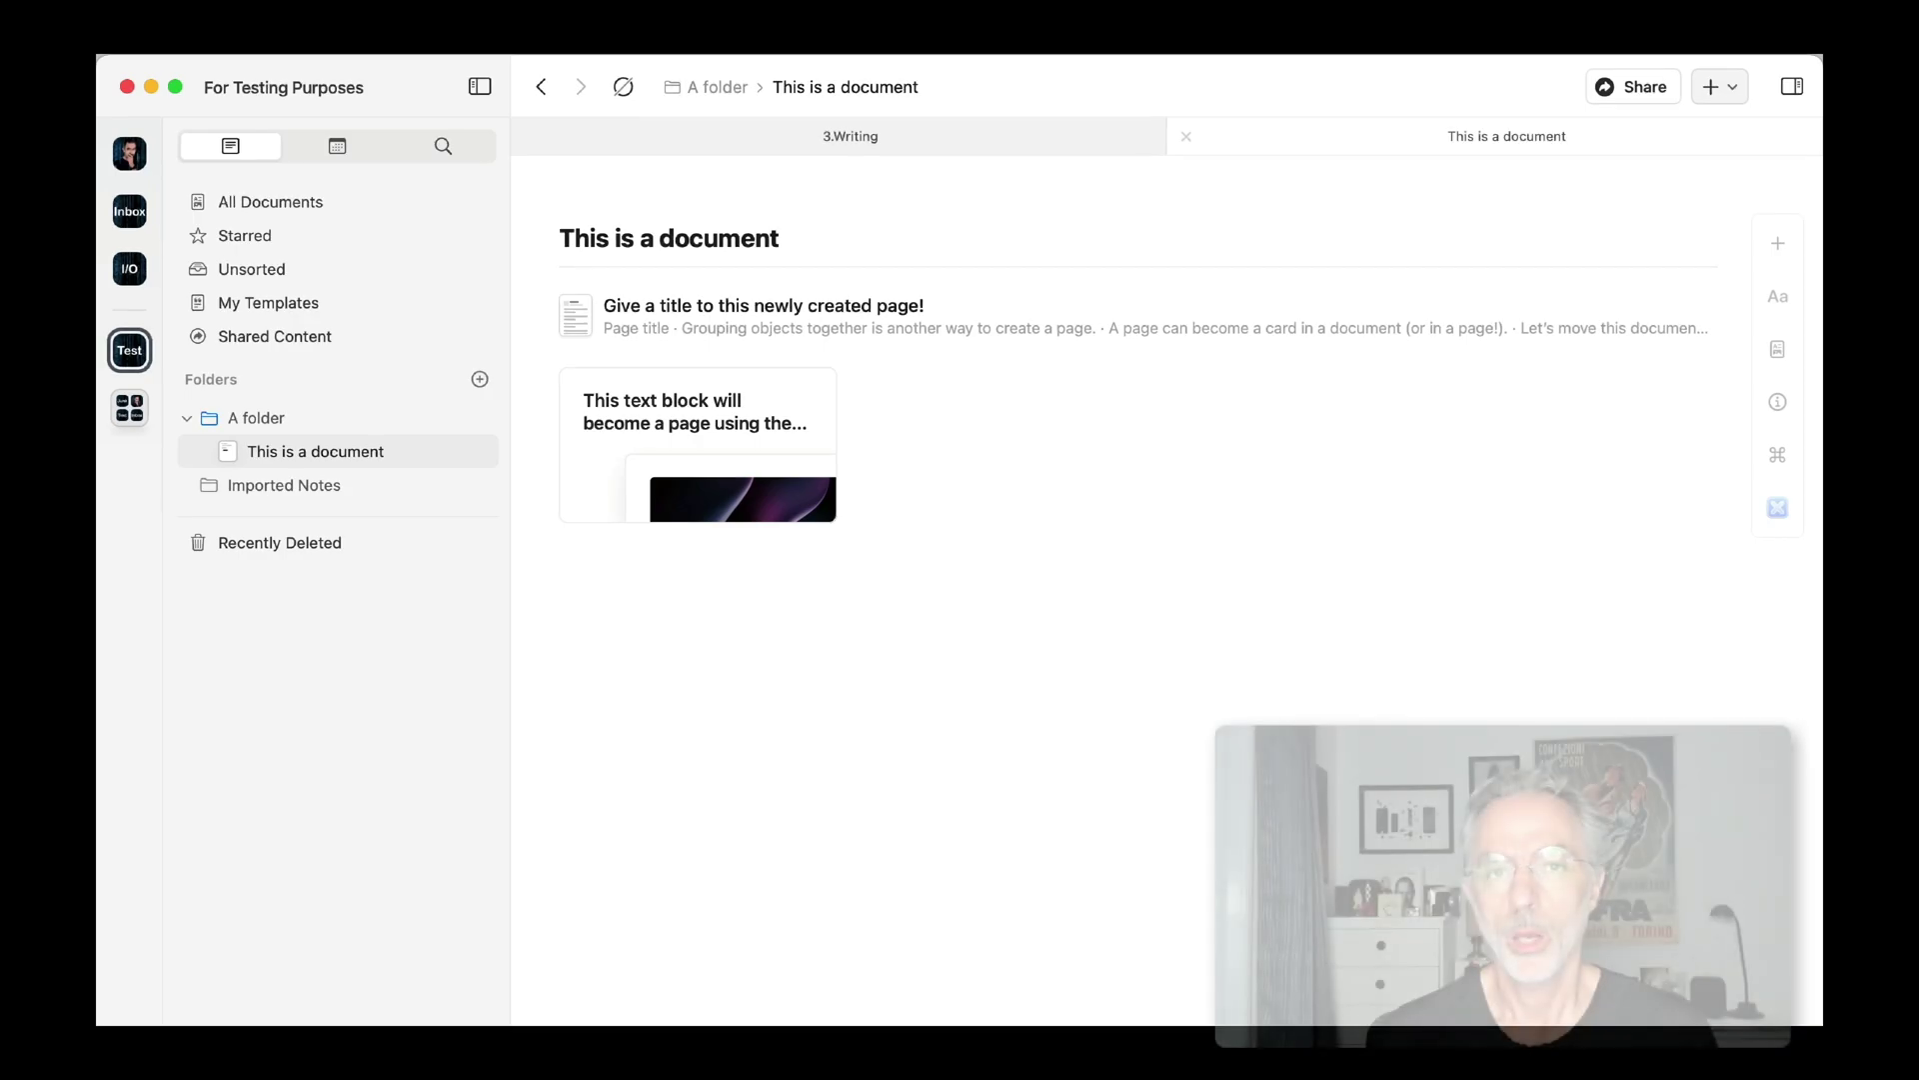
Delete the document "This is a document" from the folder "A folder"
right_click(343, 450)
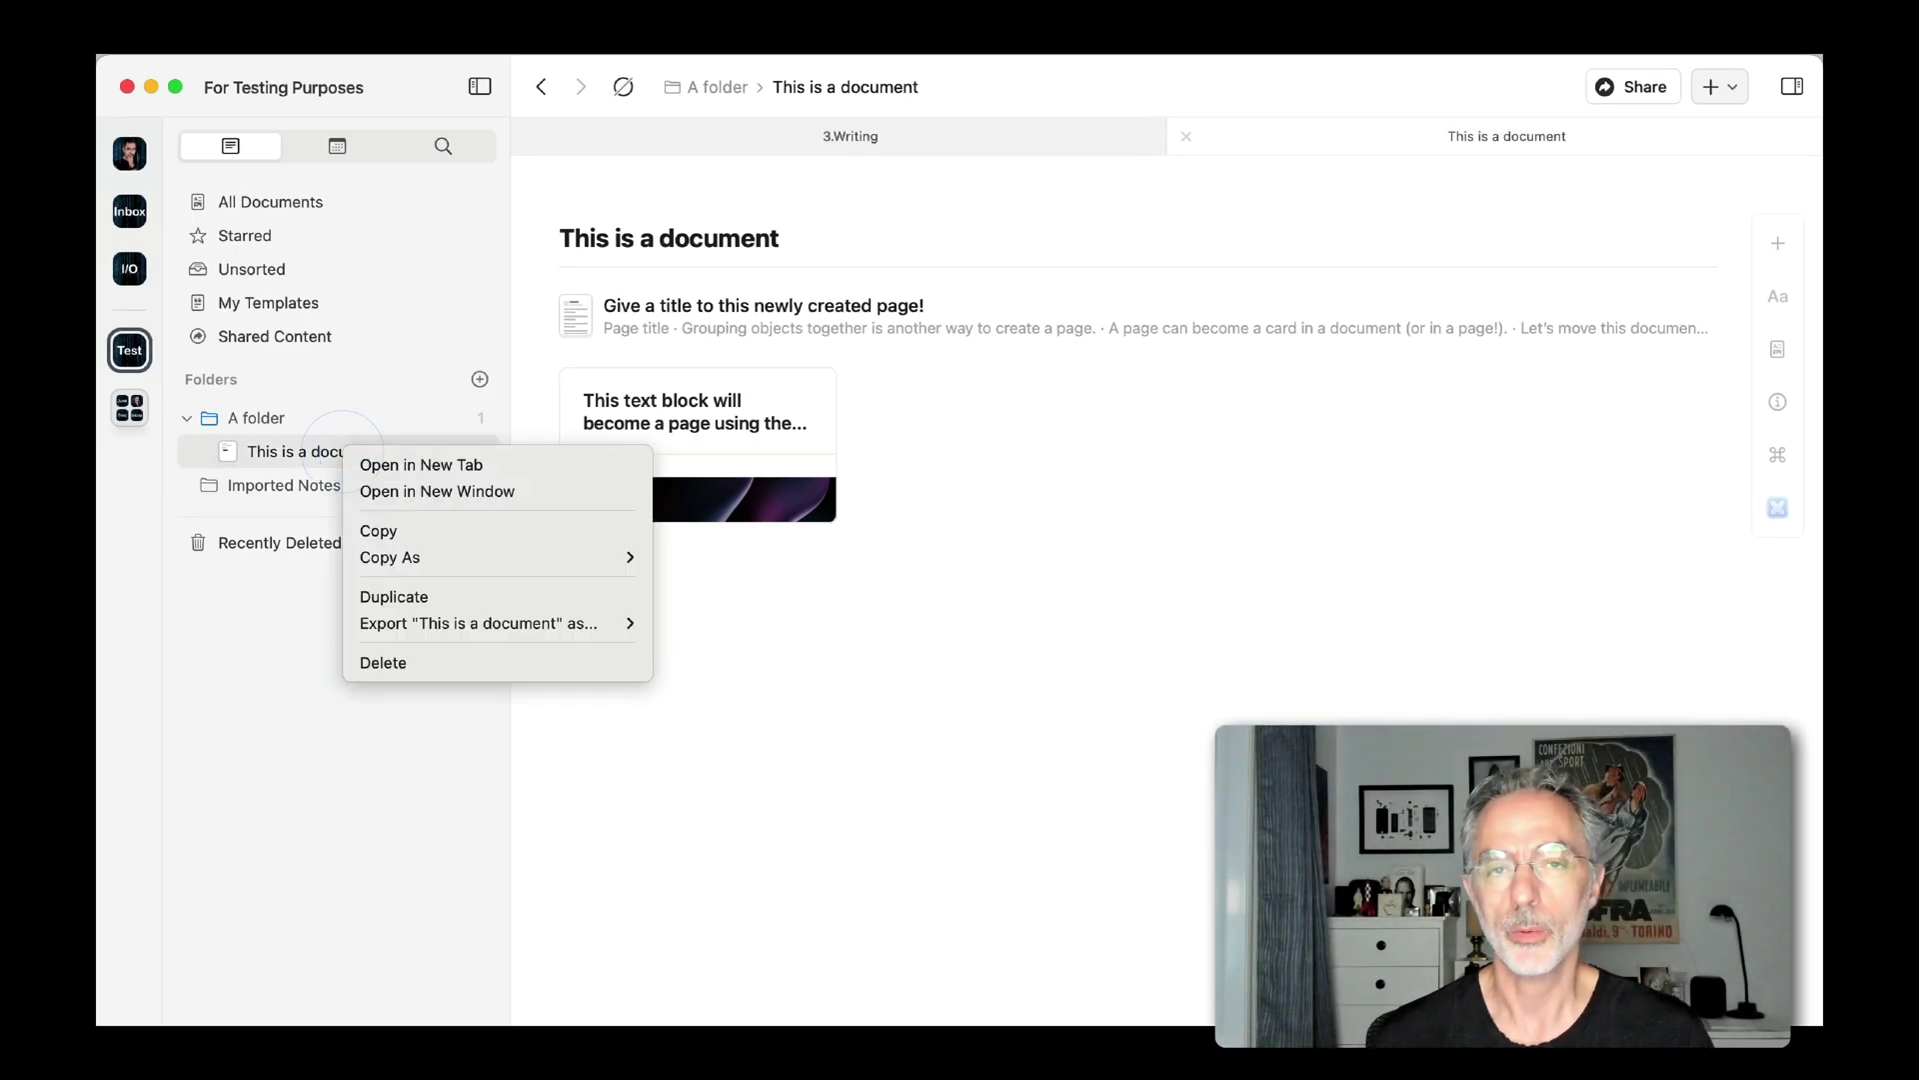
click(385, 664)
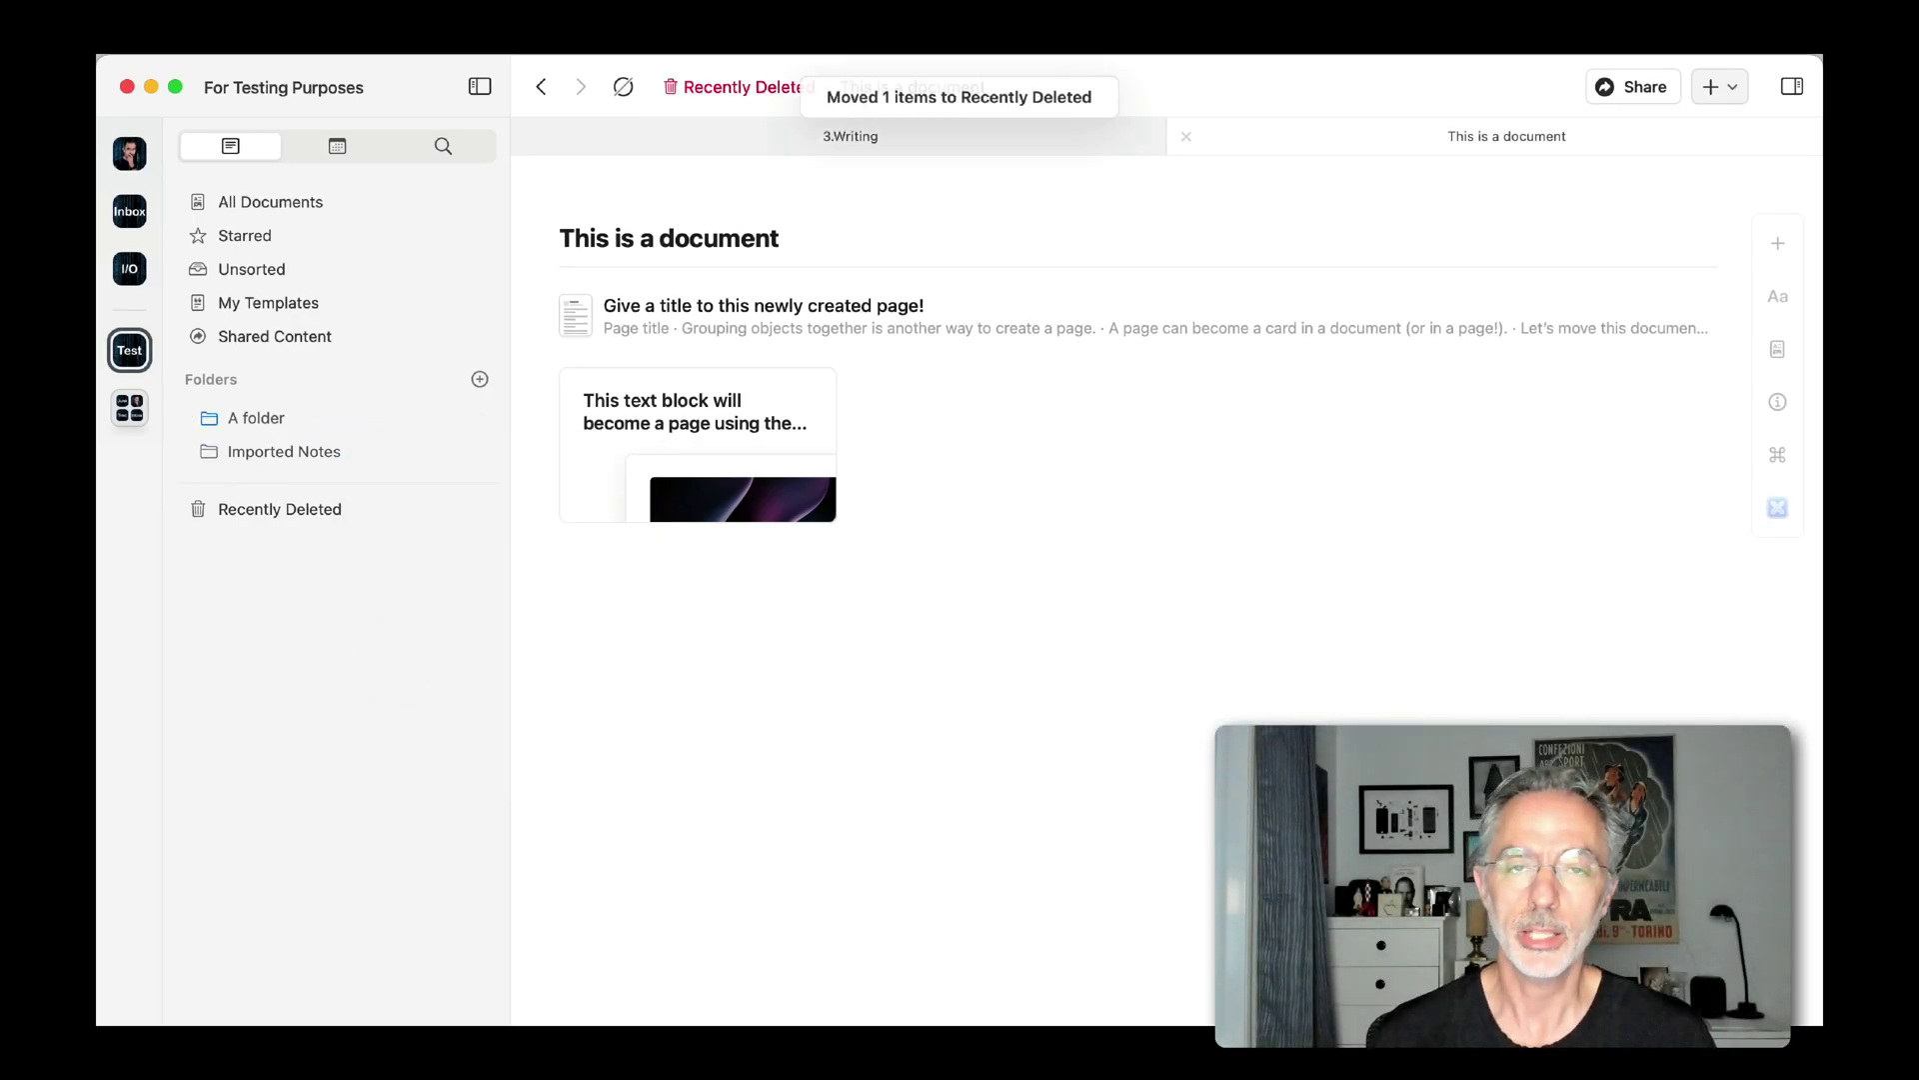
Restore the deleted document "This is a document" from Recently Deleted after checking "A folder" for it
click(256, 417)
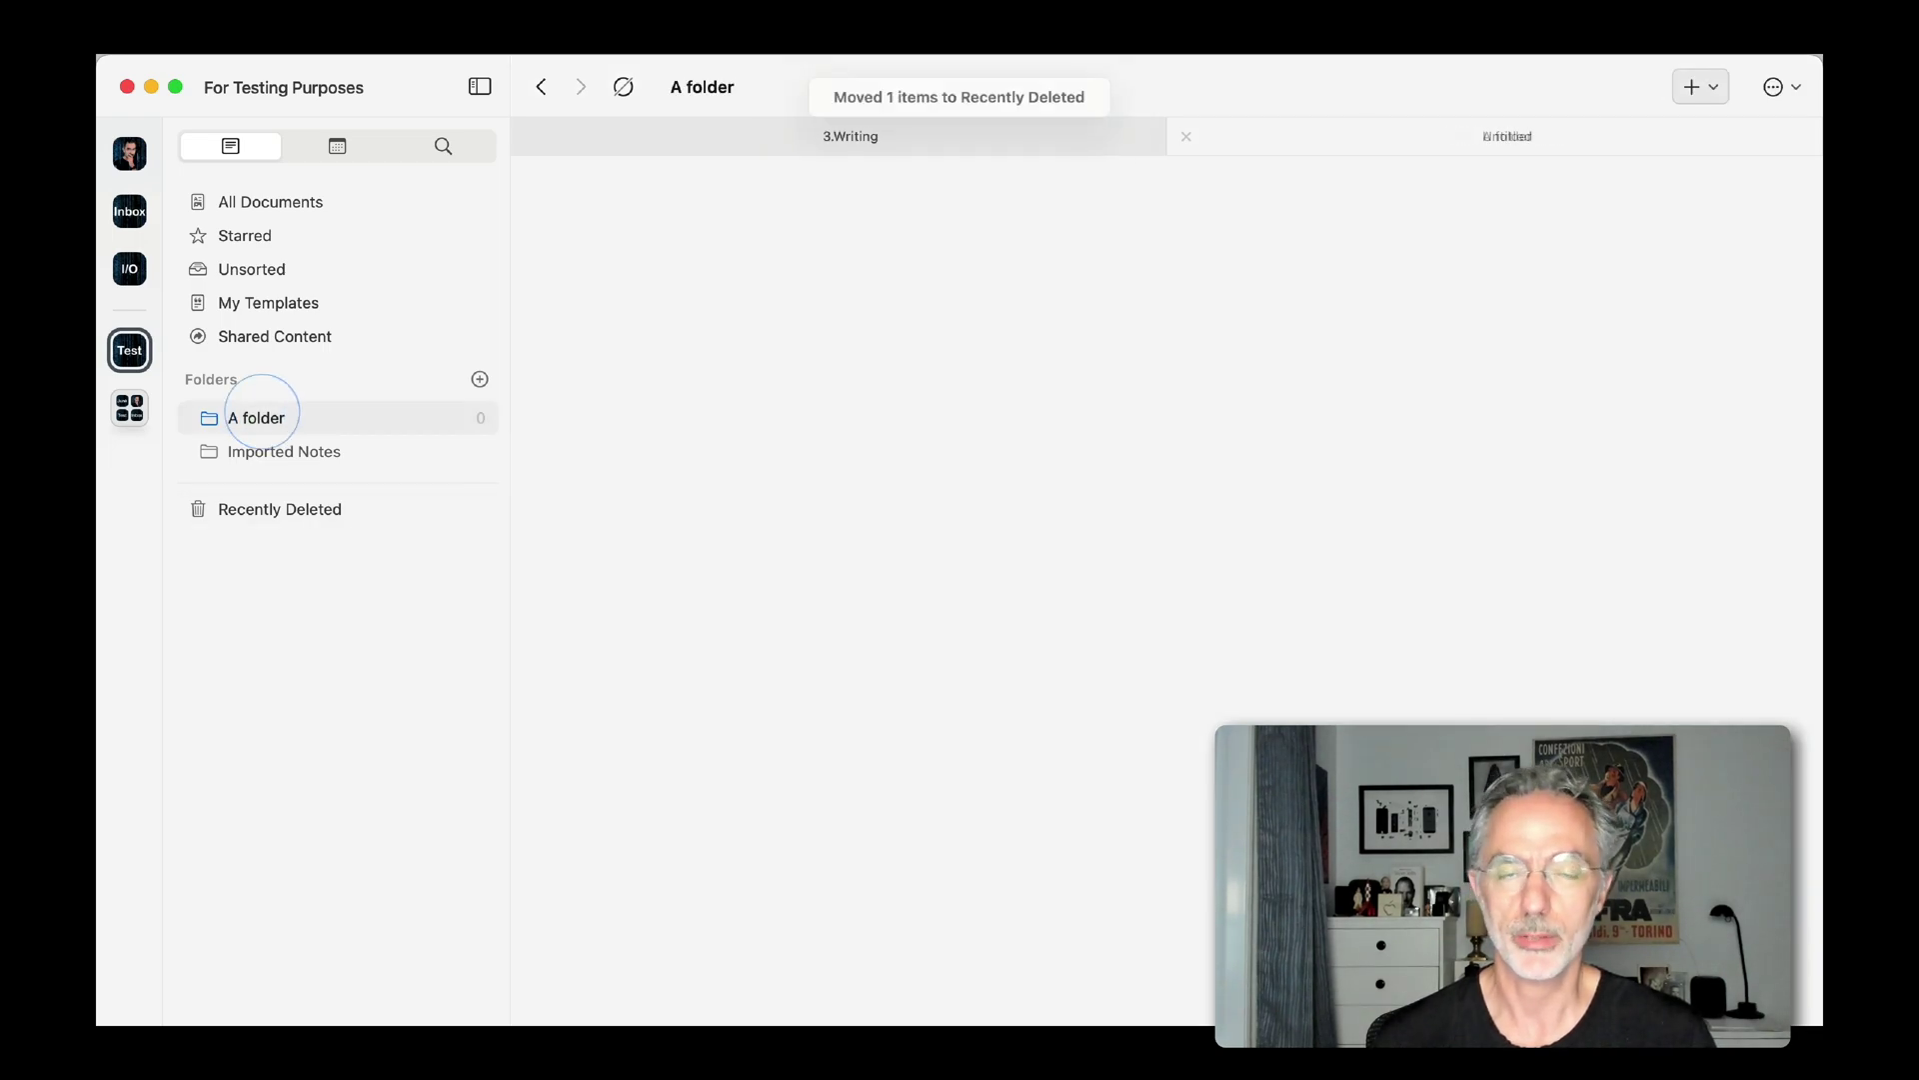
click(289, 508)
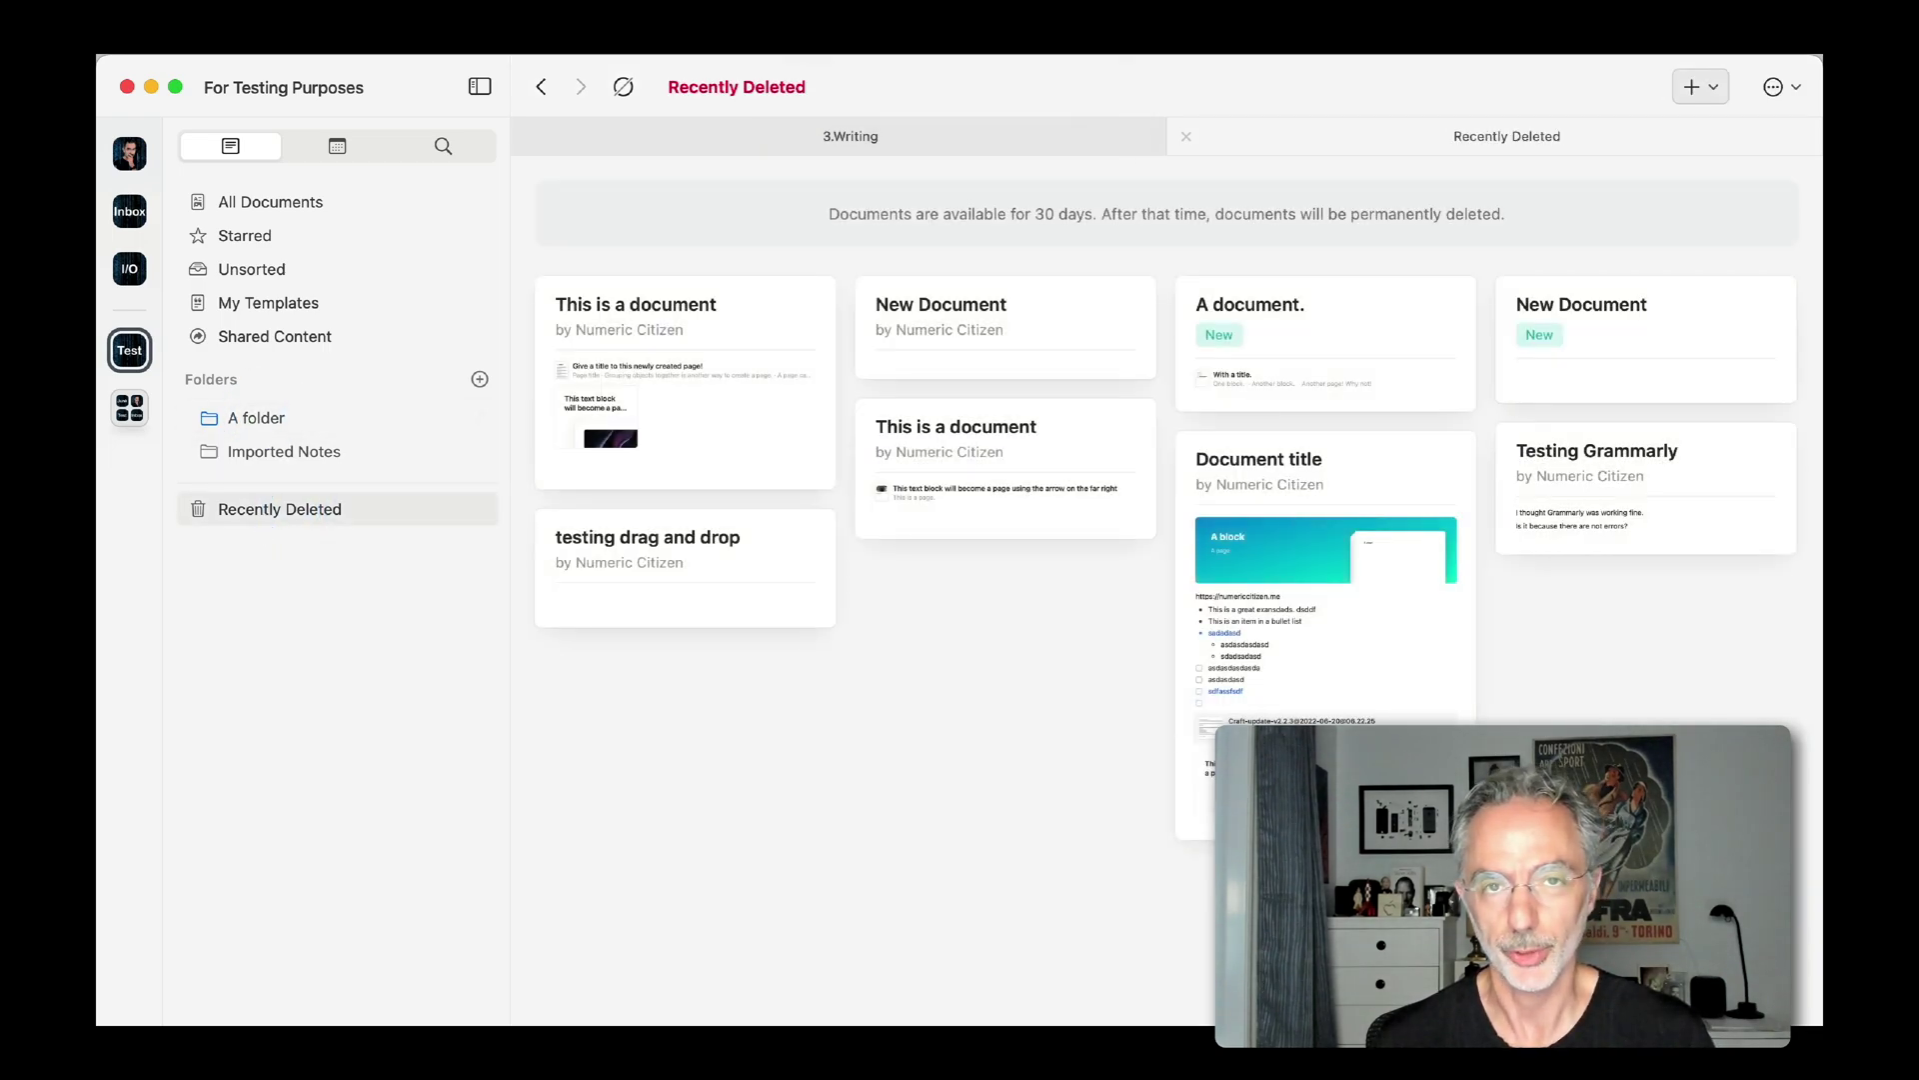
right_click(652, 313)
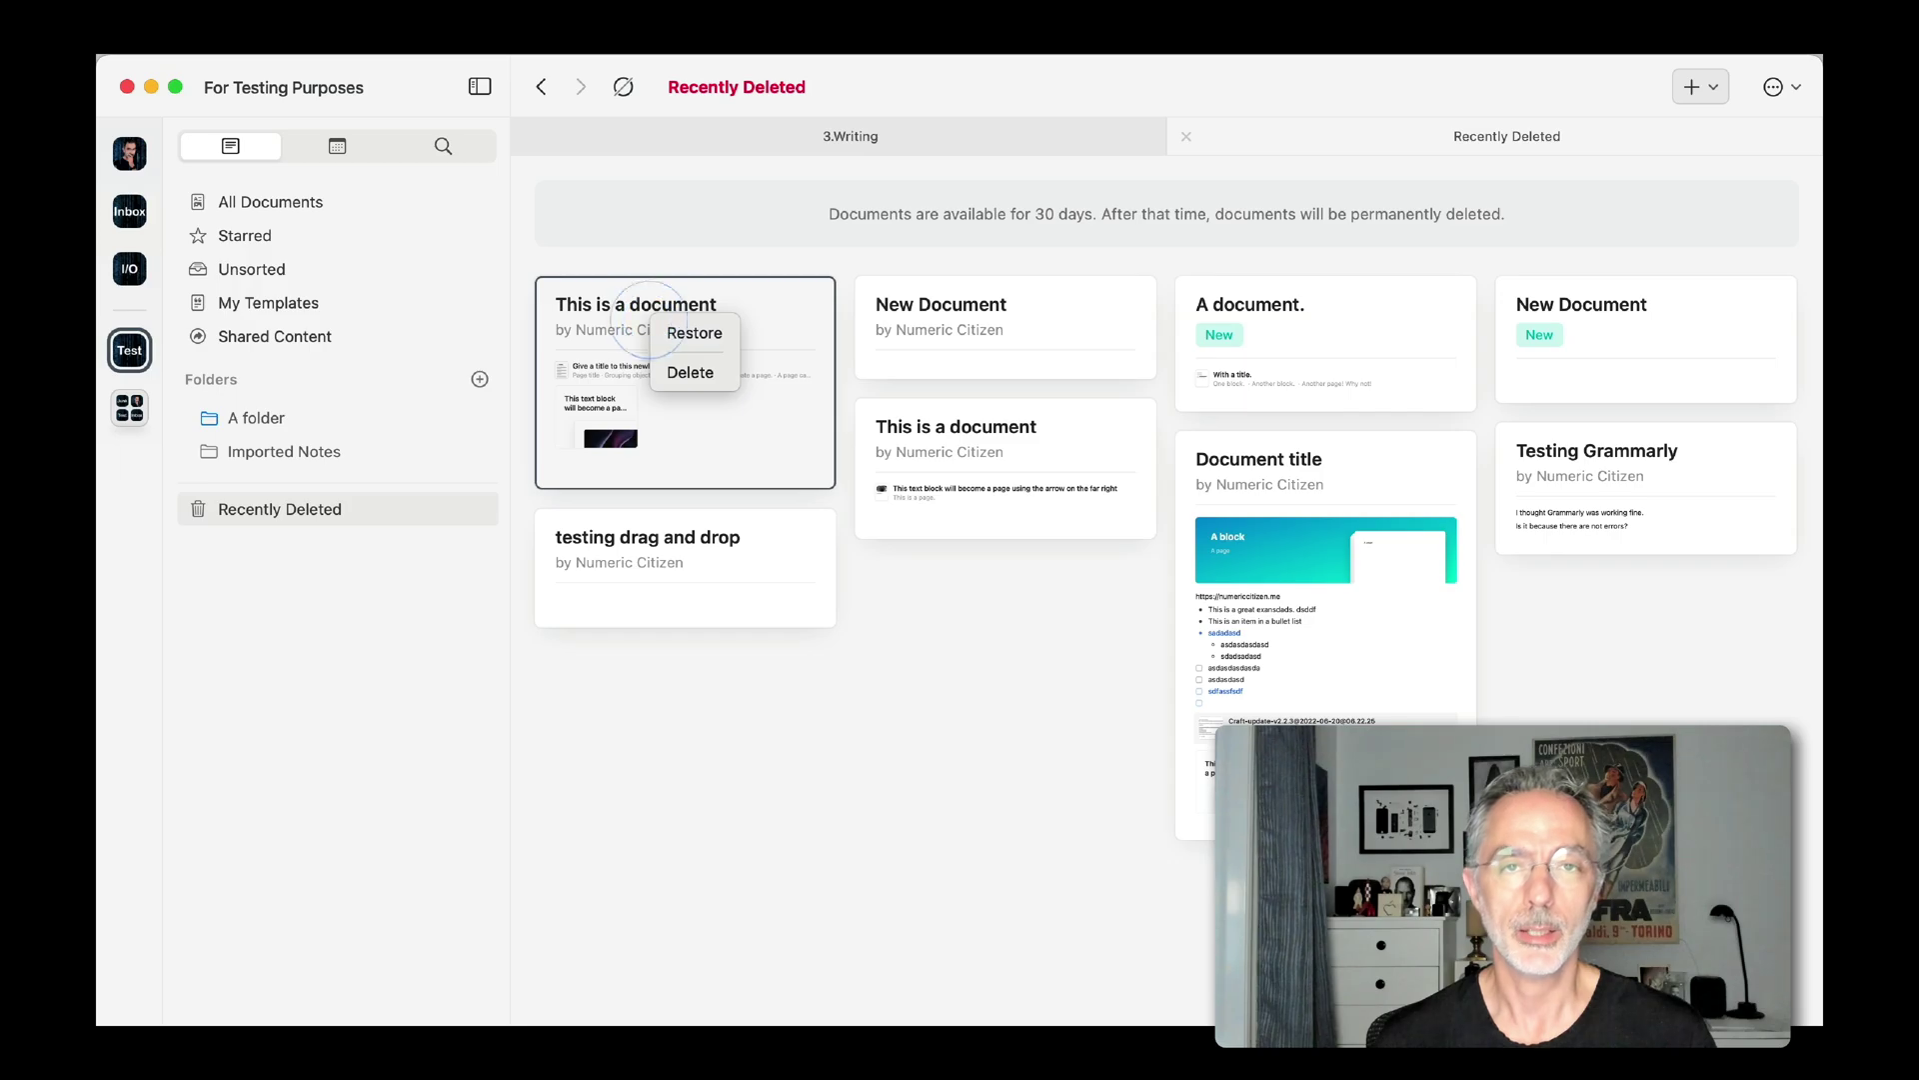
click(685, 328)
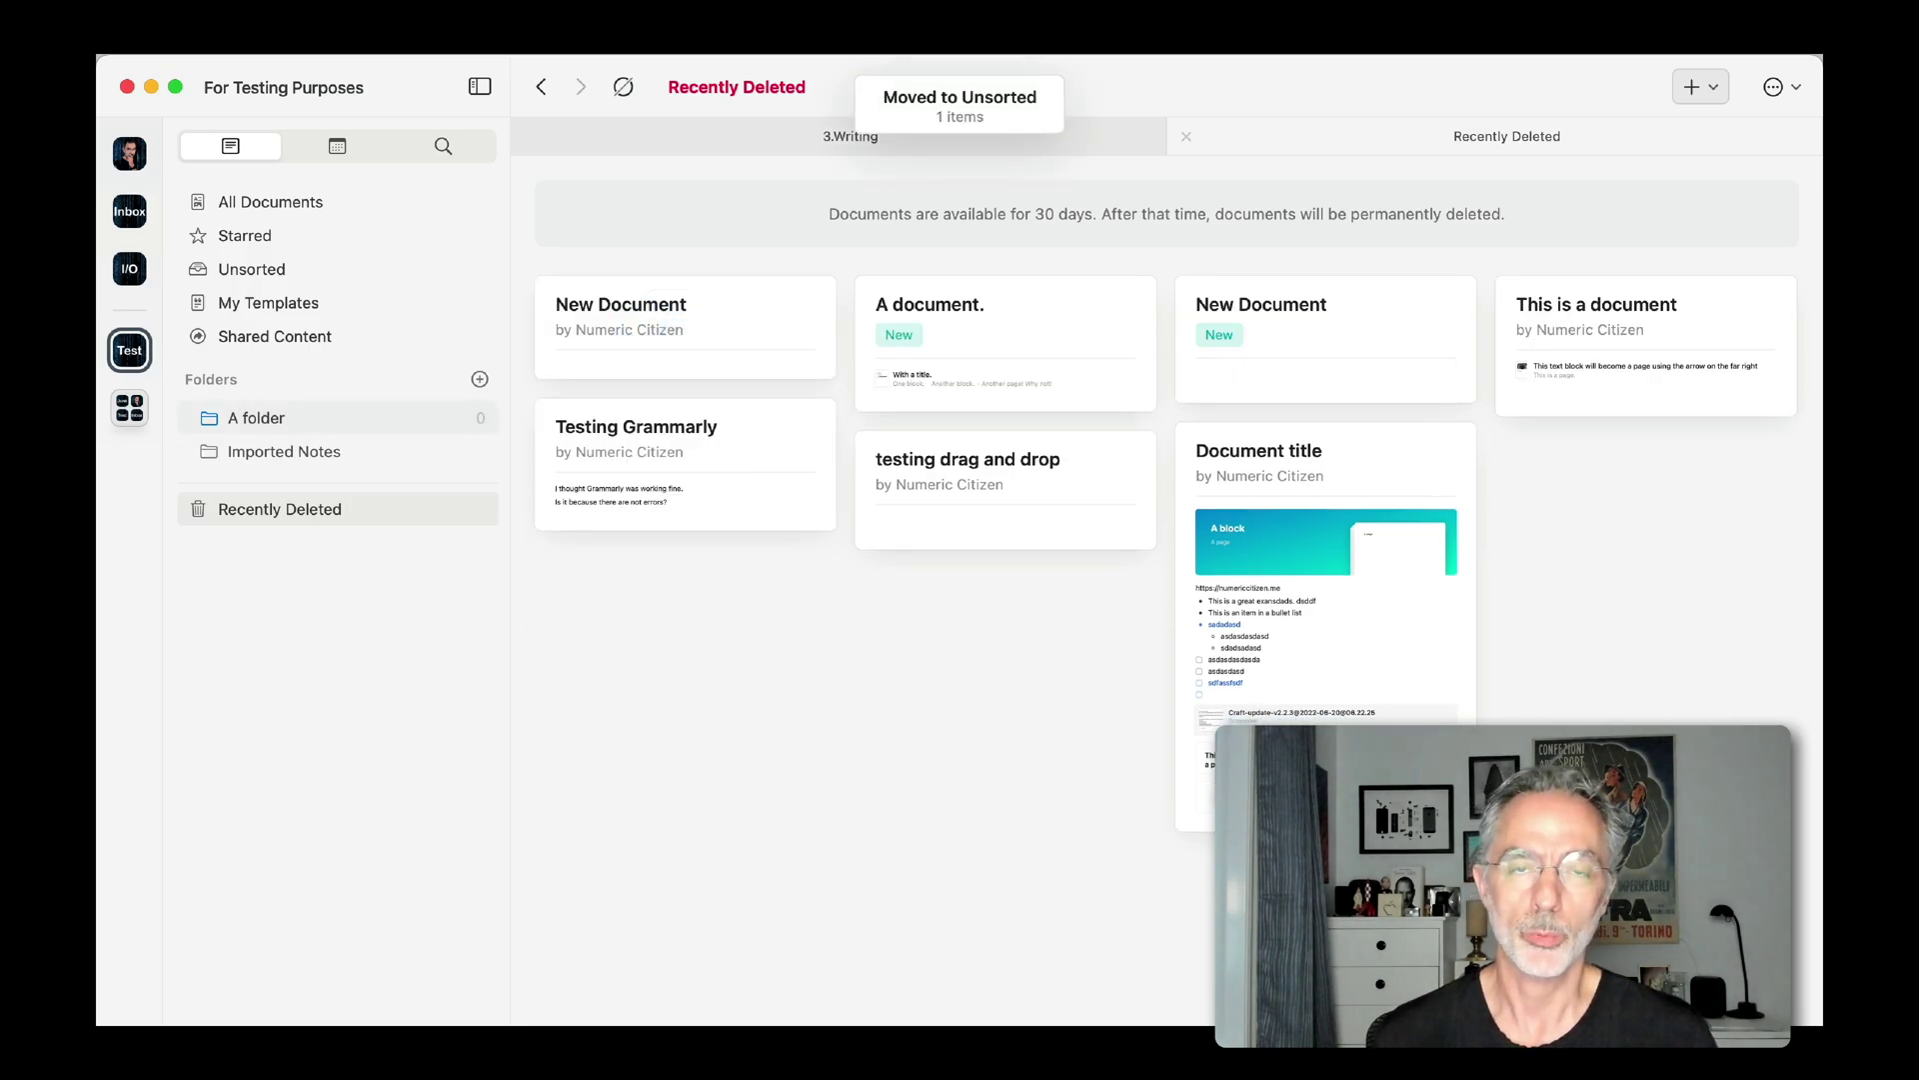
Move the restored document "This is a document" from Unsorted into "A folder" and open it
click(262, 418)
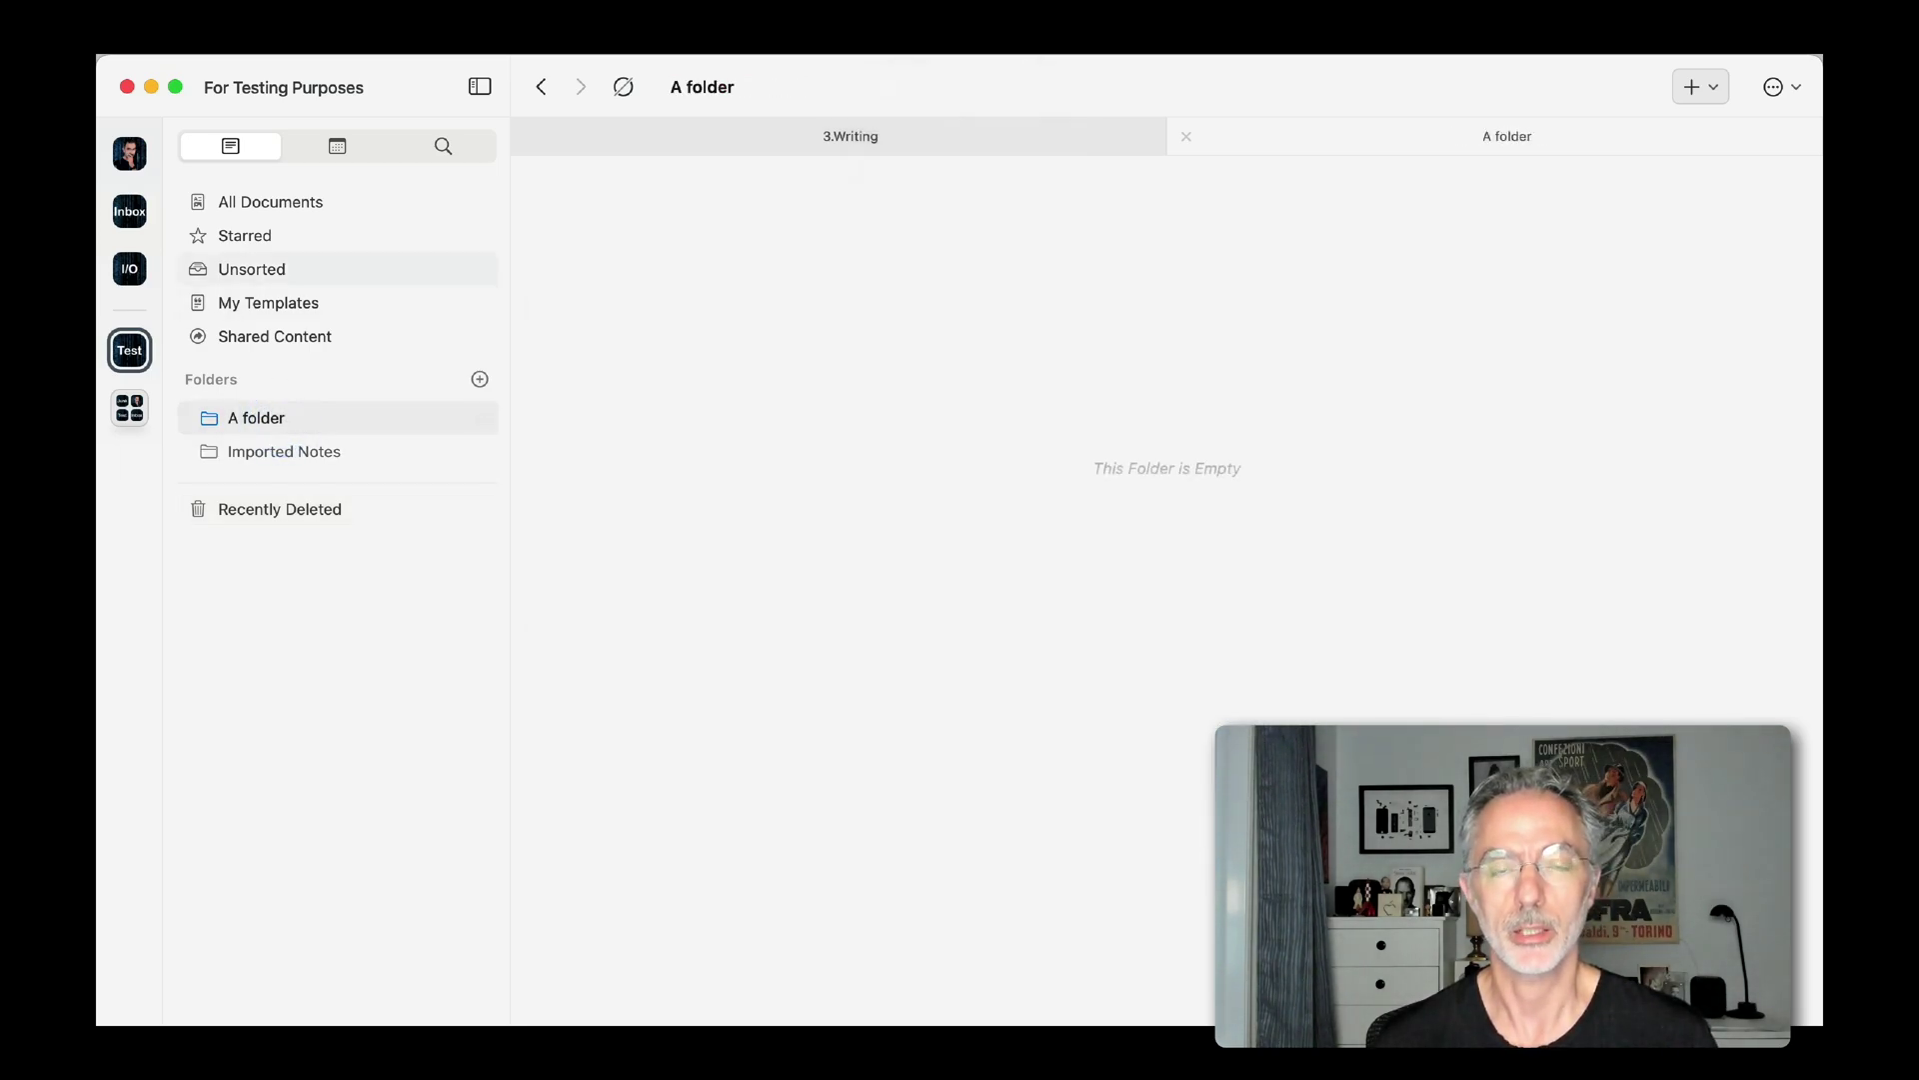
click(258, 266)
drag(697, 300, 264, 418)
click(300, 450)
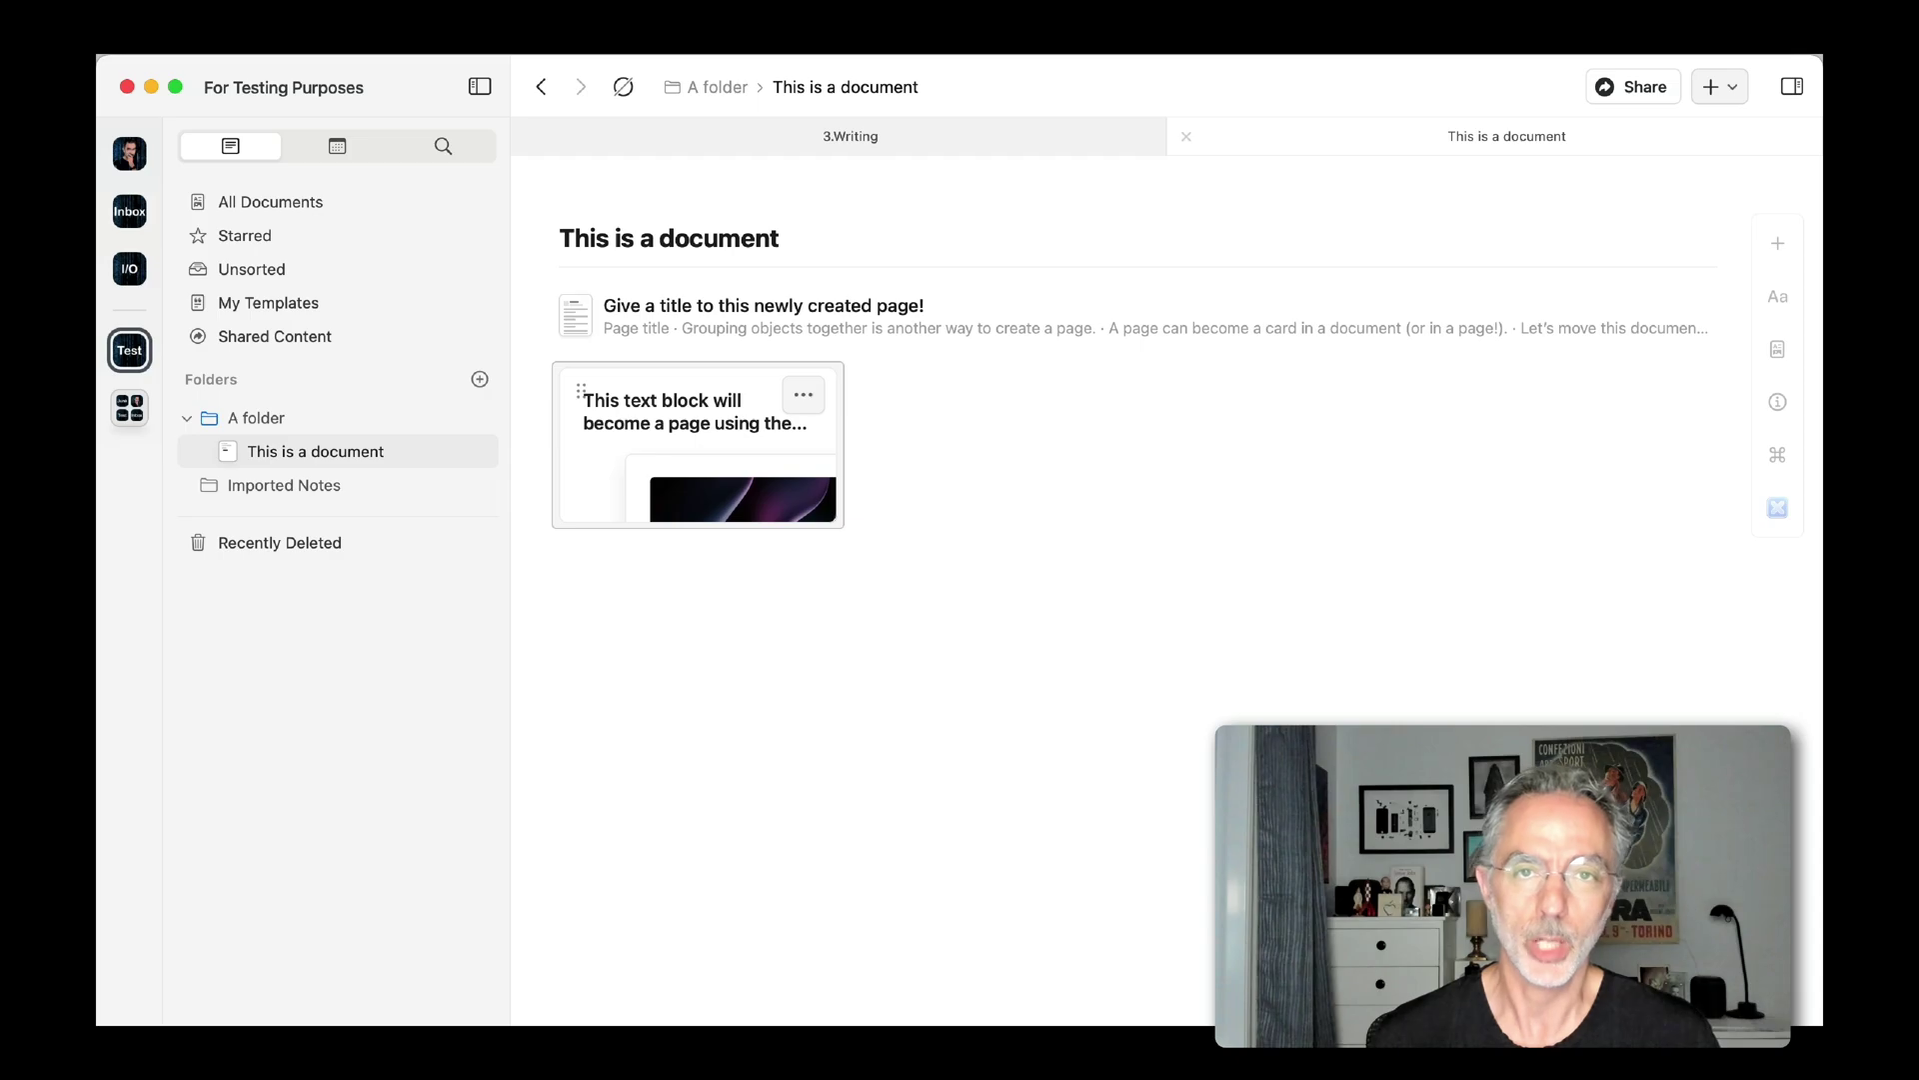
Delete the card beginning "This text block will become a page" from the document and look for it in Recently Deleted
click(803, 394)
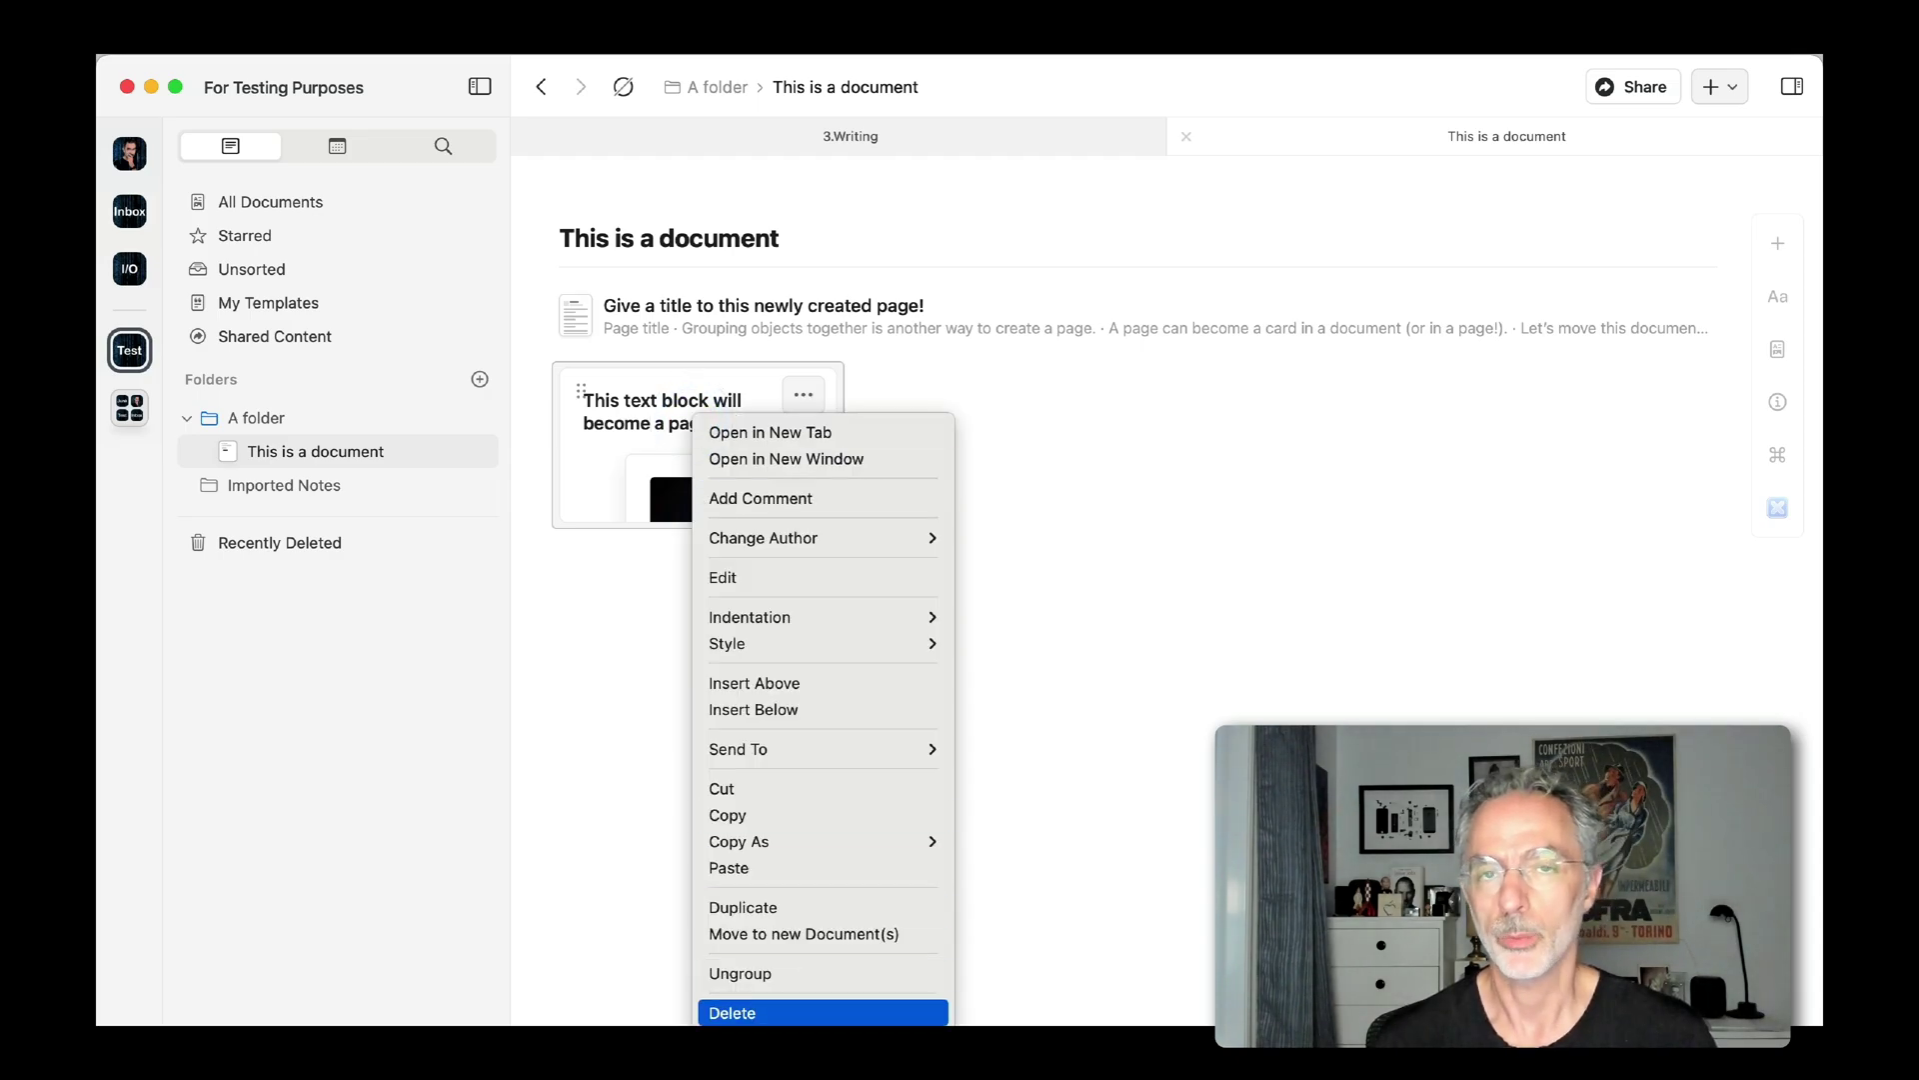
click(749, 1011)
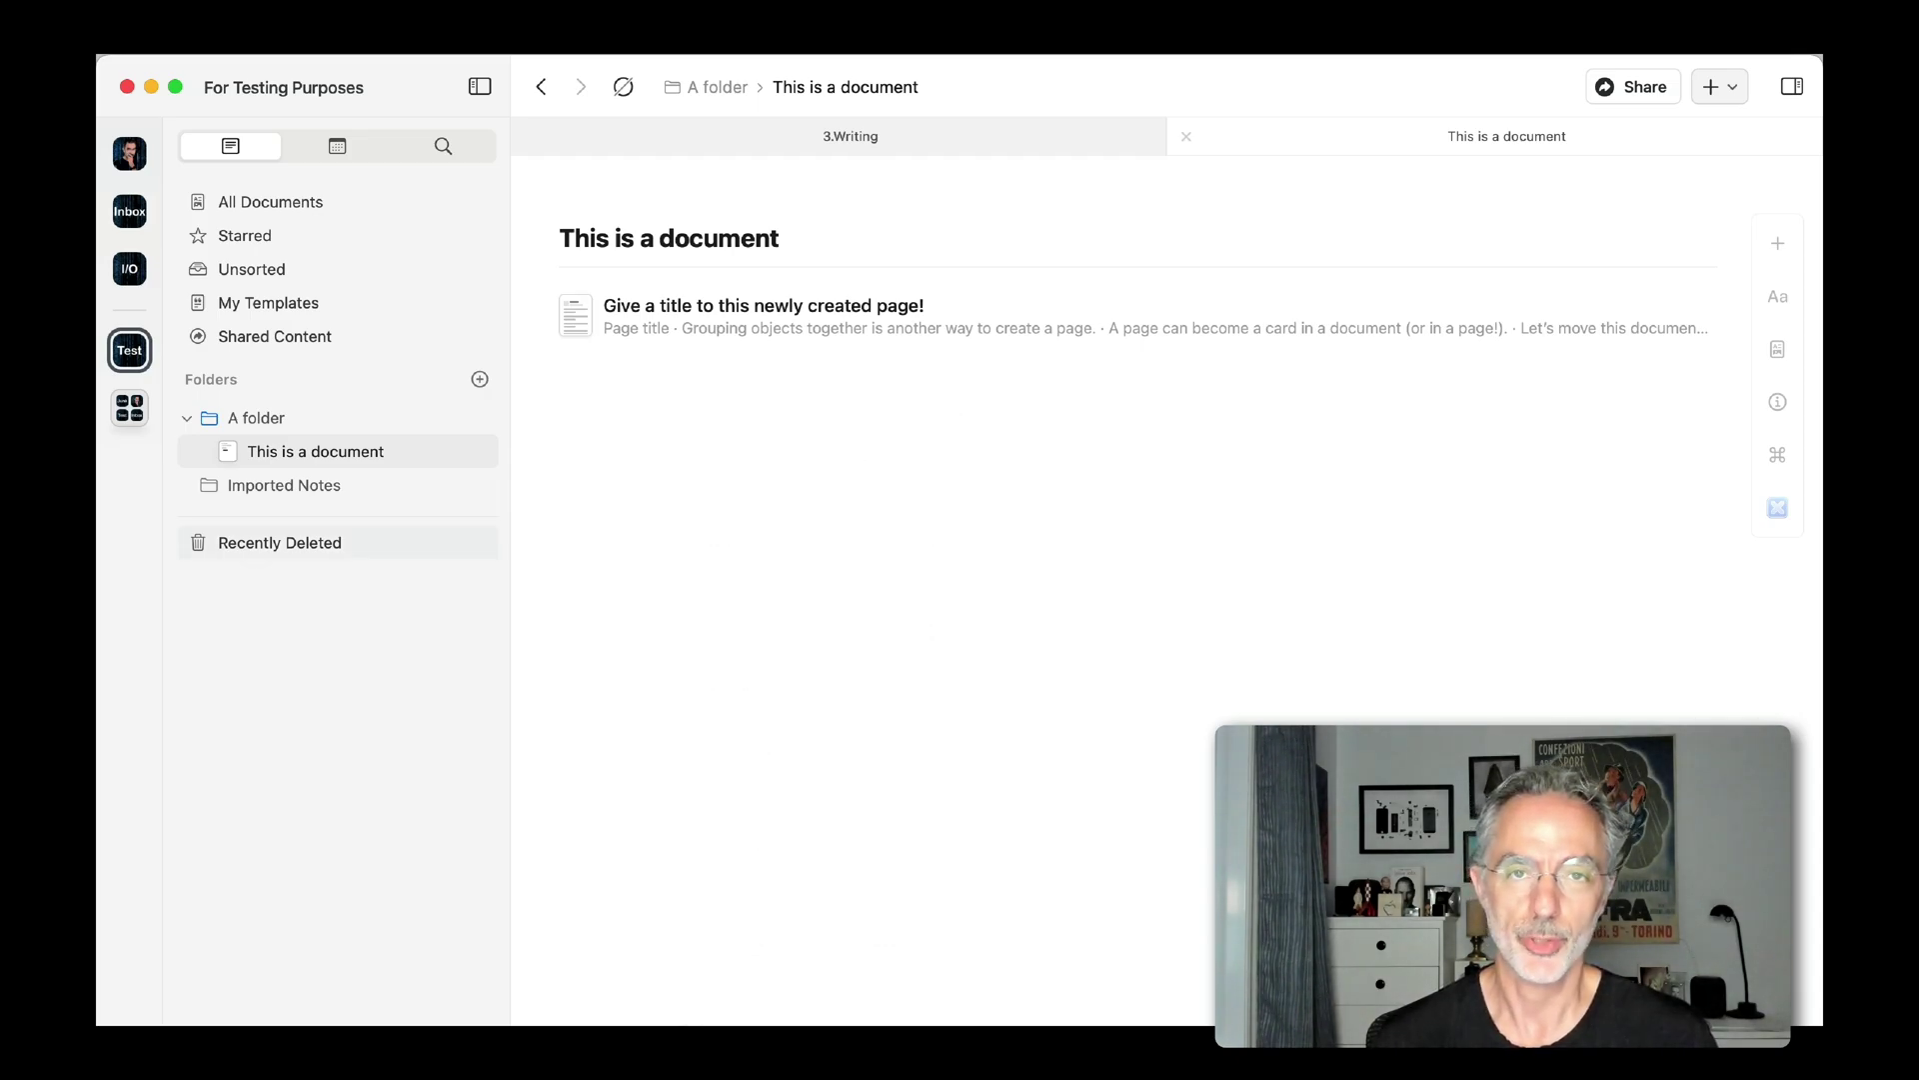
click(280, 542)
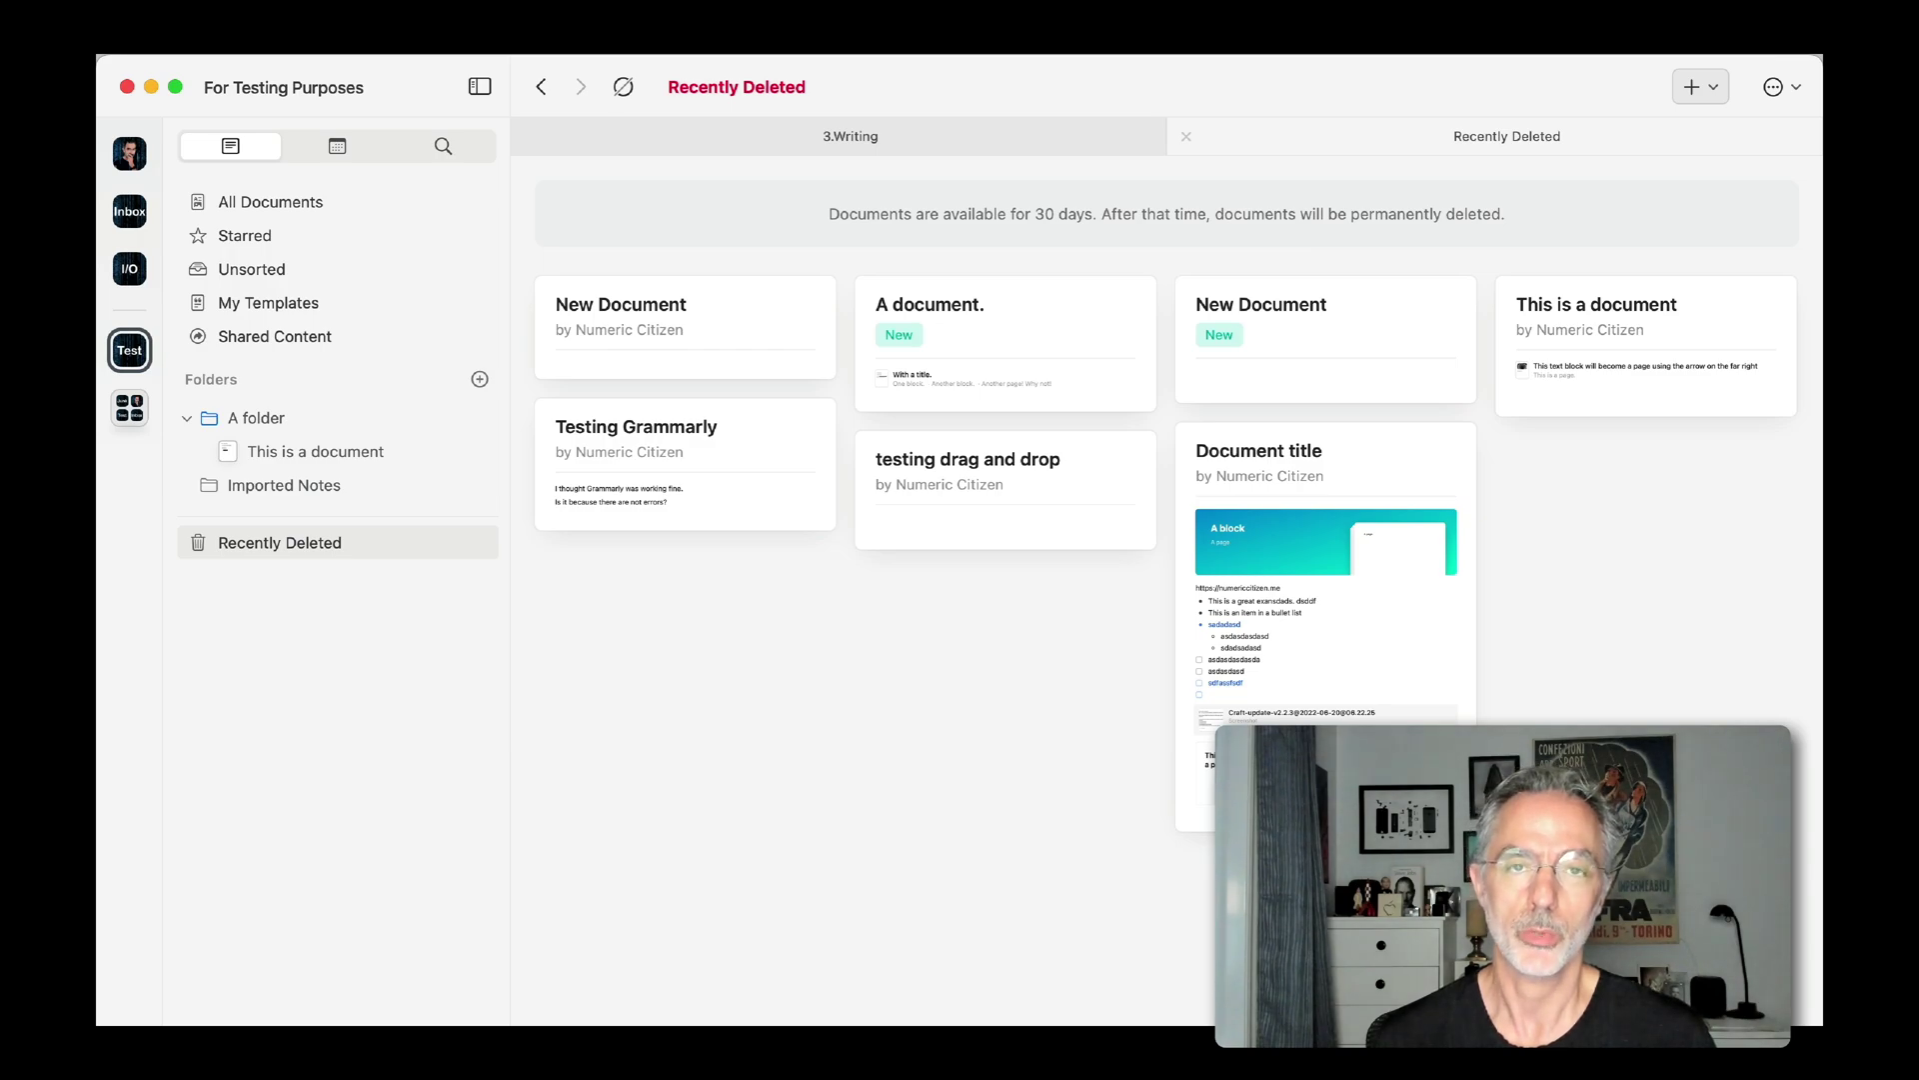
Return to "This is a document" and undo the card's deletion
click(316, 451)
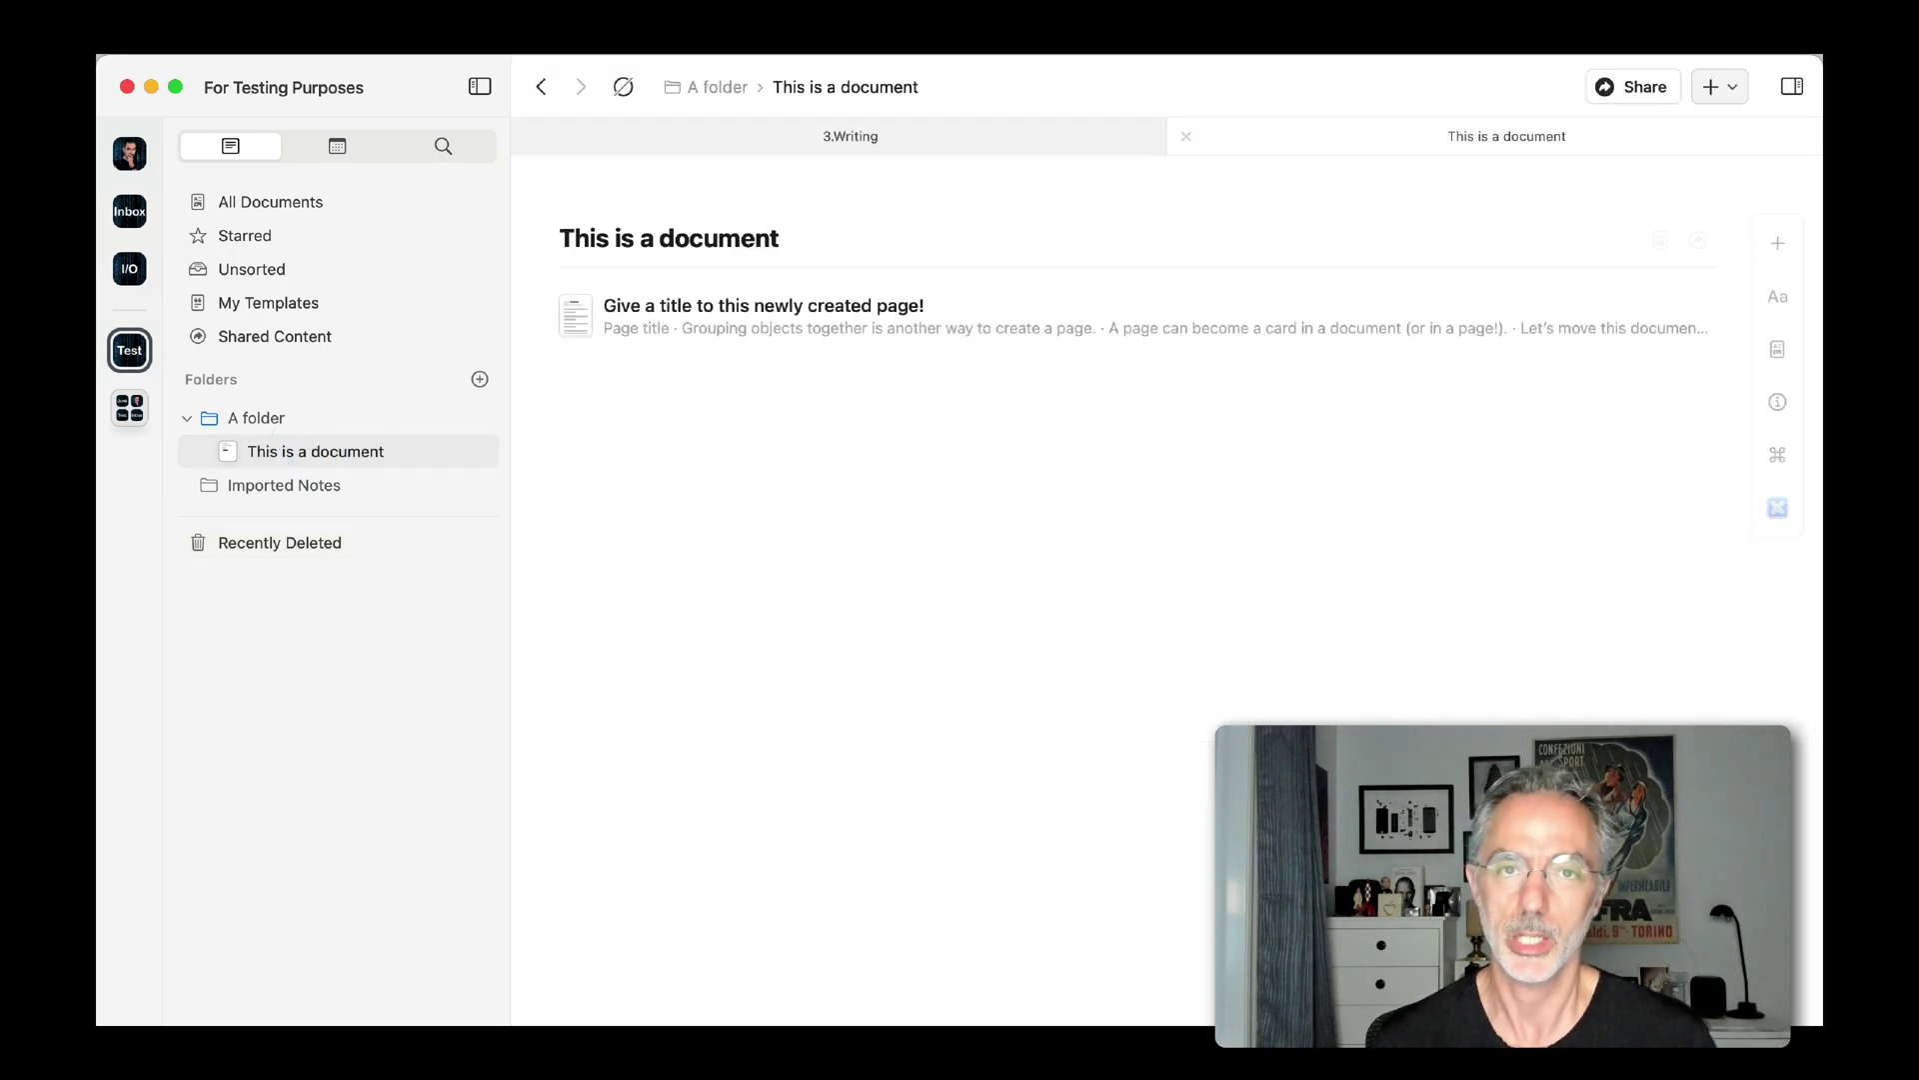
key(super+z)
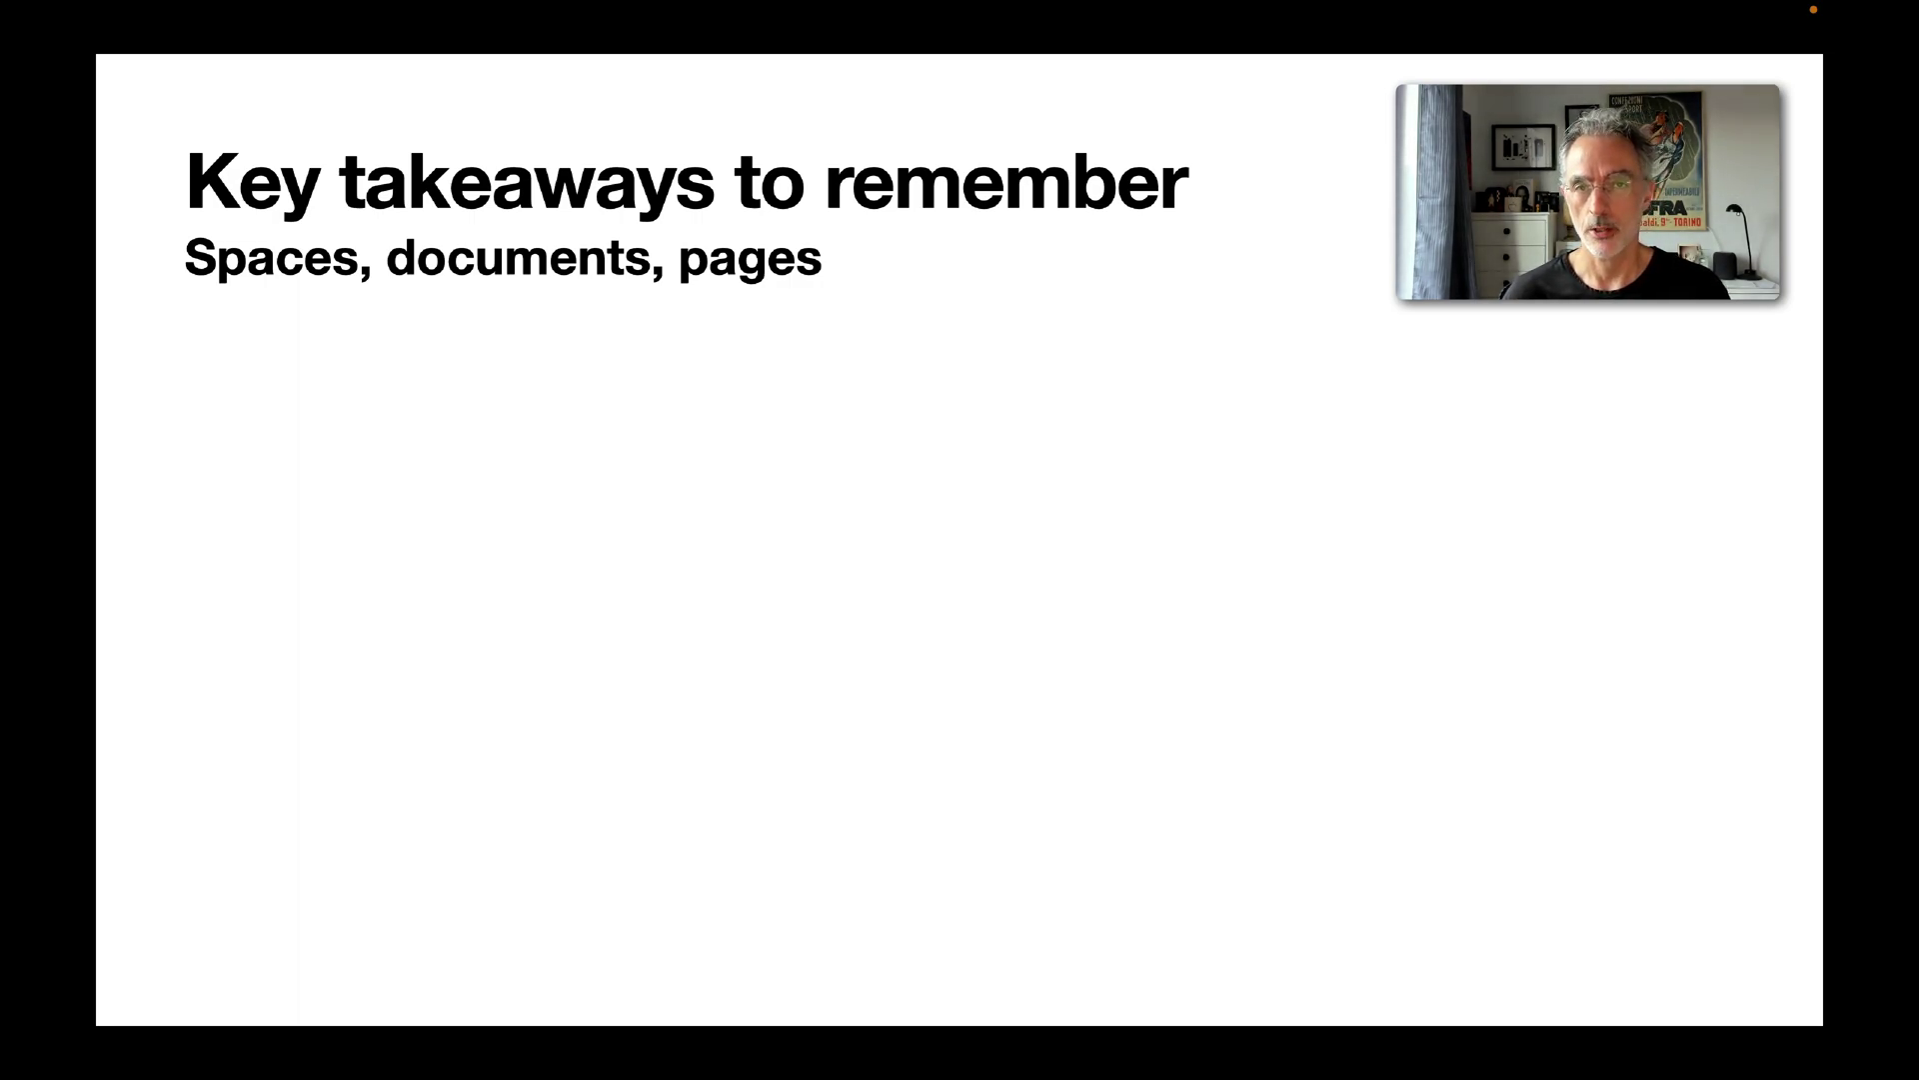
key(Right)
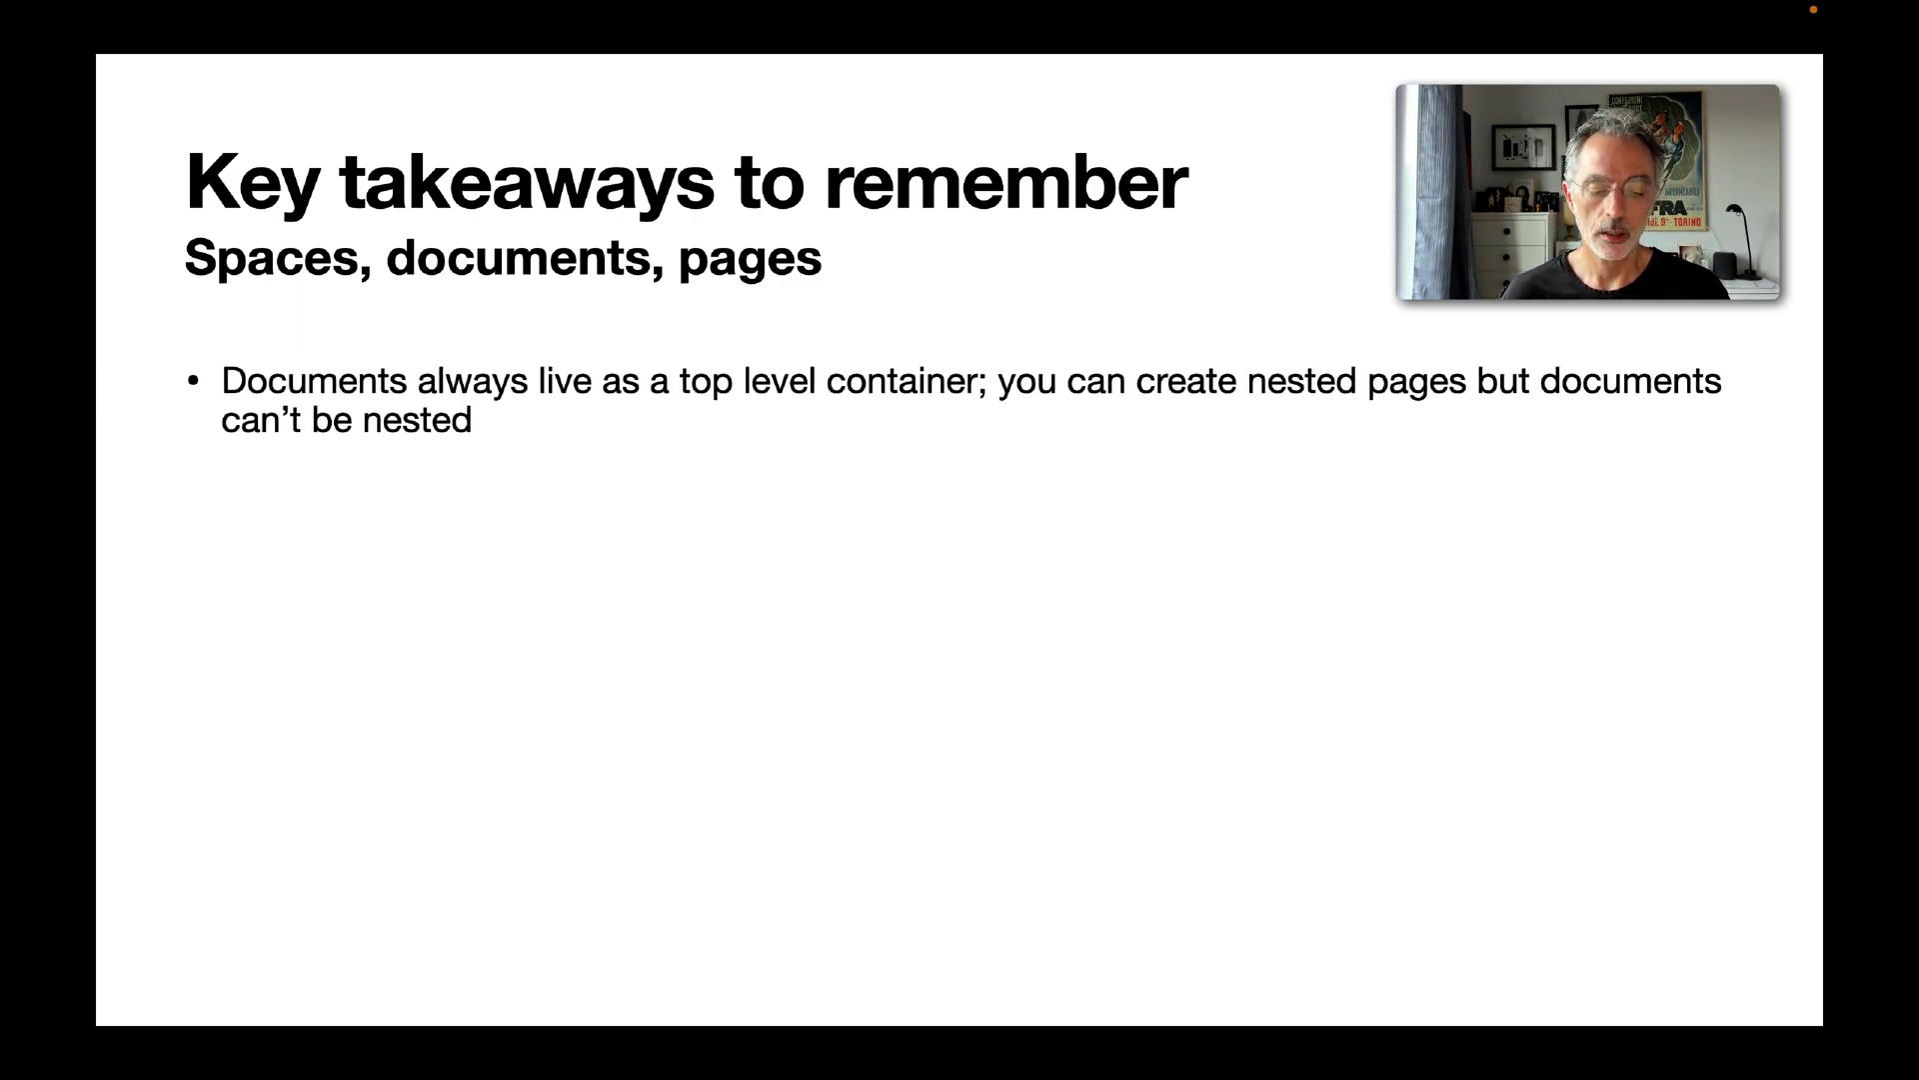